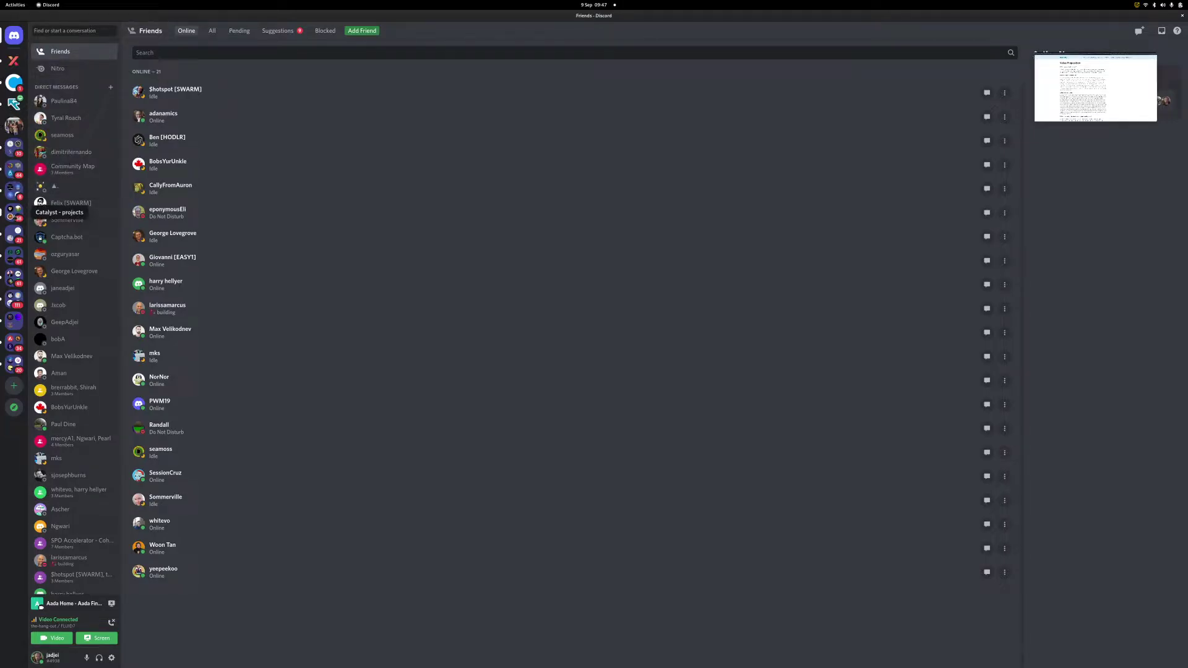
Step: Open the Smart Contract Audit Token server from the server list and enlarge the interface by three zoom levels
{"action": "left_click", "coordinate": [13, 212]}
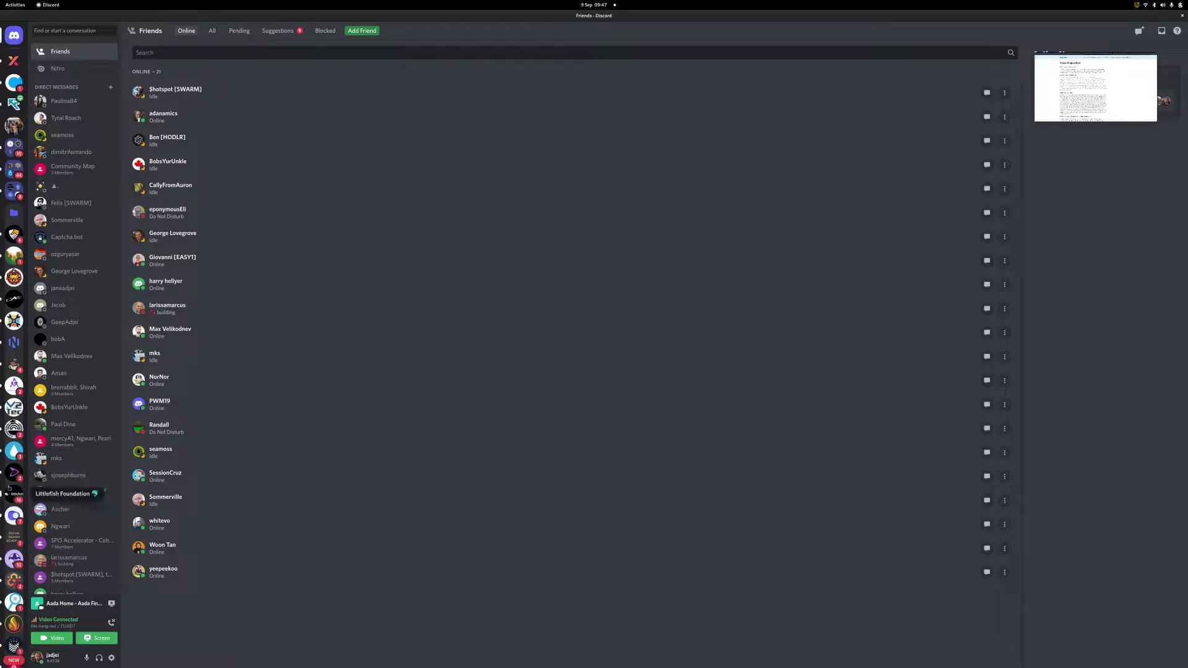
{"action": "scroll", "coordinate": [13, 493], "scroll_direction": "down", "scroll_amount": 2}
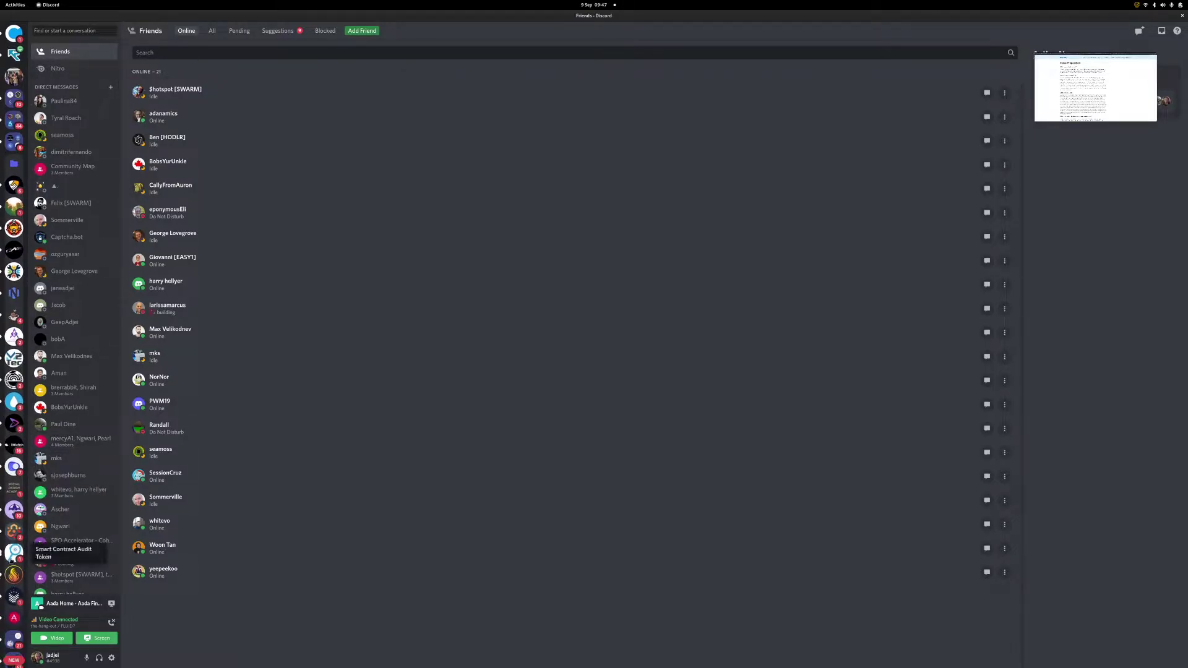
{"action": "left_click", "coordinate": [33, 547]}
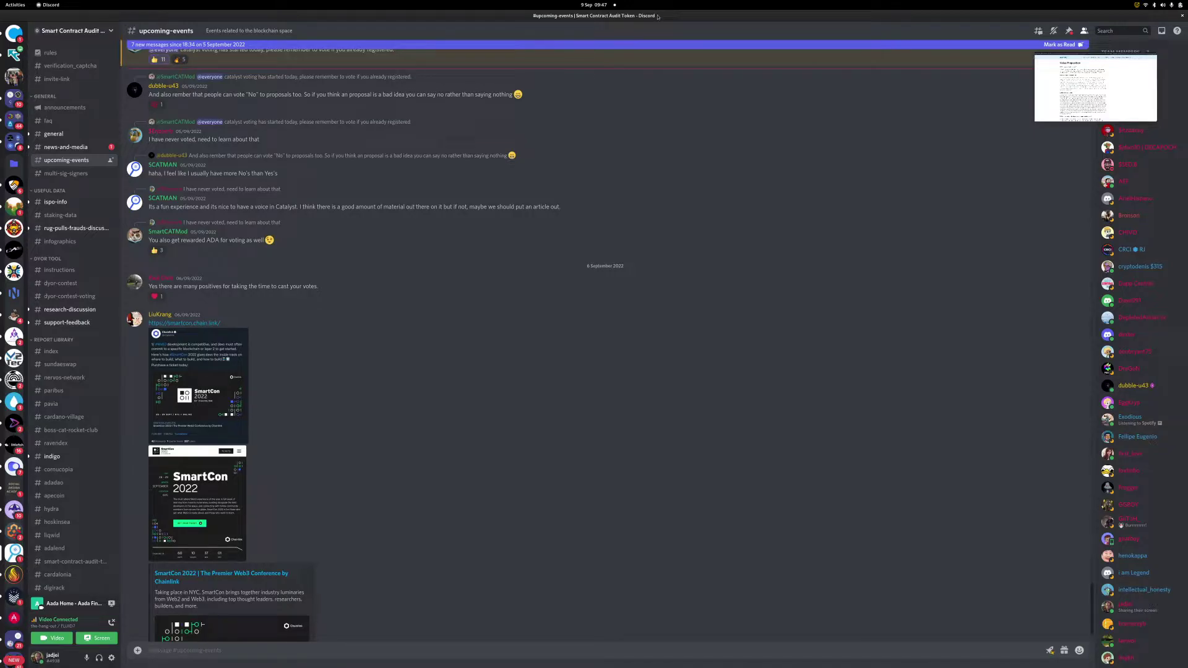
{"action": "key", "text": "ctrl+equal"}
{"action": "key", "text": "ctrl+equal"}
{"action": "key", "text": "ctrl+equal"}
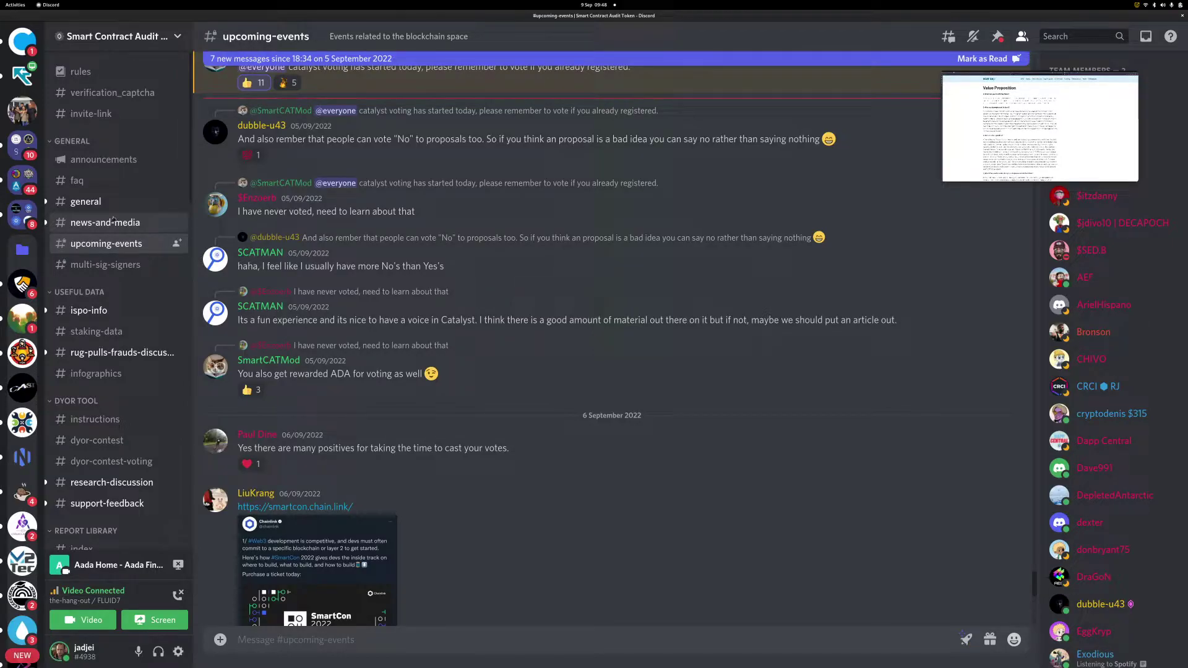
Step: Stop the running screen stream and bring up the screen-sharing choices in the-hang-out voice channel
{"action": "key", "text": "alt+Tab"}
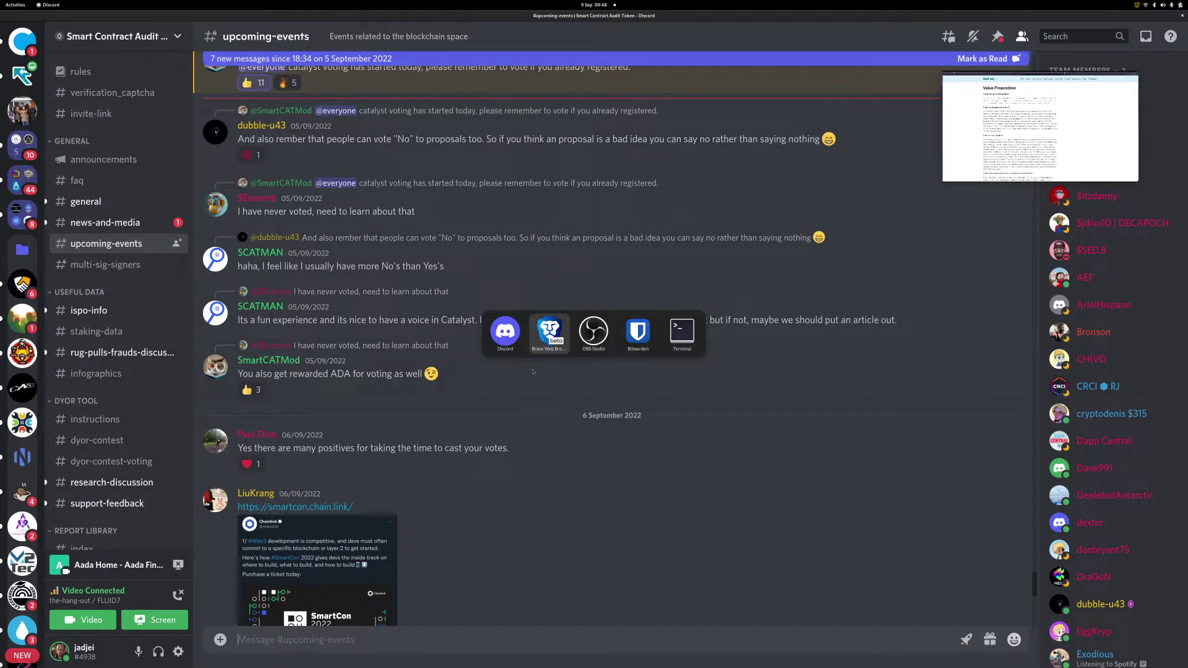
{"action": "key", "text": "alt+Tab"}
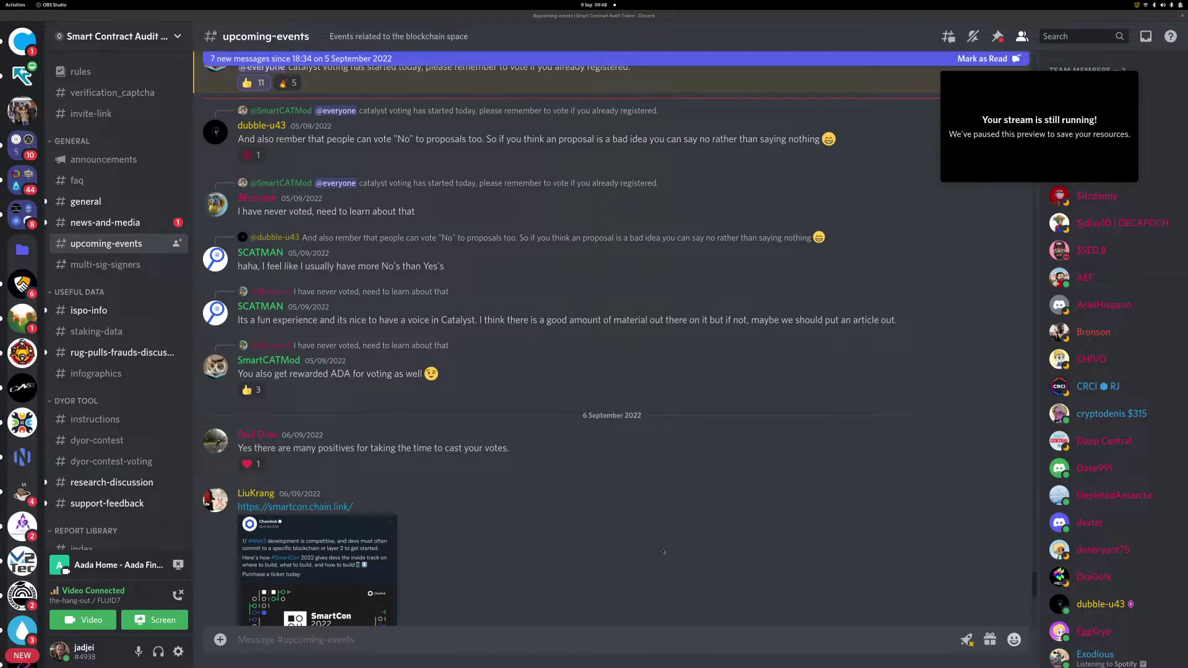
{"action": "mouse_move", "coordinate": [1032, 116]}
{"action": "key", "text": "alt+Tab"}
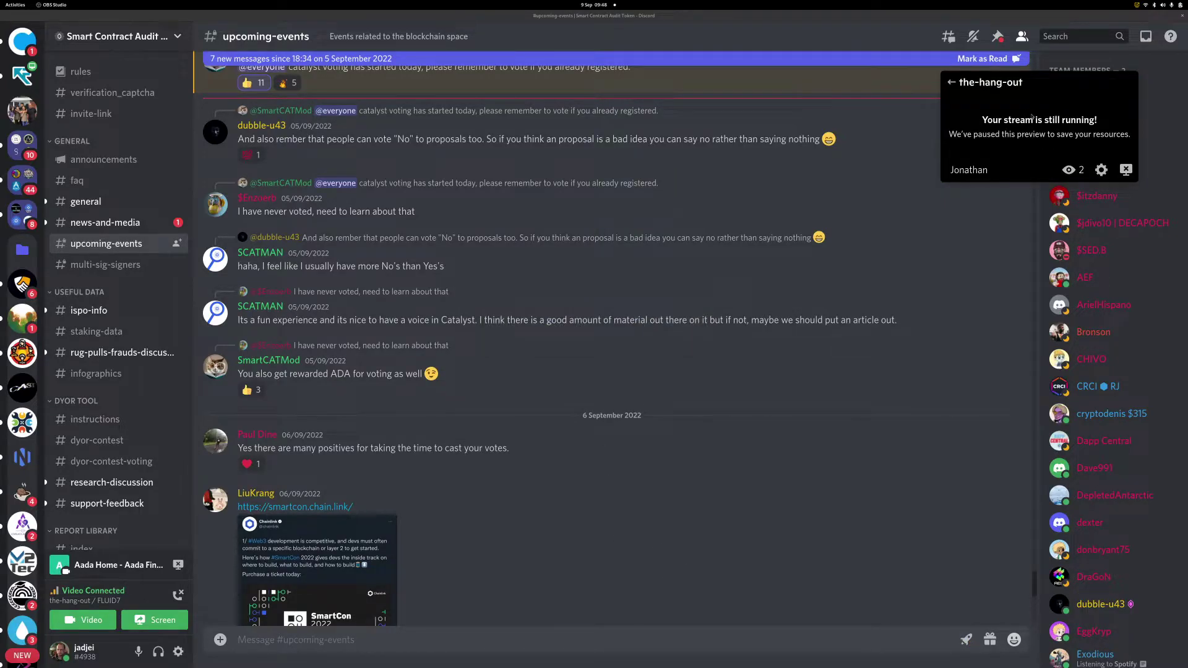
{"action": "left_click", "coordinate": [1126, 169]}
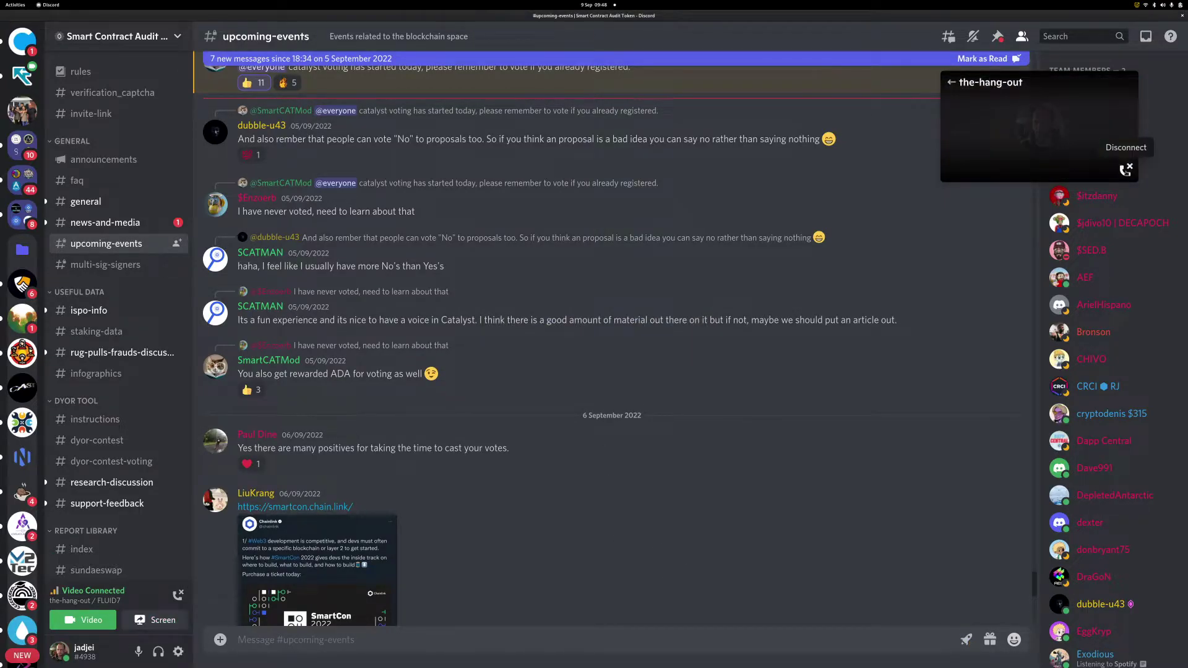
{"action": "left_click", "coordinate": [1029, 141]}
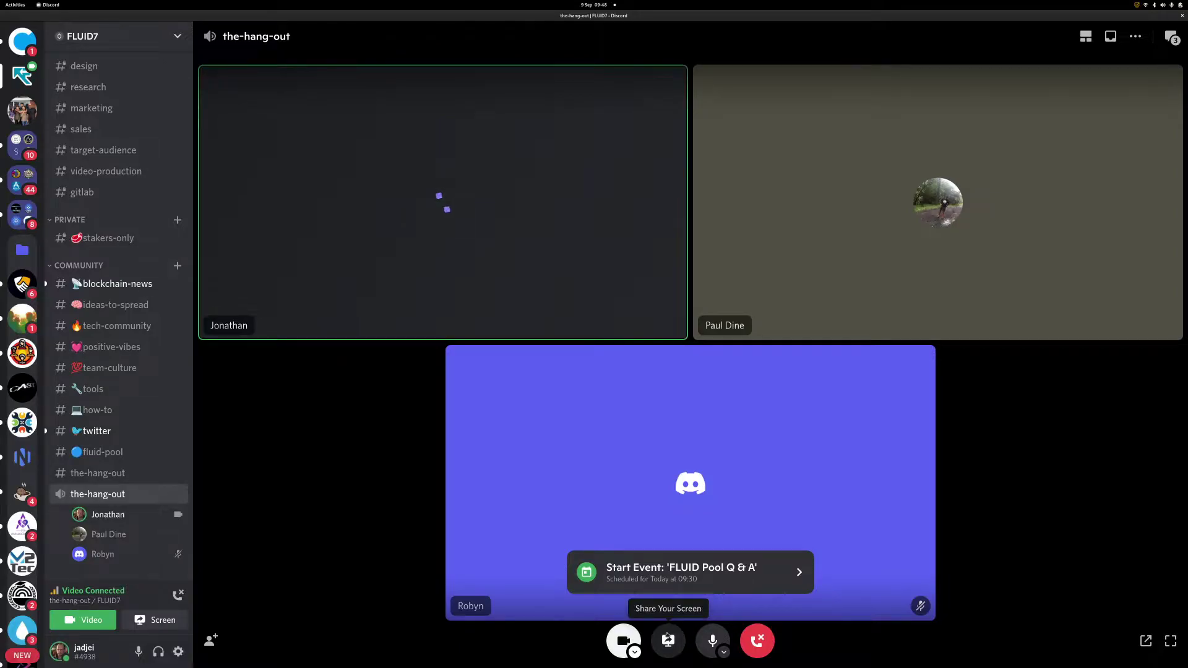
{"action": "left_click", "coordinate": [668, 640]}
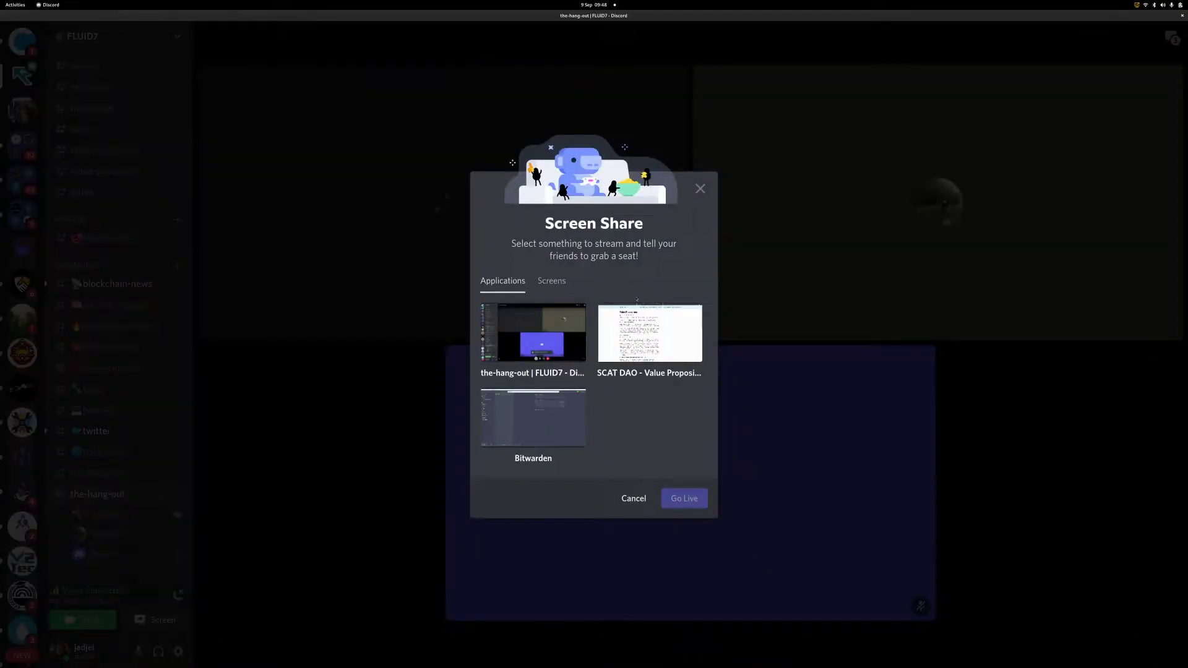
{"action": "left_click", "coordinate": [550, 279]}
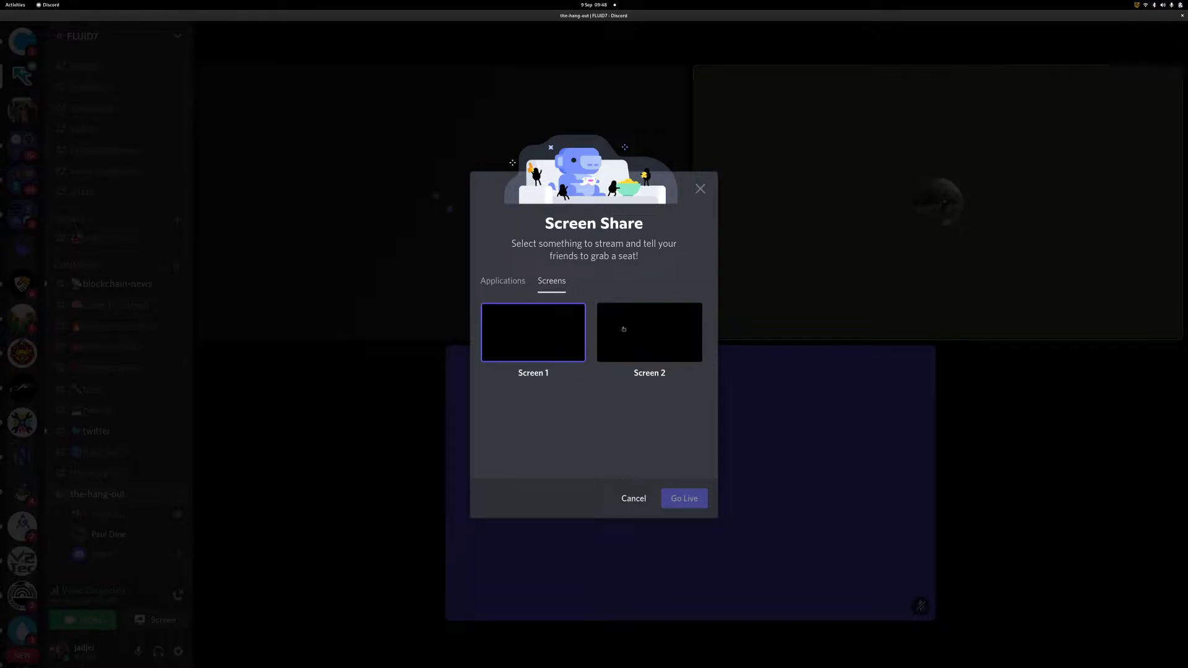
{"action": "left_click", "coordinate": [542, 333]}
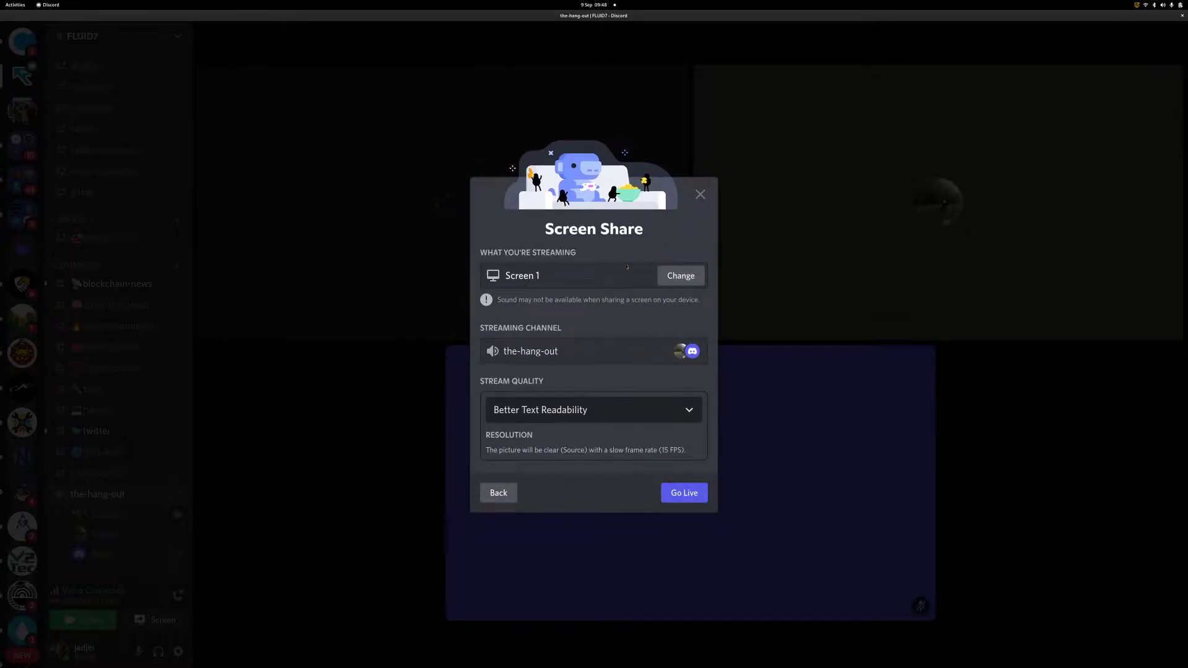
{"action": "left_click", "coordinate": [682, 267]}
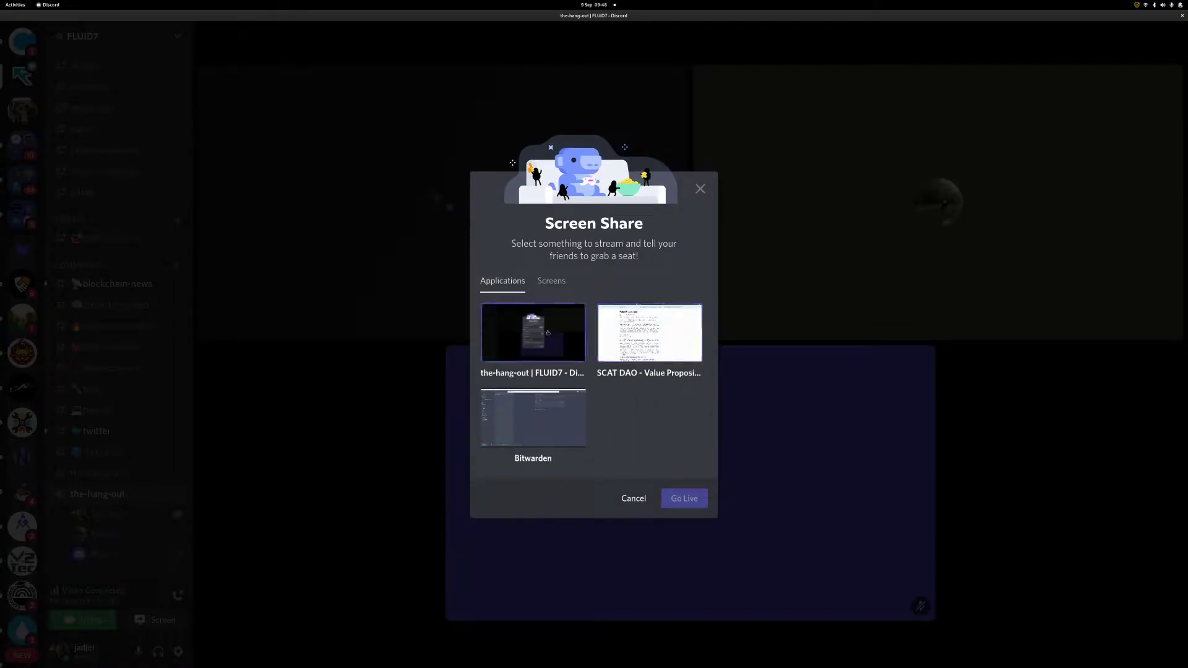
{"action": "left_click", "coordinate": [552, 280]}
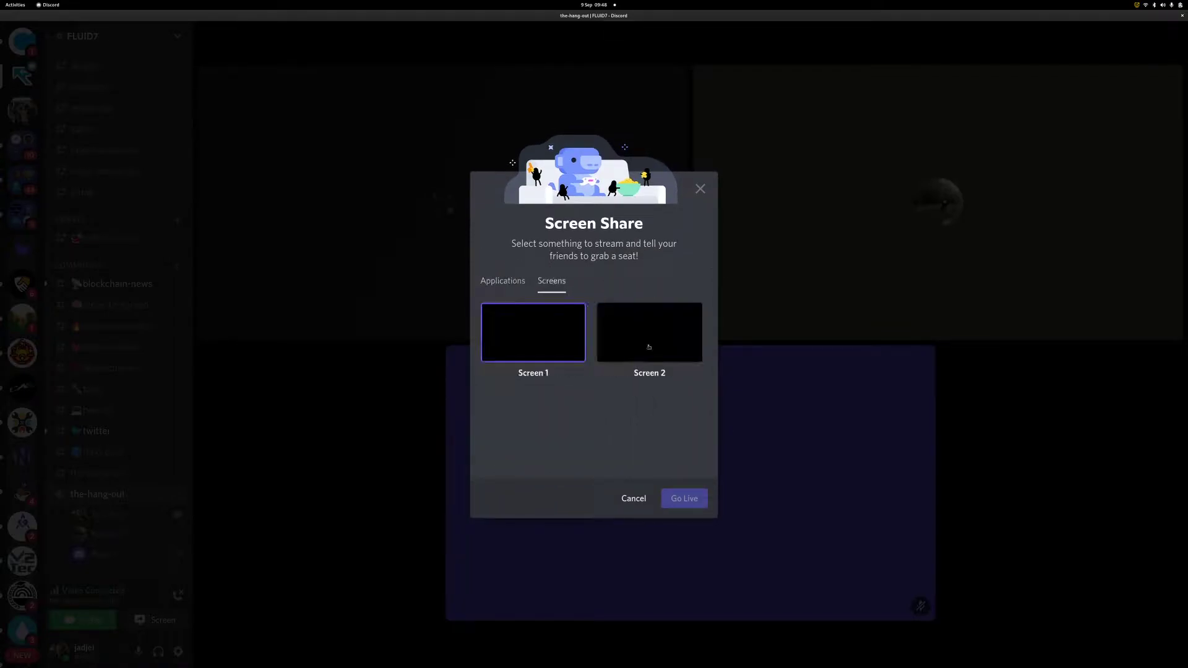
{"action": "left_click", "coordinate": [540, 330]}
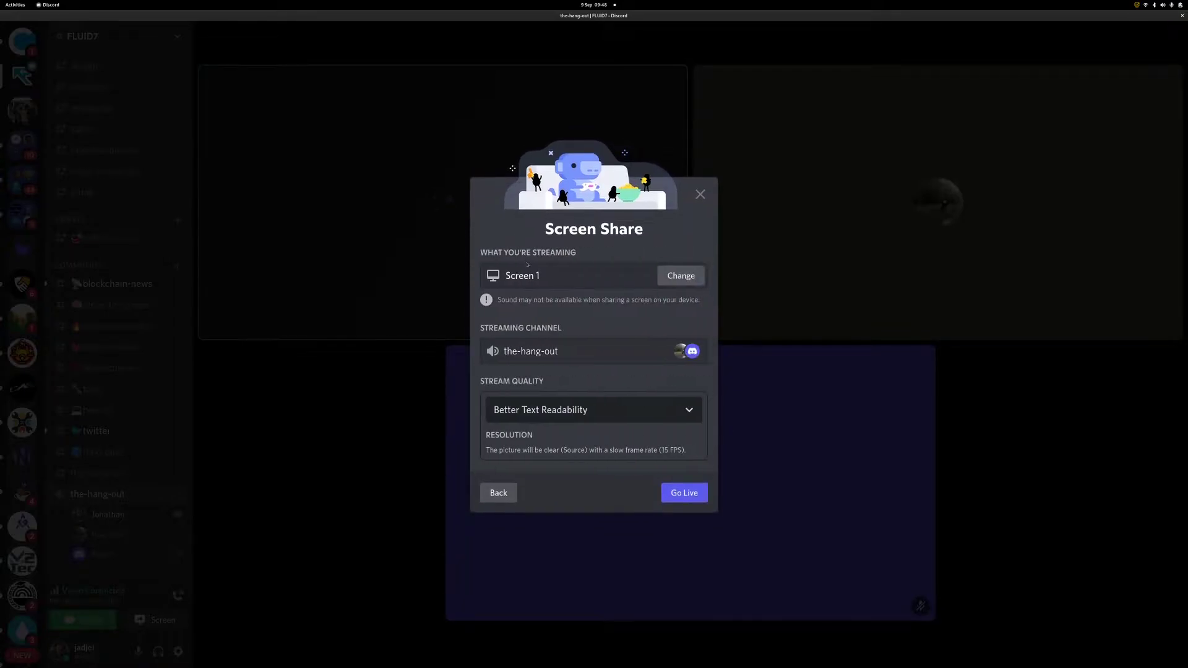
{"action": "left_click", "coordinate": [499, 493]}
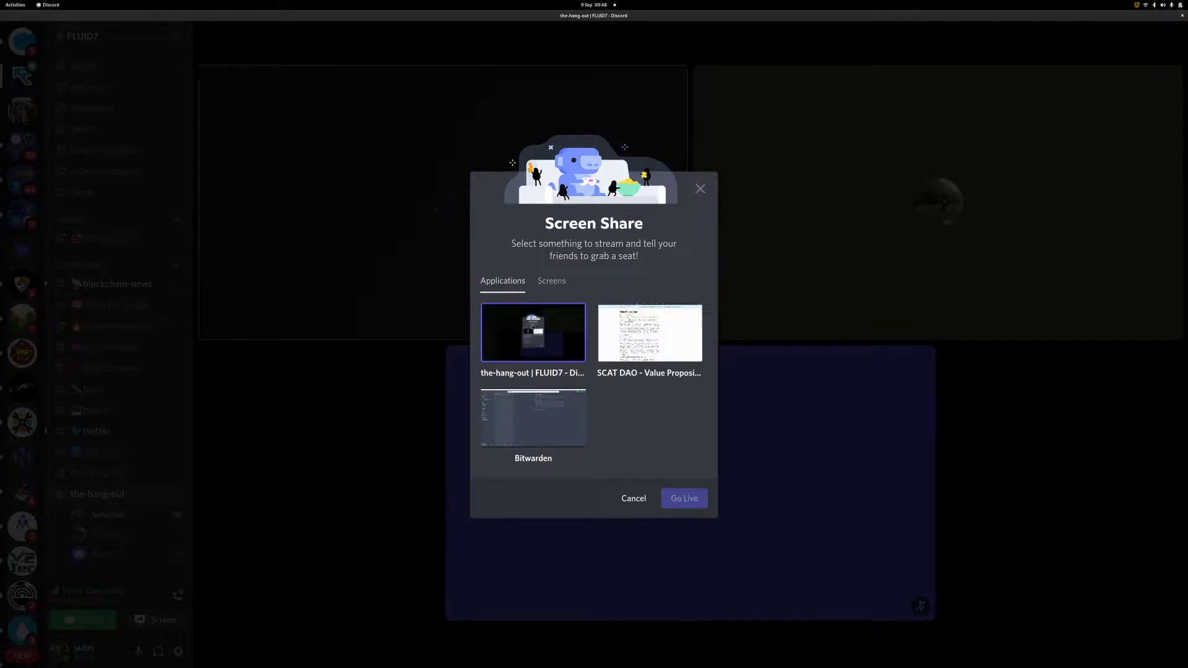
Step: Go live in the-hang-out by streaming the Discord application window
{"action": "left_click", "coordinate": [532, 347]}
{"action": "left_click", "coordinate": [683, 491]}
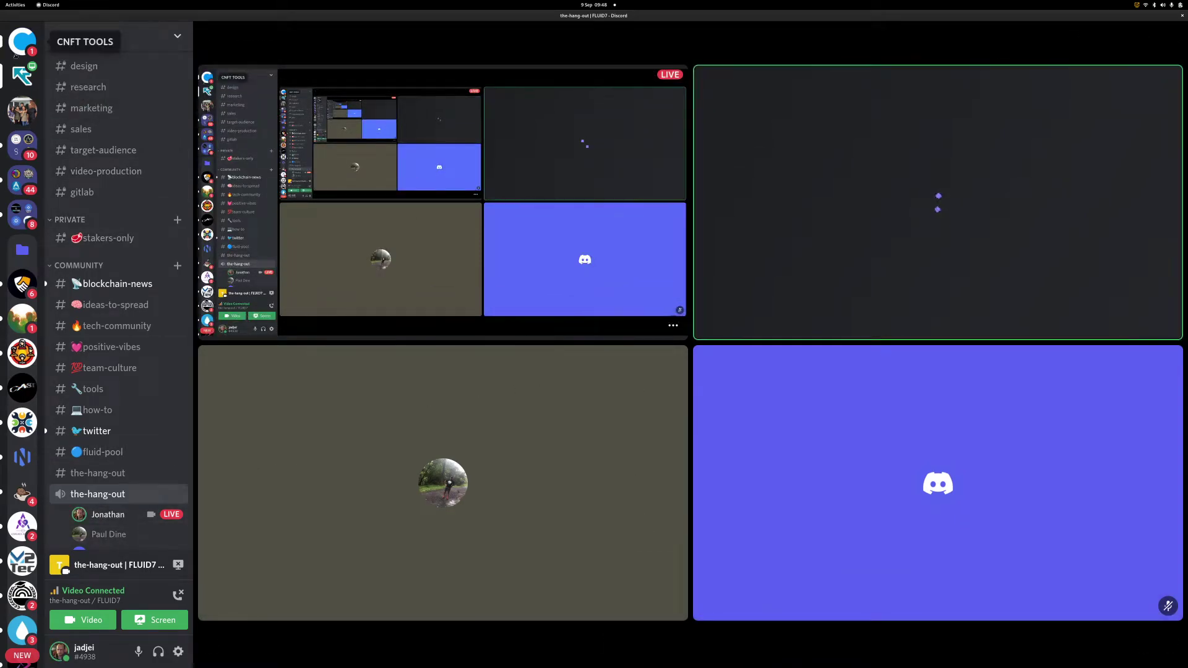
Step: Return to the Smart Contract Audit Token server while the stream is running
{"action": "scroll", "coordinate": [23, 186], "scroll_direction": "up", "scroll_amount": 2}
{"action": "scroll", "coordinate": [22, 455], "scroll_direction": "down", "scroll_amount": 5}
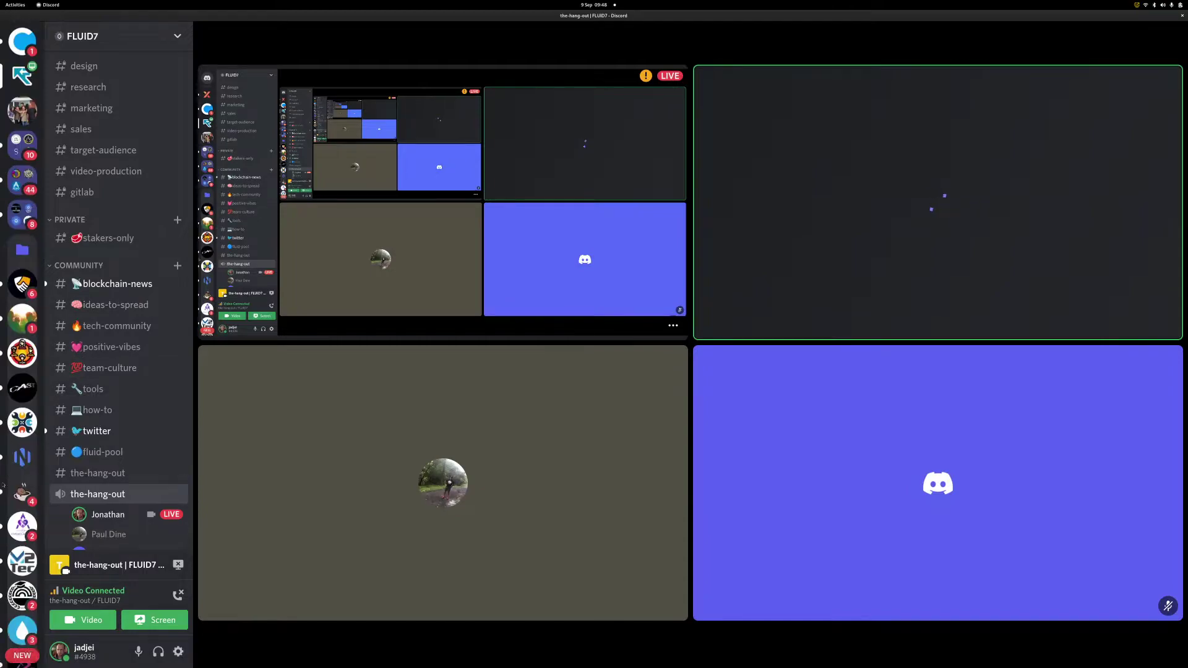
{"action": "scroll", "coordinate": [17, 569], "scroll_direction": "down", "scroll_amount": 5}
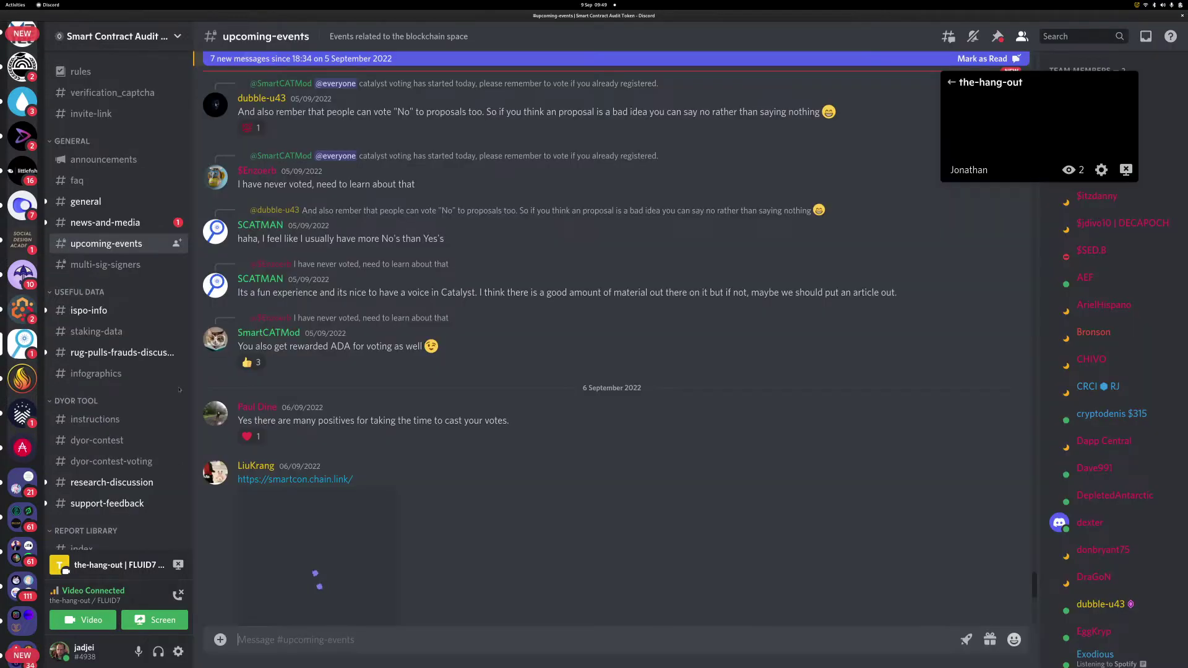
{"action": "left_click", "coordinate": [22, 344]}
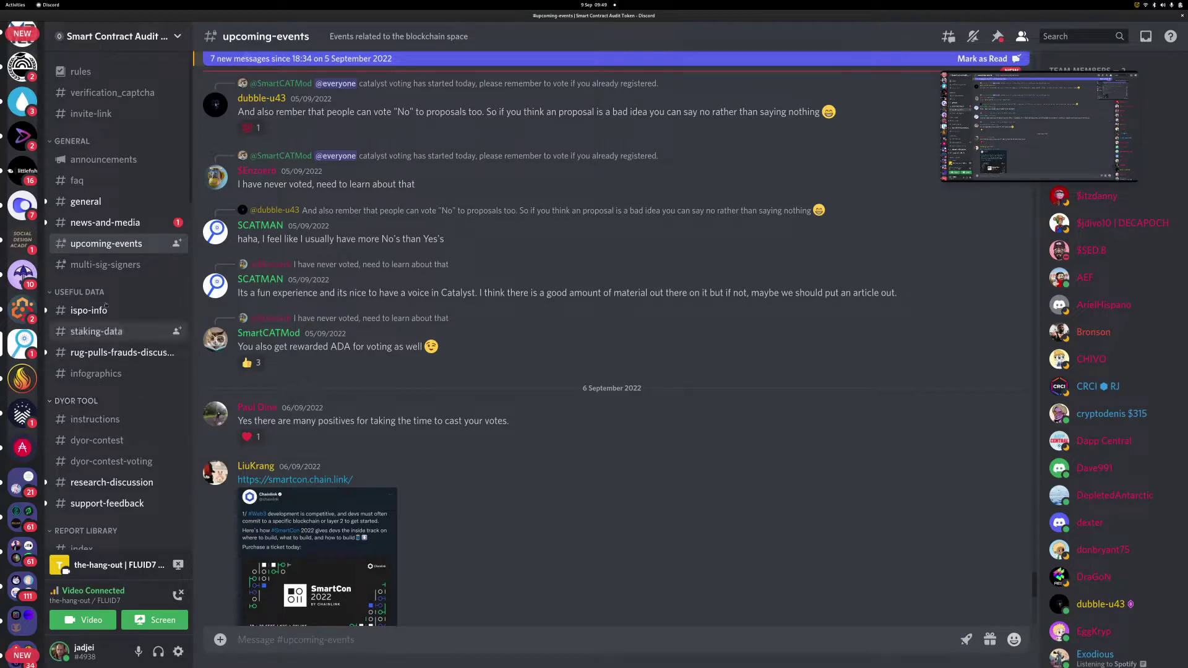
Step: Open the index channel in the Report Library category of the server
{"action": "scroll", "coordinate": [101, 311], "scroll_direction": "down", "scroll_amount": 3}
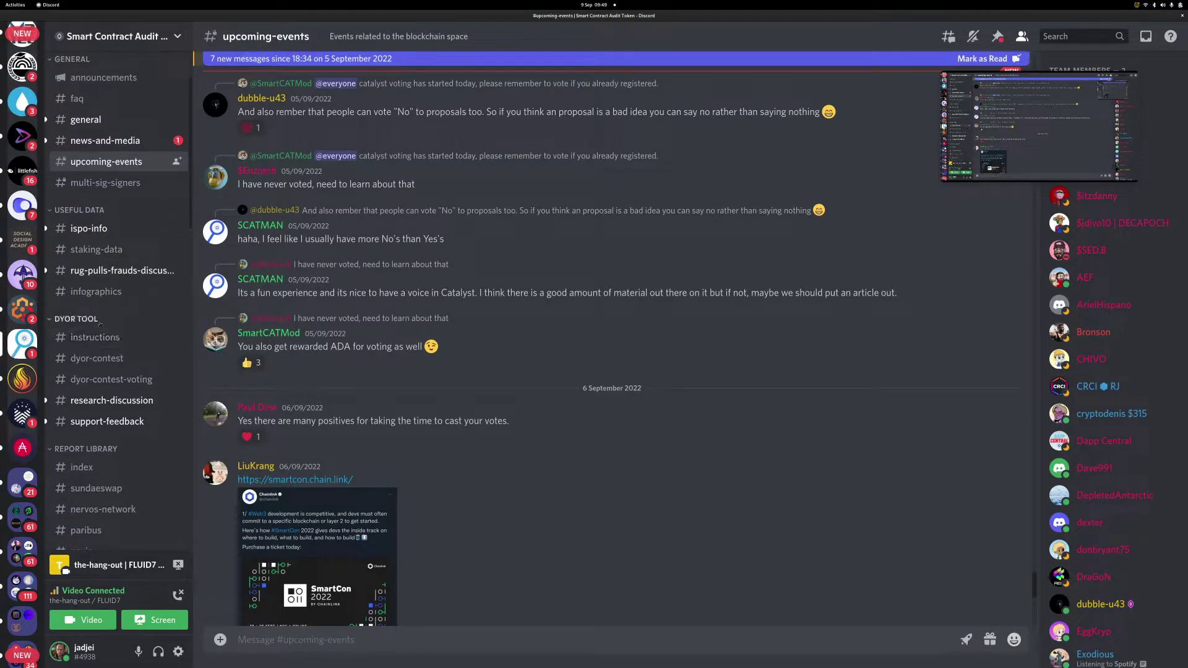
{"action": "scroll", "coordinate": [99, 337], "scroll_direction": "down", "scroll_amount": 3}
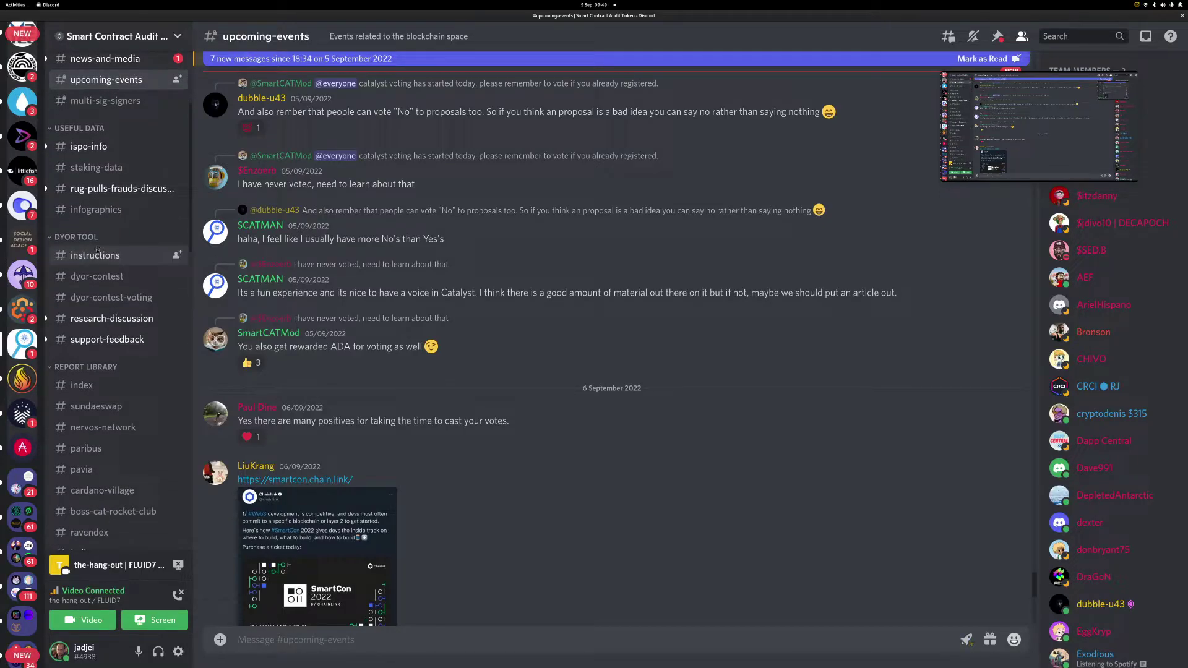
{"action": "scroll", "coordinate": [98, 266], "scroll_direction": "down", "scroll_amount": 3}
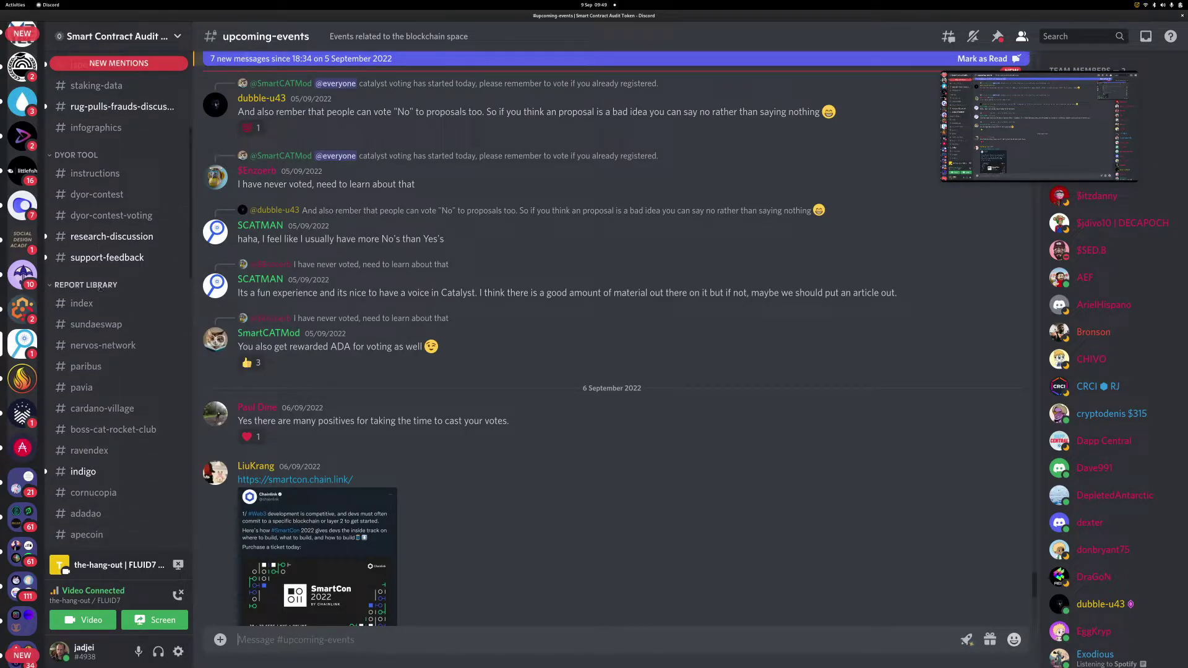
{"action": "left_click", "coordinate": [82, 303]}
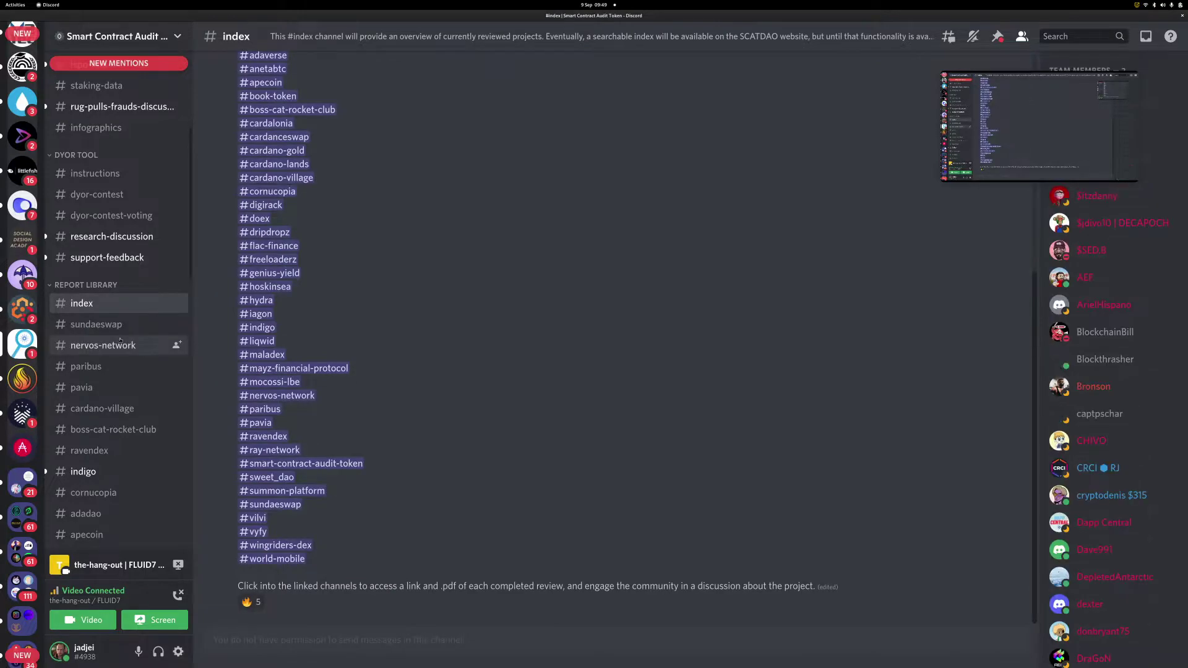
Step: Look through the index's list of reviewed projects and open the linked cornucopia channel
{"action": "scroll", "coordinate": [107, 284], "scroll_direction": "down", "scroll_amount": 1}
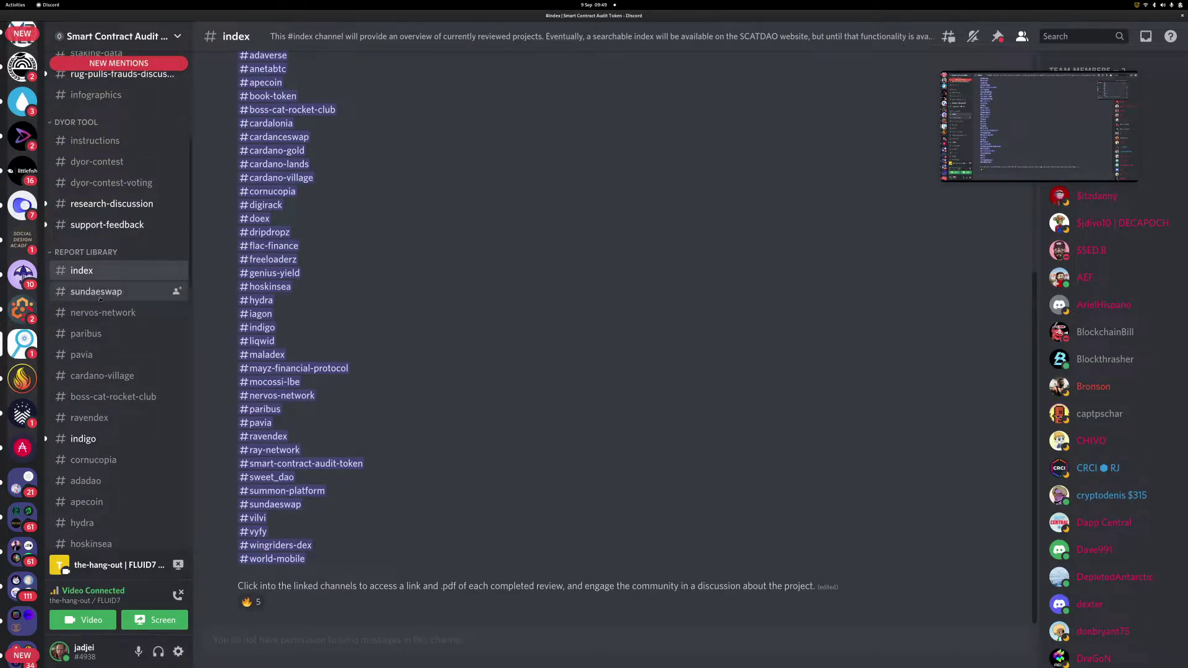
{"action": "scroll", "coordinate": [386, 338], "scroll_direction": "up", "scroll_amount": 5}
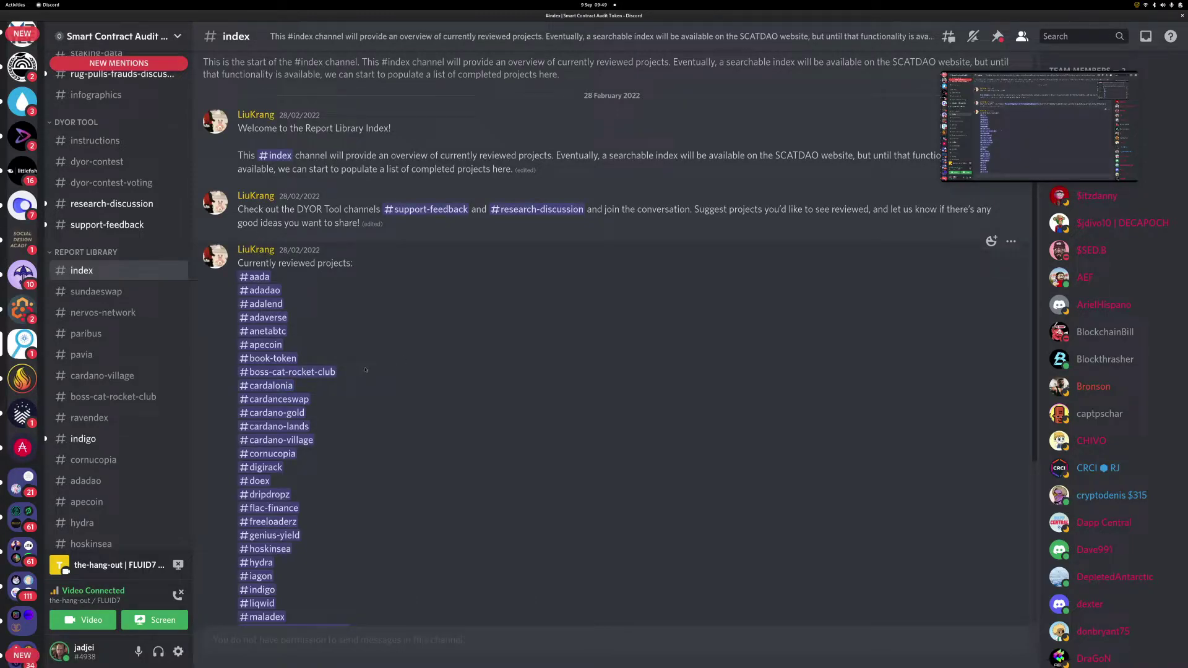
{"action": "scroll", "coordinate": [351, 459], "scroll_direction": "down", "scroll_amount": 4}
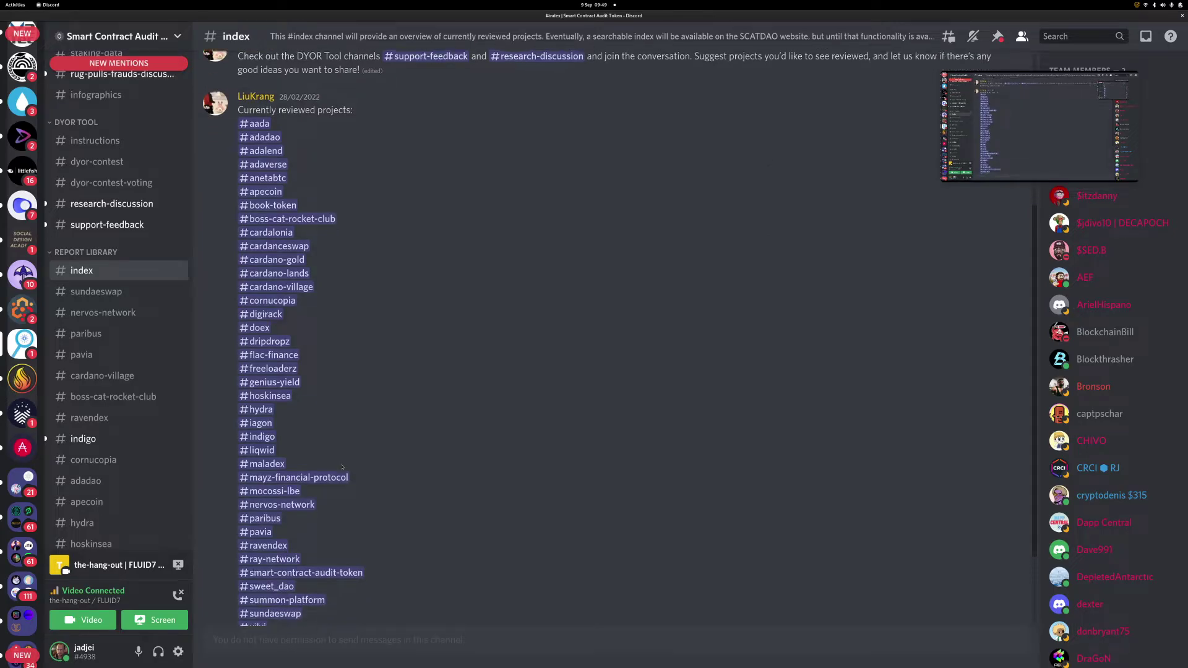
{"action": "scroll", "coordinate": [371, 370], "scroll_direction": "down", "scroll_amount": 1}
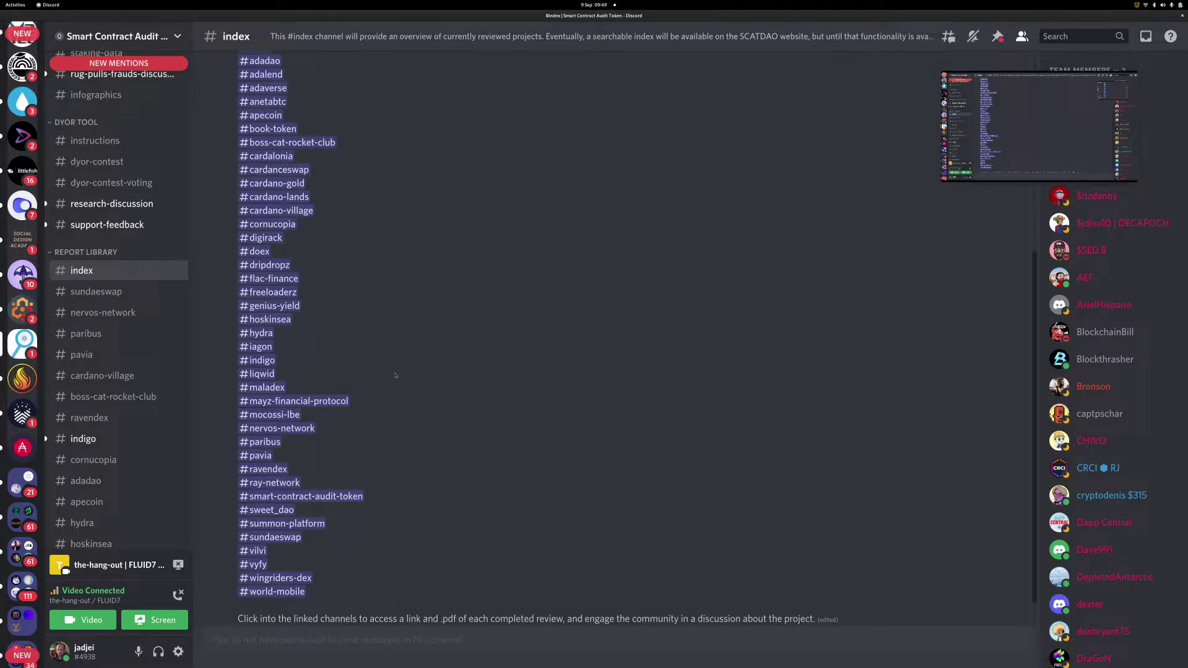
{"action": "left_click", "coordinate": [265, 225]}
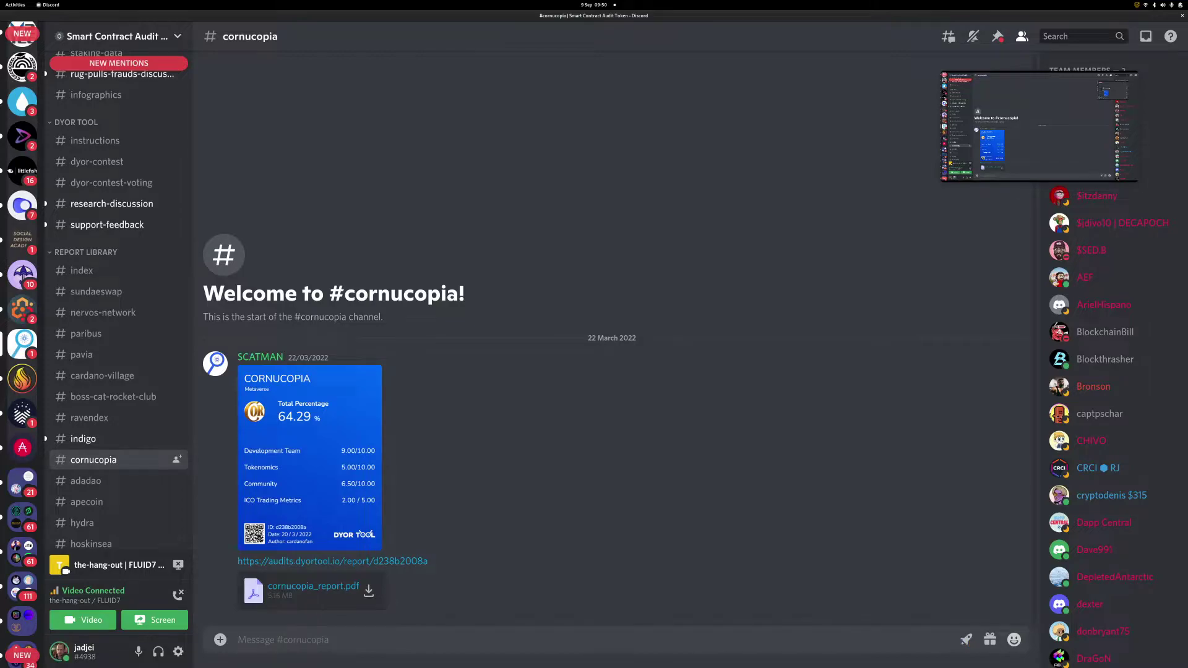
Step: Open the cornucopia_report.pdf attachment posted in the cornucopia channel
{"action": "scroll", "coordinate": [107, 468], "scroll_direction": "down", "scroll_amount": 1}
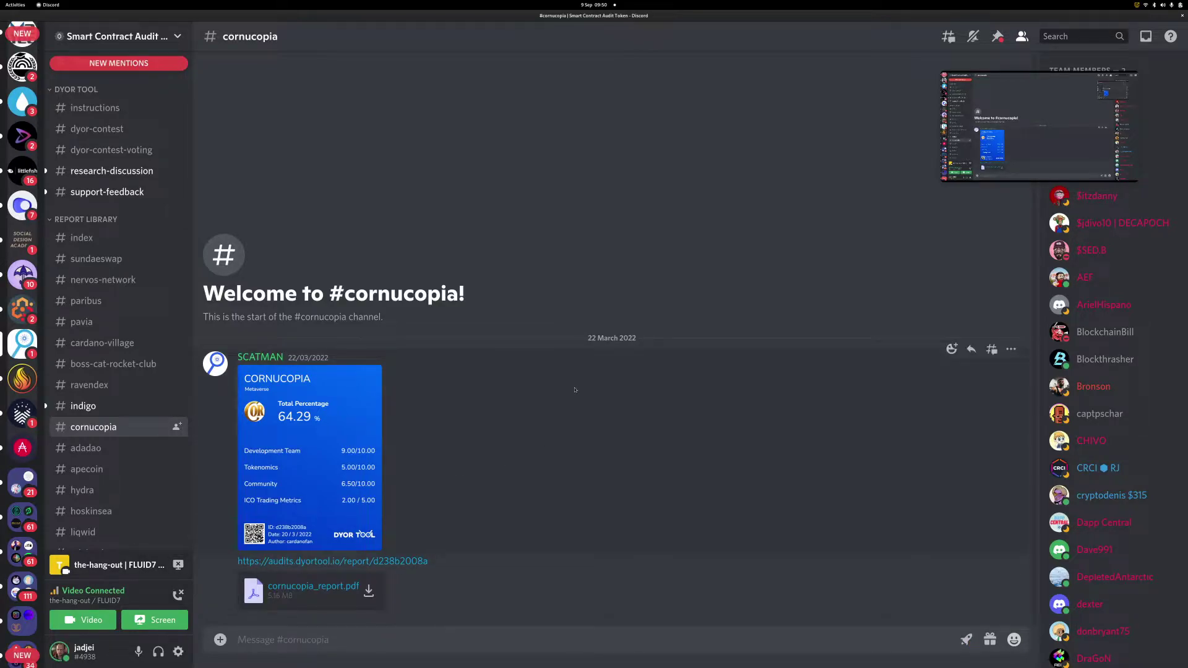
{"action": "mouse_move", "coordinate": [1079, 132]}
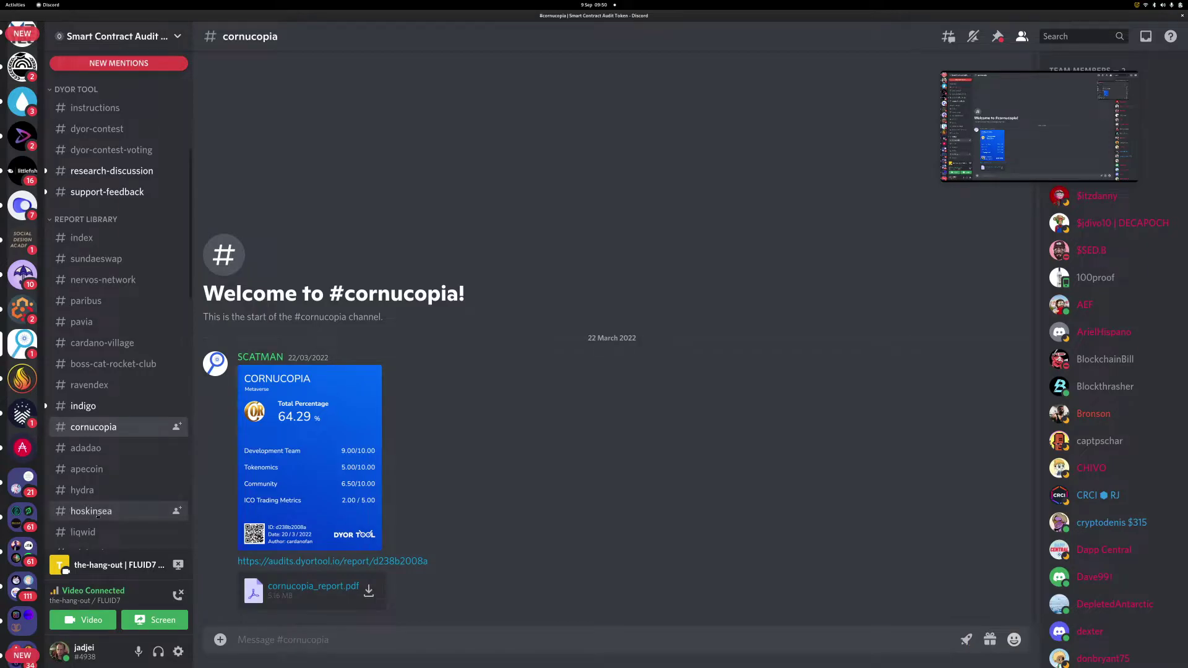
{"action": "scroll", "coordinate": [118, 511], "scroll_direction": "down", "scroll_amount": 3}
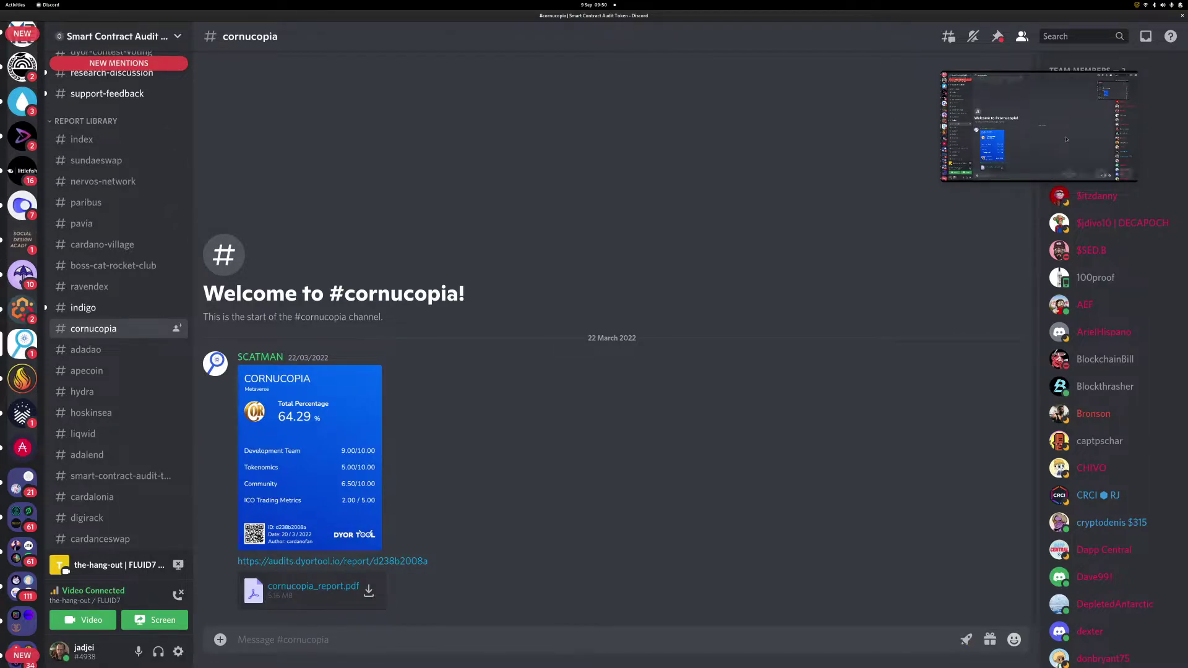
{"action": "mouse_move", "coordinate": [1069, 170]}
{"action": "mouse_move", "coordinate": [1030, 155]}
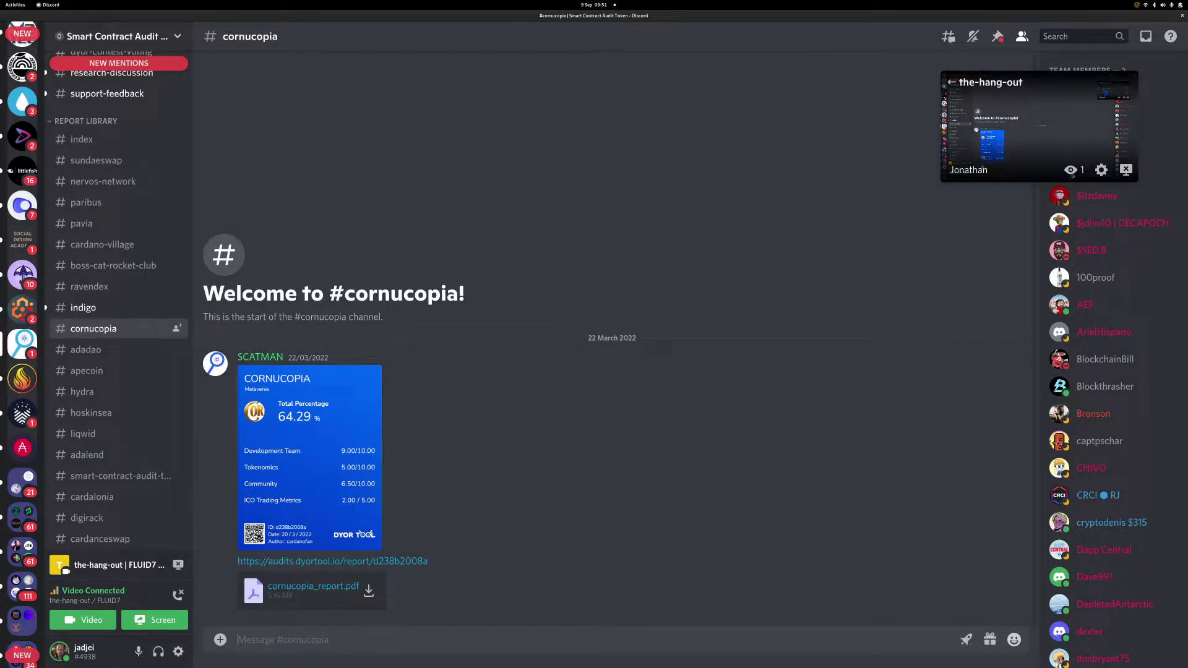
{"action": "mouse_move", "coordinate": [1073, 174]}
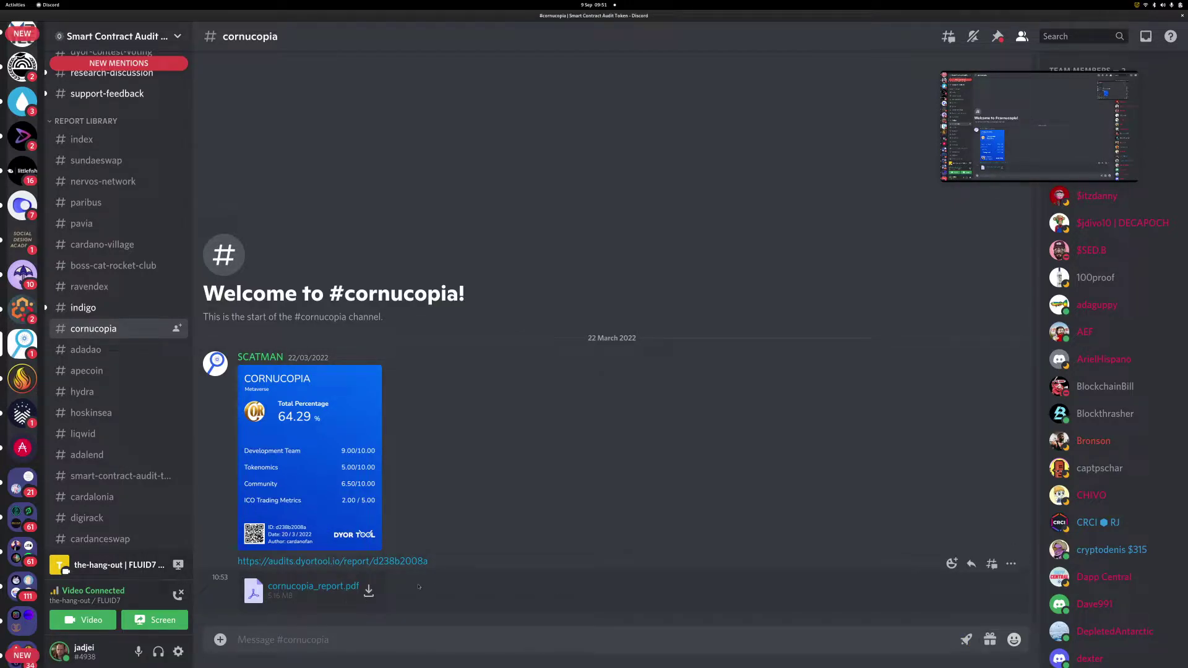
{"action": "left_click", "coordinate": [330, 589]}
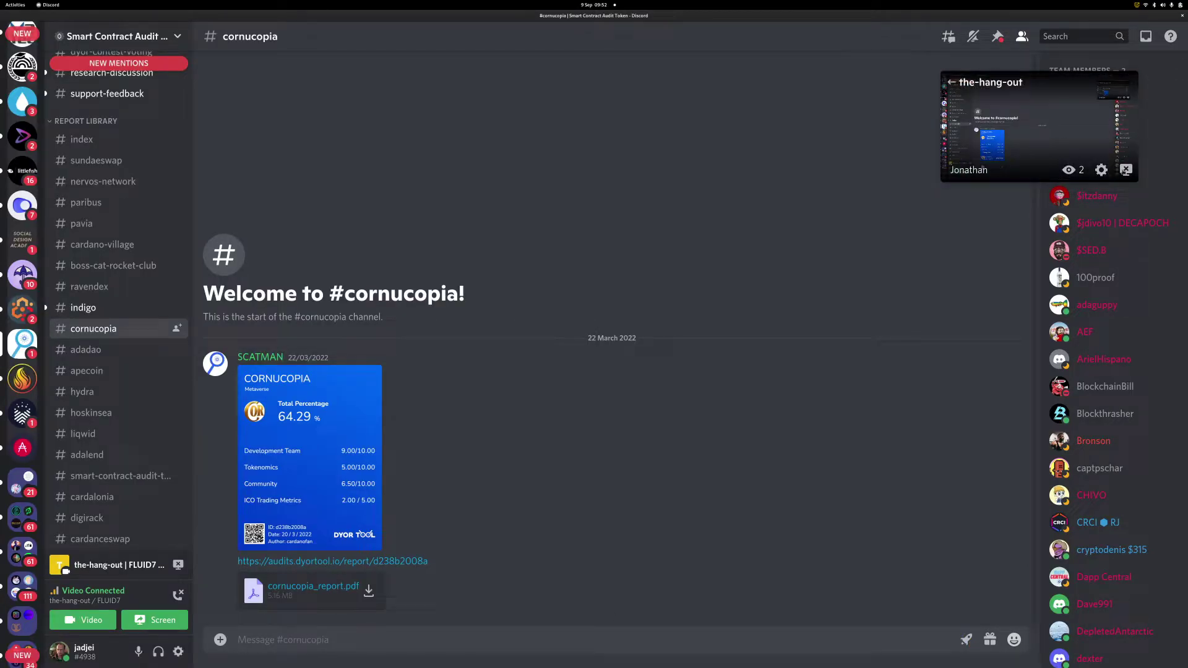
Step: Change the window being streamed in the call to the cornucopia_report.pdf browser window and go live
{"action": "left_click", "coordinate": [1101, 170]}
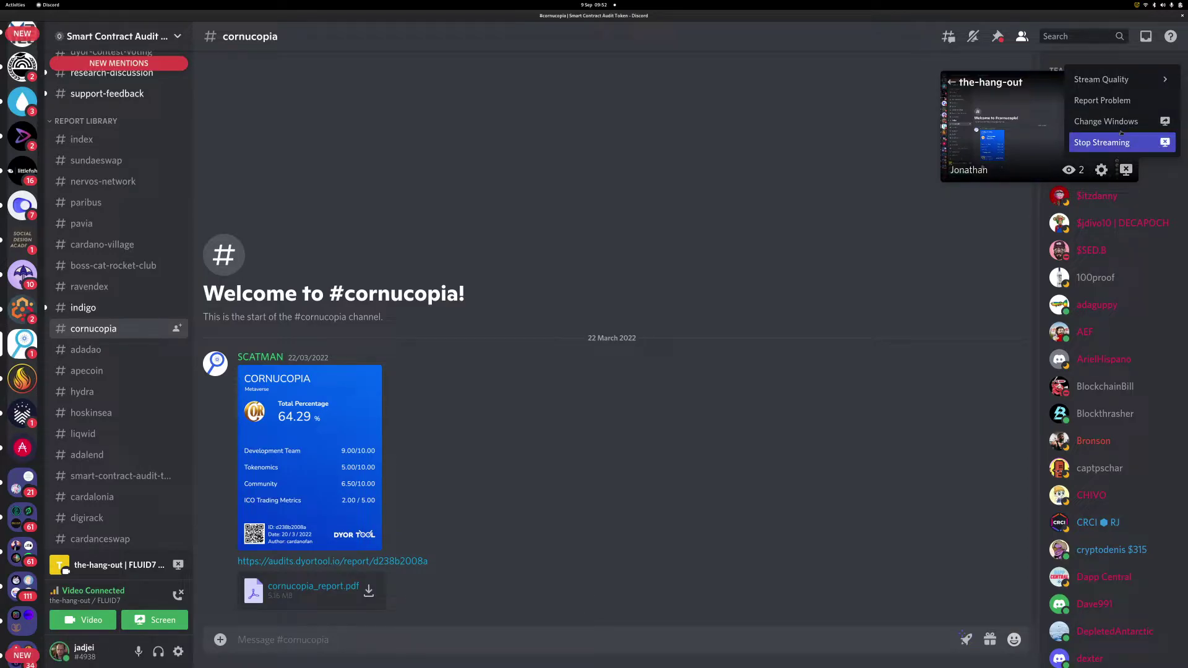
{"action": "left_click", "coordinate": [1142, 122]}
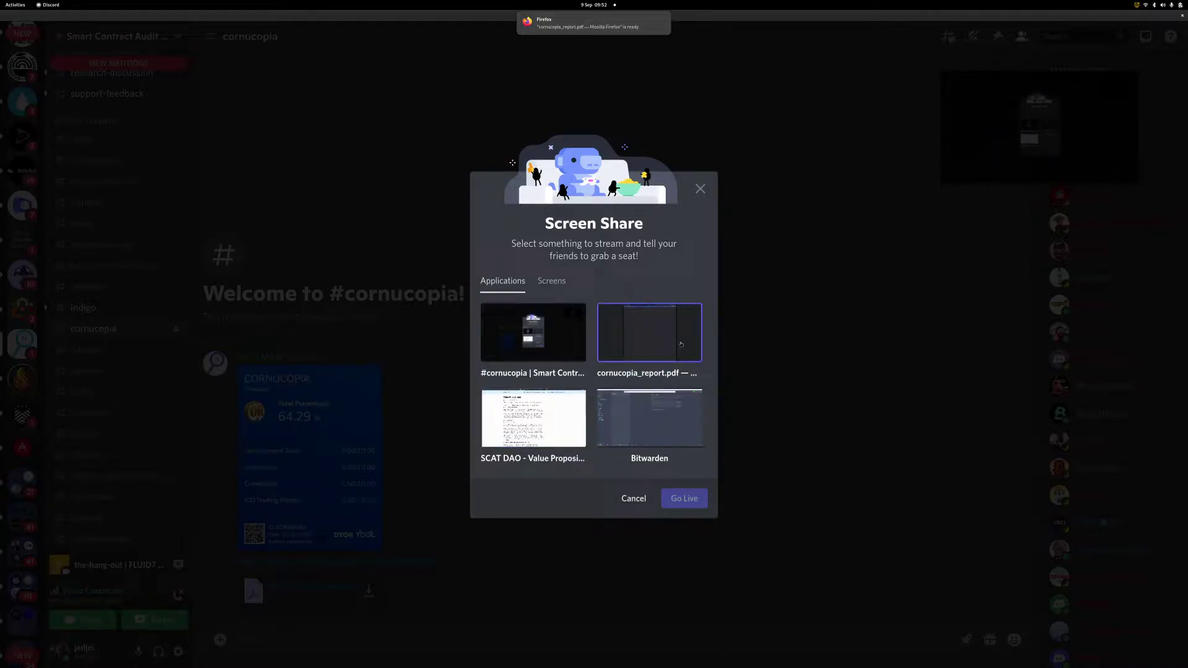
{"action": "left_click", "coordinate": [677, 358]}
{"action": "left_click", "coordinate": [684, 487]}
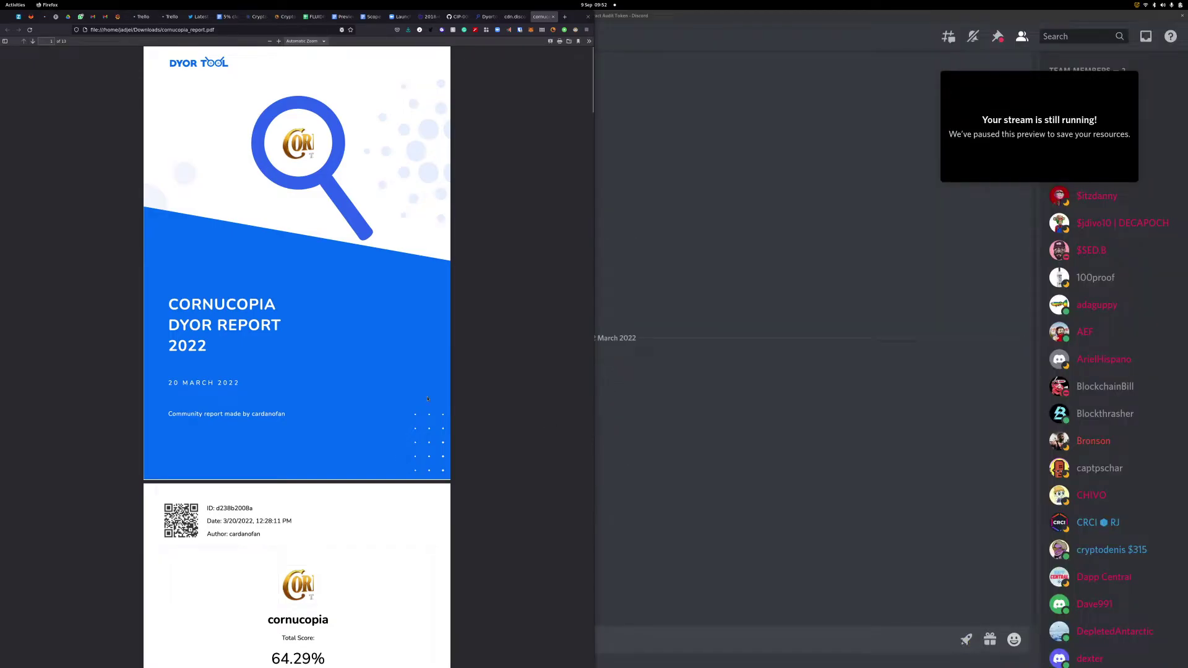
Step: Enlarge the Cornucopia report and look through its cover, General Information, Tokenomics and Community pages
{"action": "scroll", "coordinate": [348, 347], "scroll_direction": "up", "scroll_amount": 4}
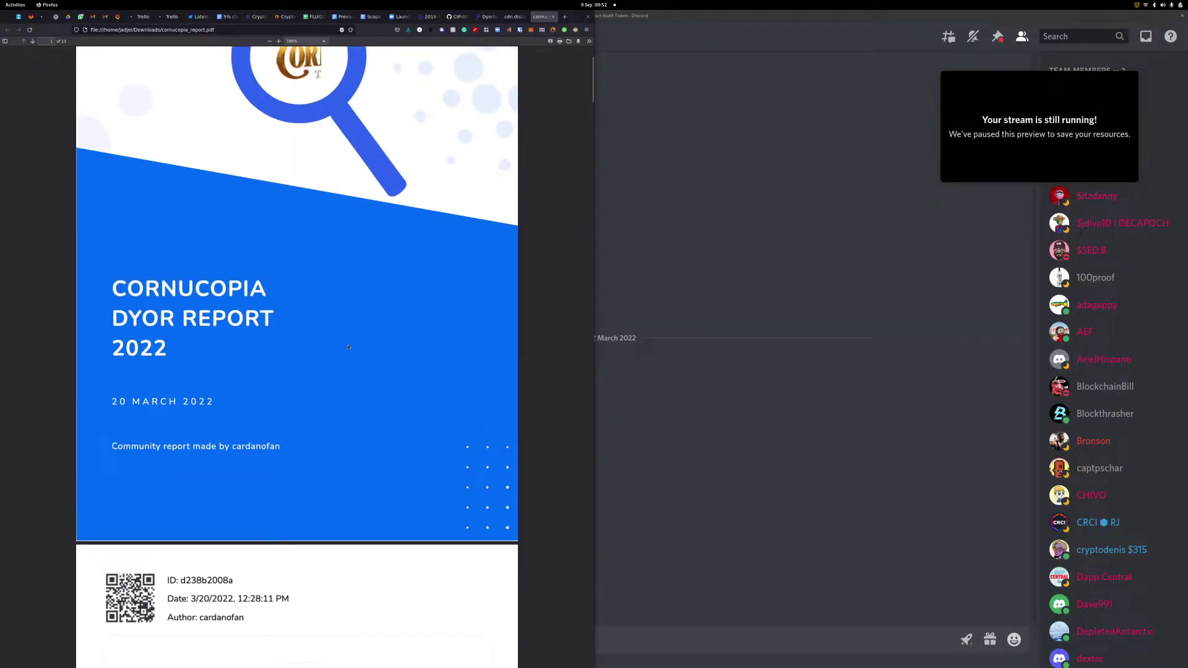
{"action": "scroll", "coordinate": [349, 347], "scroll_direction": "up", "scroll_amount": 3}
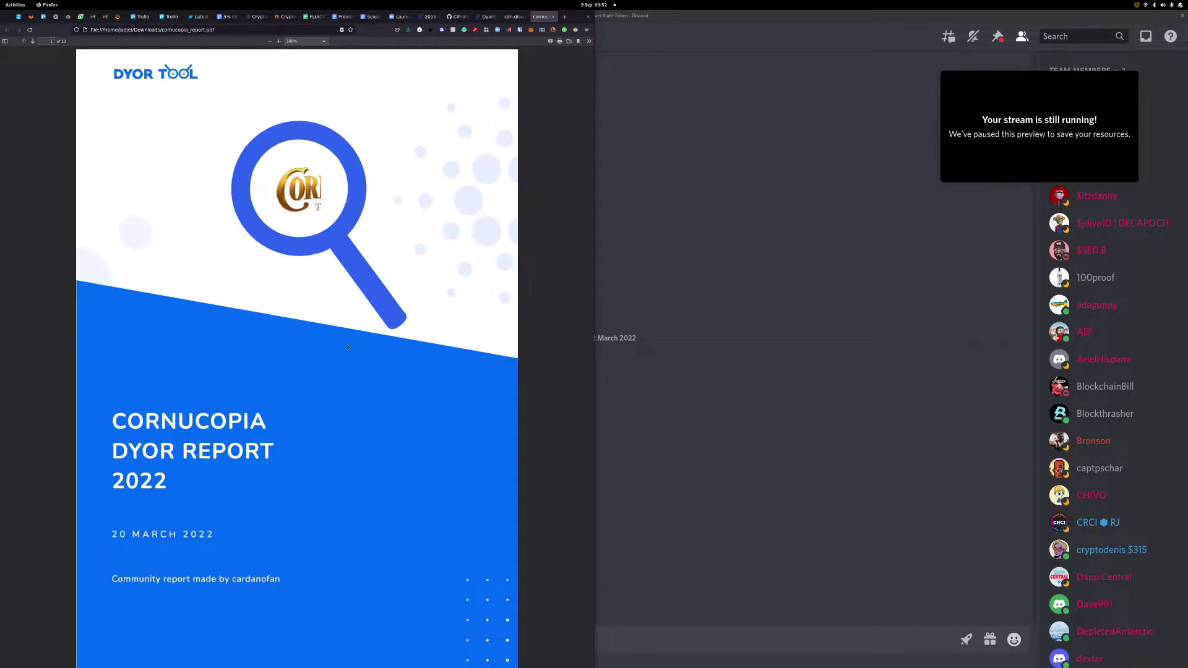
{"action": "scroll", "coordinate": [348, 348], "scroll_direction": "down", "scroll_amount": 10}
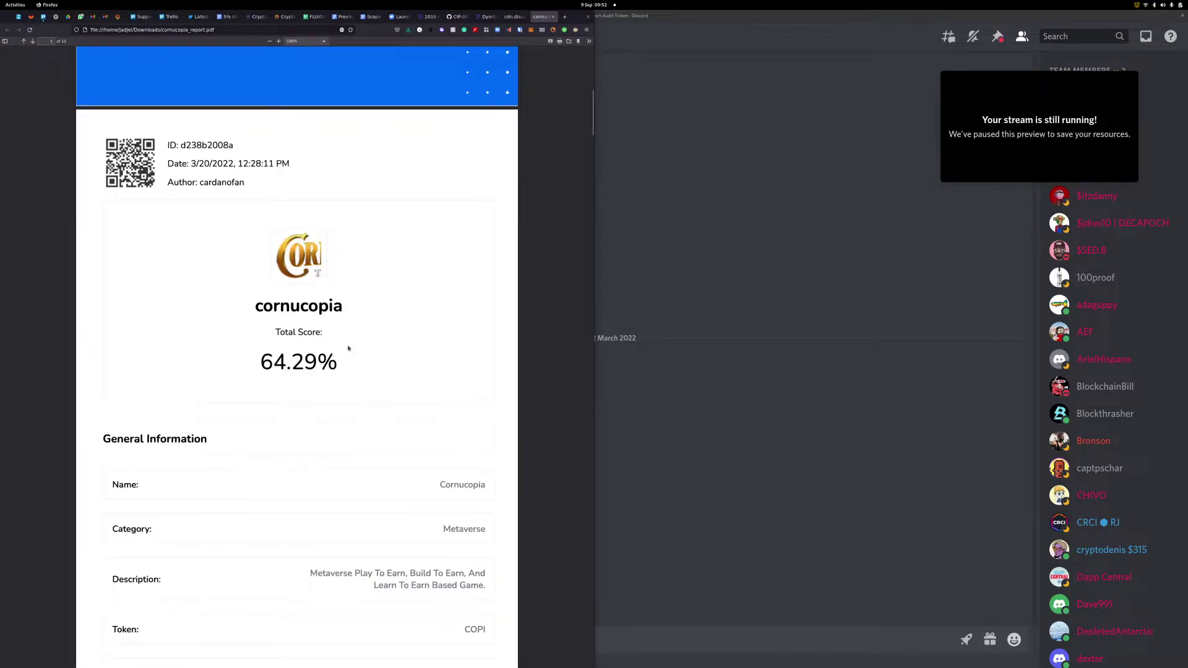
{"action": "scroll", "coordinate": [348, 348], "scroll_direction": "down", "scroll_amount": 5}
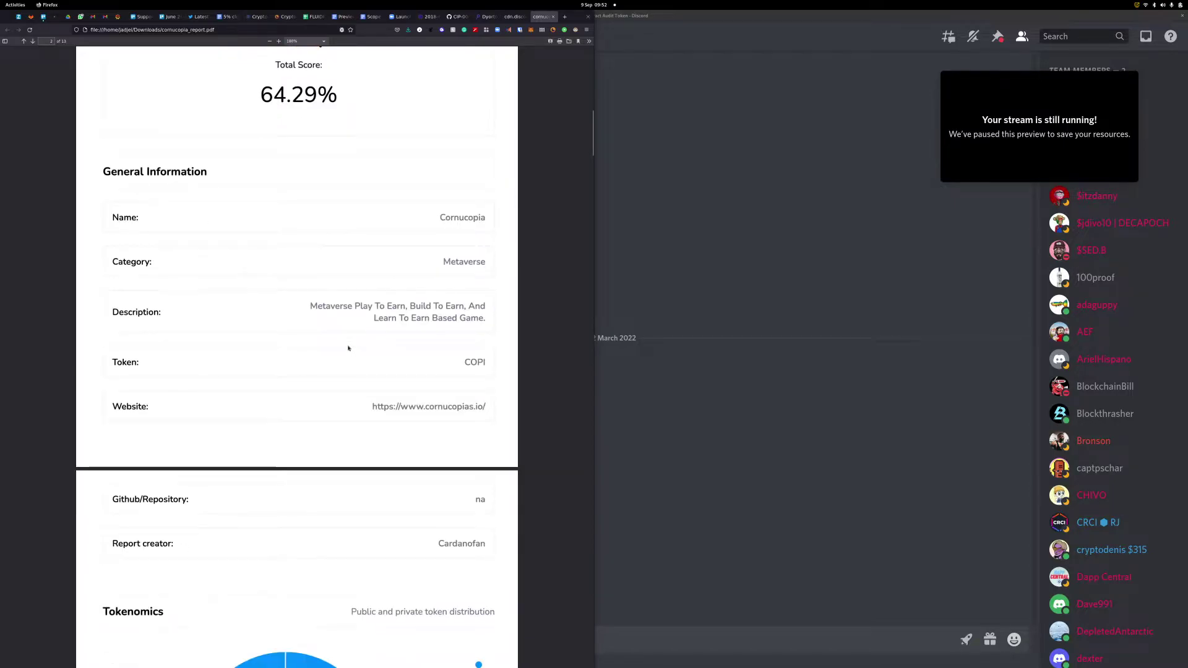
{"action": "scroll", "coordinate": [349, 348], "scroll_direction": "down", "scroll_amount": 2}
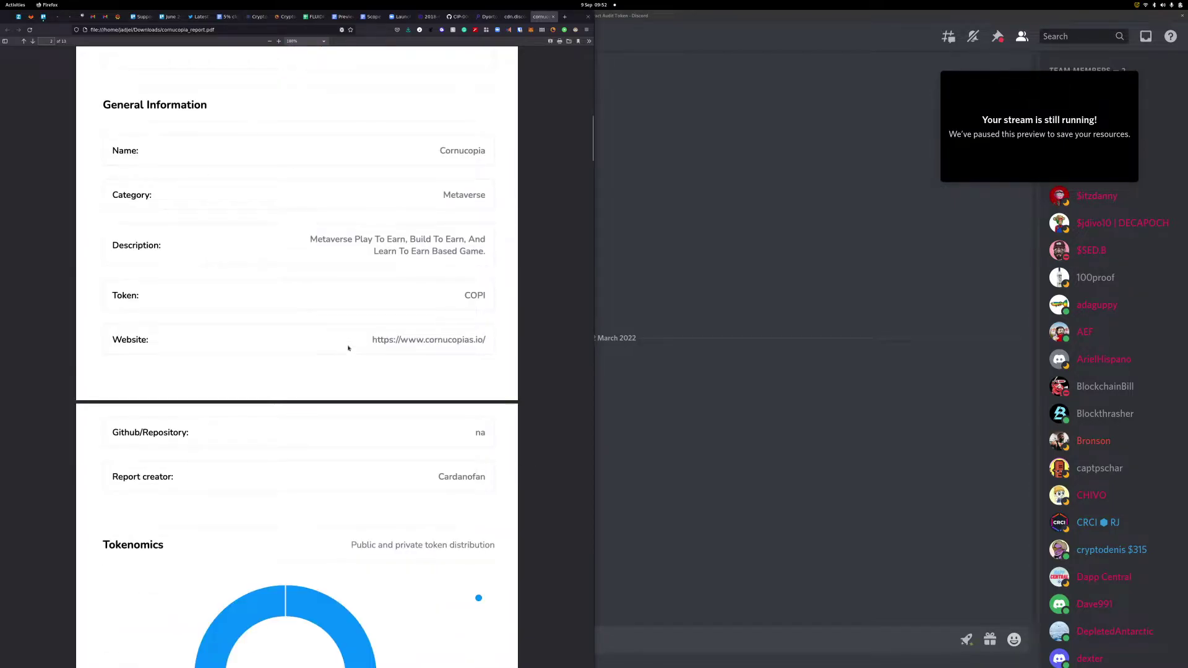
{"action": "scroll", "coordinate": [348, 348], "scroll_direction": "down", "scroll_amount": 6}
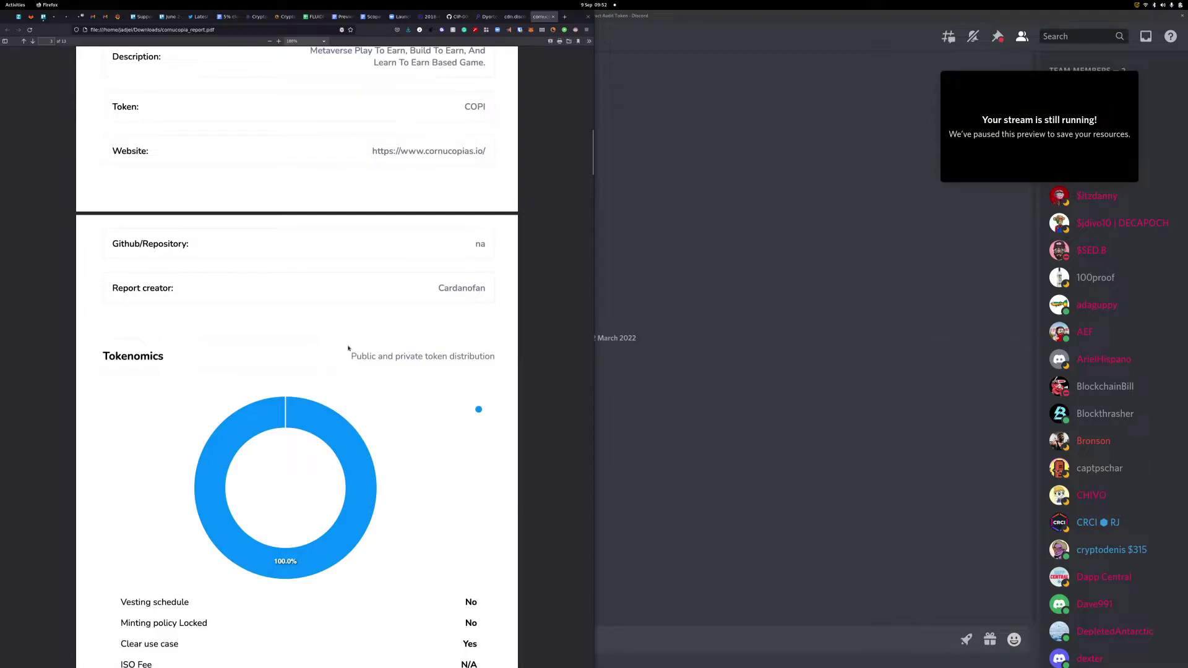
{"action": "scroll", "coordinate": [349, 349], "scroll_direction": "down", "scroll_amount": 3}
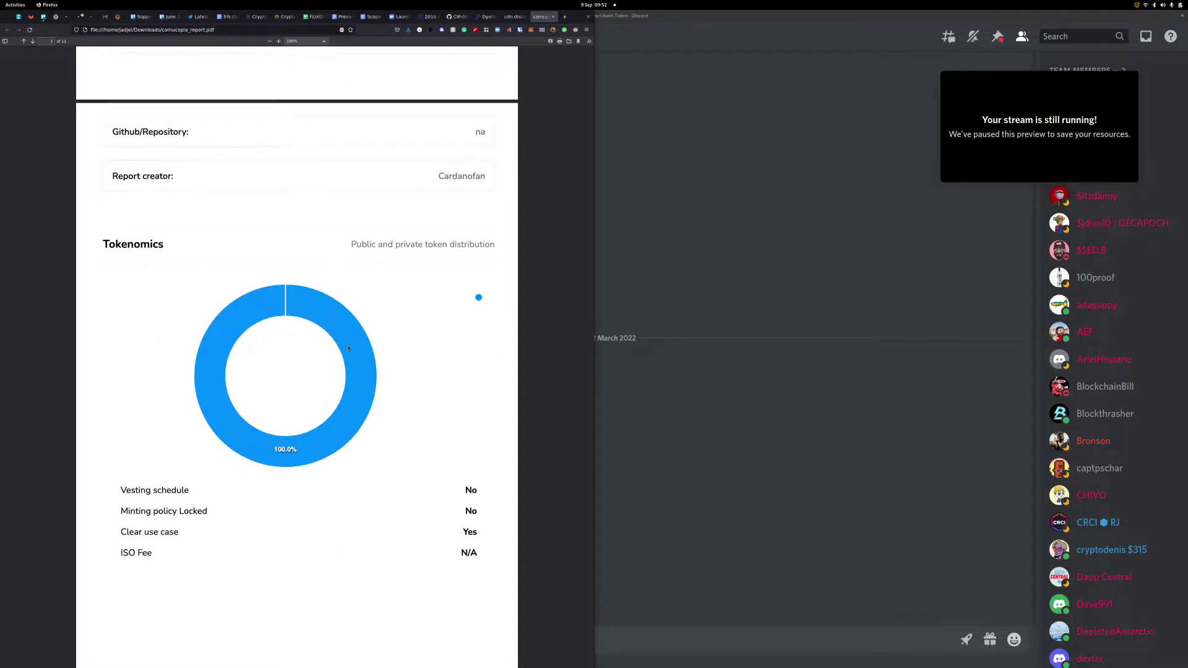
{"action": "scroll", "coordinate": [348, 347], "scroll_direction": "down", "scroll_amount": 3}
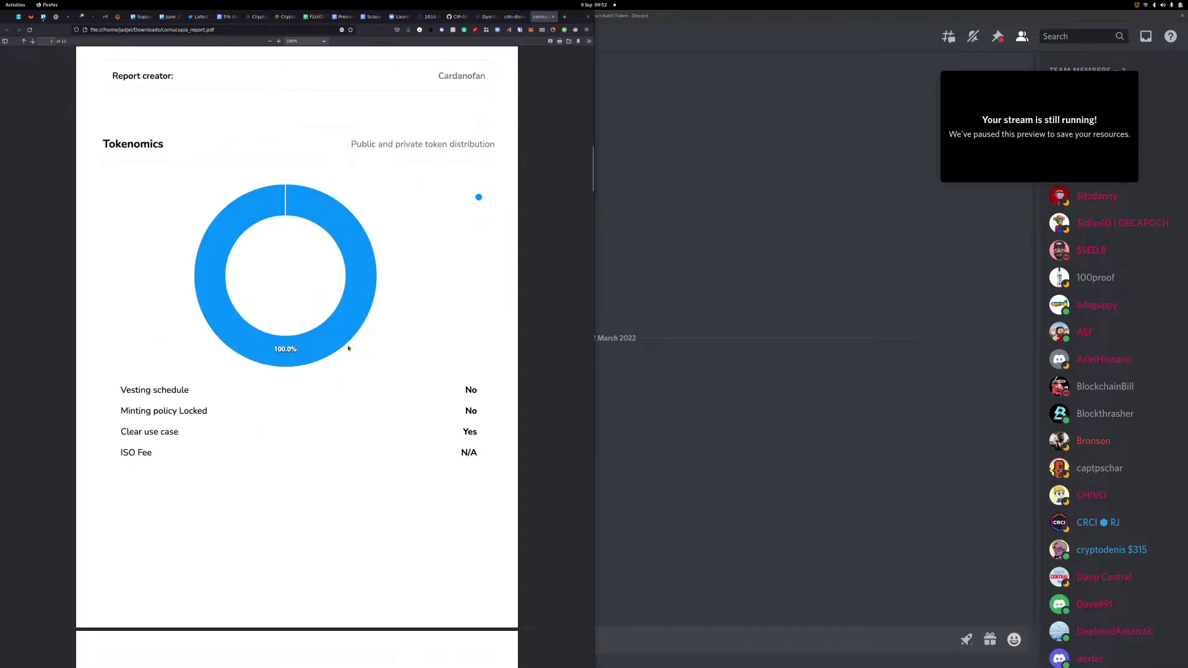
{"action": "scroll", "coordinate": [51, 212], "scroll_direction": "down", "scroll_amount": 1}
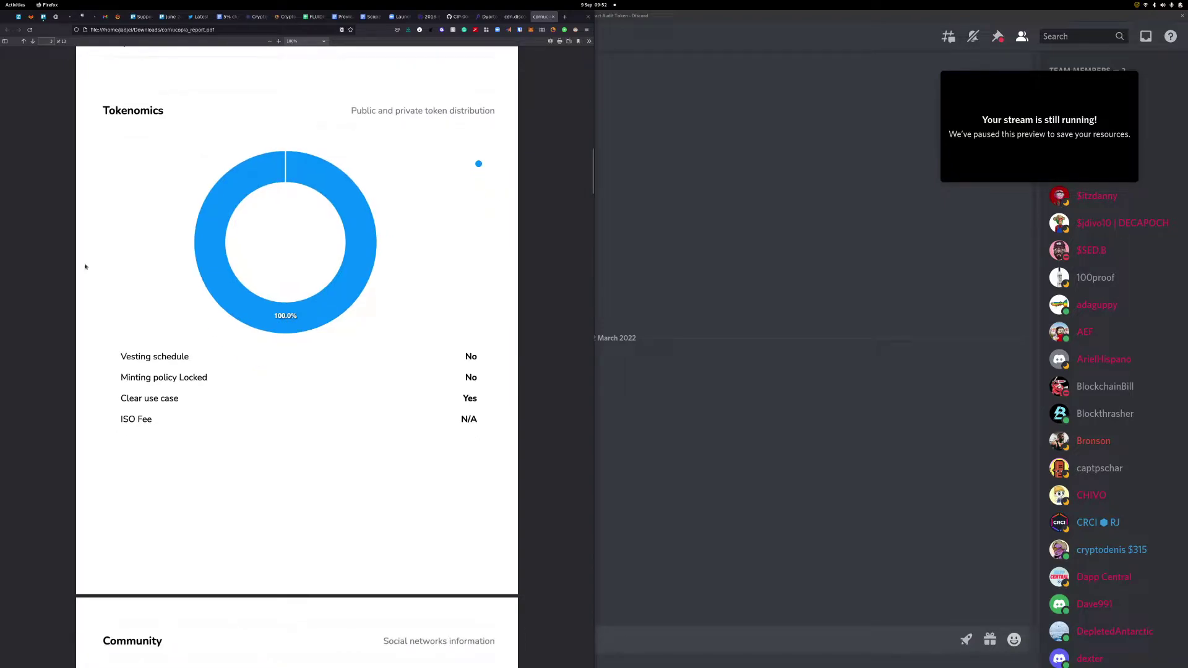
{"action": "scroll", "coordinate": [272, 334], "scroll_direction": "down", "scroll_amount": 1}
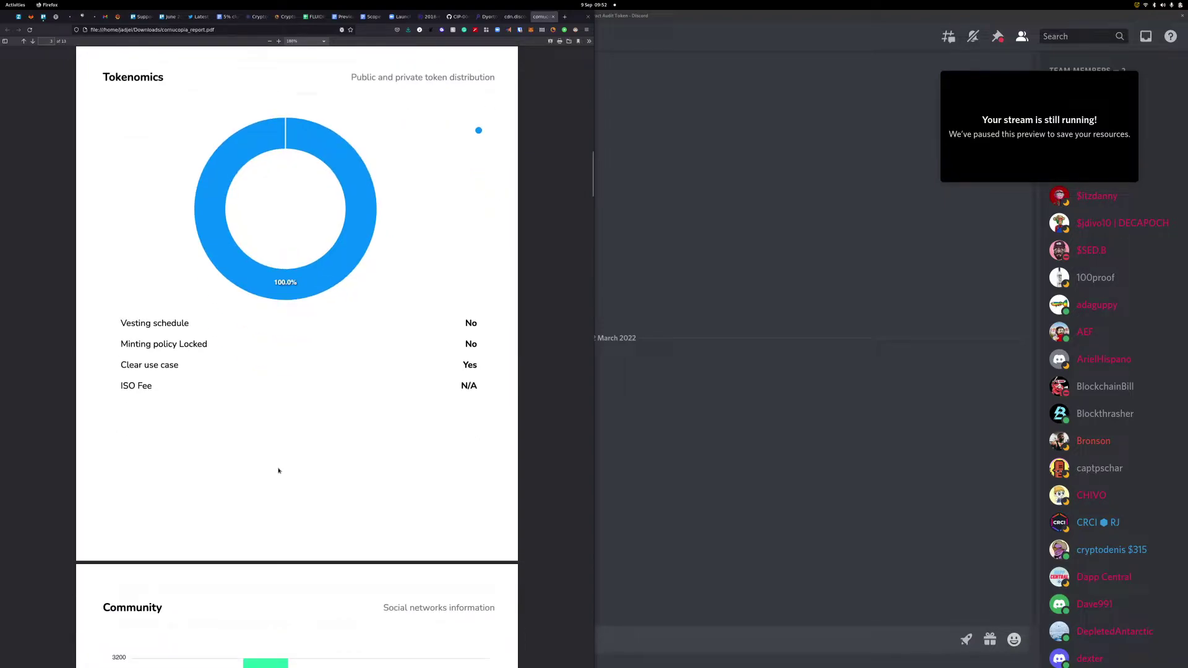
{"action": "scroll", "coordinate": [279, 471], "scroll_direction": "down", "scroll_amount": 9}
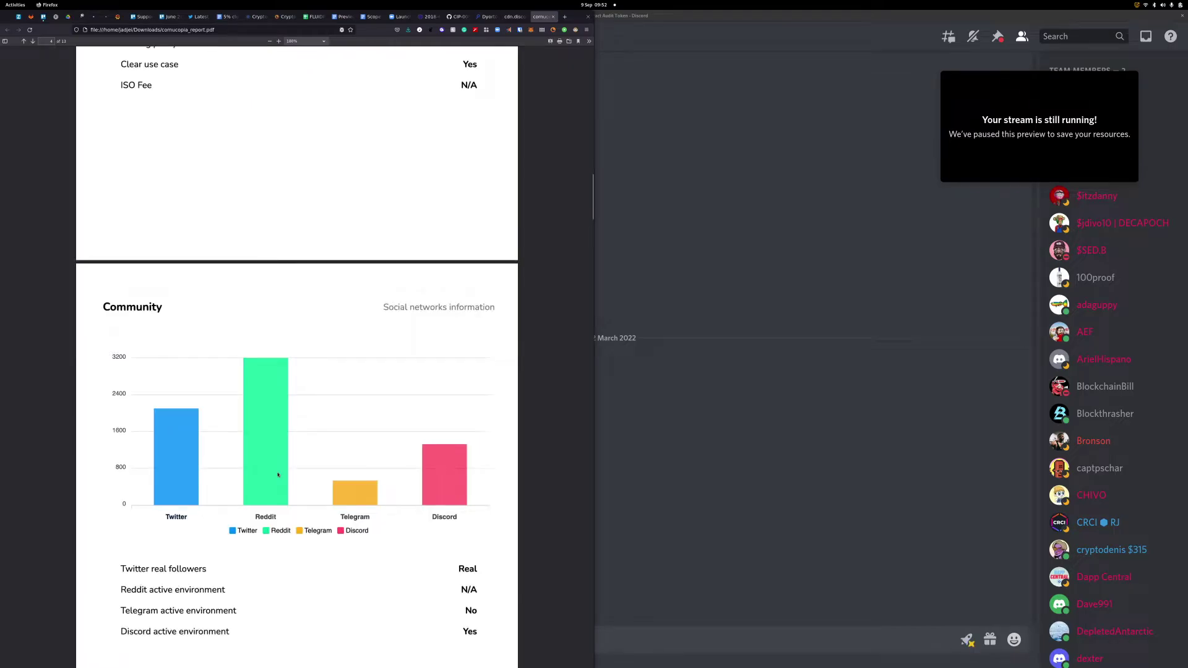
{"action": "scroll", "coordinate": [278, 474], "scroll_direction": "down", "scroll_amount": 5}
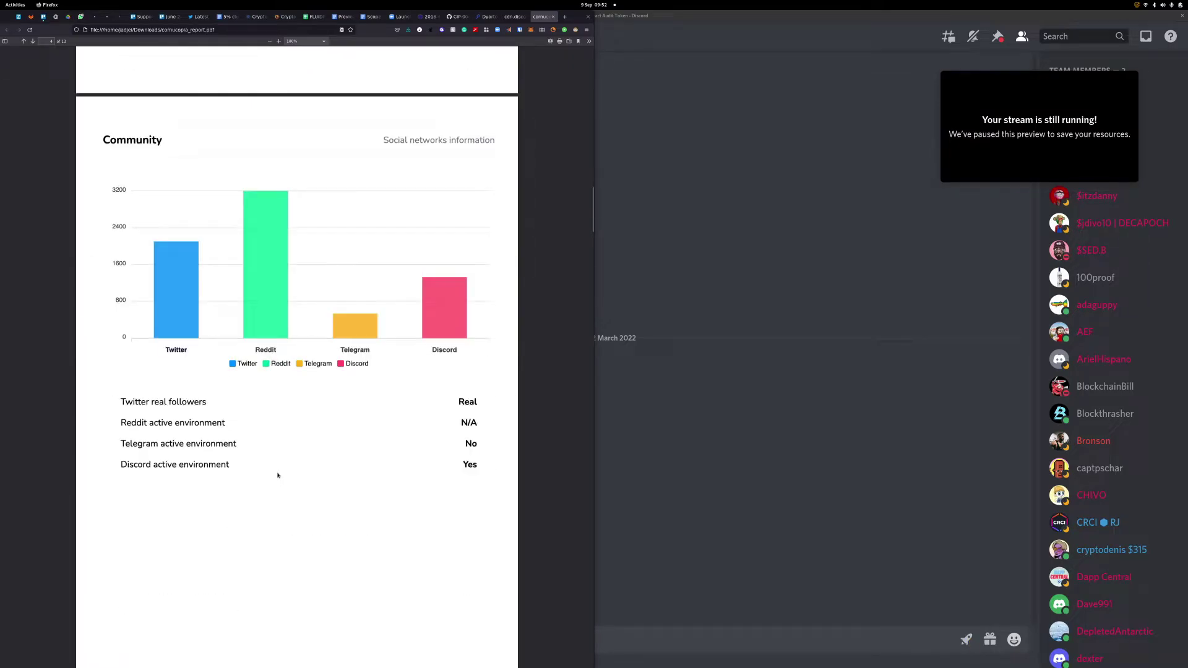
{"action": "scroll", "coordinate": [292, 474], "scroll_direction": "down", "scroll_amount": 2}
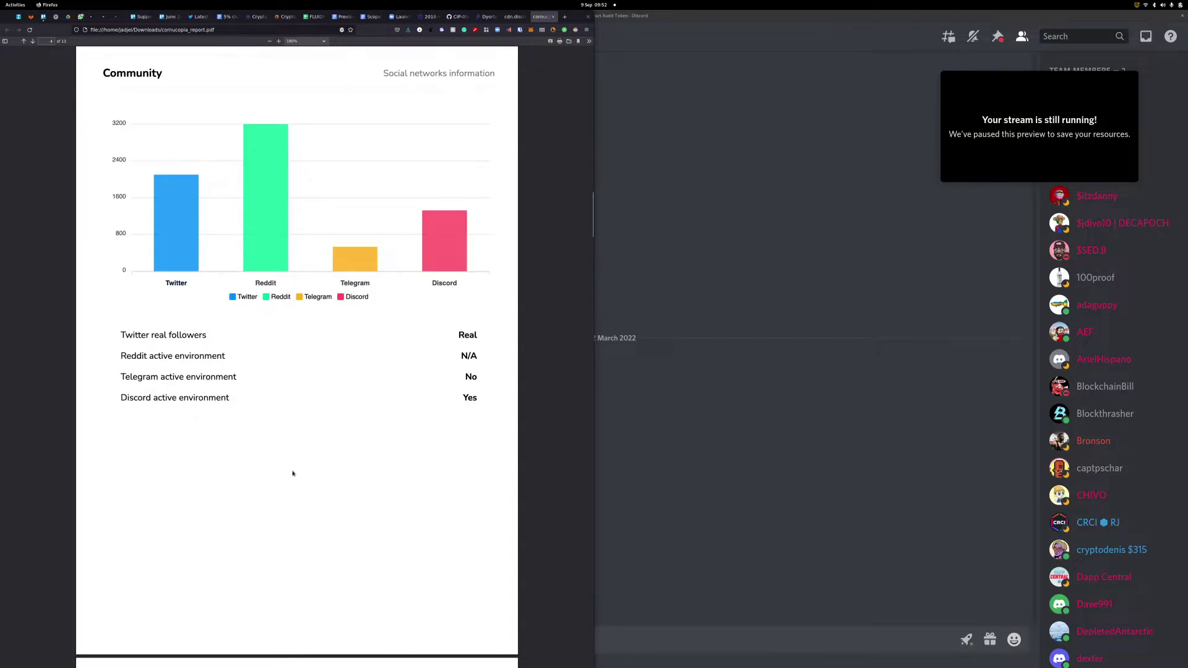
Step: Look through the report's scored questions and answers, from the Development Team section to ICO Trading Metrics
{"action": "scroll", "coordinate": [292, 473], "scroll_direction": "down", "scroll_amount": 15}
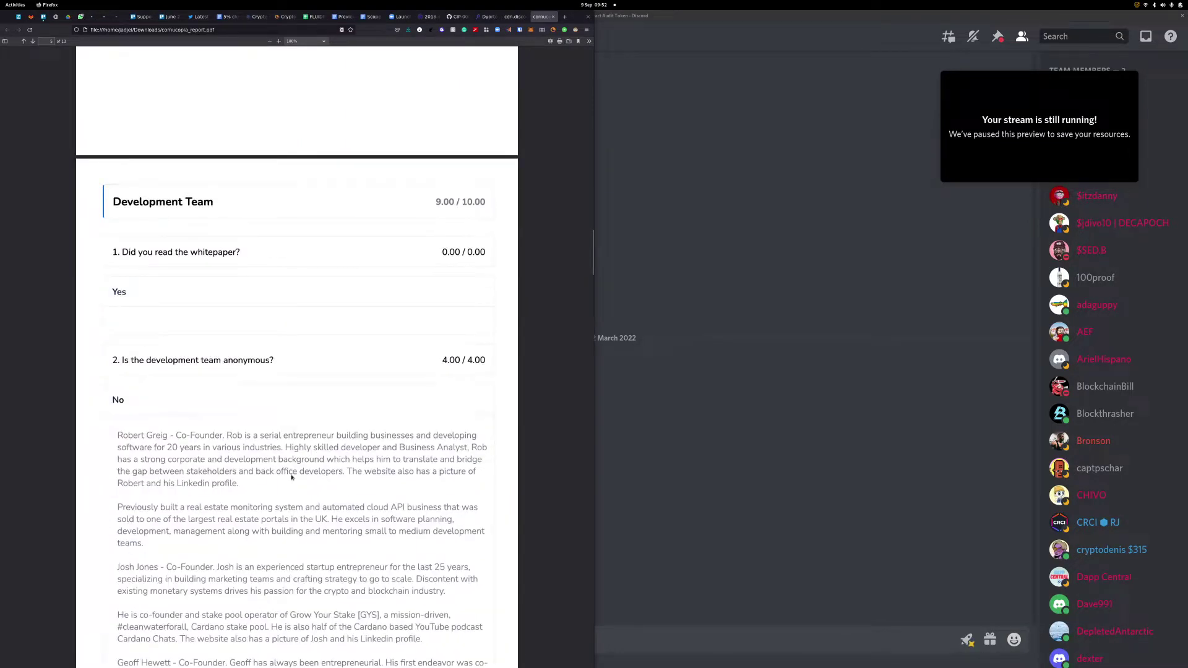
{"action": "scroll", "coordinate": [292, 477], "scroll_direction": "down", "scroll_amount": 1}
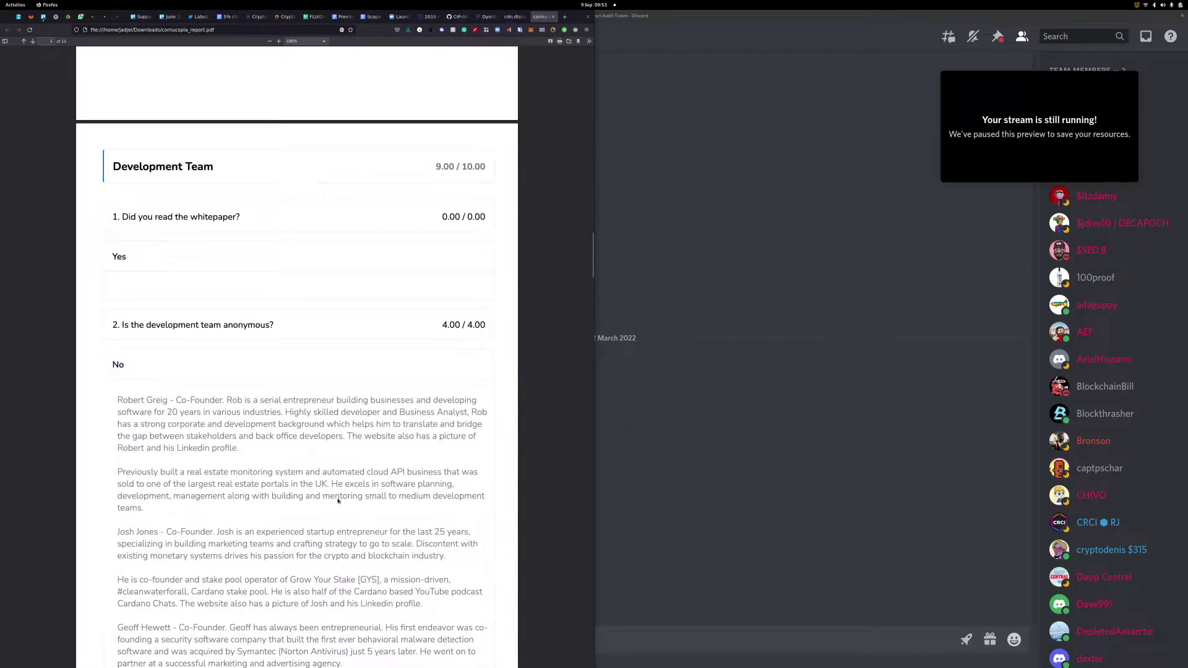
{"action": "scroll", "coordinate": [252, 299], "scroll_direction": "down", "scroll_amount": 2}
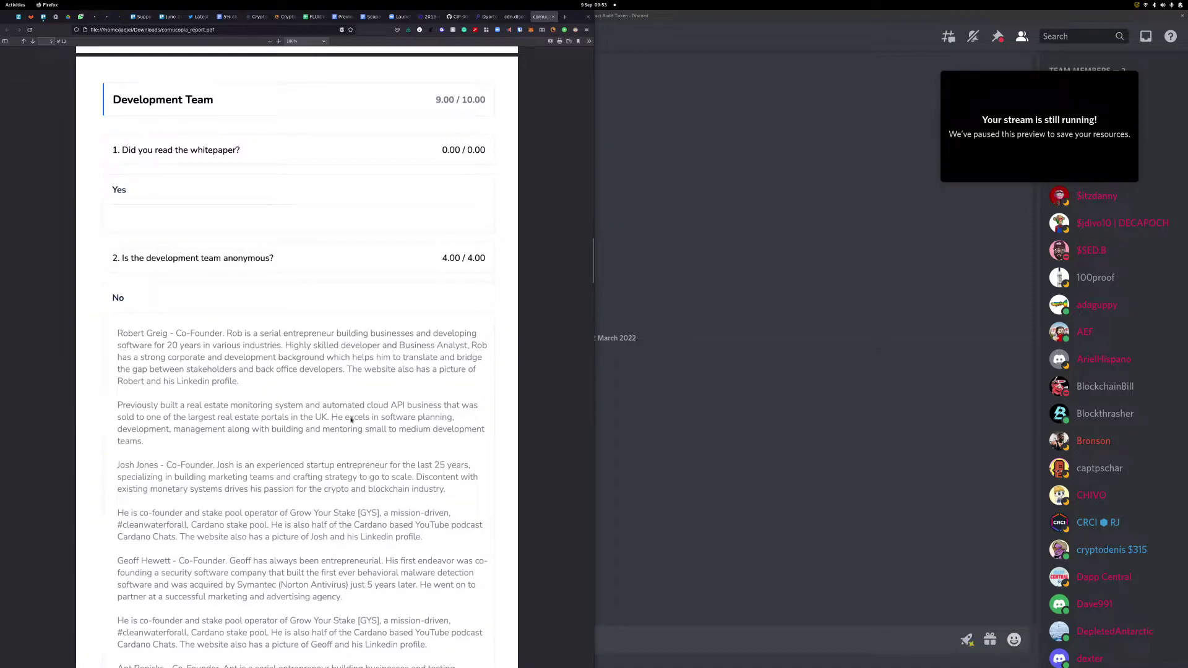
{"action": "scroll", "coordinate": [351, 419], "scroll_direction": "down", "scroll_amount": 3}
{"action": "scroll", "coordinate": [367, 450], "scroll_direction": "down", "scroll_amount": 3}
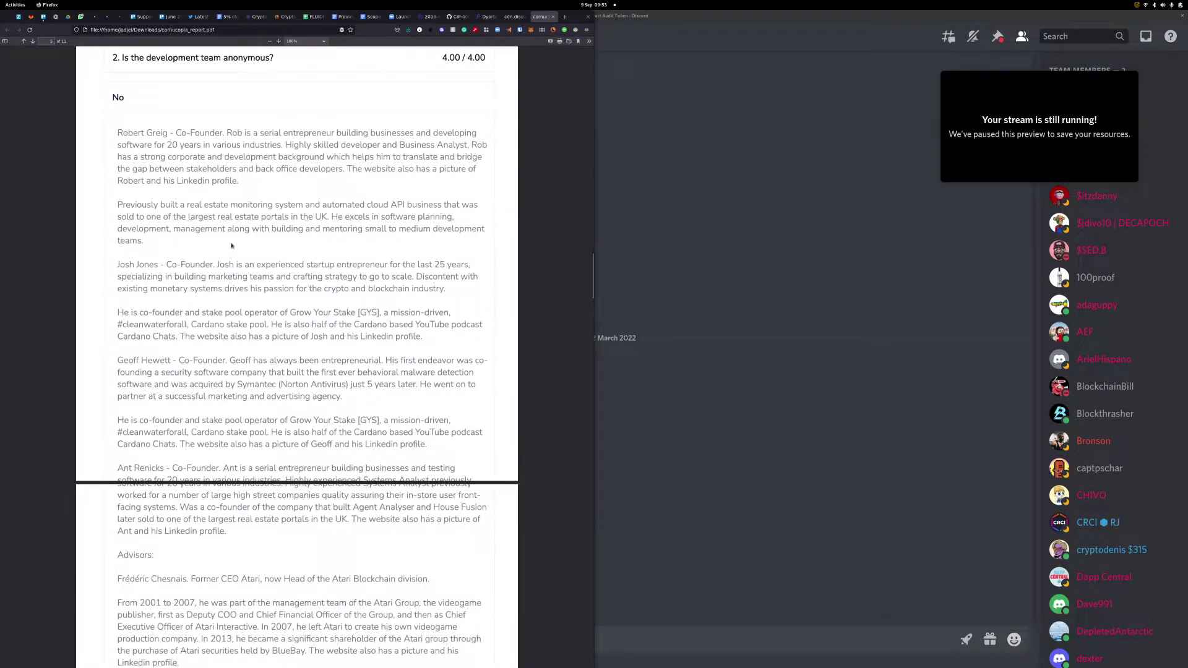
{"action": "scroll", "coordinate": [244, 354], "scroll_direction": "down", "scroll_amount": 1}
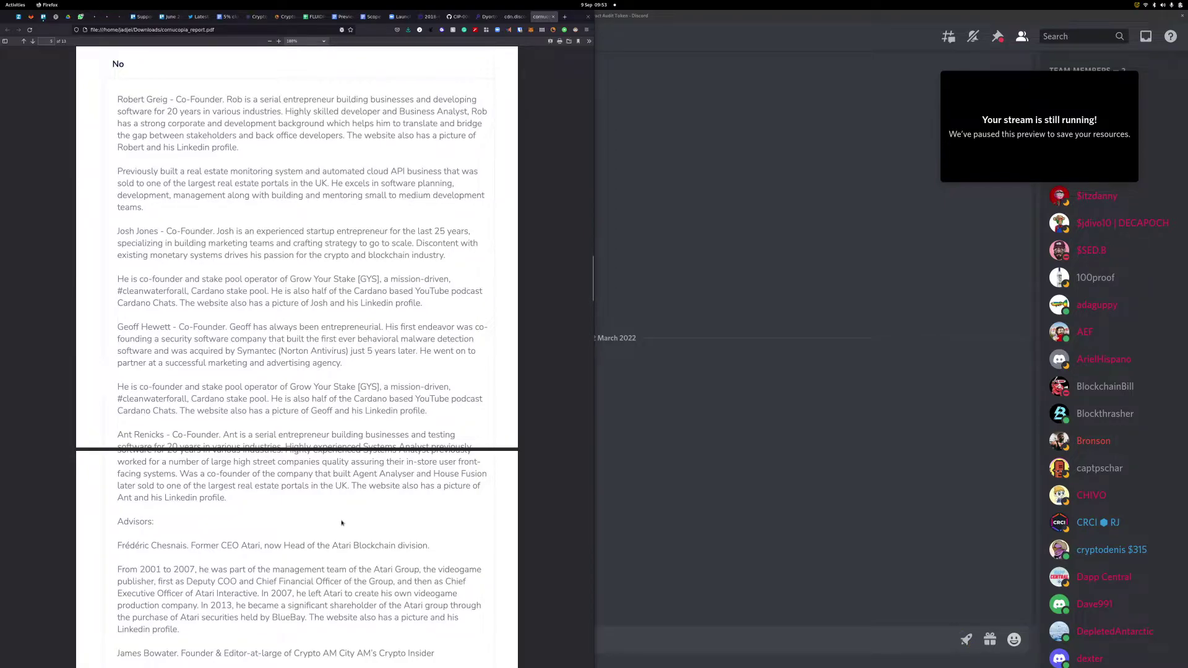
{"action": "scroll", "coordinate": [344, 526], "scroll_direction": "down", "scroll_amount": 20}
{"action": "scroll", "coordinate": [343, 516], "scroll_direction": "down", "scroll_amount": 12}
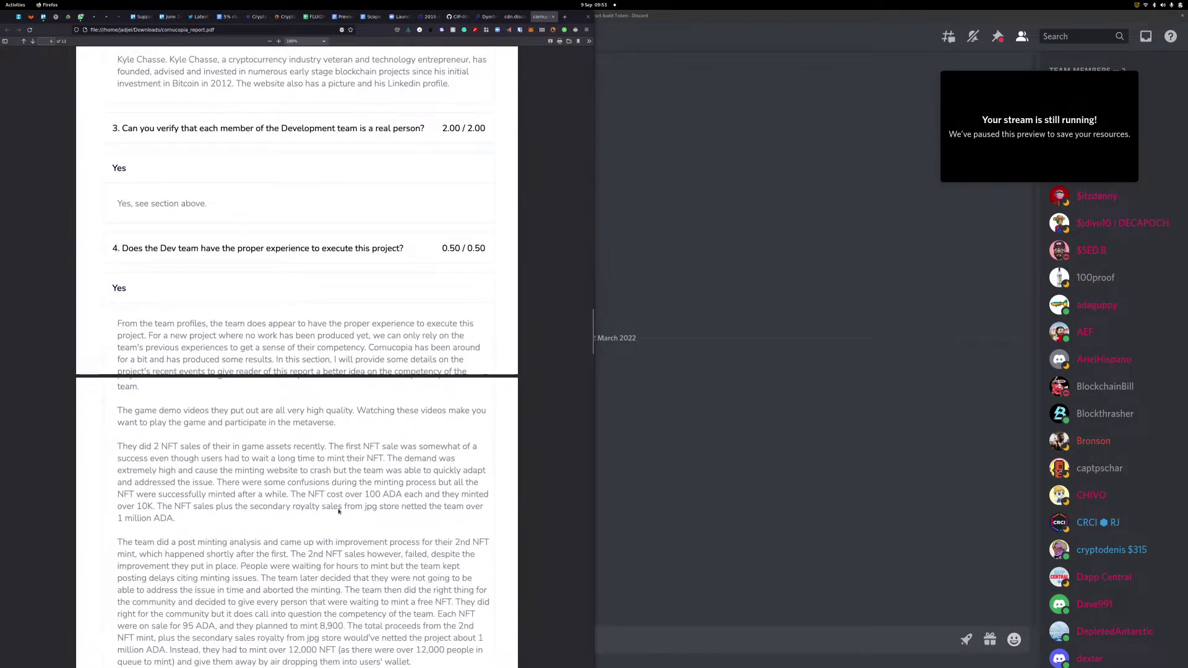
{"action": "scroll", "coordinate": [332, 506], "scroll_direction": "down", "scroll_amount": 20}
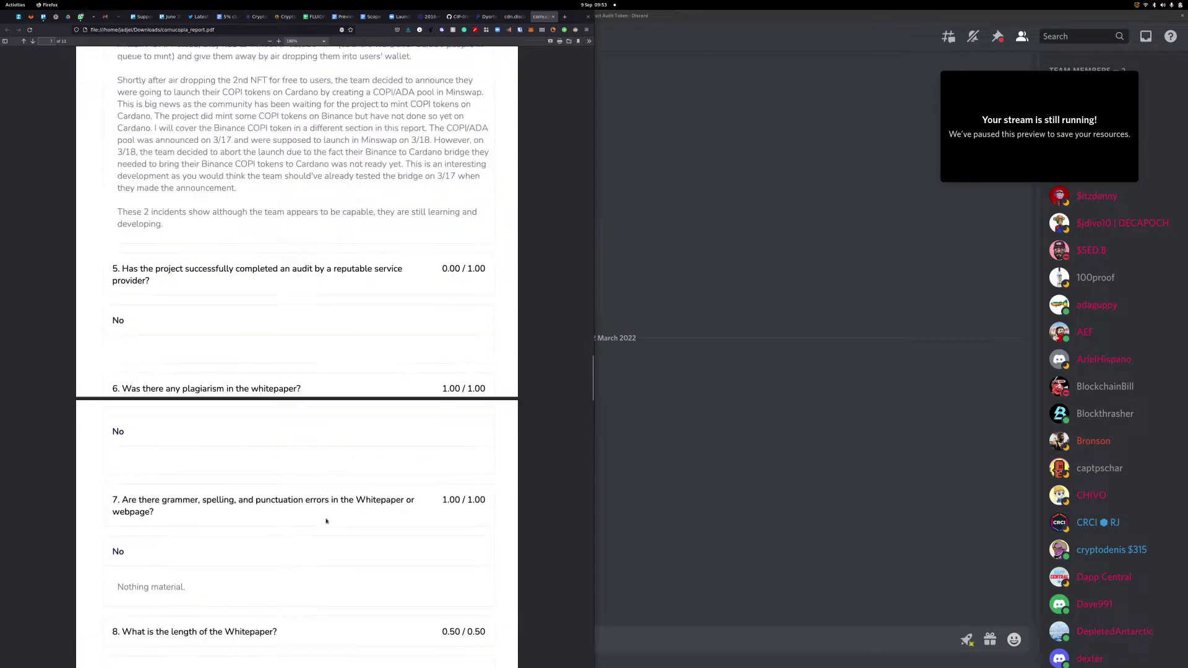
{"action": "scroll", "coordinate": [313, 529], "scroll_direction": "down", "scroll_amount": 20}
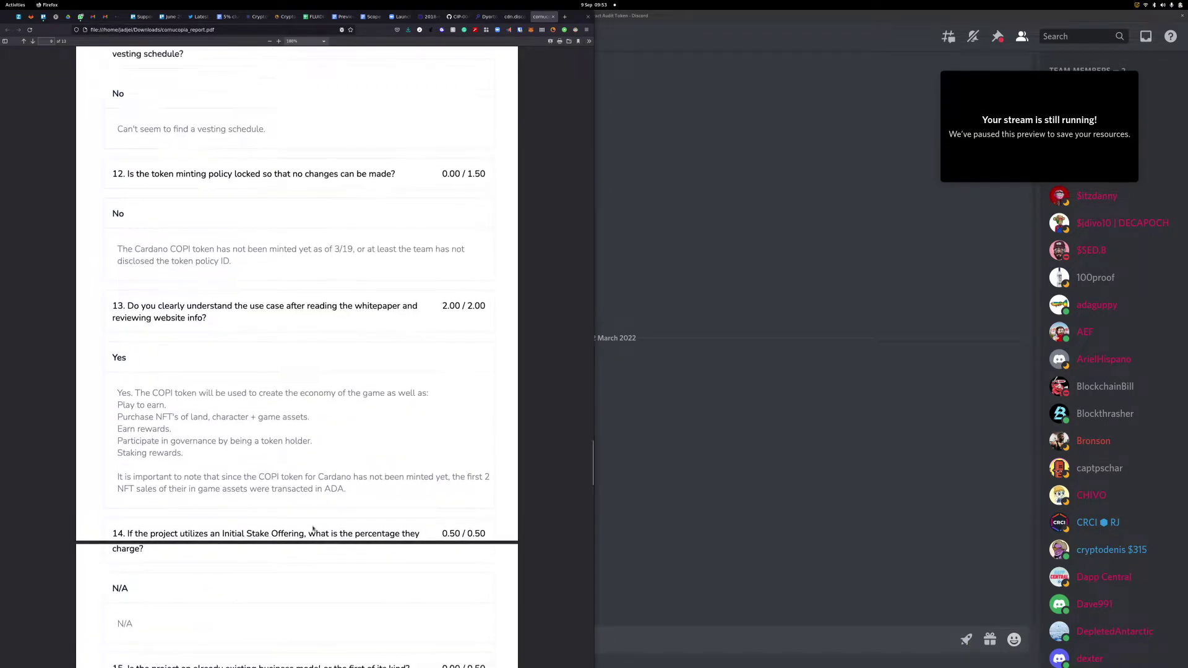
{"action": "scroll", "coordinate": [307, 523], "scroll_direction": "down", "scroll_amount": 20}
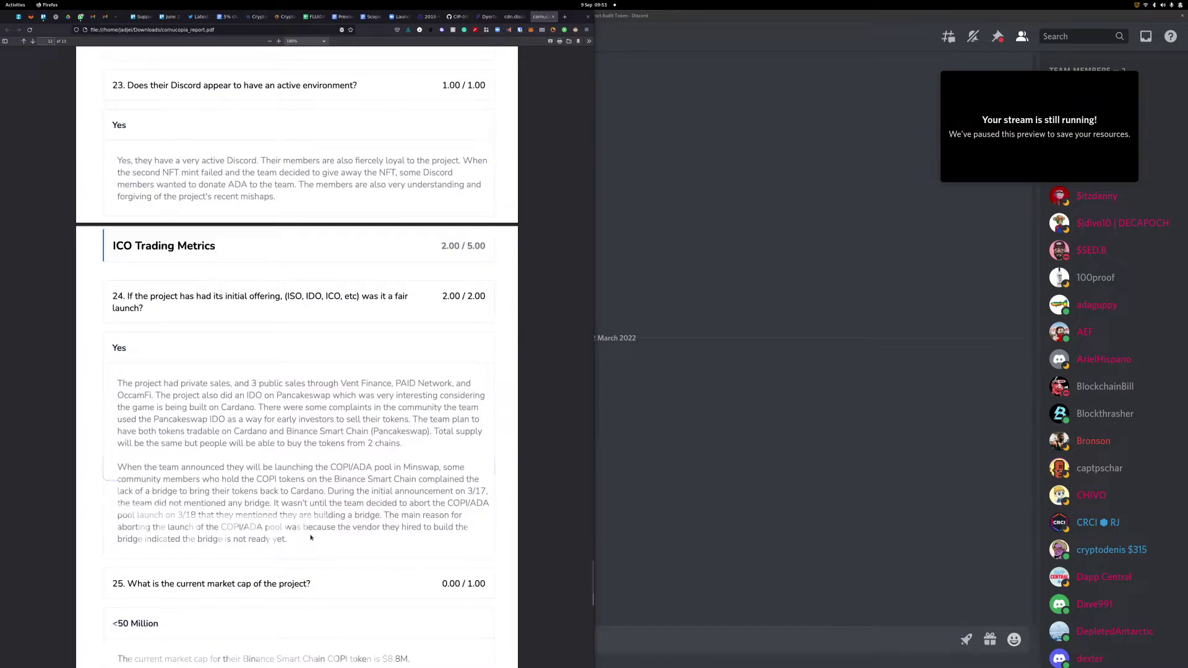
Step: Go back up to the report's Tokenomics chart and return to the cornucopia channel in Discord
{"action": "scroll", "coordinate": [310, 537], "scroll_direction": "up", "scroll_amount": 20}
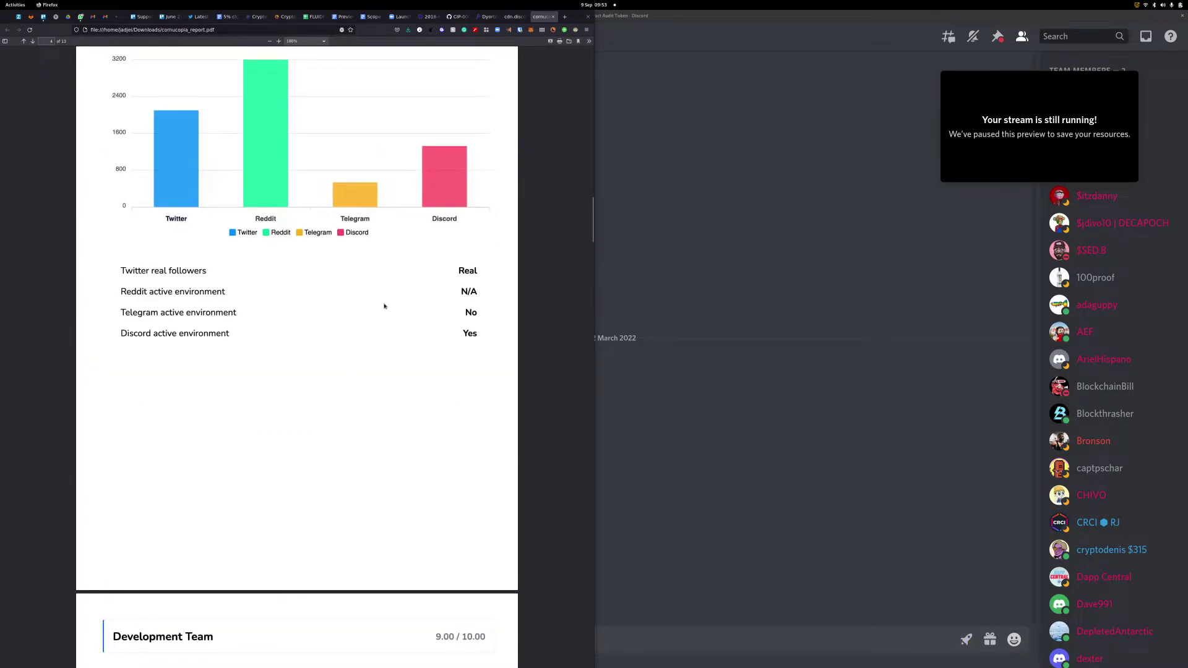
{"action": "scroll", "coordinate": [384, 306], "scroll_direction": "up", "scroll_amount": 10}
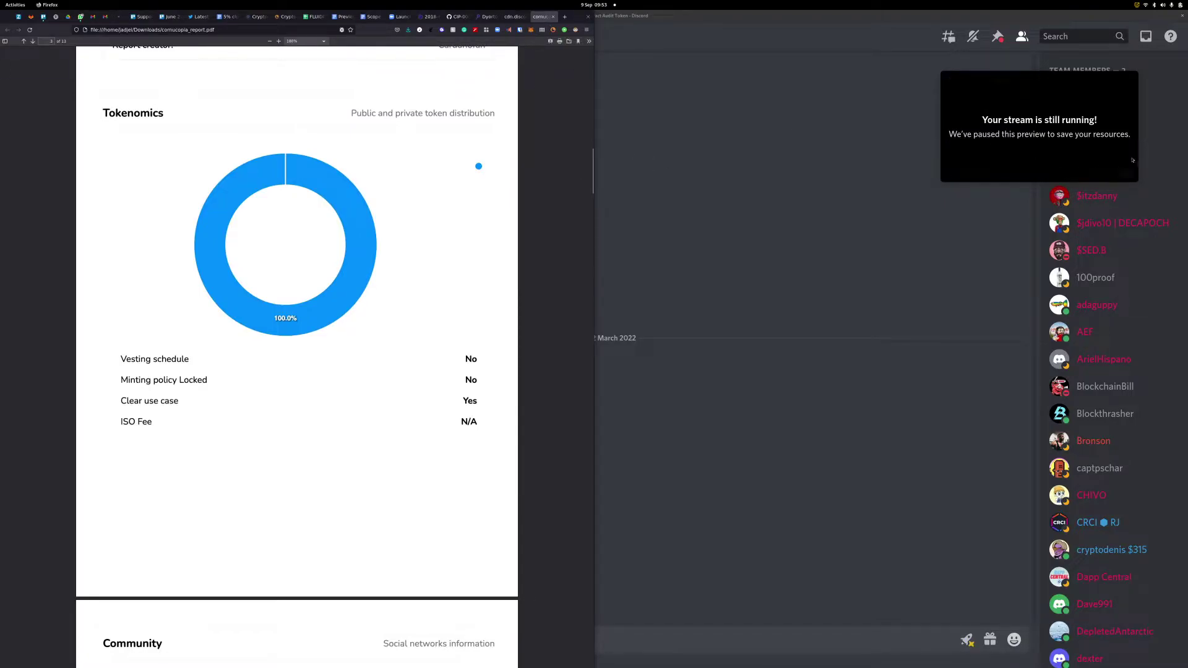
{"action": "left_click", "coordinate": [1078, 141]}
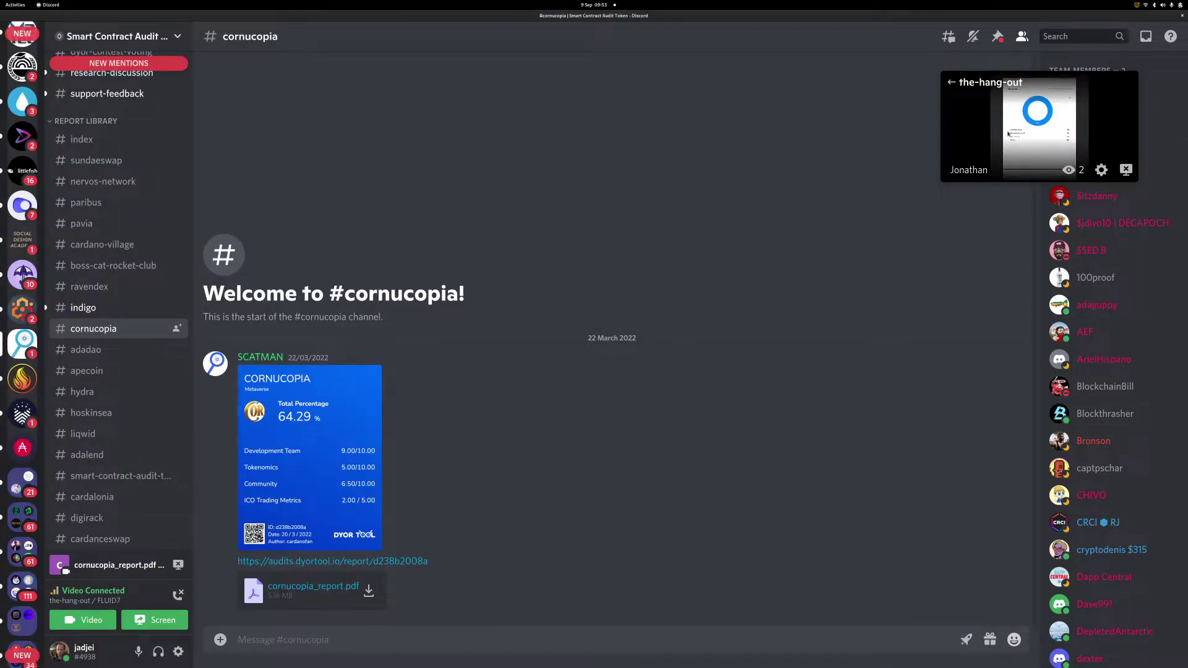
{"action": "key", "text": "alt+Tab"}
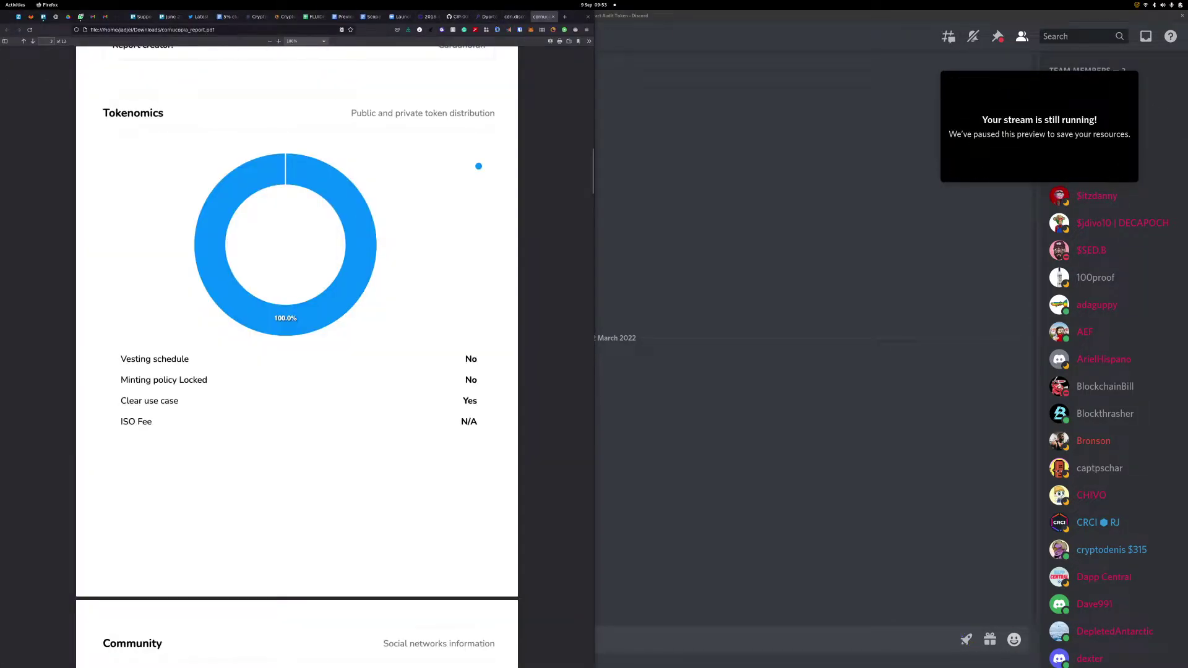
{"action": "left_click", "coordinate": [1040, 123]}
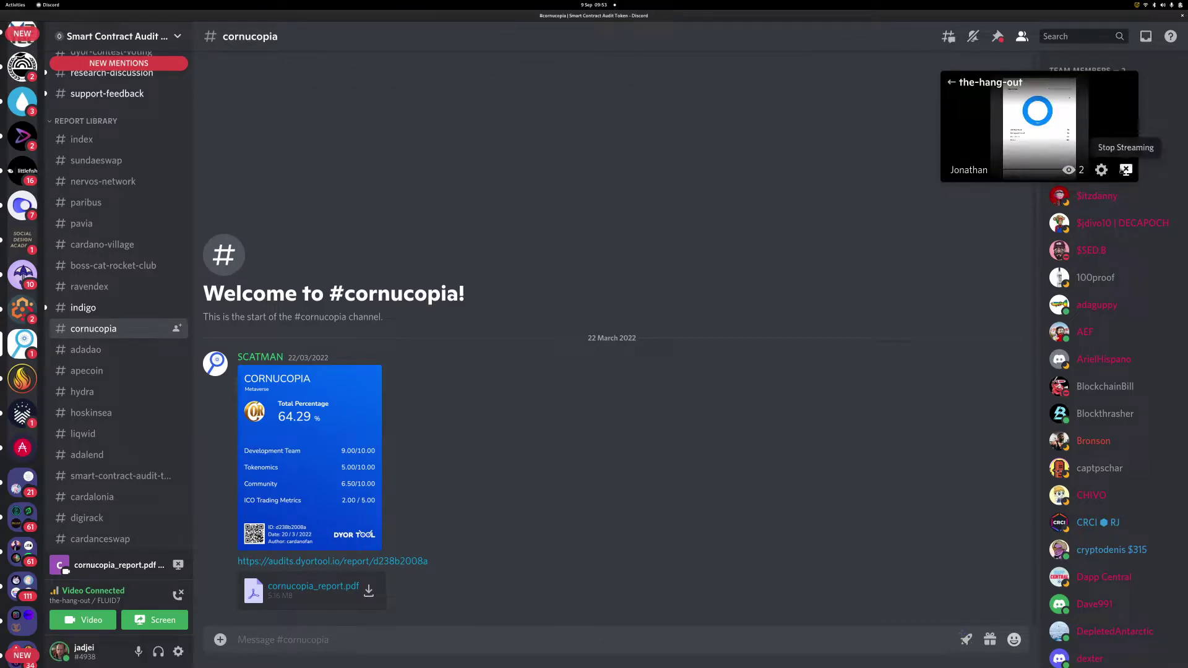
{"action": "mouse_move", "coordinate": [1069, 169]}
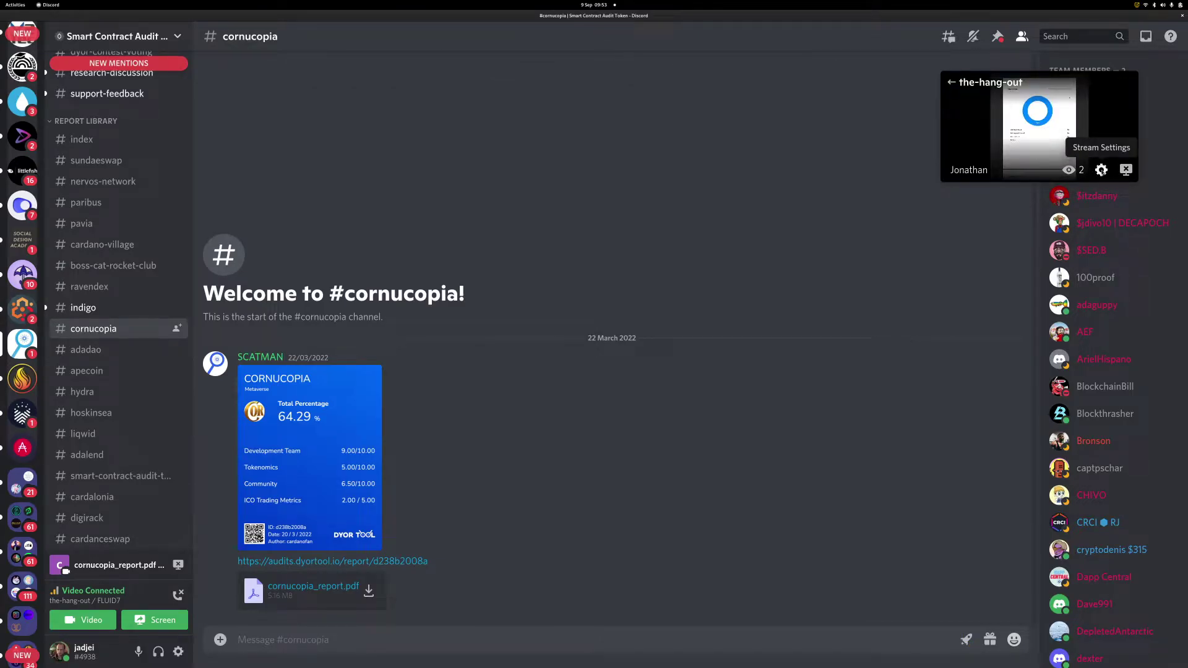
Step: Change the window being streamed in the call to the SCAT DAO - Value Proposition browser window and go live
{"action": "left_click", "coordinate": [1101, 170]}
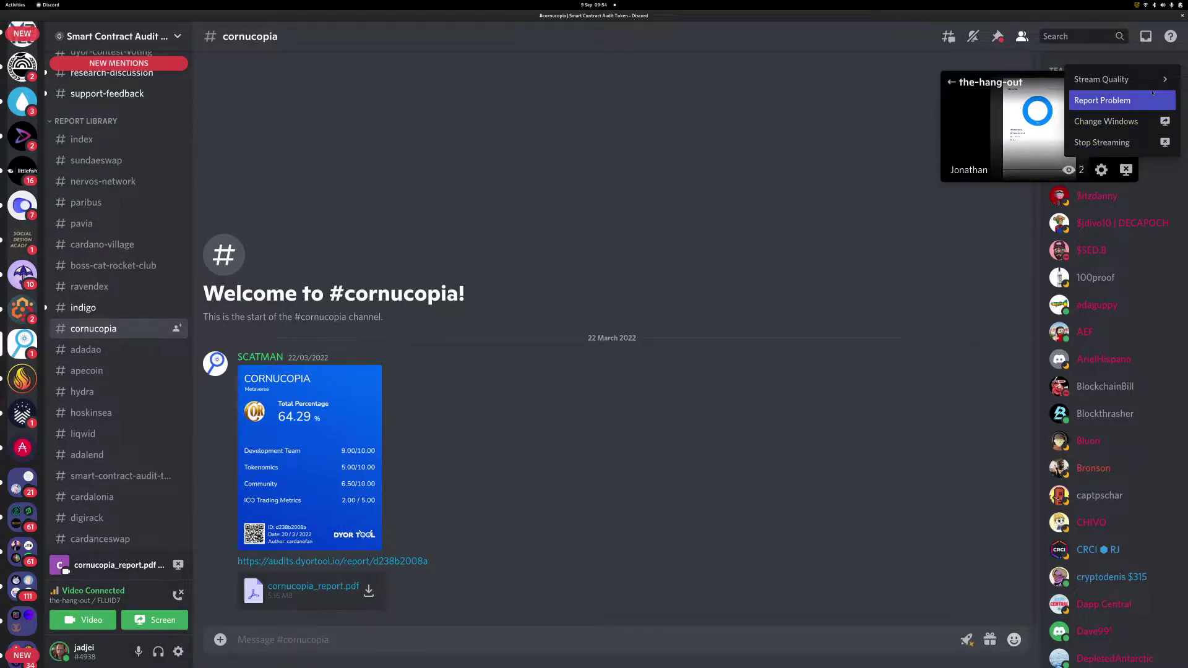
{"action": "mouse_move", "coordinate": [1151, 81]}
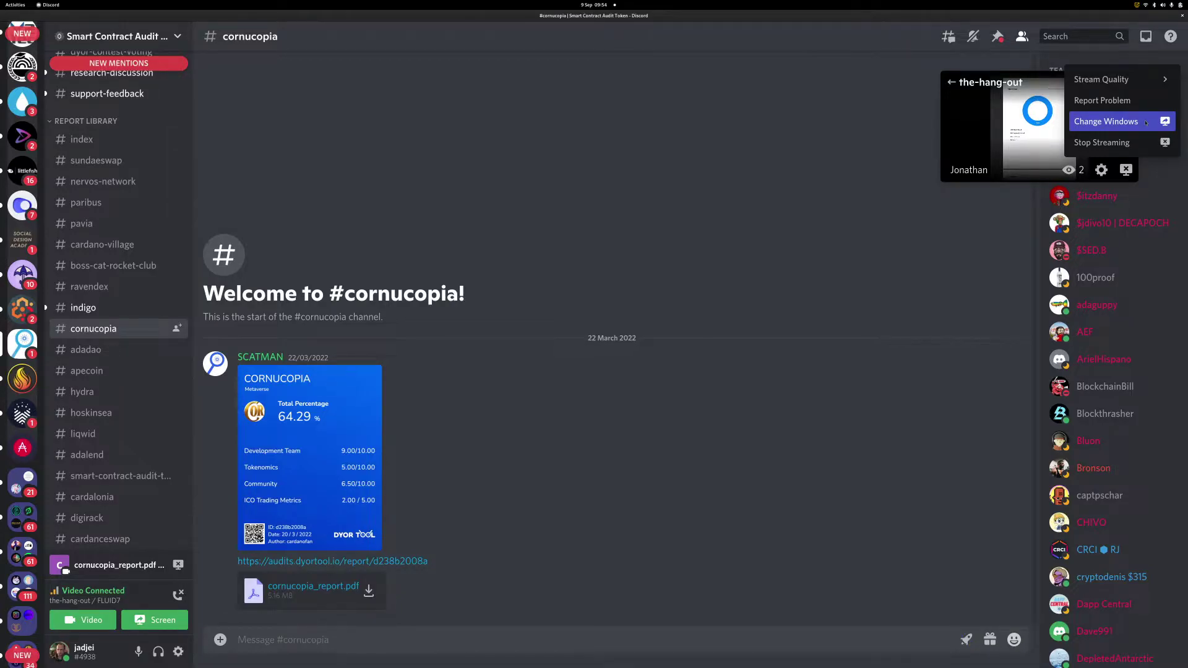
{"action": "left_click", "coordinate": [1147, 122]}
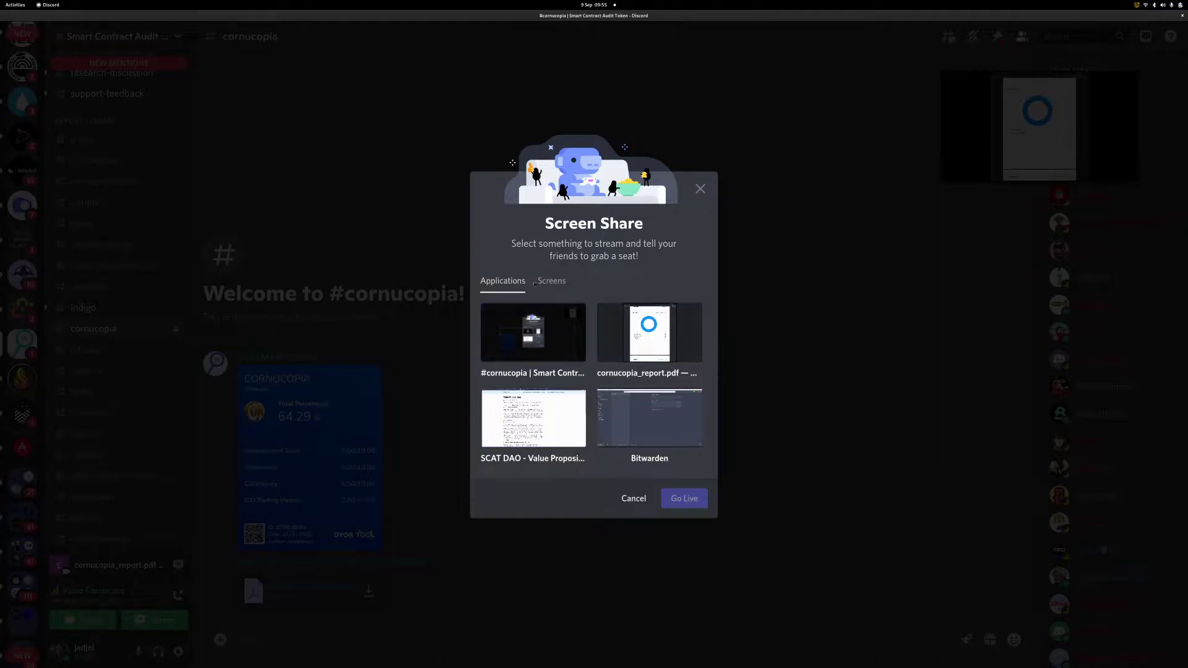
{"action": "left_click", "coordinate": [559, 282]}
{"action": "left_click", "coordinate": [503, 282]}
{"action": "left_click", "coordinate": [573, 409]}
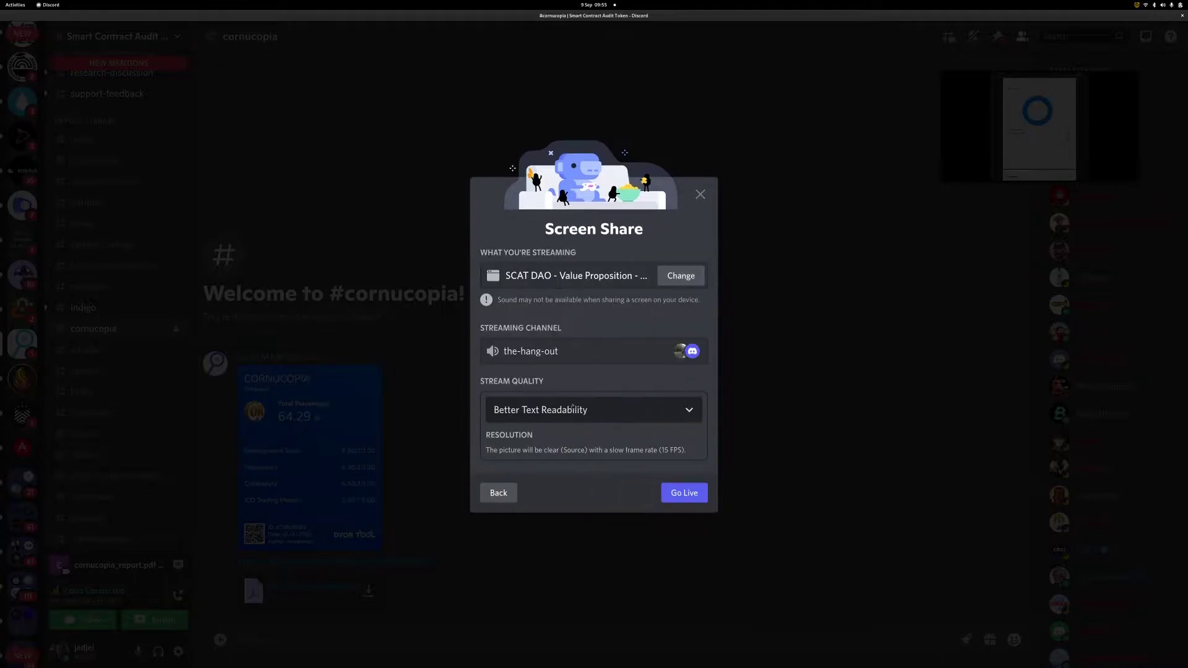
{"action": "left_click", "coordinate": [677, 276]}
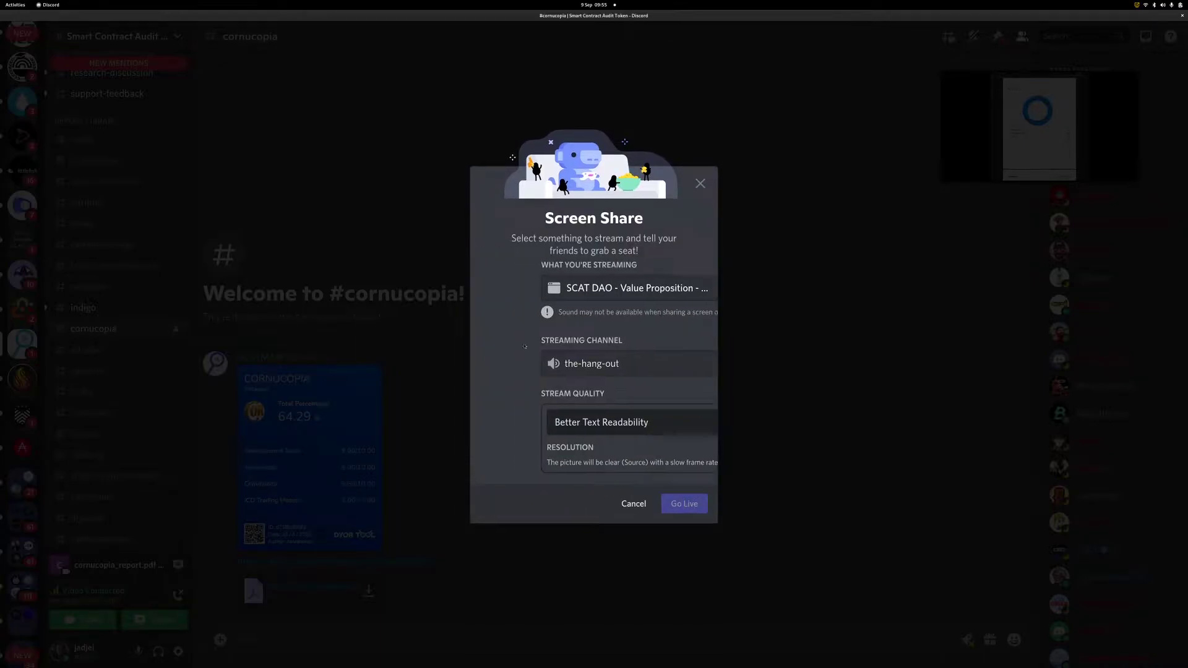
{"action": "left_click", "coordinate": [533, 425]}
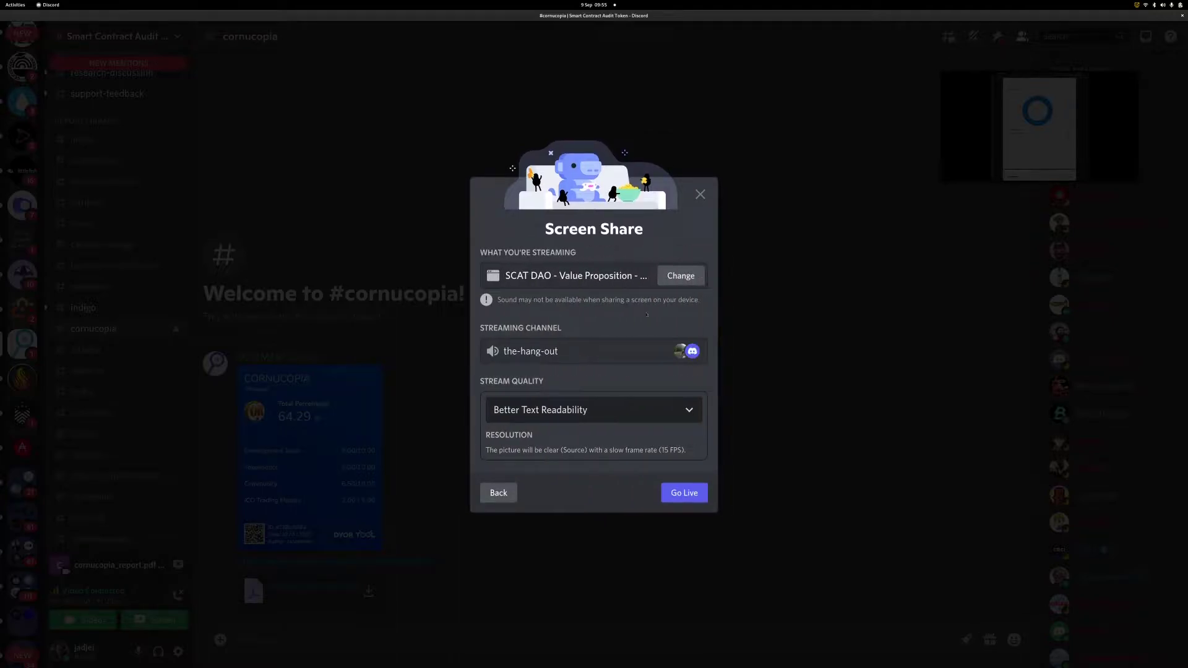
{"action": "left_click", "coordinate": [678, 277]}
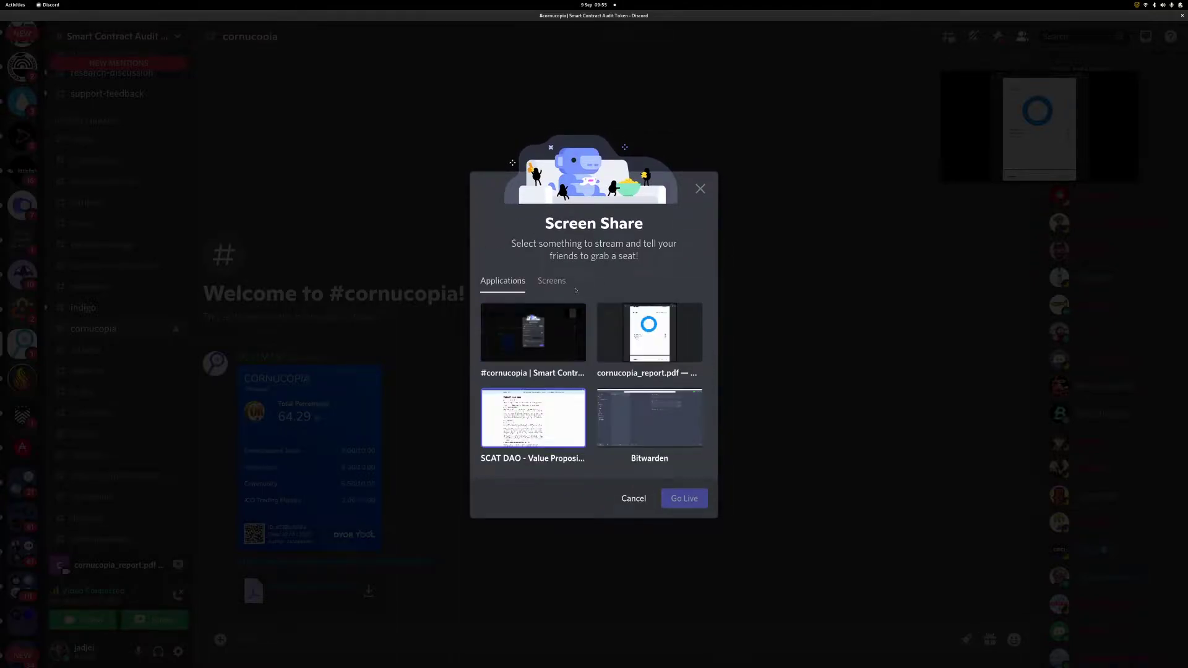
{"action": "left_click", "coordinate": [668, 496]}
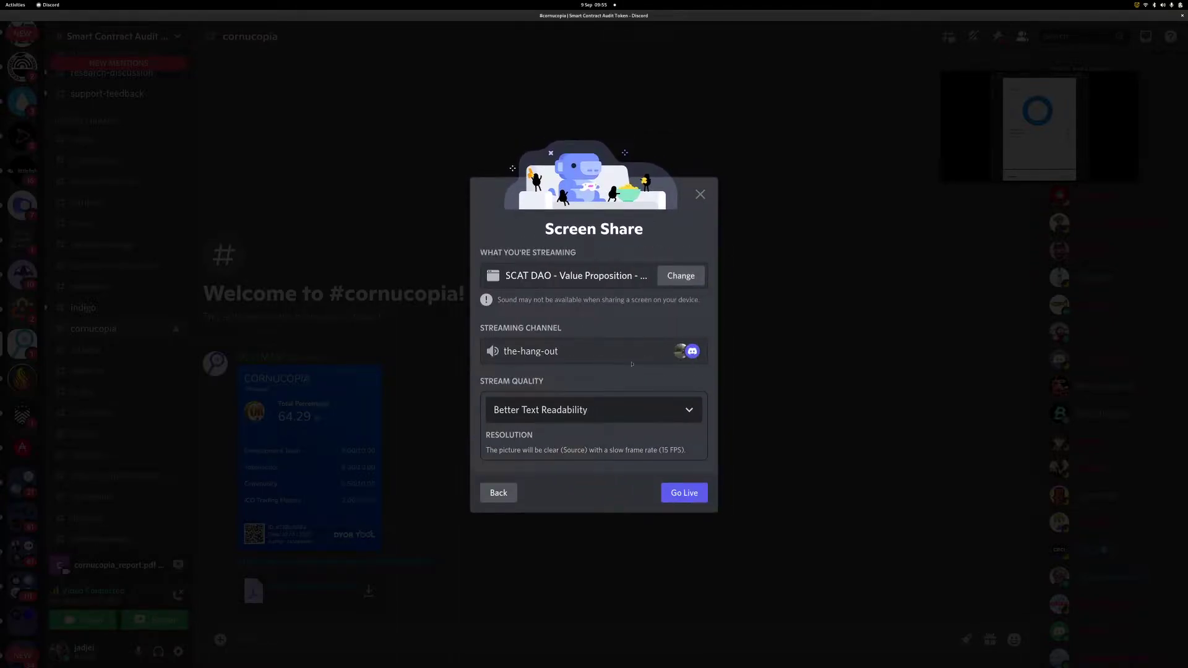
{"action": "left_click", "coordinate": [692, 495]}
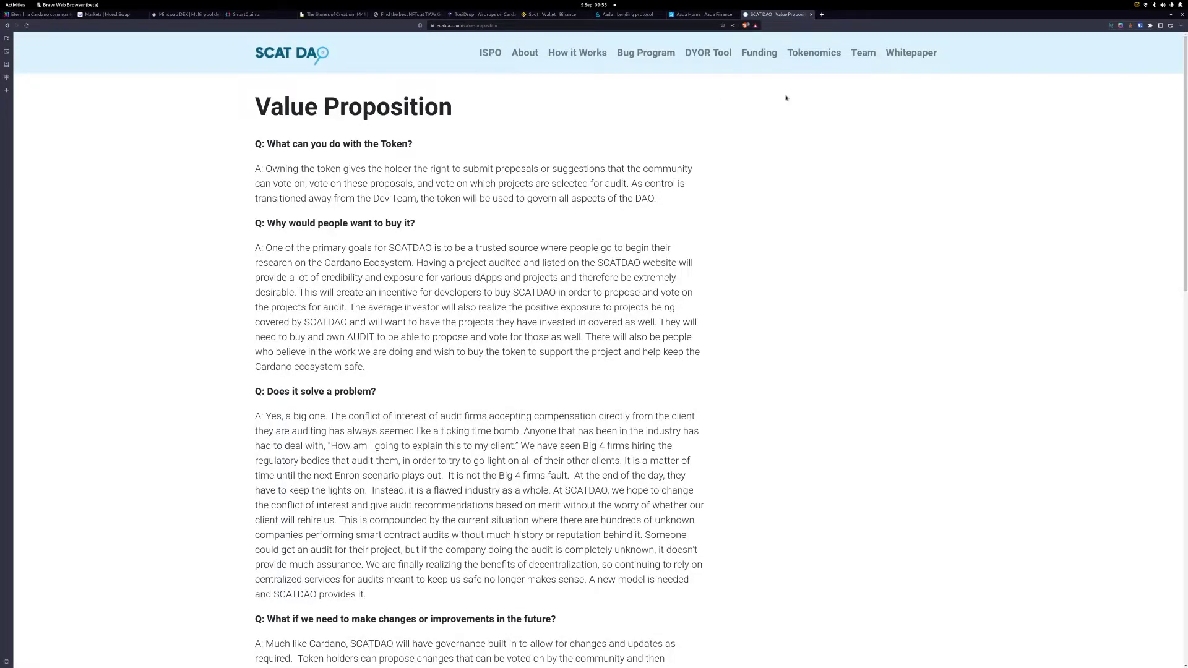
Step: Enlarge the SCAT DAO Value Proposition page to 300% and open the site's Tokenomics page
{"action": "key", "text": "ctrl+plus"}
{"action": "key", "text": "ctrl+plus"}
{"action": "key", "text": "ctrl+plus"}
{"action": "key", "text": "ctrl+plus"}
{"action": "key", "text": "ctrl+plus"}
{"action": "key", "text": "ctrl+plus"}
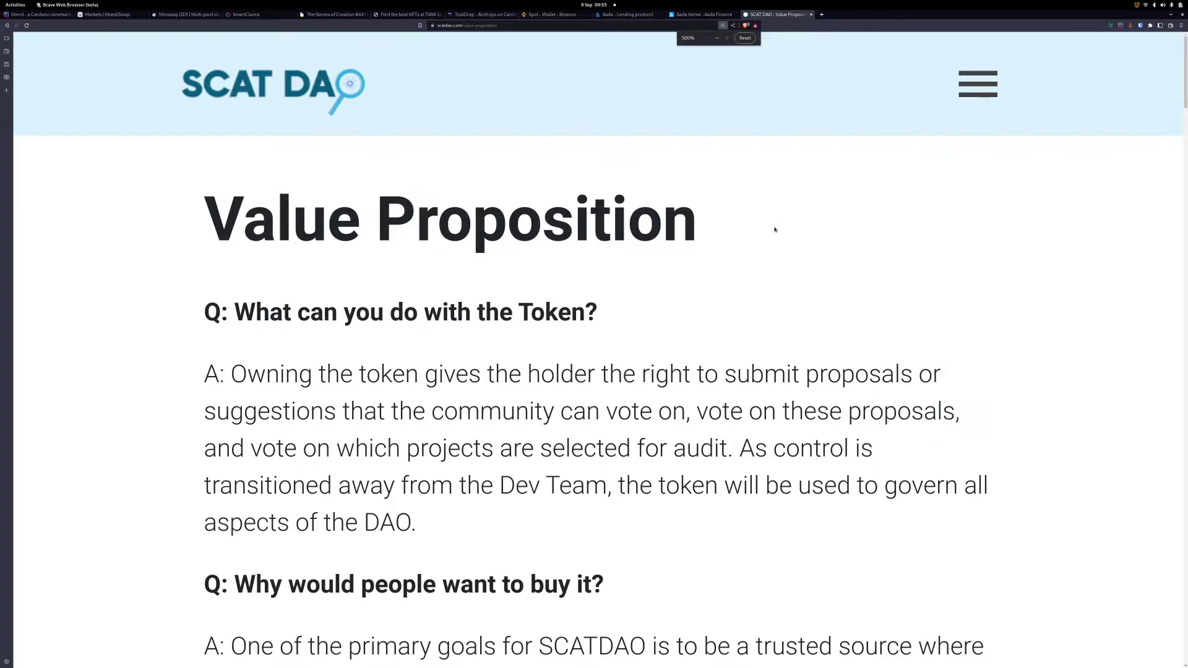
{"action": "key", "text": "ctrl+minus"}
{"action": "key", "text": "ctrl+minus"}
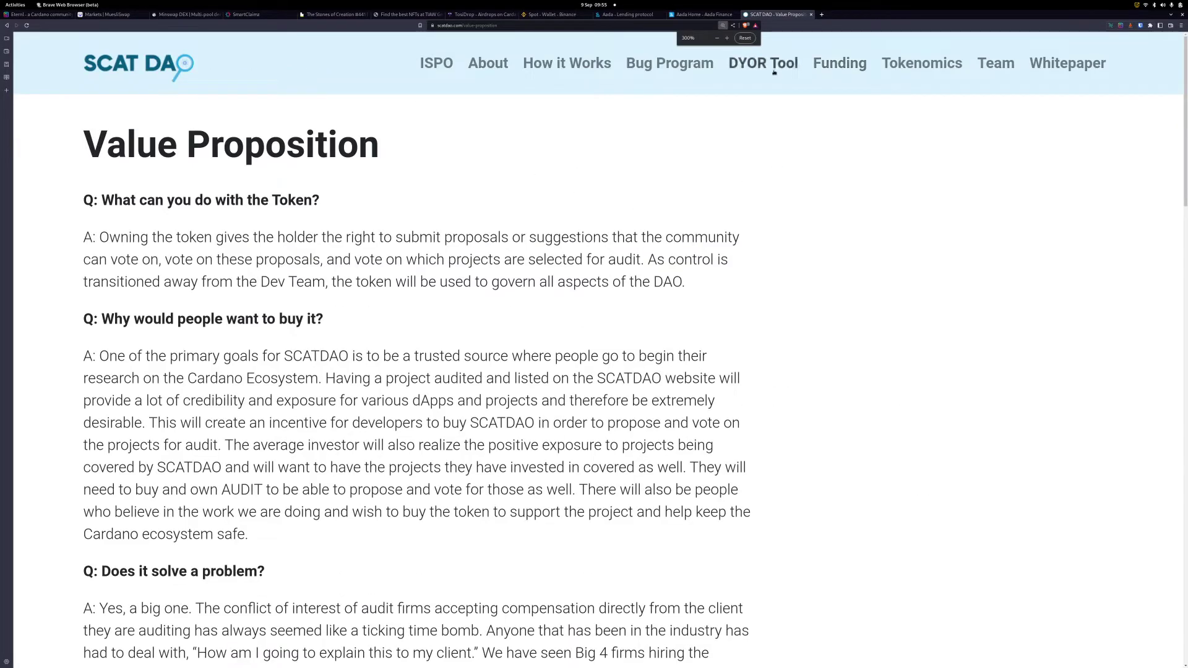
{"action": "left_click", "coordinate": [922, 63]}
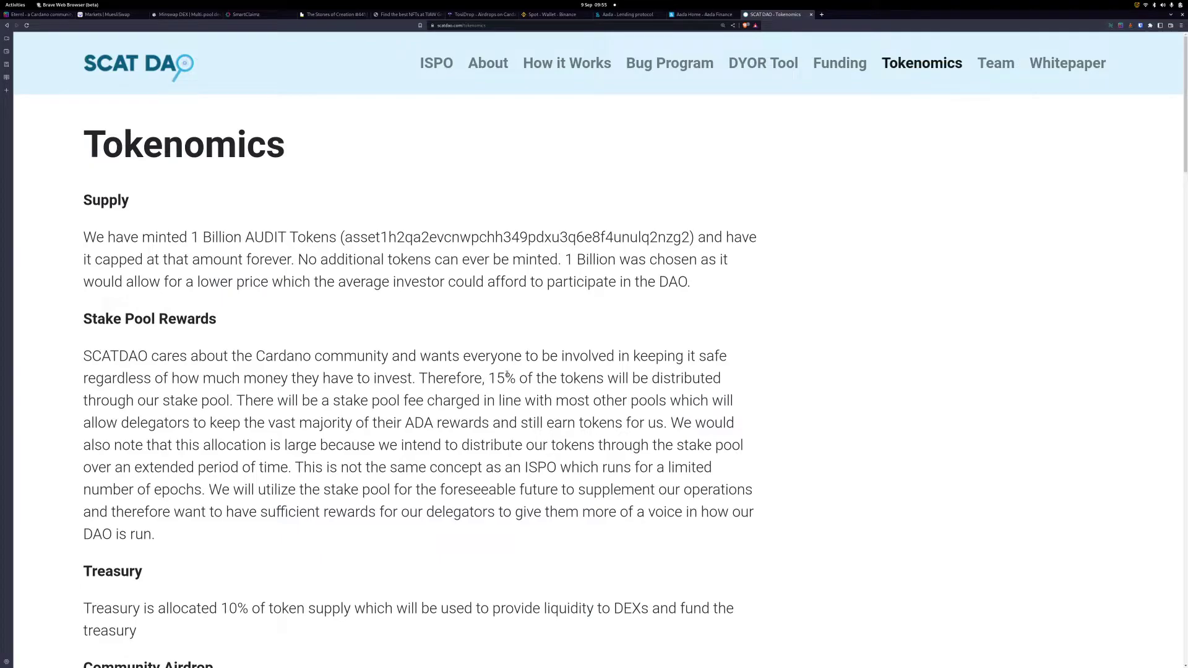
{"action": "scroll", "coordinate": [507, 375], "scroll_direction": "down", "scroll_amount": 1}
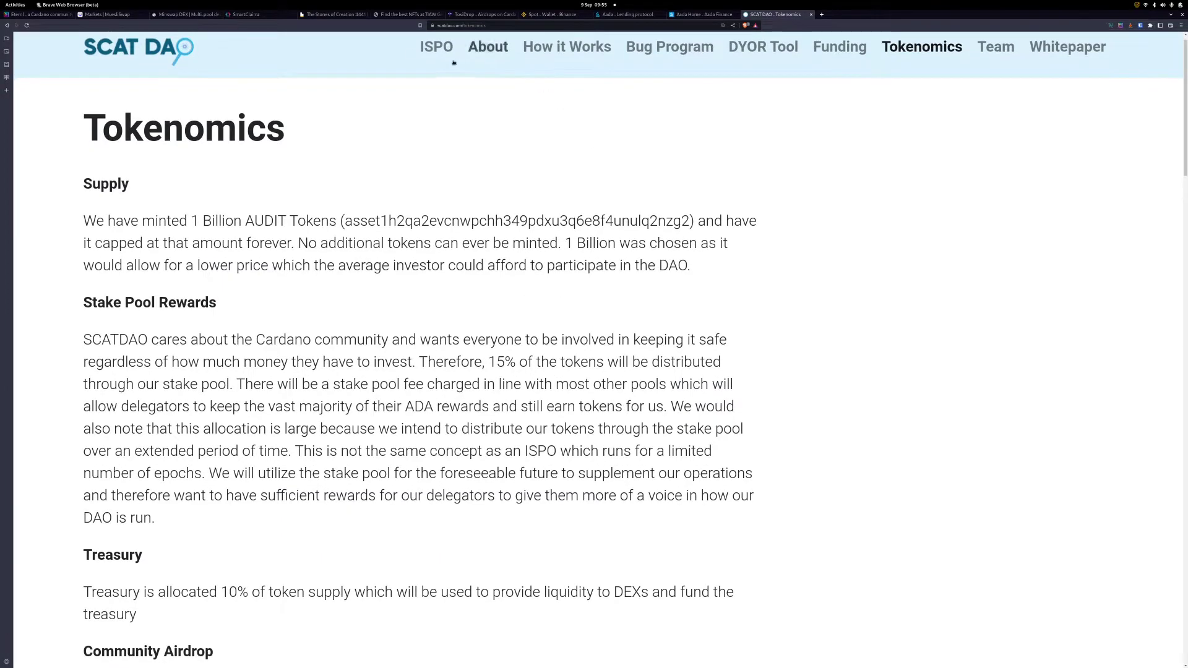
Step: Bring up the Minswap DEX page and enlarge it so its overview is readable on the stream
{"action": "left_click", "coordinate": [182, 15]}
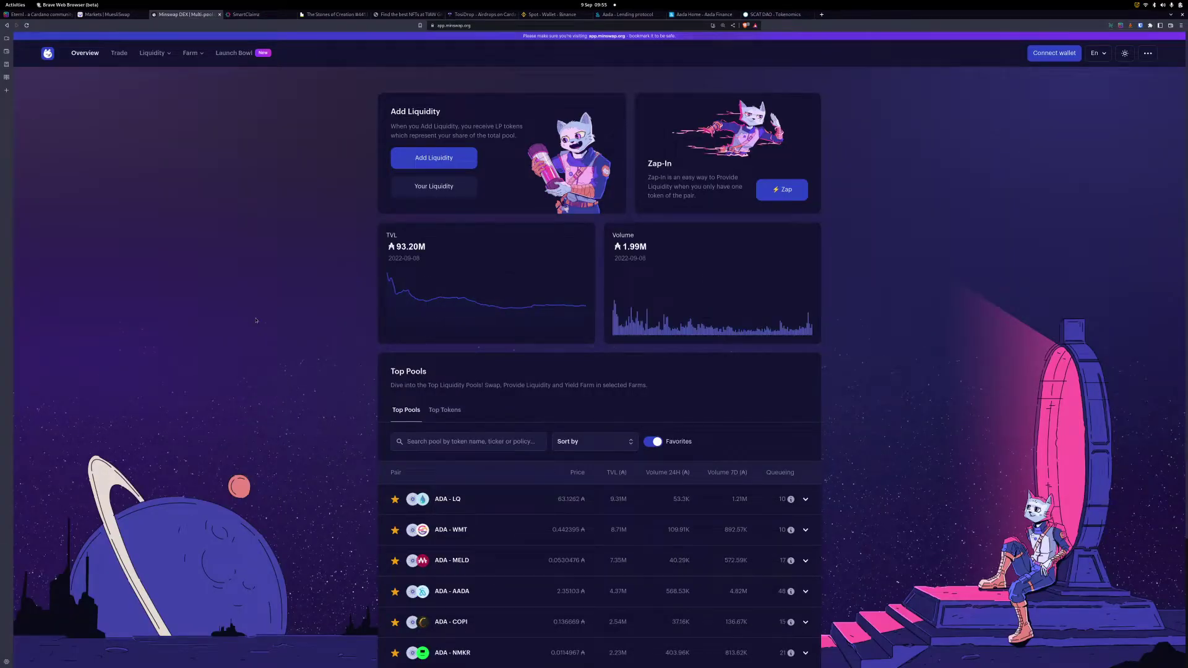
{"action": "key", "text": "ctrl+plus"}
{"action": "key", "text": "ctrl+plus"}
{"action": "key", "text": "ctrl+plus"}
{"action": "key", "text": "ctrl+plus"}
{"action": "key", "text": "ctrl+plus"}
{"action": "key", "text": "ctrl+plus"}
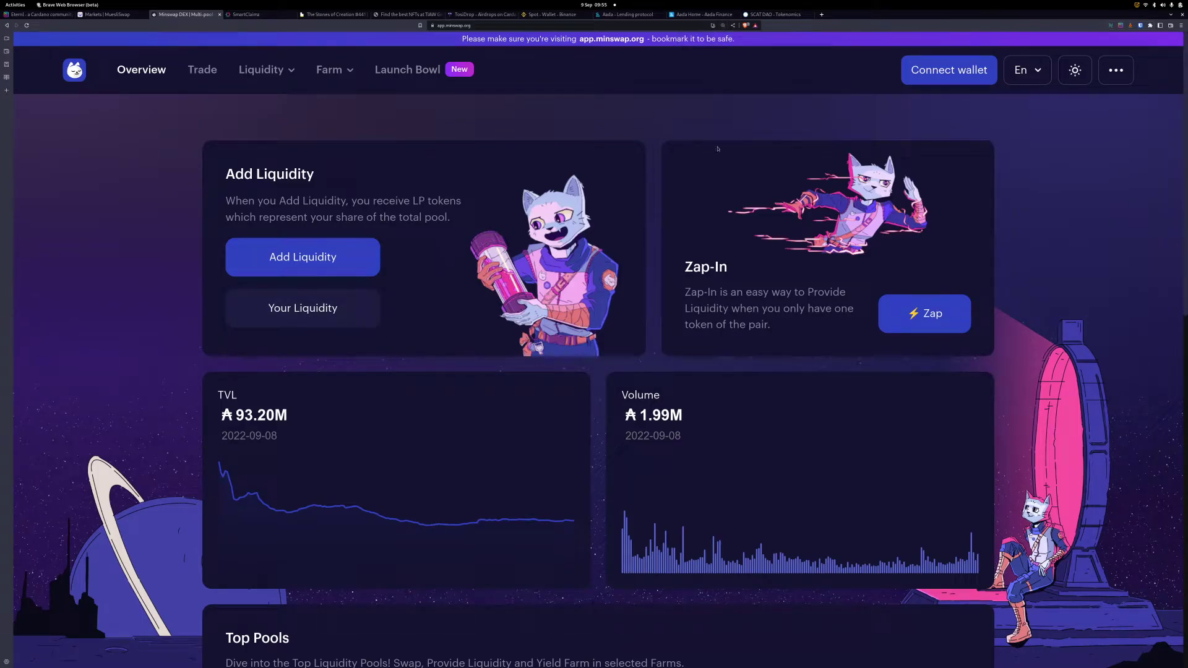
Step: Return to the SCAT DAO Tokenomics page and read its sections from Supply down to the Development Team unlock schedule
{"action": "left_click", "coordinate": [774, 13]}
{"action": "scroll", "coordinate": [627, 356], "scroll_direction": "down", "scroll_amount": 6}
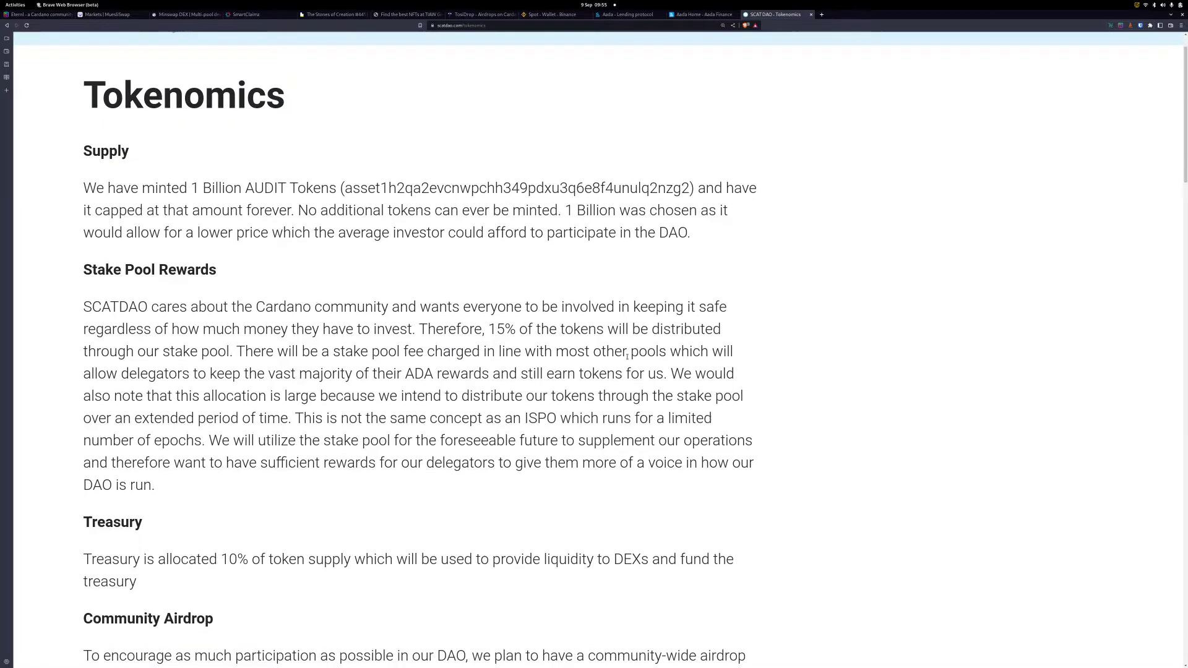
{"action": "scroll", "coordinate": [627, 356], "scroll_direction": "down", "scroll_amount": 2}
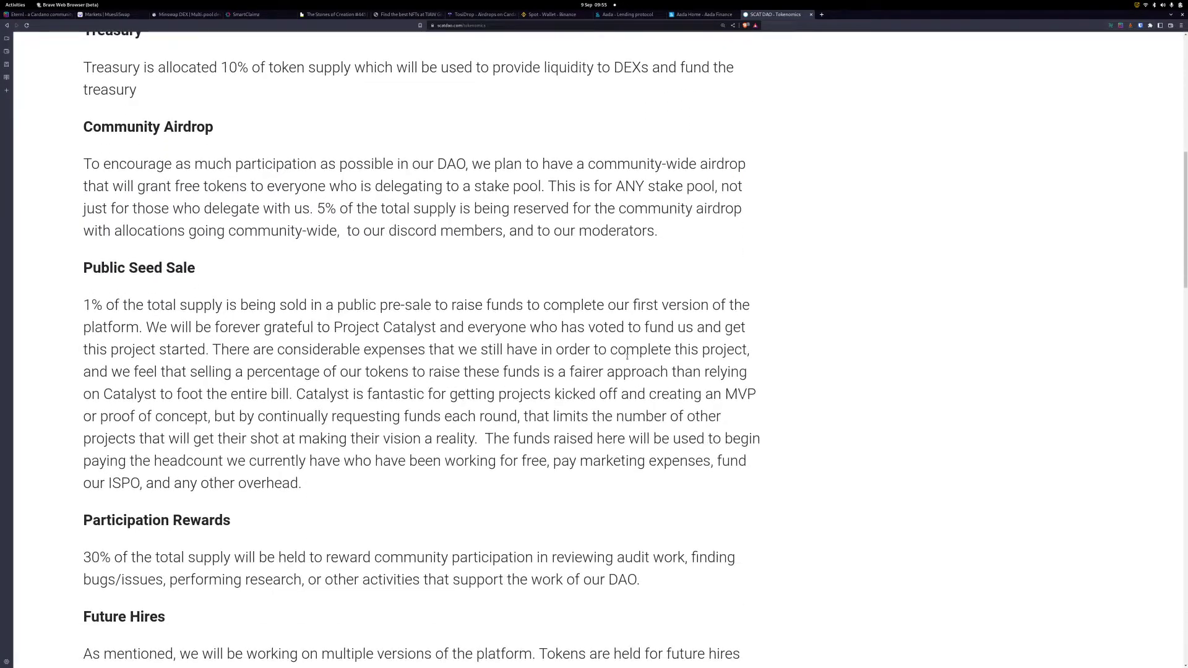
{"action": "scroll", "coordinate": [627, 356], "scroll_direction": "down", "scroll_amount": 1}
{"action": "scroll", "coordinate": [627, 358], "scroll_direction": "down", "scroll_amount": 1}
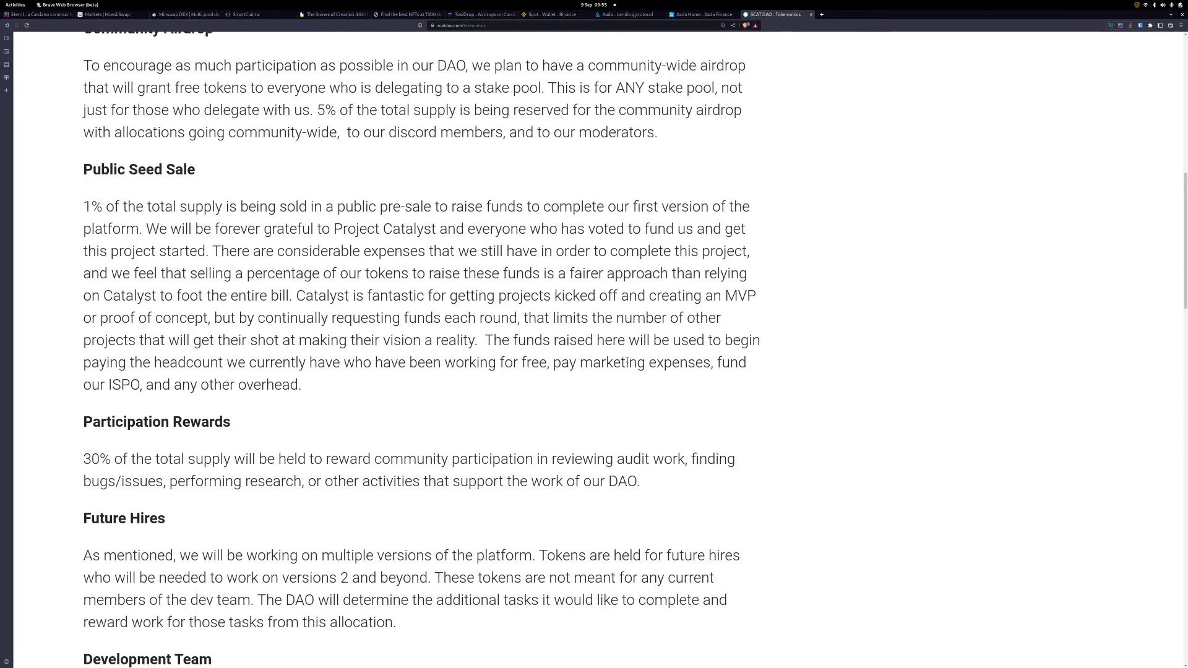
{"action": "scroll", "coordinate": [627, 362], "scroll_direction": "down", "scroll_amount": 2}
{"action": "scroll", "coordinate": [627, 362], "scroll_direction": "down", "scroll_amount": 3}
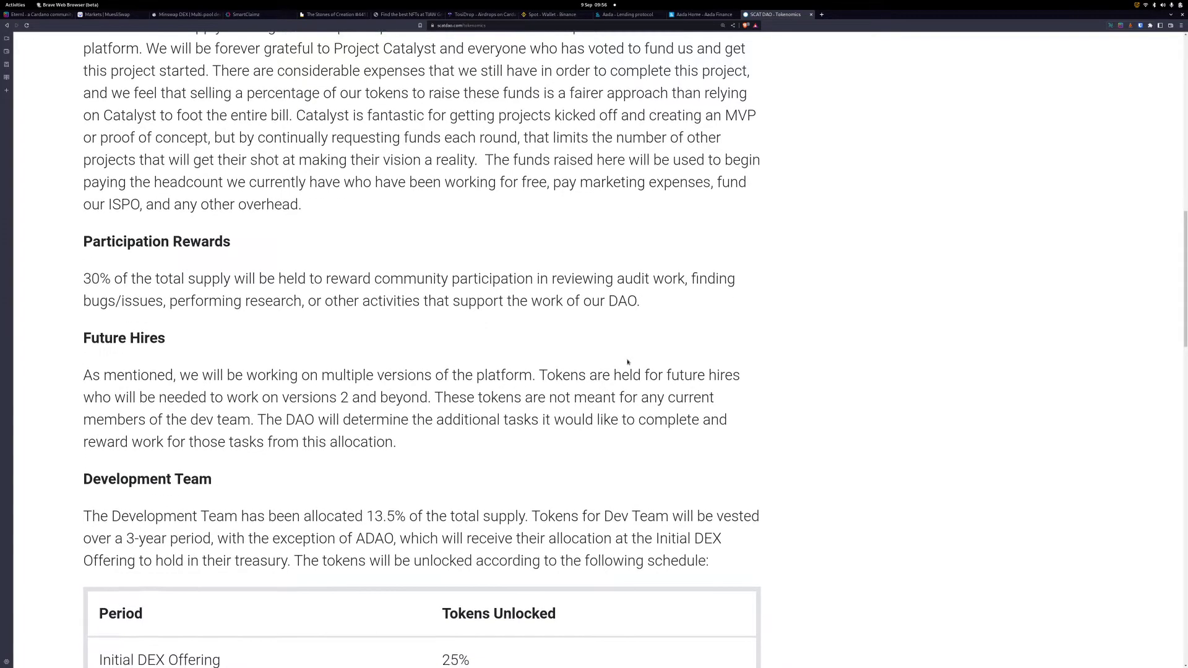
{"action": "scroll", "coordinate": [627, 362], "scroll_direction": "down", "scroll_amount": 3}
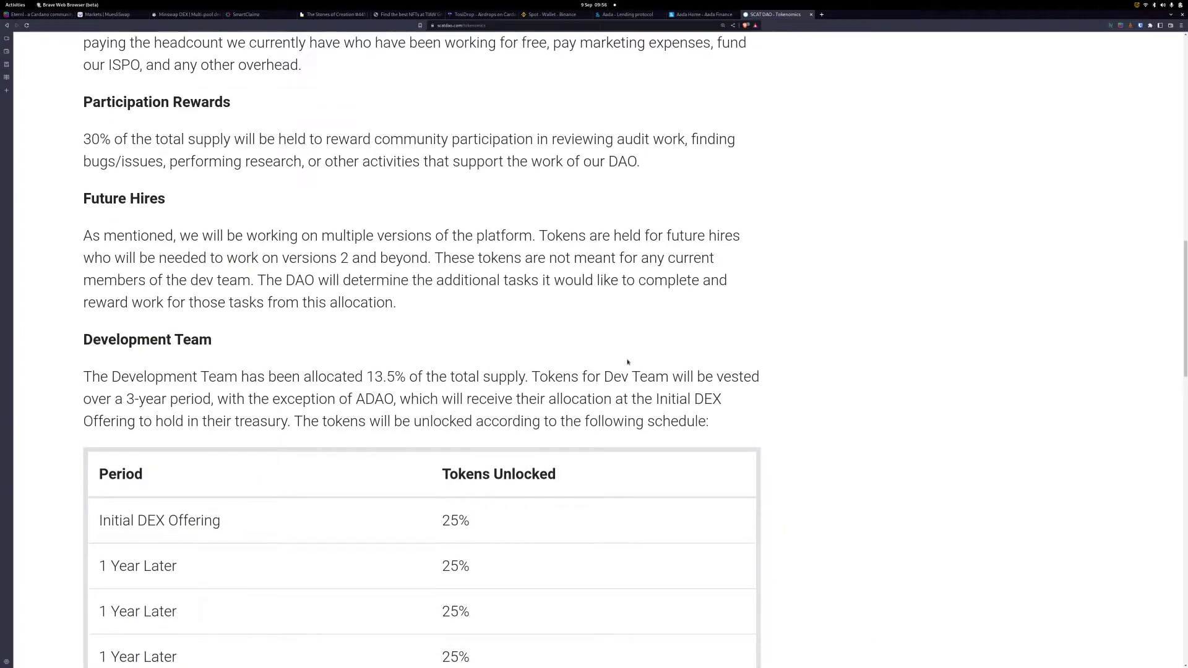
{"action": "scroll", "coordinate": [628, 362], "scroll_direction": "down", "scroll_amount": 4}
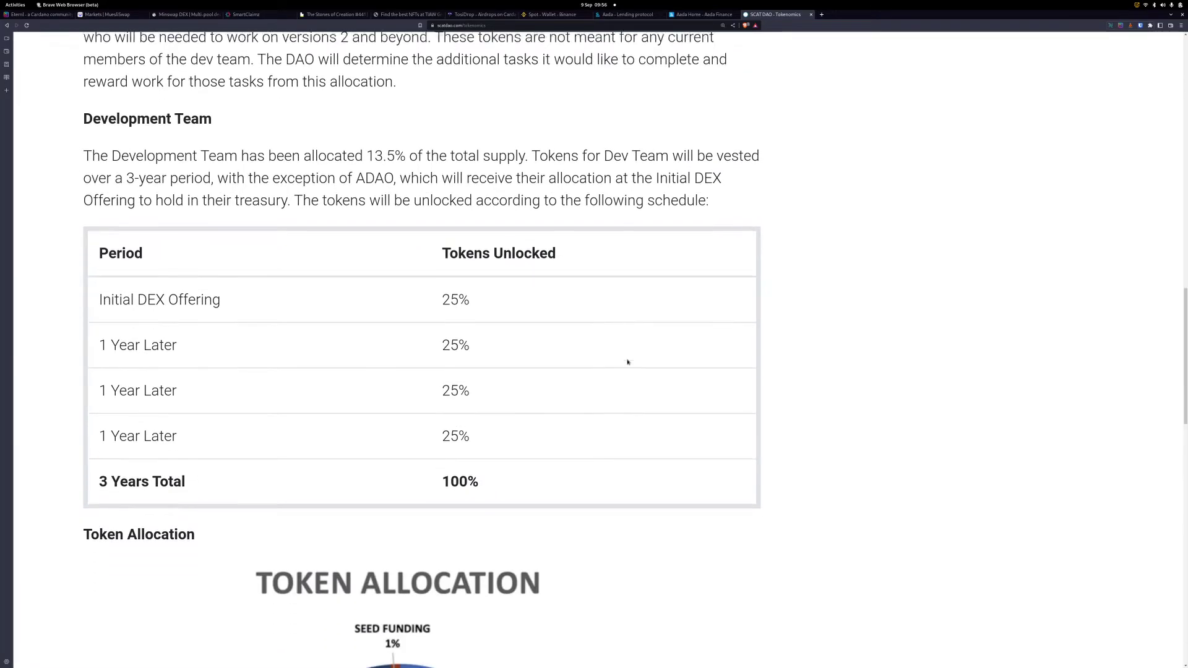
Step: Examine the Token Allocation chart and table, and go back up to the start of the Tokenomics page
{"action": "scroll", "coordinate": [628, 362], "scroll_direction": "down", "scroll_amount": 2}
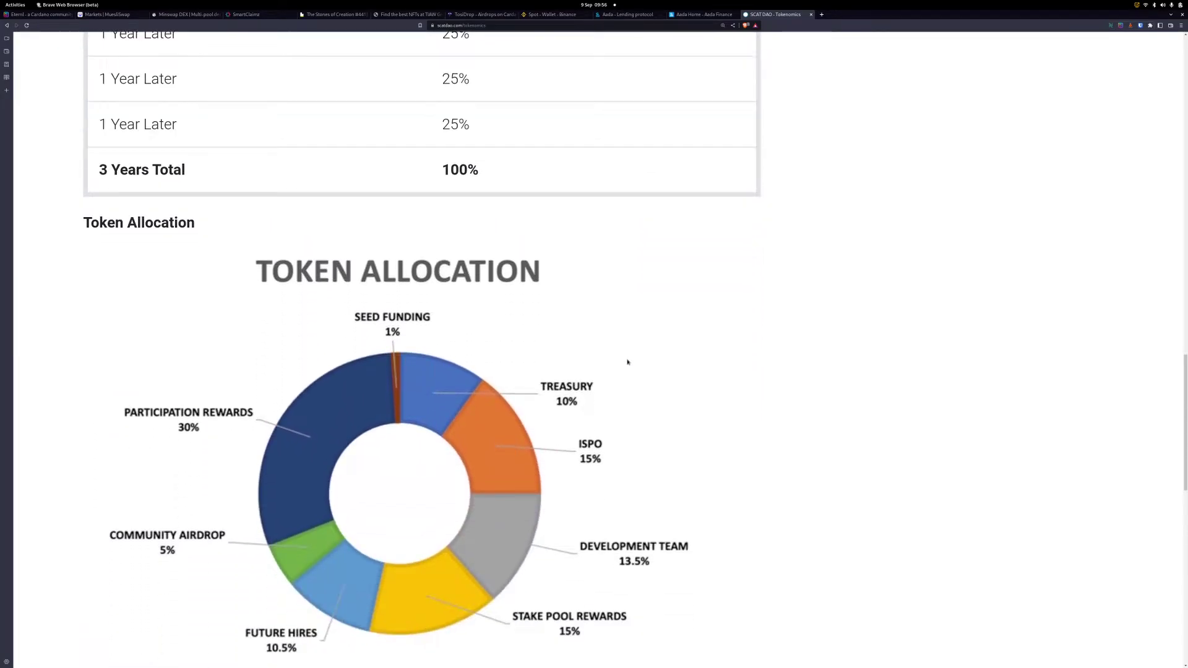
{"action": "scroll", "coordinate": [627, 362], "scroll_direction": "down", "scroll_amount": 1}
{"action": "scroll", "coordinate": [628, 362], "scroll_direction": "down", "scroll_amount": 3}
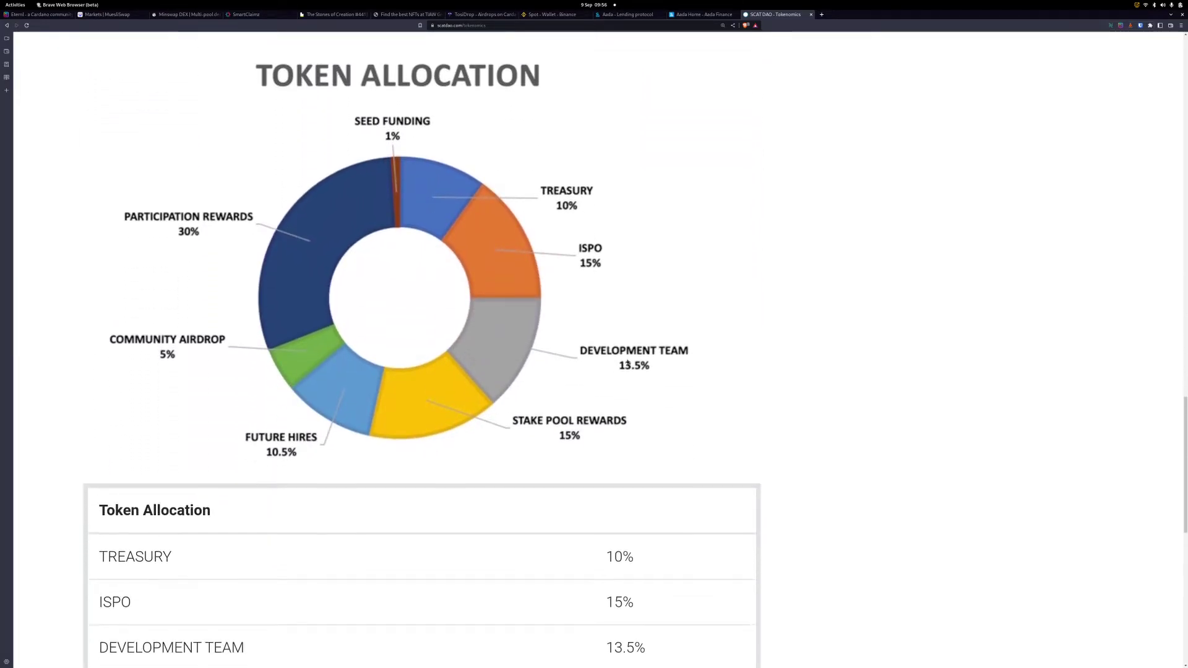
{"action": "scroll", "coordinate": [627, 362], "scroll_direction": "down", "scroll_amount": 2}
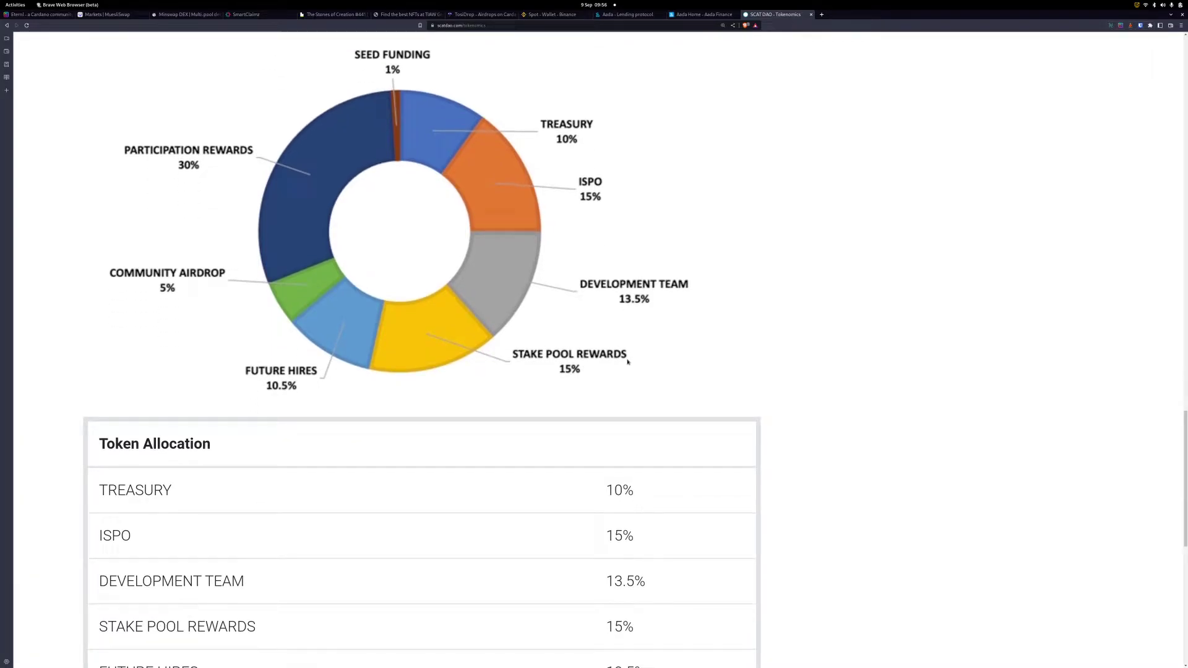
{"action": "scroll", "coordinate": [627, 362], "scroll_direction": "down", "scroll_amount": 5}
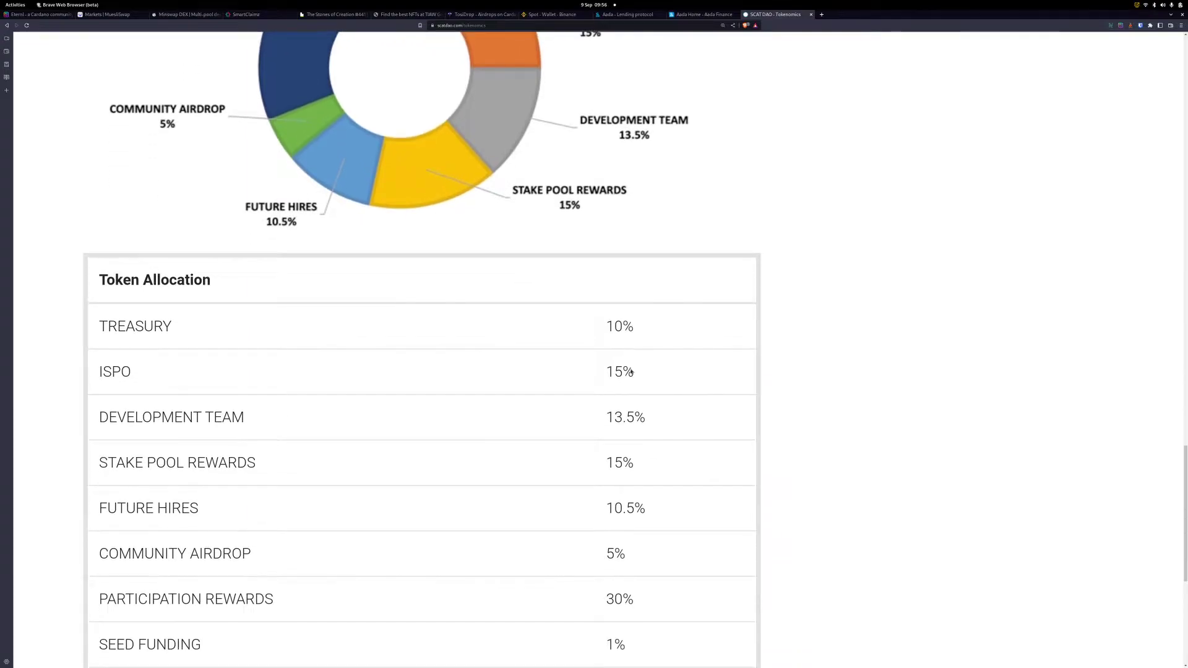
{"action": "scroll", "coordinate": [631, 371], "scroll_direction": "down", "scroll_amount": 3}
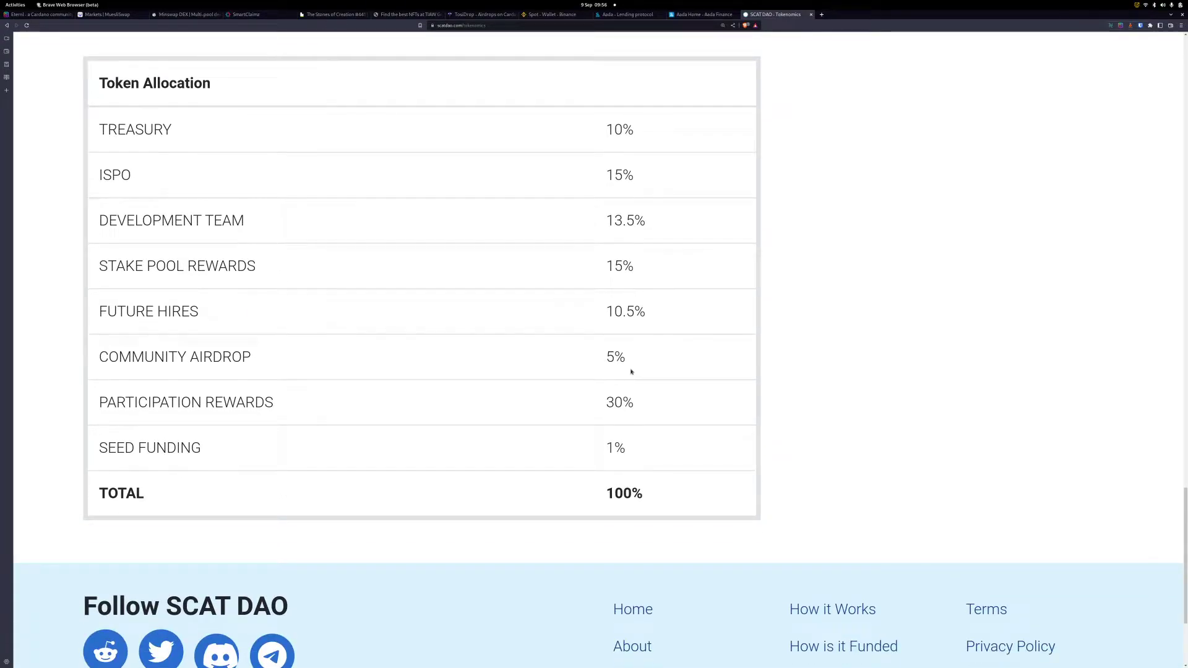
{"action": "scroll", "coordinate": [631, 371], "scroll_direction": "down", "scroll_amount": 2}
{"action": "scroll", "coordinate": [631, 372], "scroll_direction": "up", "scroll_amount": 10}
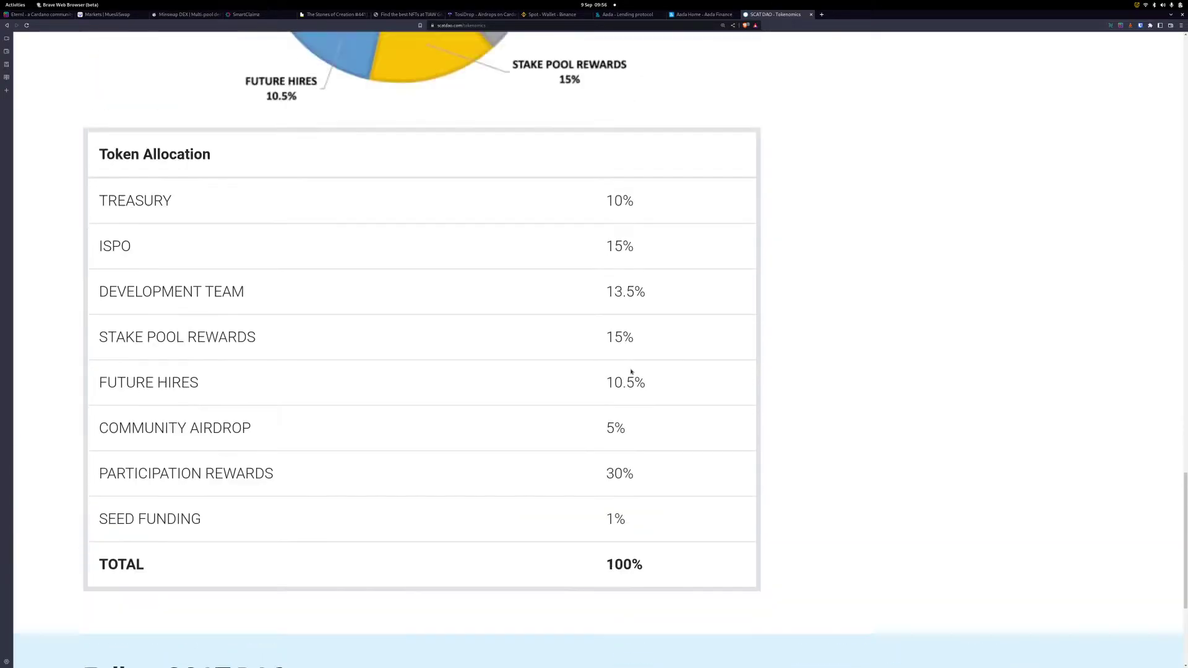
{"action": "scroll", "coordinate": [631, 372], "scroll_direction": "up", "scroll_amount": 15}
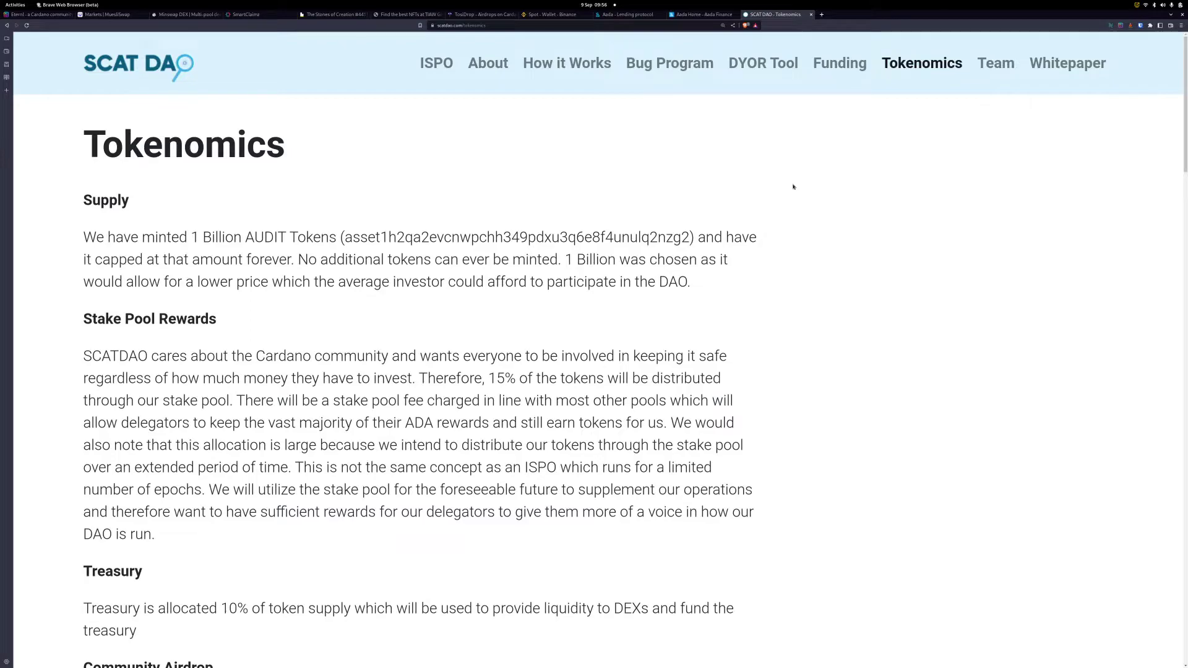
Step: Return to the Minswap overview and search its Top Pools for "aada"
{"action": "key", "text": "alt+Tab"}
{"action": "key", "text": "Escape"}
{"action": "left_click", "coordinate": [179, 14]}
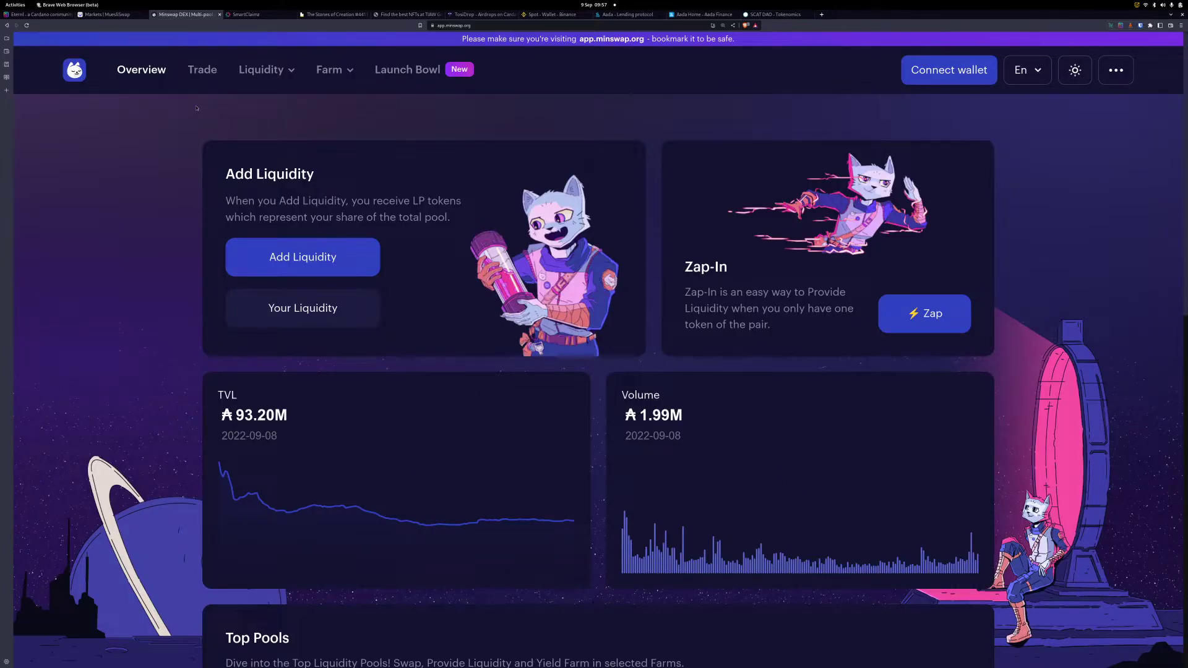
{"action": "scroll", "coordinate": [199, 254], "scroll_direction": "down", "scroll_amount": 5}
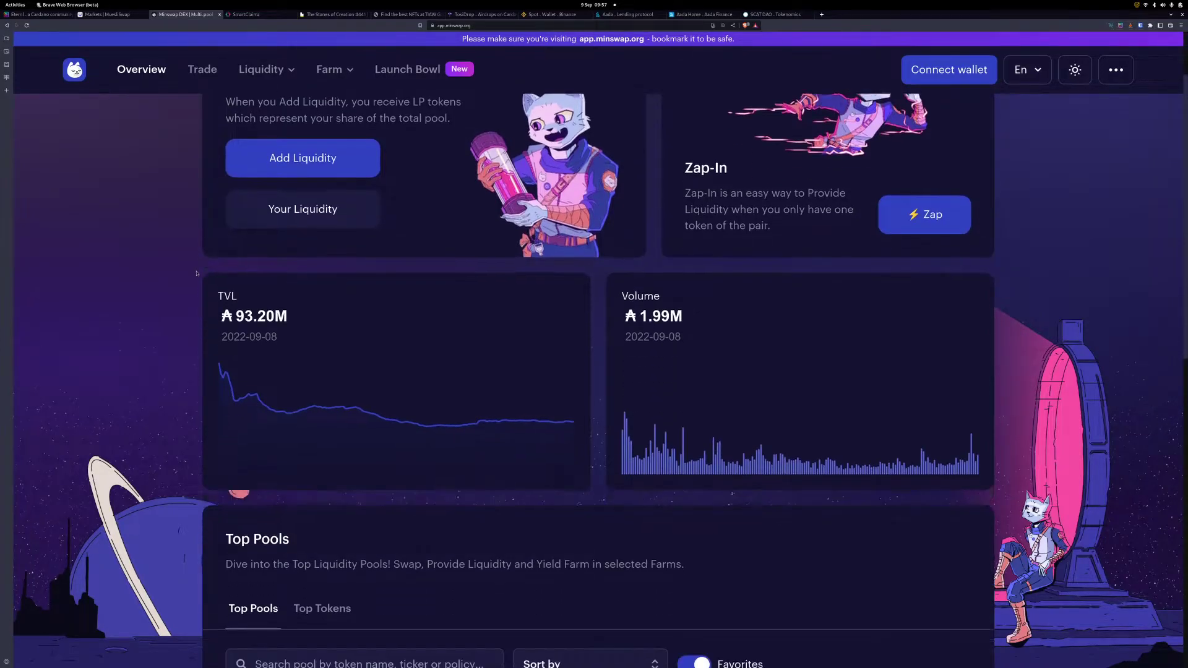
{"action": "scroll", "coordinate": [191, 297], "scroll_direction": "down", "scroll_amount": 1}
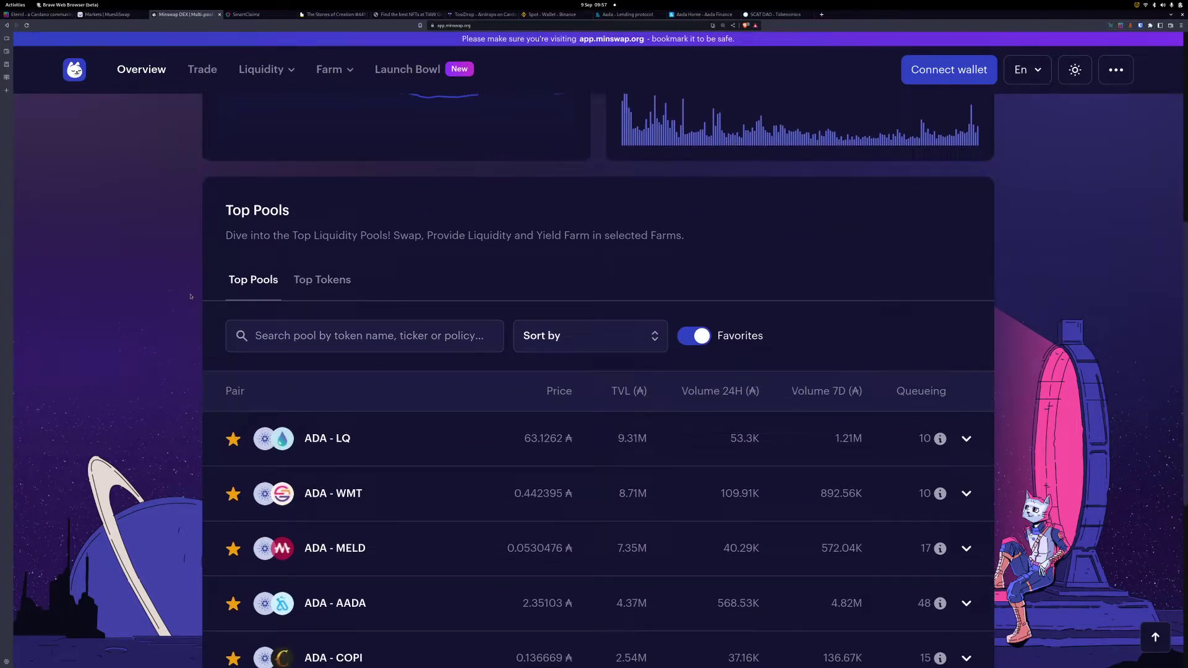
{"action": "left_click", "coordinate": [303, 352]}
{"action": "type", "text": "aada"}
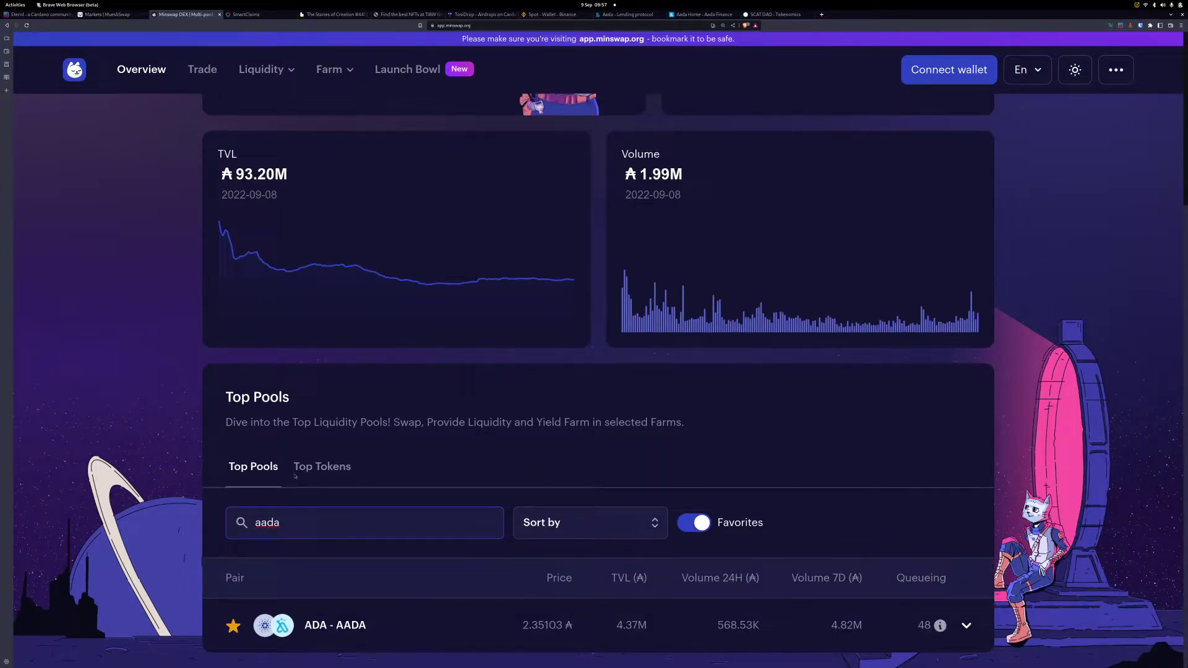
Step: Replace the pool search term with "AUDIT" to look for the SCAT DAO token's pool
{"action": "key", "text": "ctrl+a"}
{"action": "type", "text": "AUDT"}
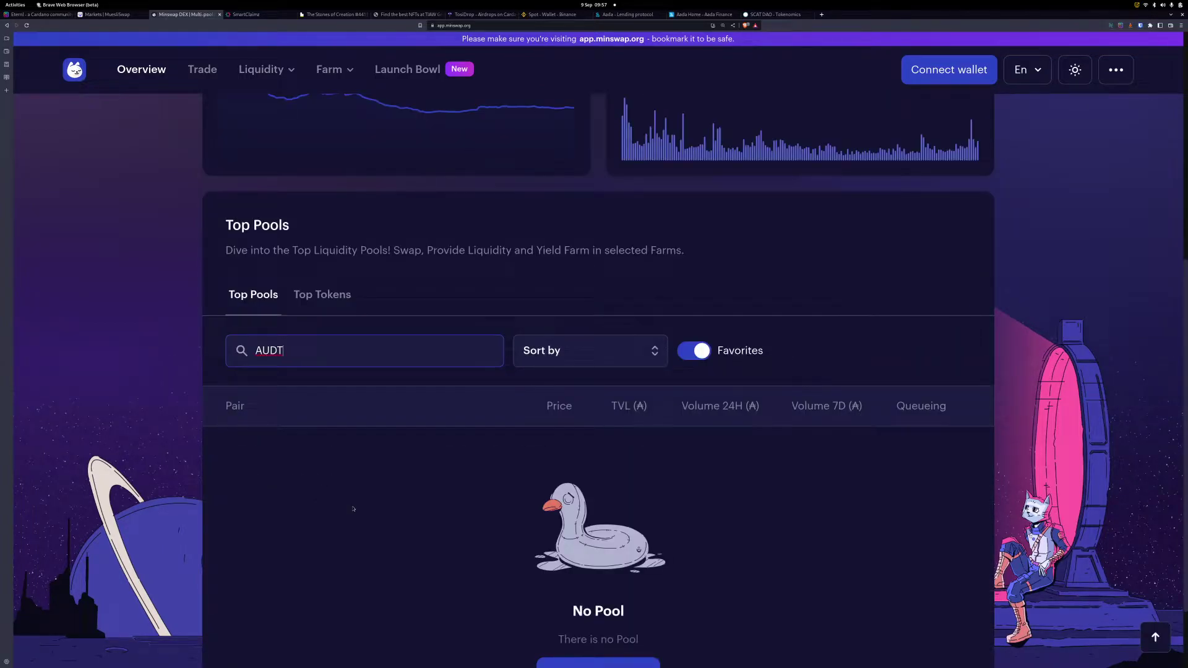
{"action": "key", "text": "BackSpace"}
{"action": "type", "text": "IT"}
{"action": "key", "text": "ctrl+a"}
Step: Look at Minswap's Trade page with the ADA-MIN chart and go back to the Overview page
{"action": "left_click", "coordinate": [203, 69]}
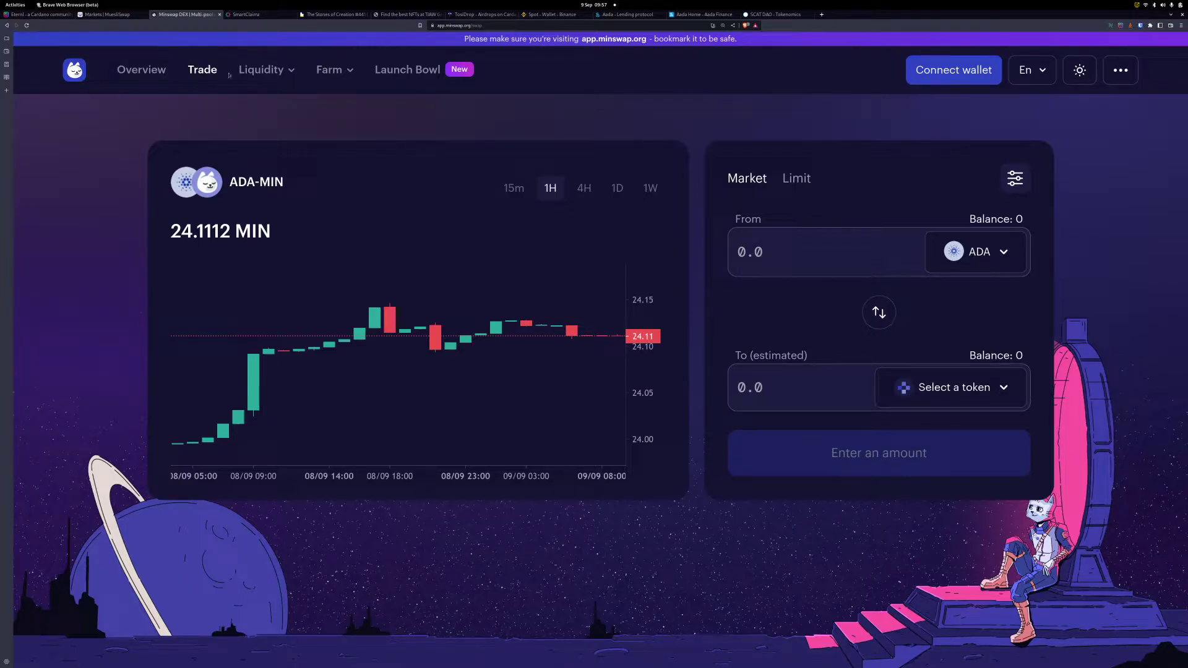
{"action": "left_click", "coordinate": [266, 70]}
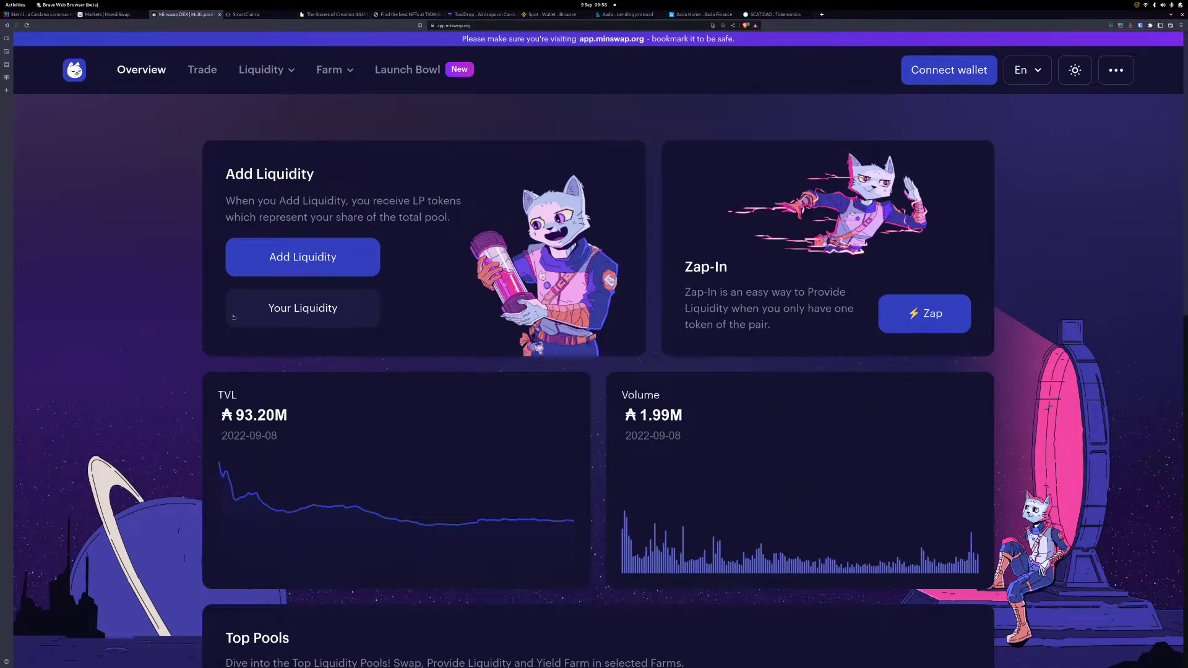
Step: Search the Top Pools on Minswap's Overview page for "AUDIT"
{"action": "scroll", "coordinate": [183, 338], "scroll_direction": "down", "scroll_amount": 6}
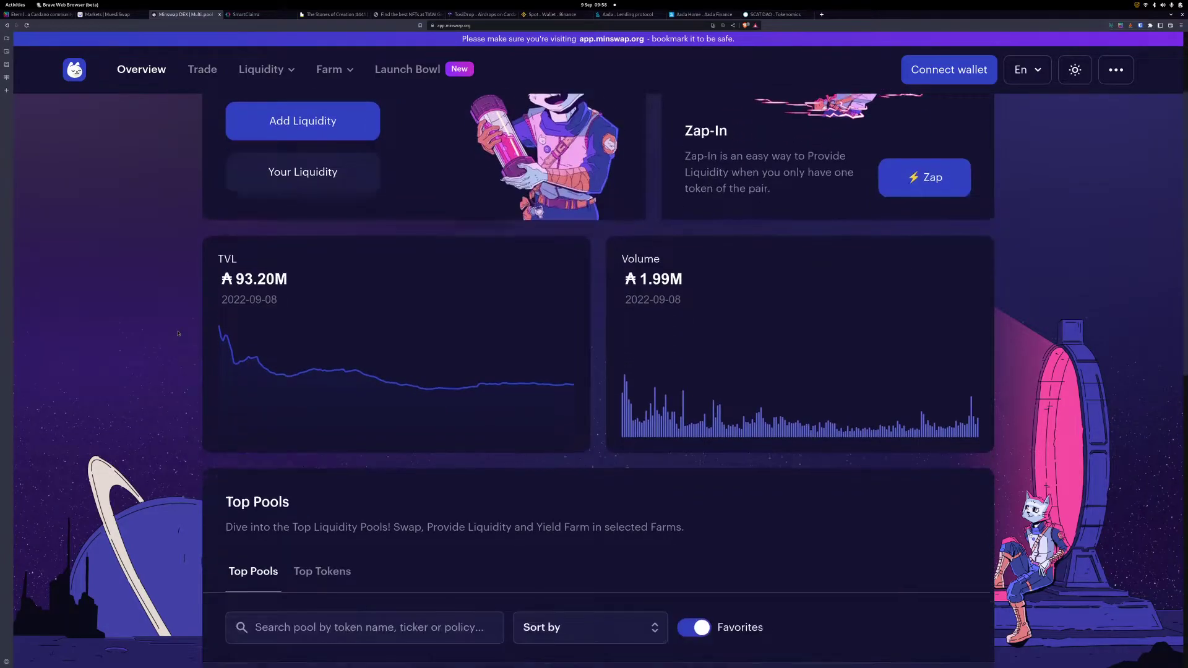
{"action": "scroll", "coordinate": [255, 331], "scroll_direction": "down", "scroll_amount": 1}
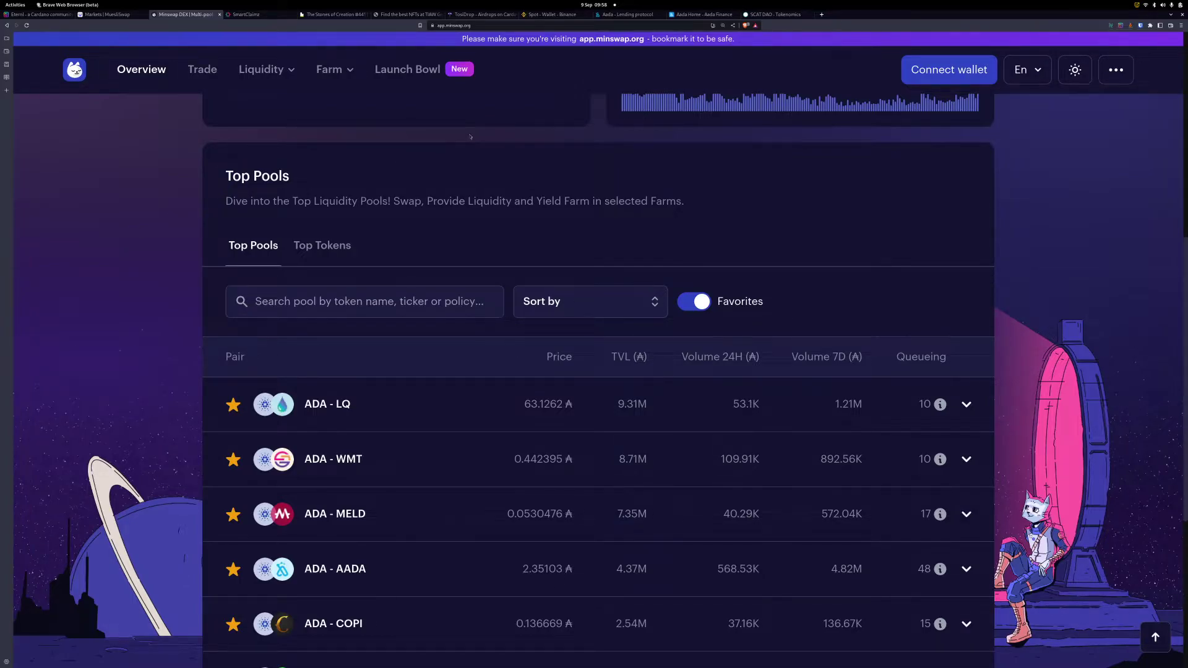
{"action": "left_click", "coordinate": [371, 301]}
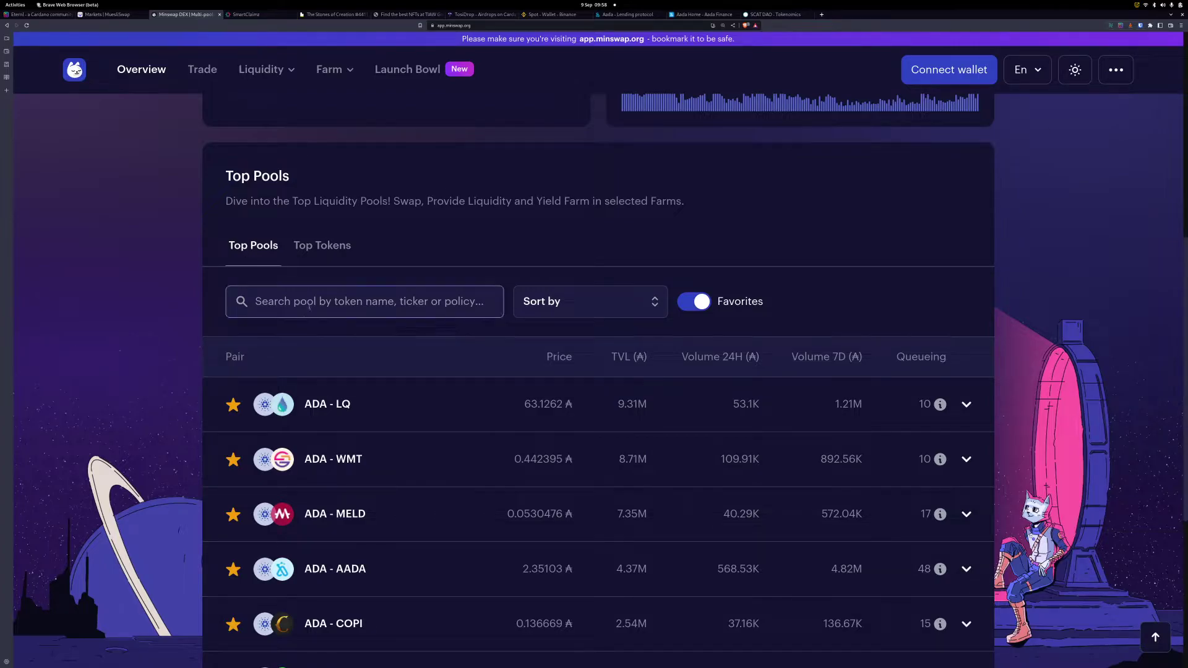
{"action": "type", "text": "AUDIT"}
{"action": "scroll", "coordinate": [326, 322], "scroll_direction": "down", "scroll_amount": 4}
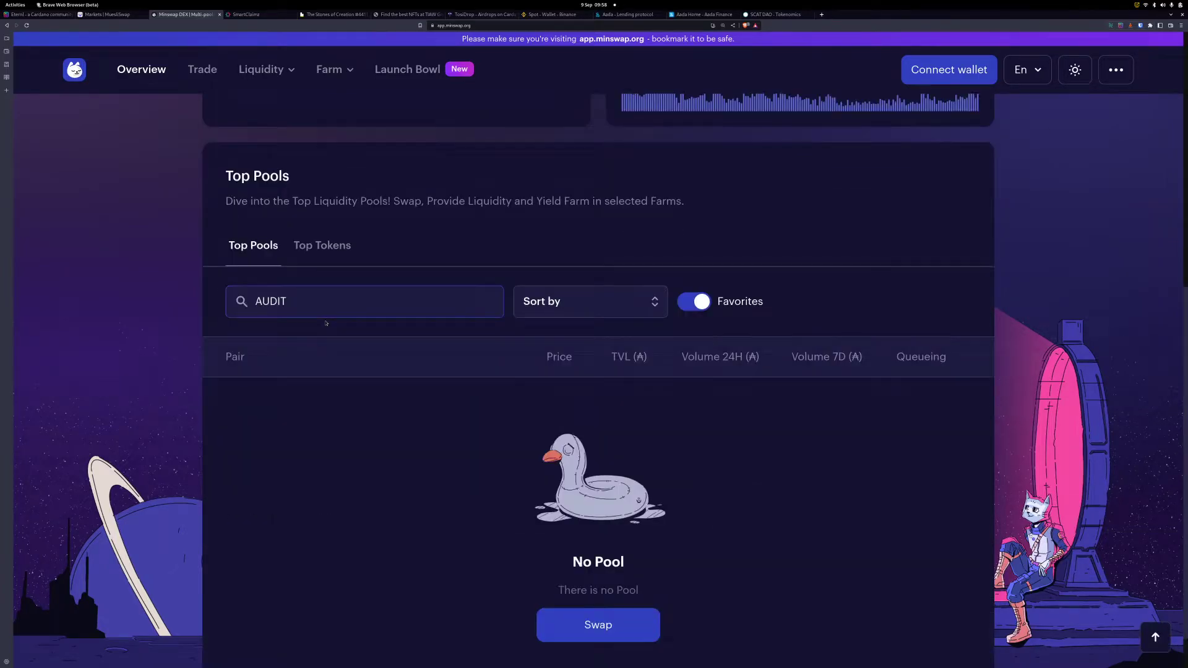
Step: On the Trade page, choose AUDIT (Smart Contract Audit Token) as the token to receive and enter 1 ADA as the amount to swap
{"action": "left_click", "coordinate": [210, 68]}
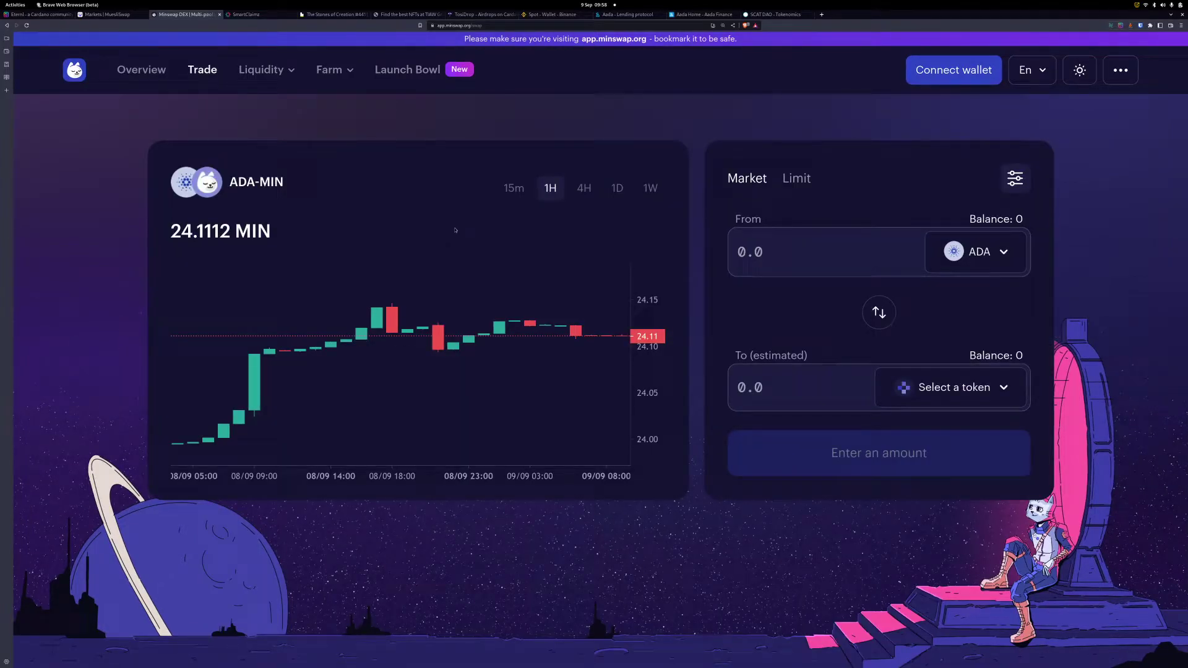
{"action": "left_click", "coordinate": [992, 386]}
{"action": "left_click", "coordinate": [514, 193]}
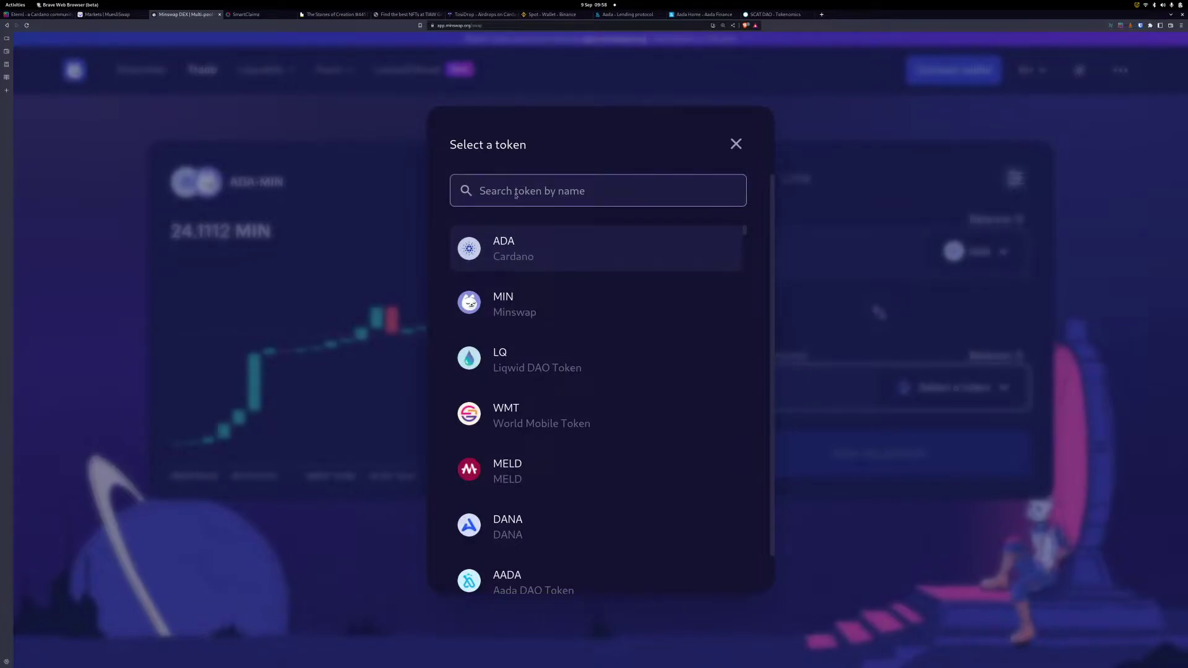
{"action": "type", "text": "audit"}
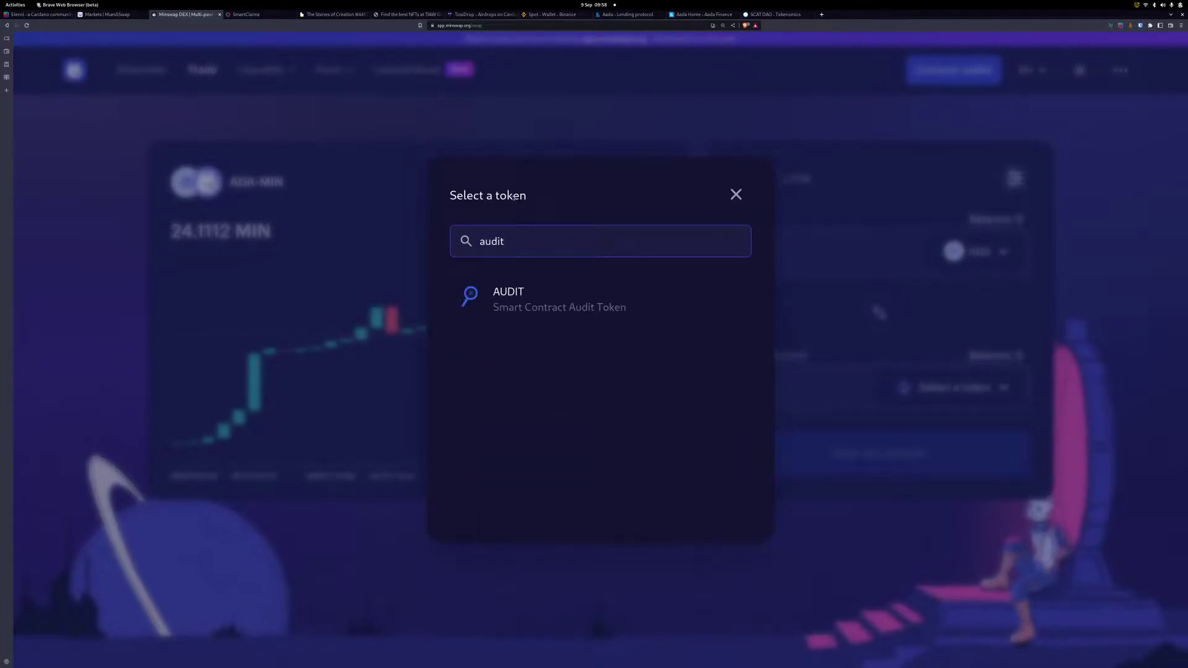
{"action": "left_click", "coordinate": [585, 295]}
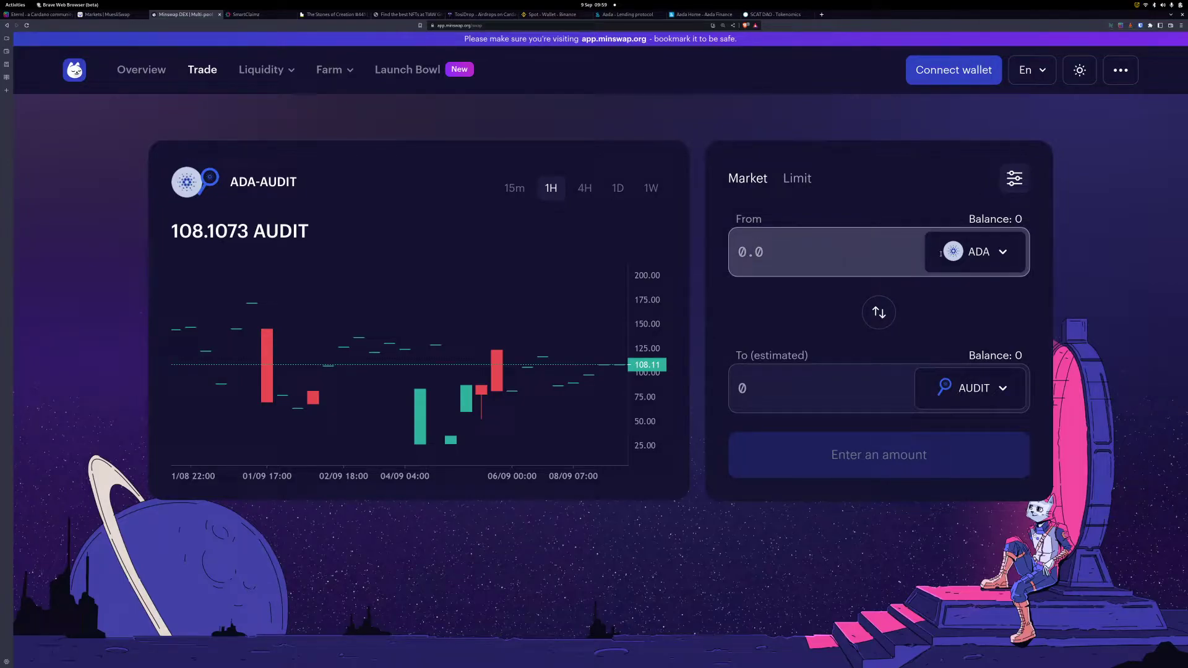
{"action": "left_click", "coordinate": [739, 252]}
{"action": "type", "text": "1"}
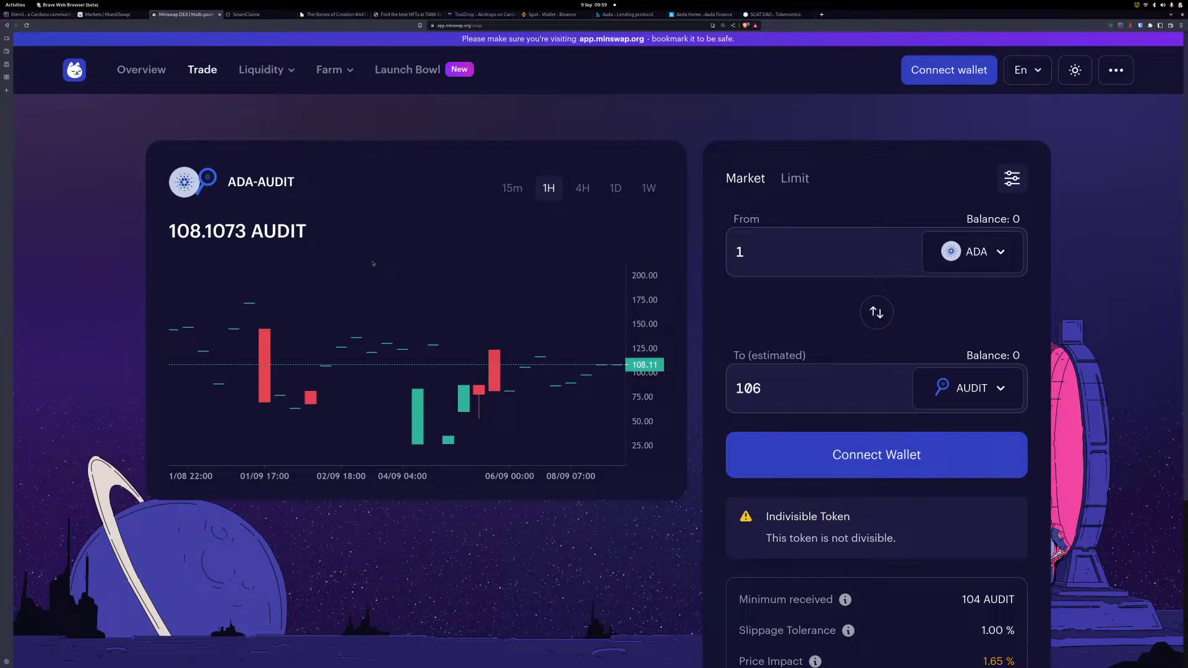
Step: Open Add Liquidity and choose AUDIT as the second token alongside ADA
{"action": "left_click", "coordinate": [276, 71]}
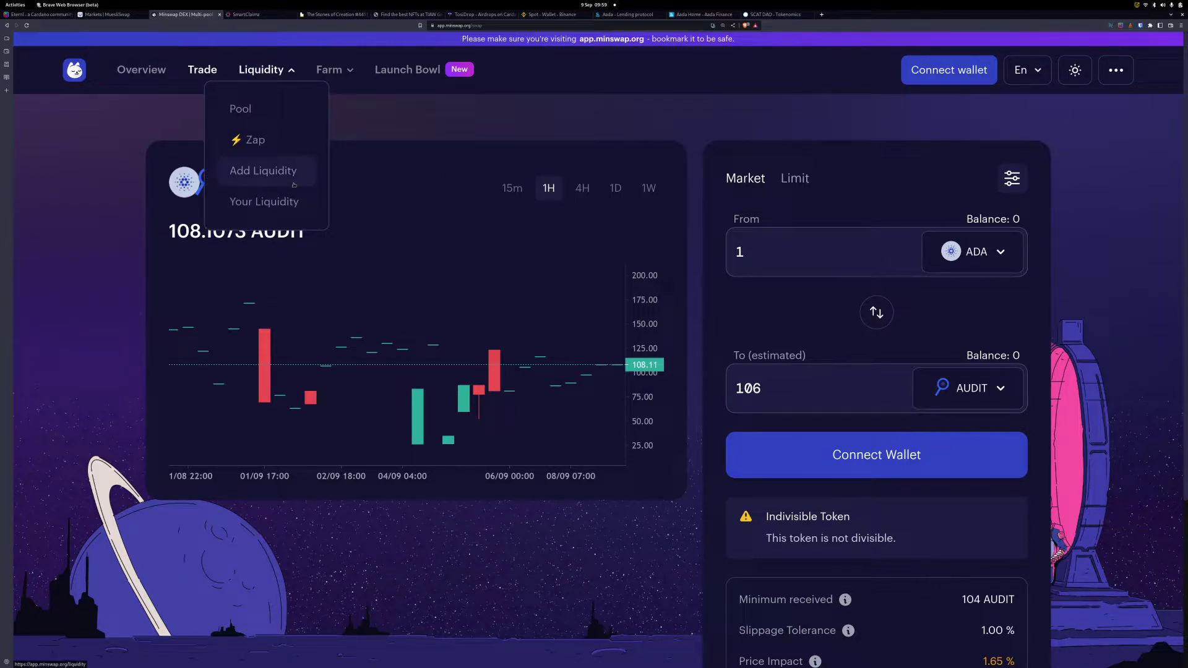
{"action": "left_click", "coordinate": [294, 183]}
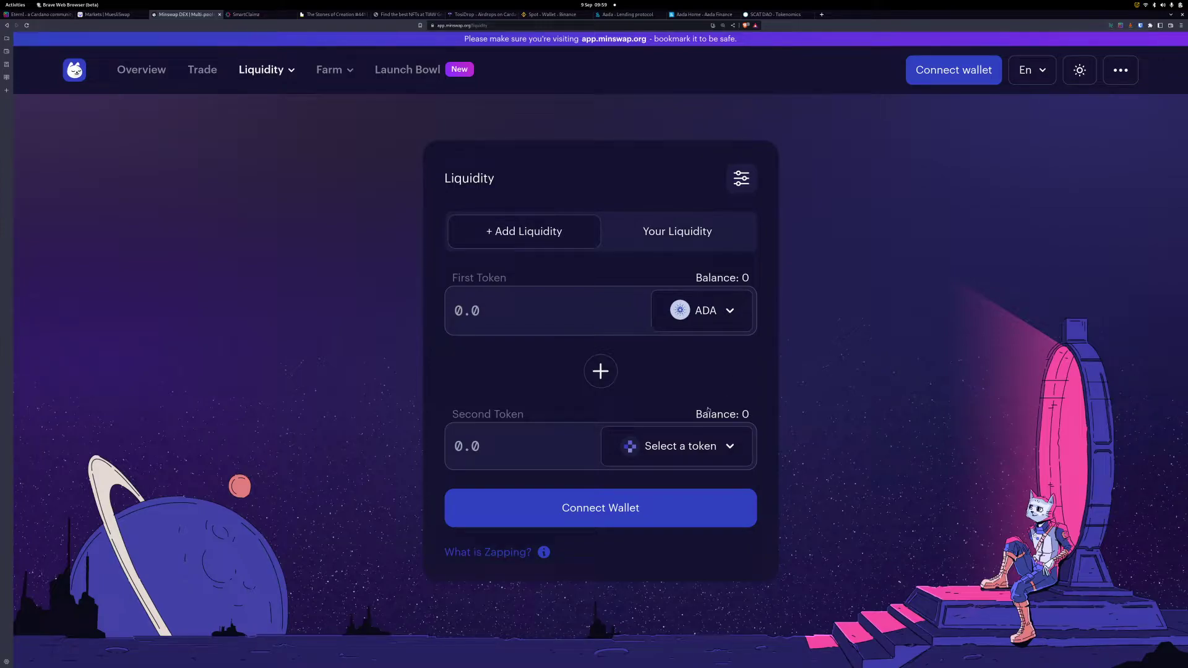
{"action": "left_click", "coordinate": [712, 447]}
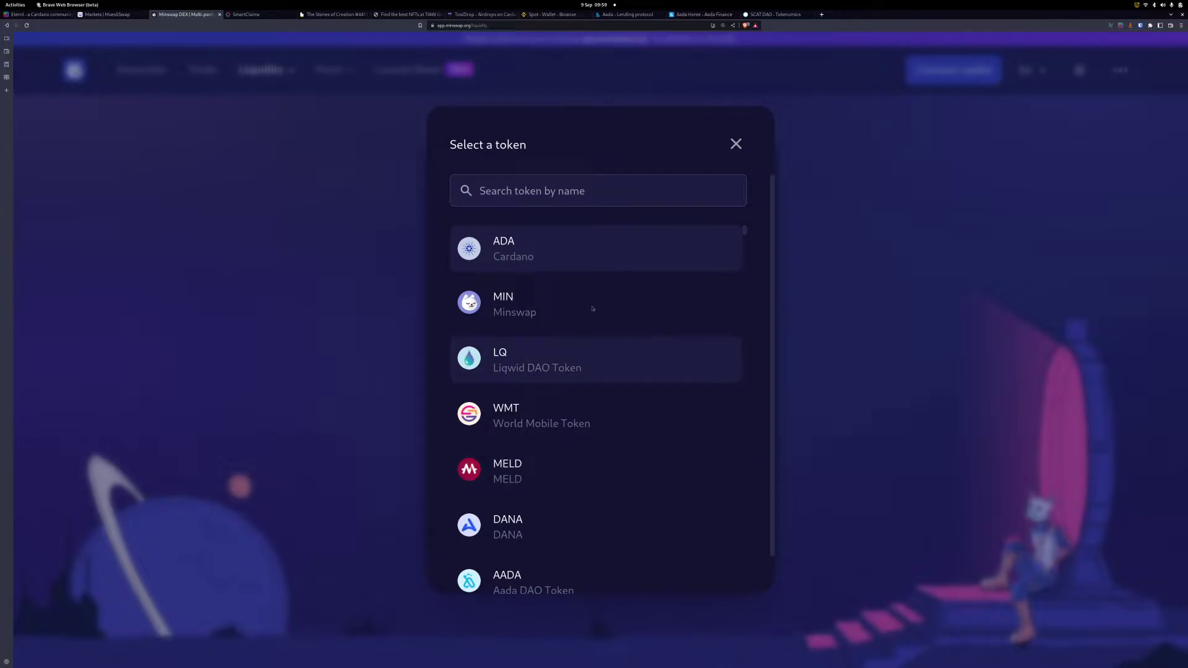
{"action": "left_click", "coordinate": [537, 192]}
{"action": "type", "text": "audit"}
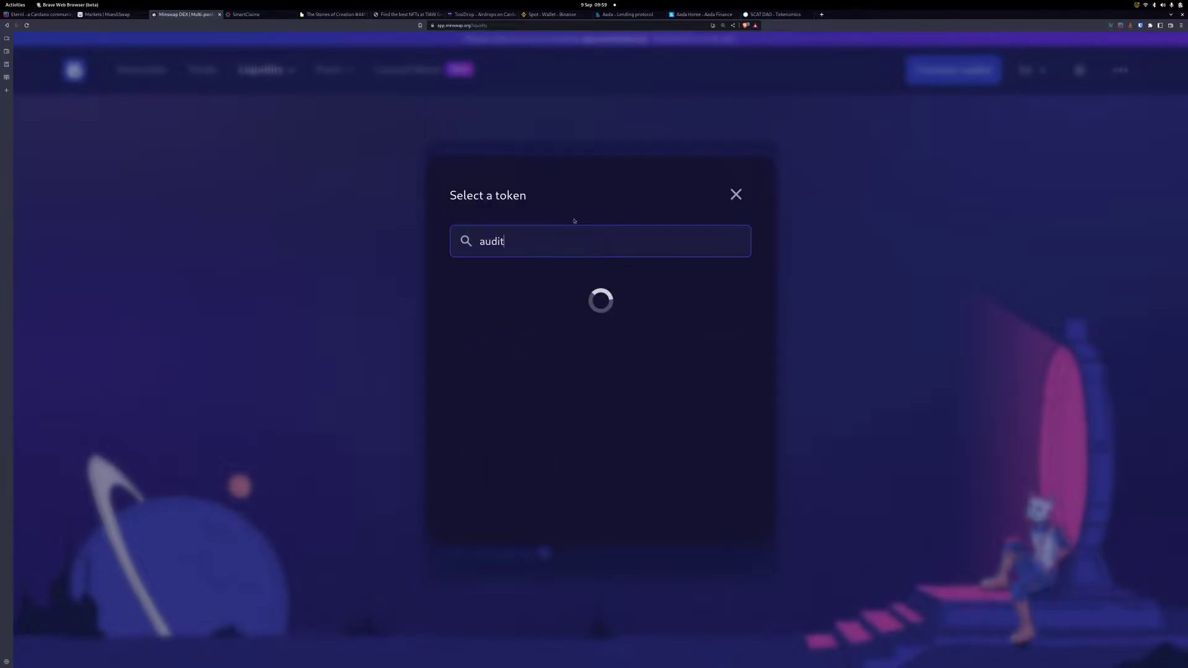
{"action": "left_click", "coordinate": [530, 302]}
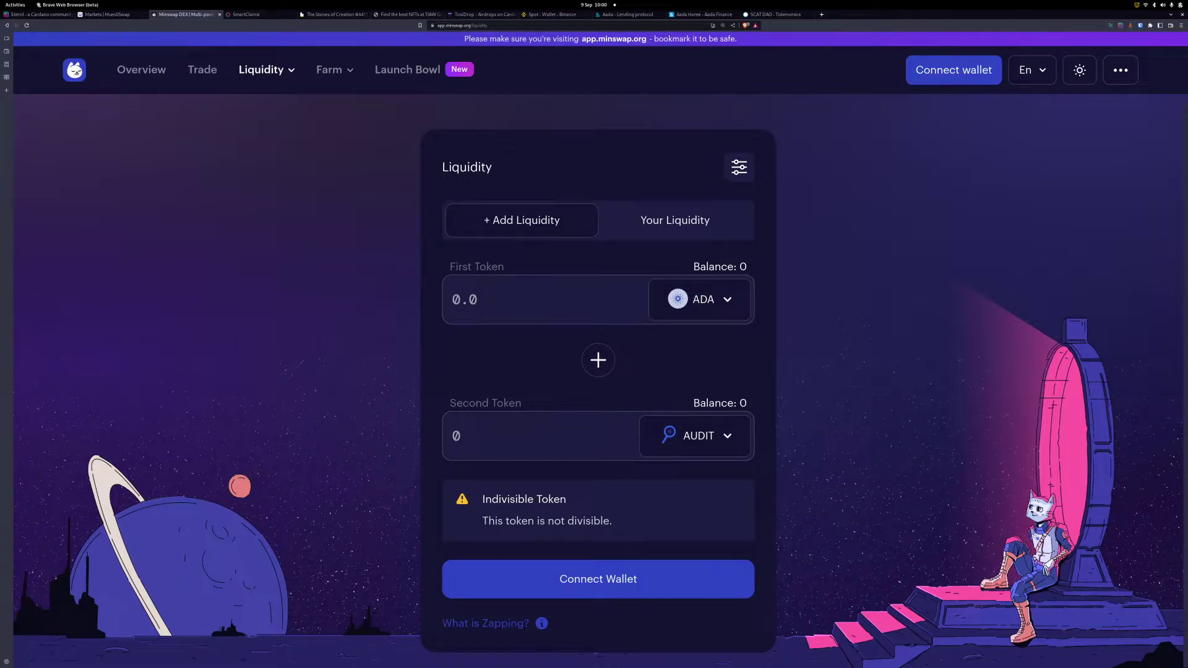
Step: Open the Files file manager and clear its window from the shared screen
{"action": "key", "text": "alt+Tab"}
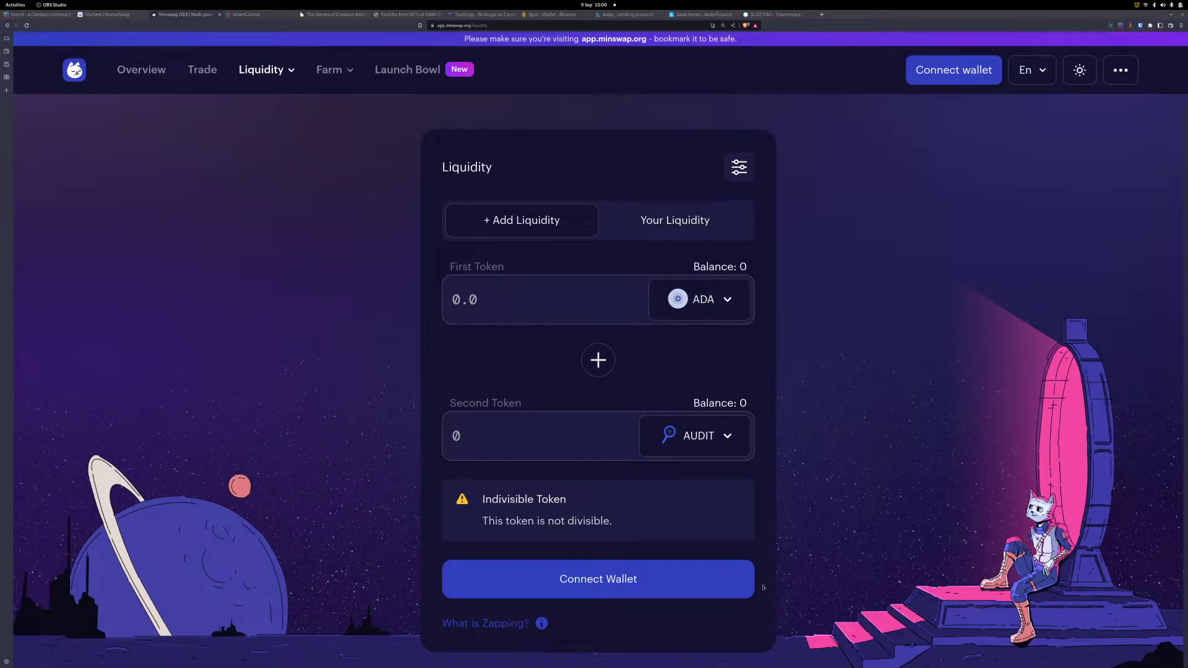
{"action": "key", "text": "alt+Tab"}
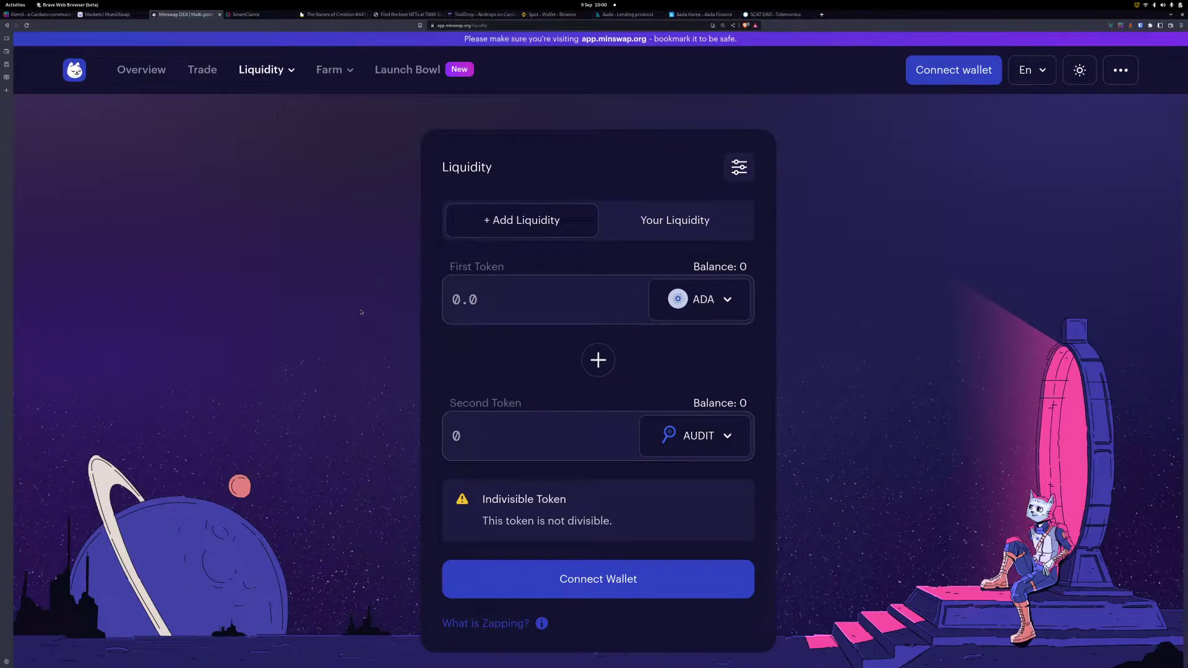
{"action": "key", "text": "super"}
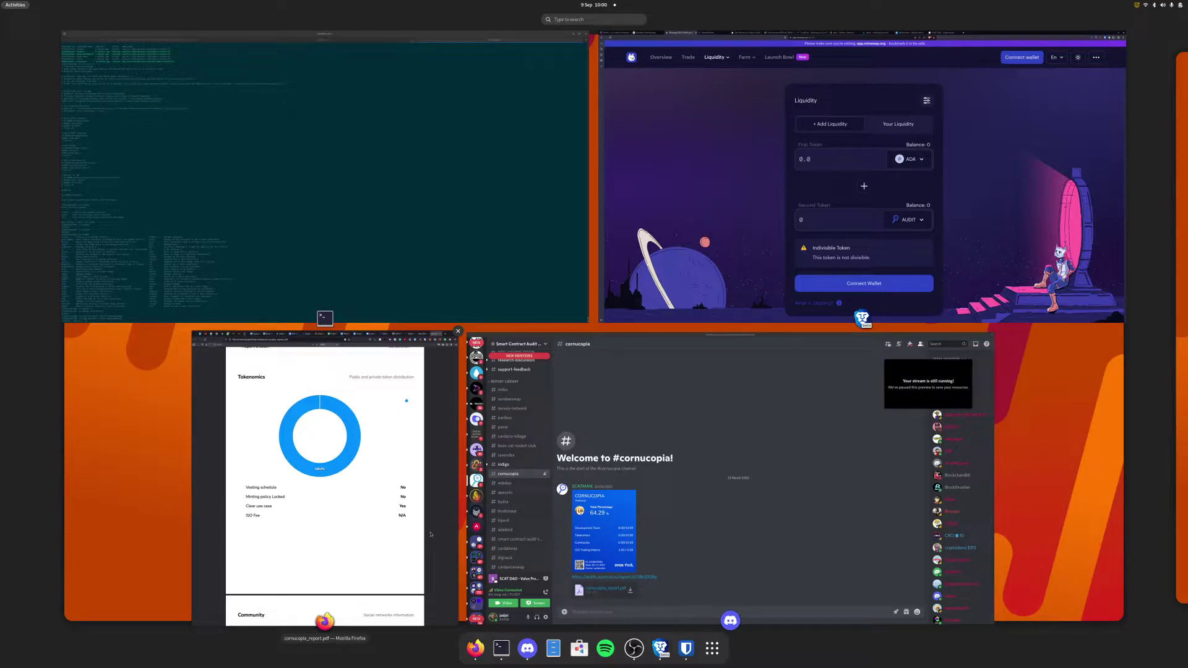
{"action": "type", "text": "naut"}
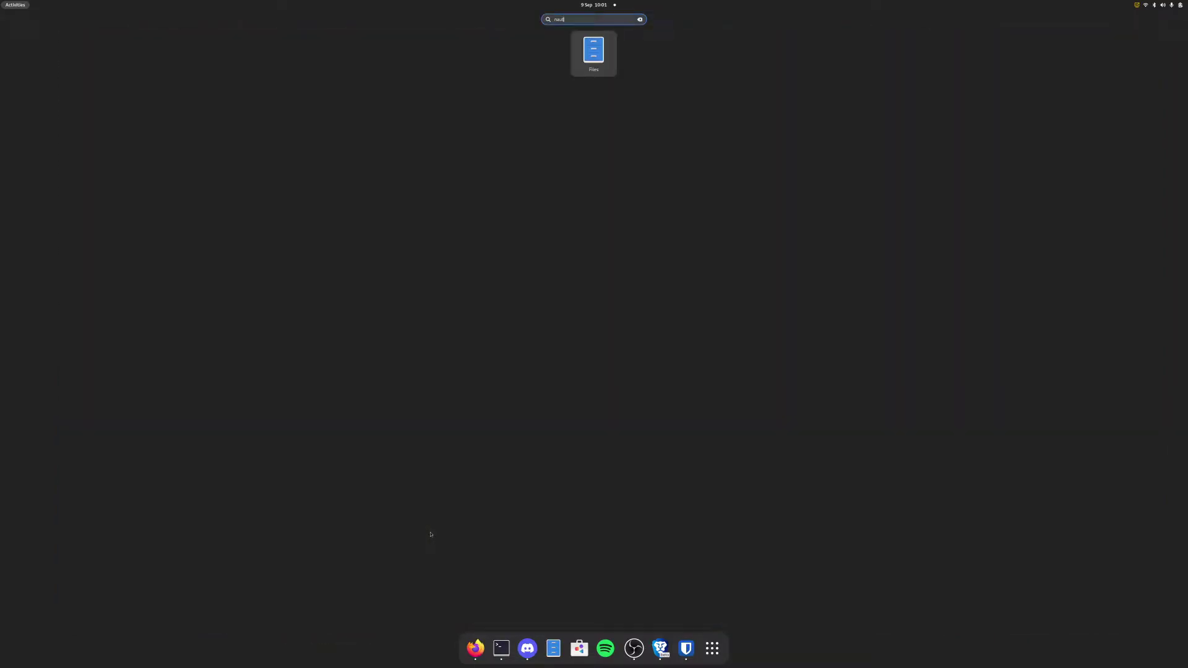
{"action": "key", "text": "Return"}
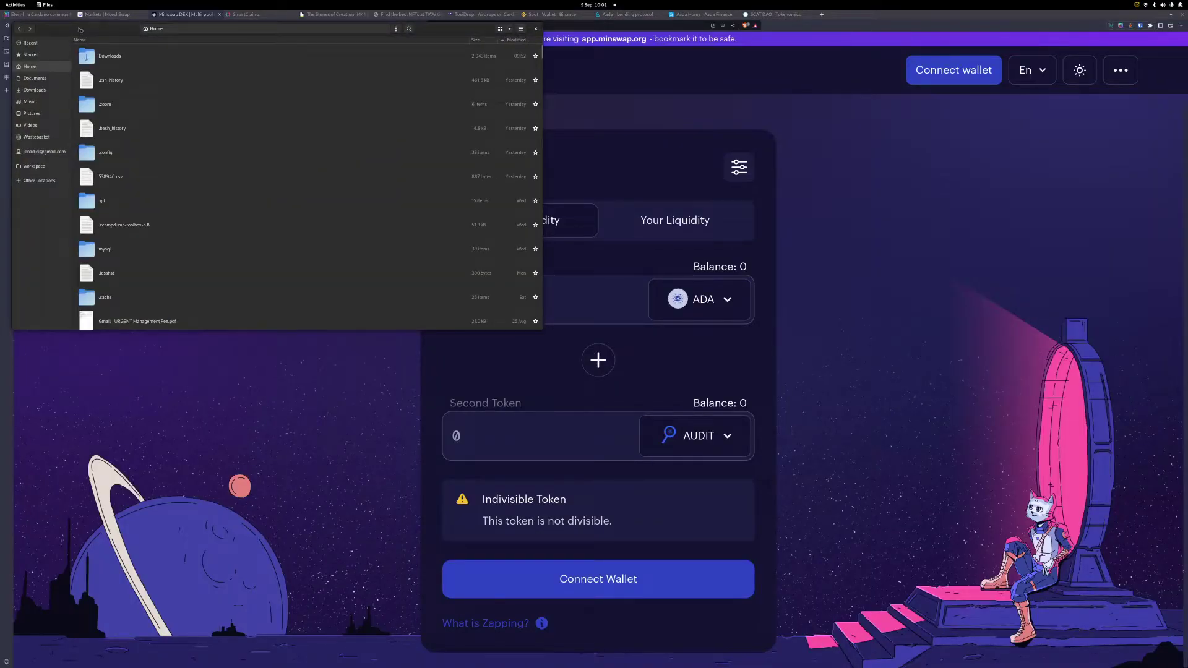
{"action": "key", "text": "ctrl+w"}
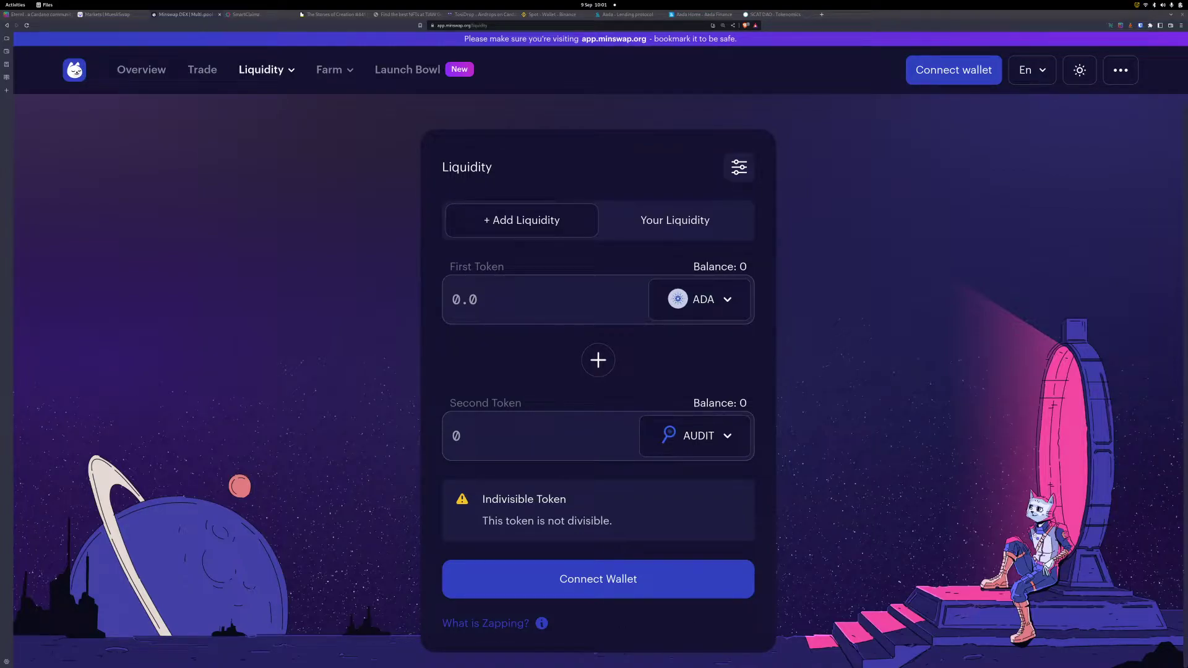
Step: Check the desktop's notifications and calendar, and move the Image Viewer window with the screenshot out of the shared screen
{"action": "left_click", "coordinate": [590, 4]}
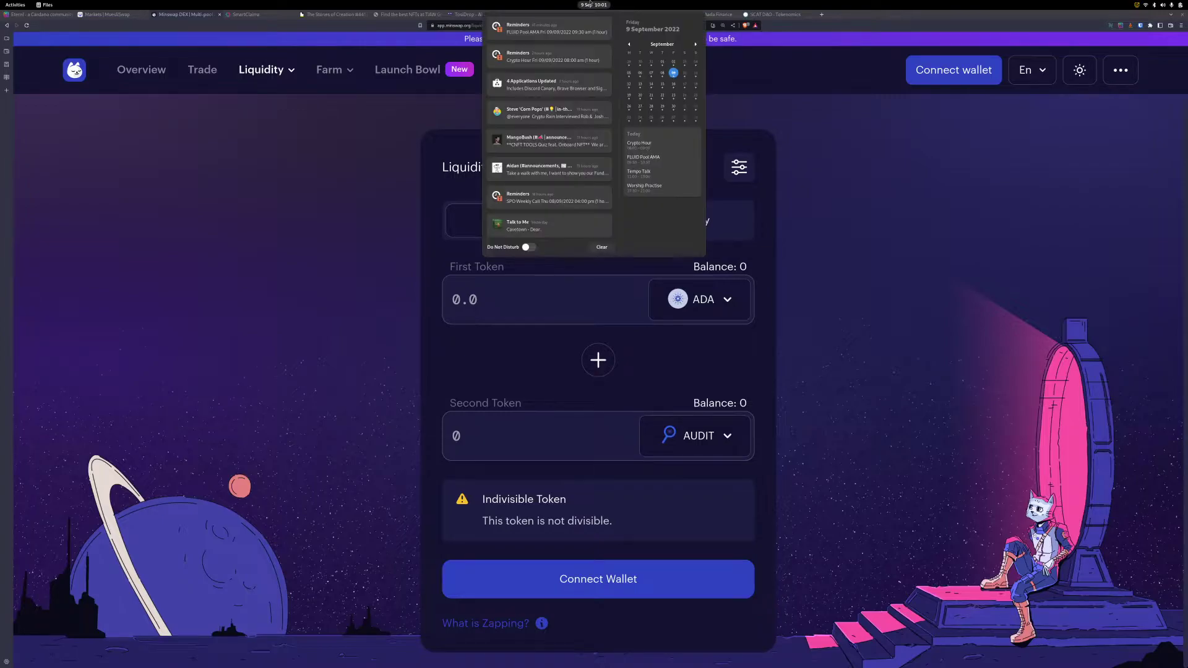
{"action": "left_click", "coordinate": [589, 365]}
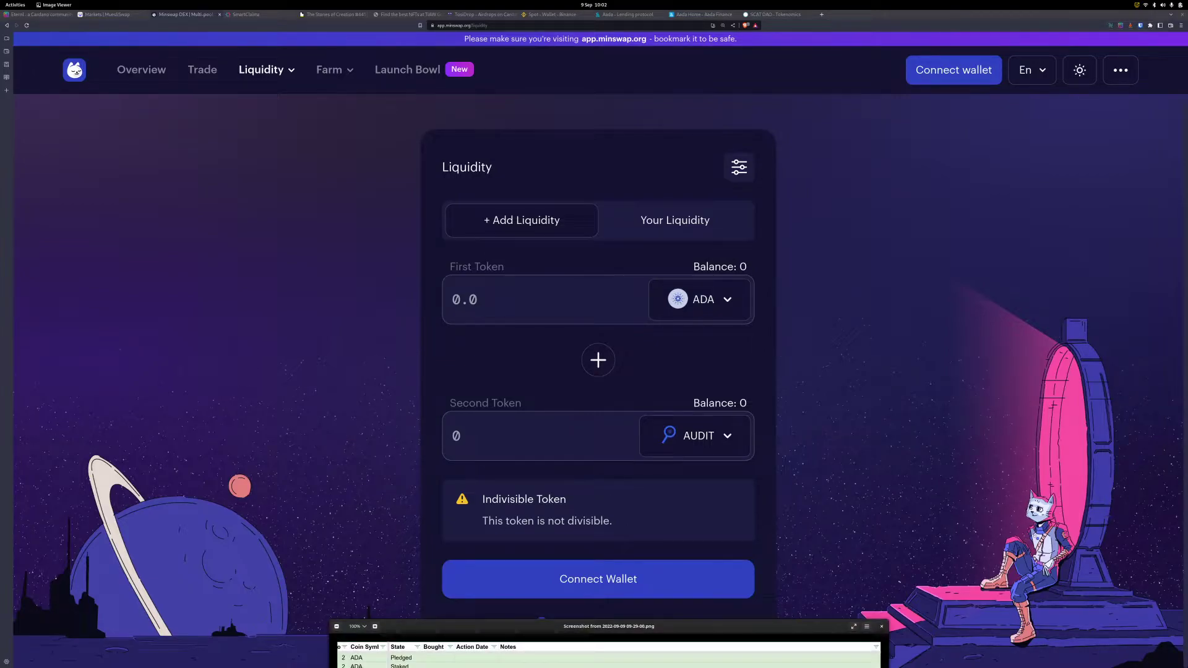
{"action": "left_click_drag", "start_coordinate": [566, 629], "coordinate": [565, 667]}
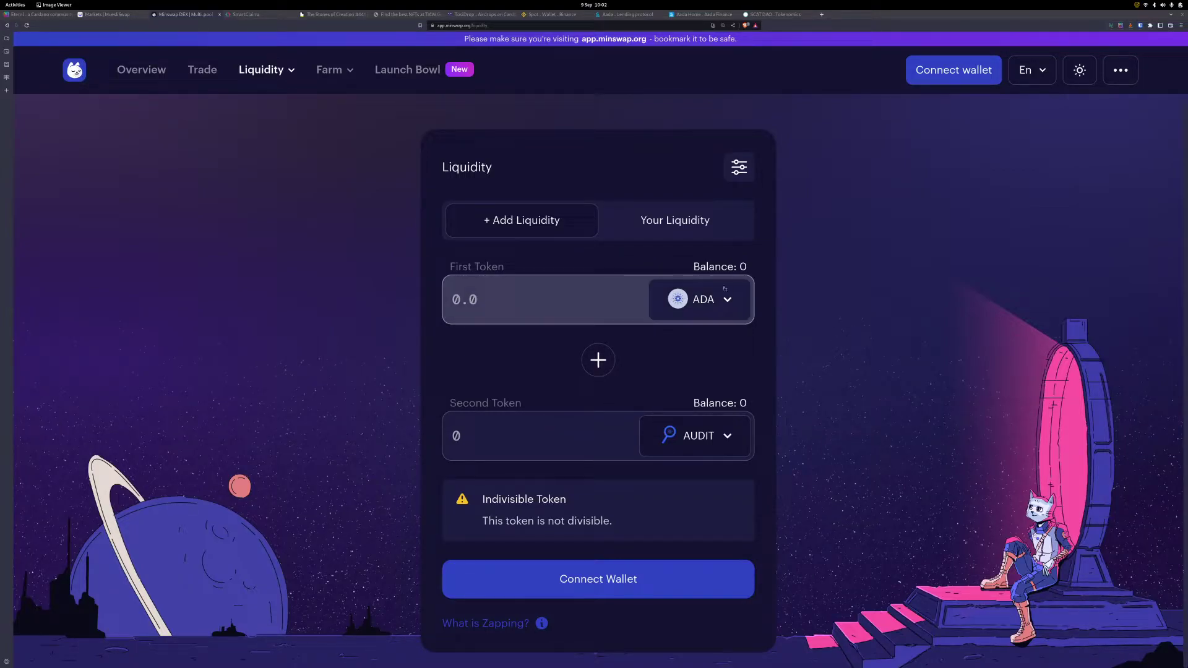
Step: Switch to the Aada lending protocol's Dashboard with its debts list and enlarge the page to 300%
{"action": "left_click", "coordinate": [620, 15]}
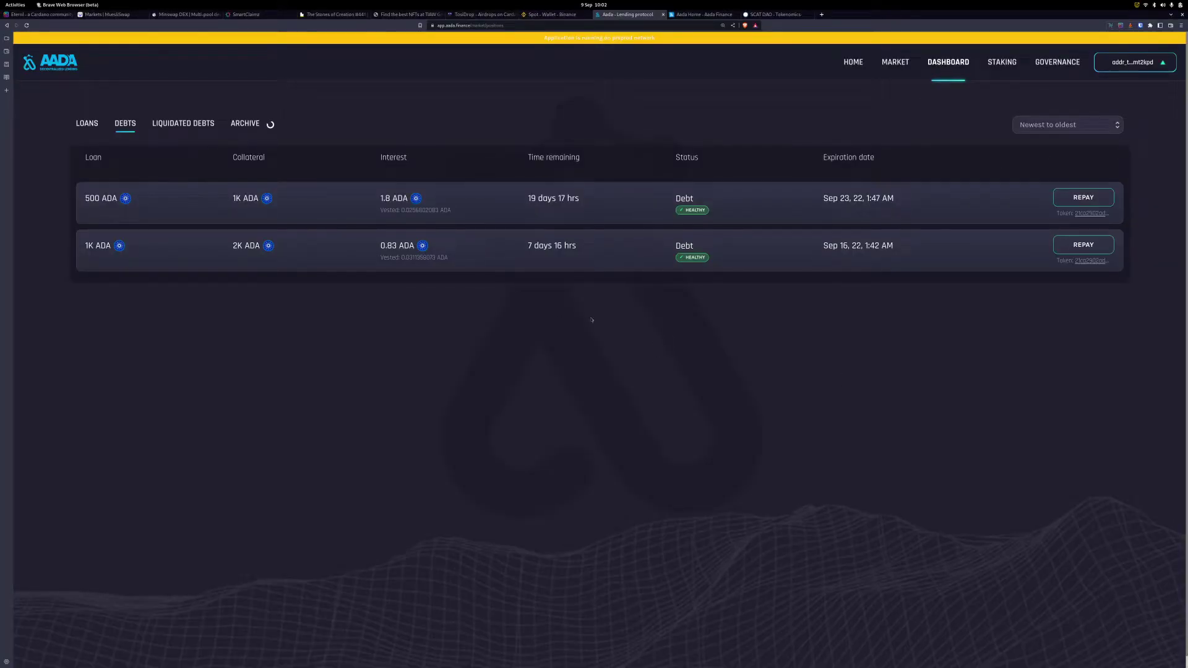
{"action": "key", "text": "ctrl+plus"}
{"action": "key", "text": "ctrl+plus"}
{"action": "key", "text": "ctrl+plus"}
{"action": "key", "text": "ctrl+plus"}
{"action": "key", "text": "ctrl+plus"}
{"action": "key", "text": "ctrl+plus"}
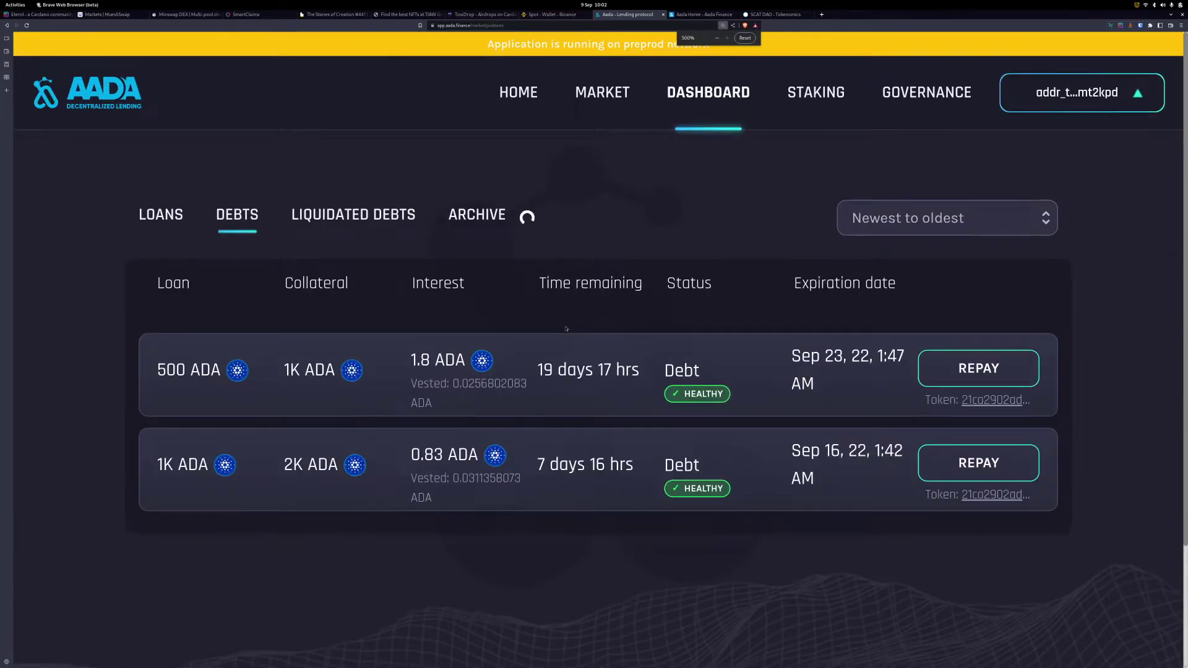
{"action": "key", "text": "ctrl+minus"}
{"action": "key", "text": "ctrl+minus"}
{"action": "key", "text": "alt+Tab"}
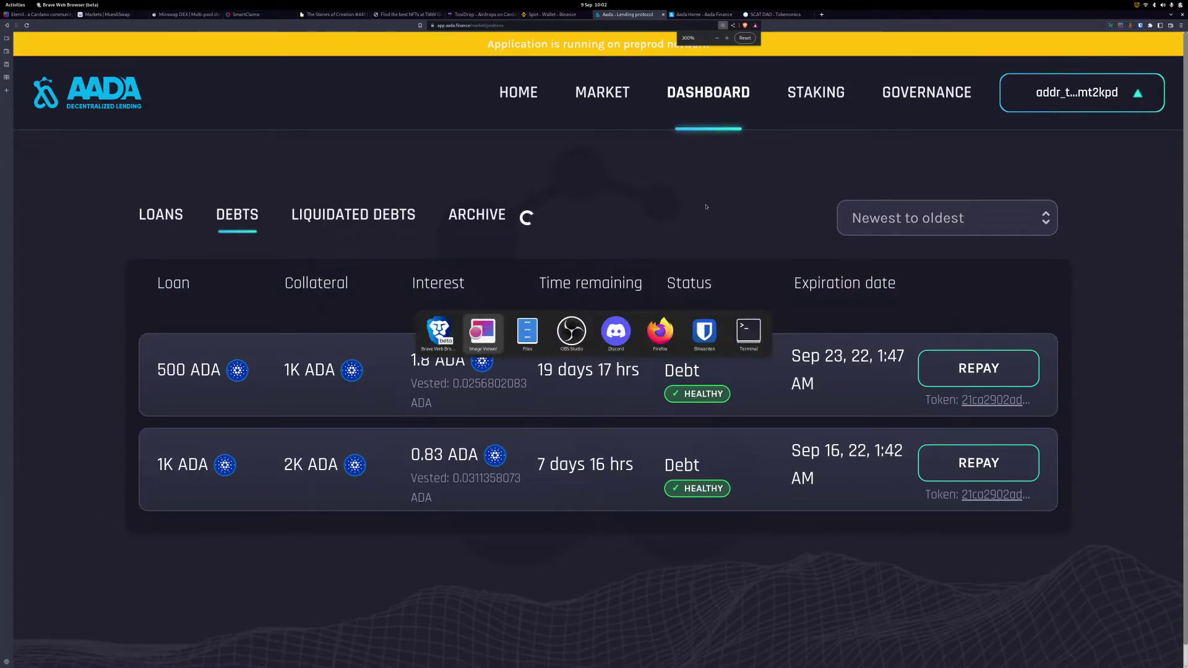
{"action": "key", "text": "alt+Tab"}
{"action": "key", "text": "alt+Tab"}
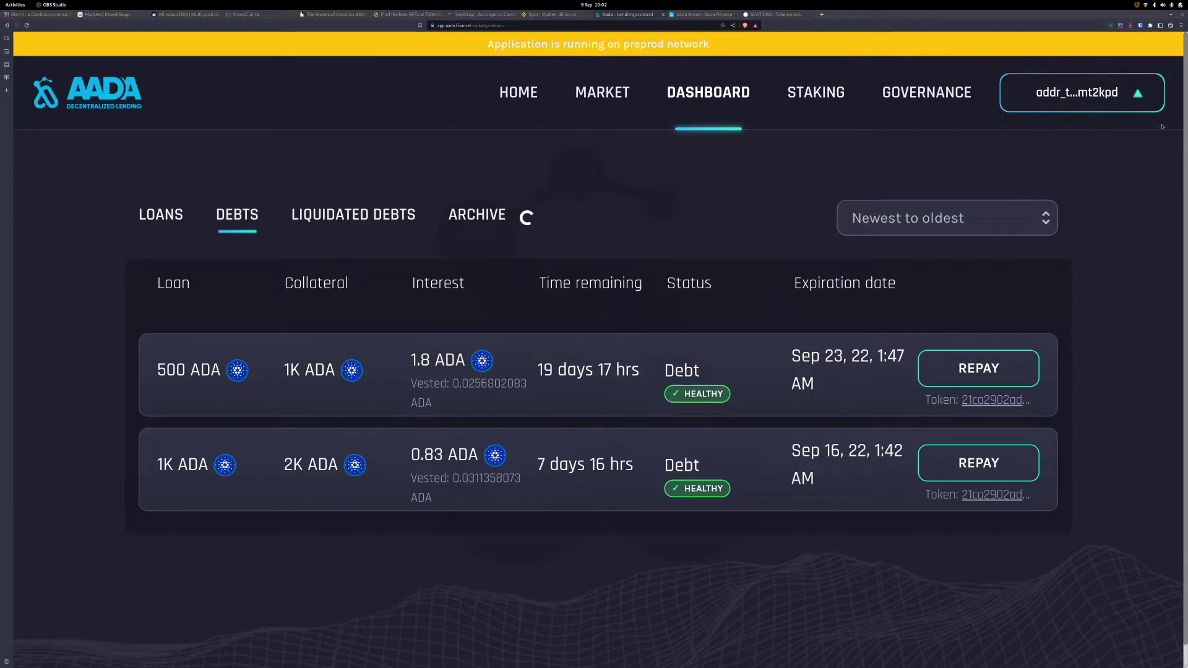
{"action": "left_click", "coordinate": [36, 174]}
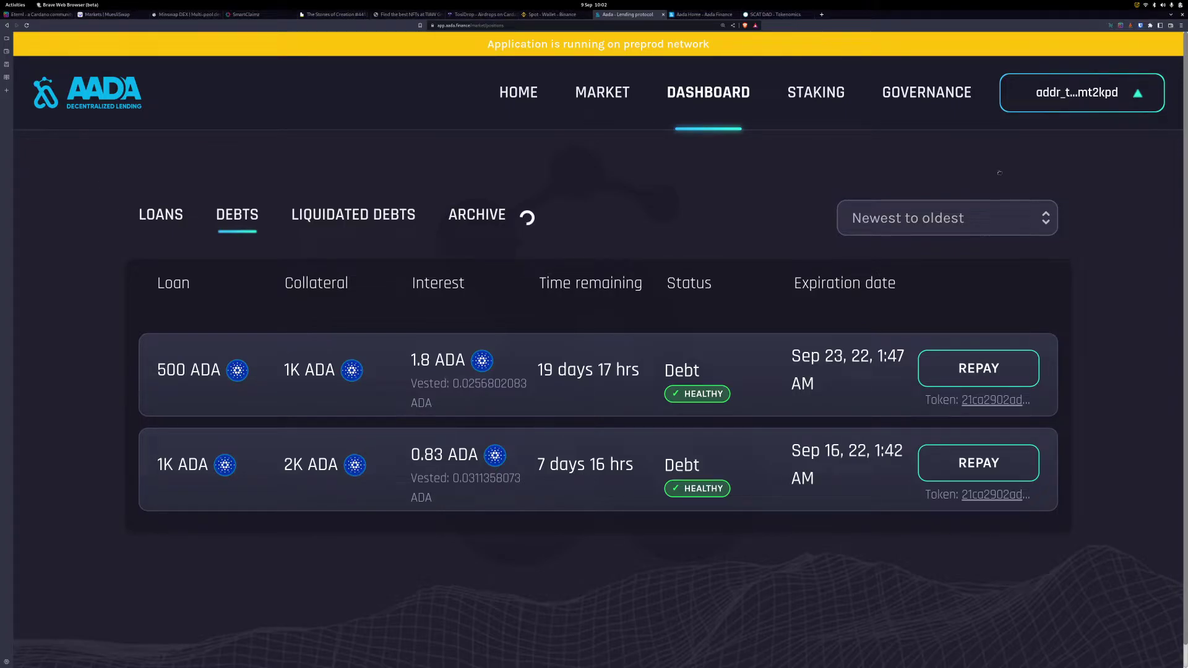
Step: Disconnect the connected wallet from the Aada lending application
{"action": "left_click", "coordinate": [1101, 106]}
{"action": "left_click", "coordinate": [1150, 337]}
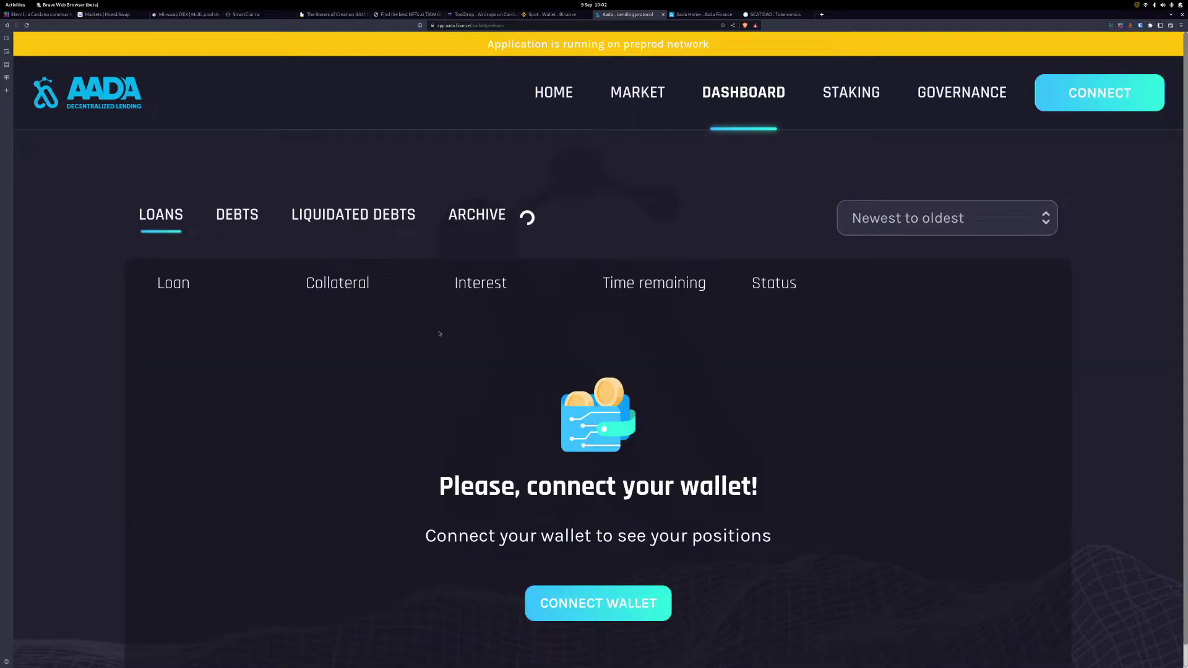
{"action": "scroll", "coordinate": [439, 334], "scroll_direction": "down", "scroll_amount": 1}
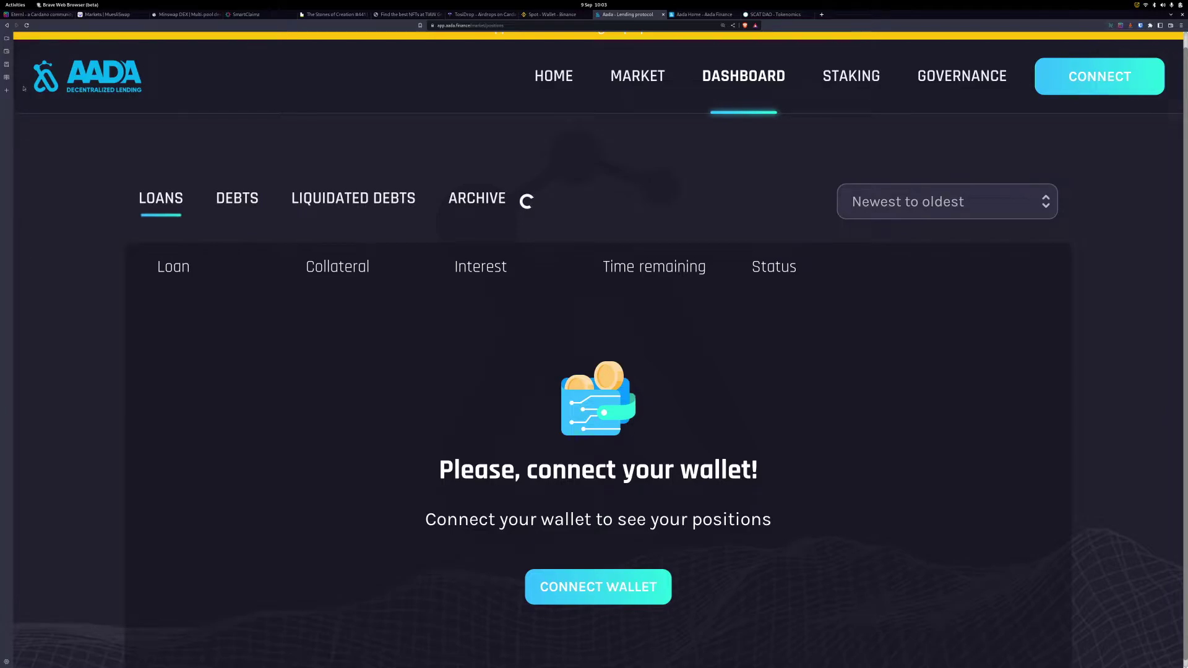
Step: Switch the Eternl wallet's network to Pre-Production Testnet and open the PreProd wallet's account summary
{"action": "left_click", "coordinate": [20, 14]}
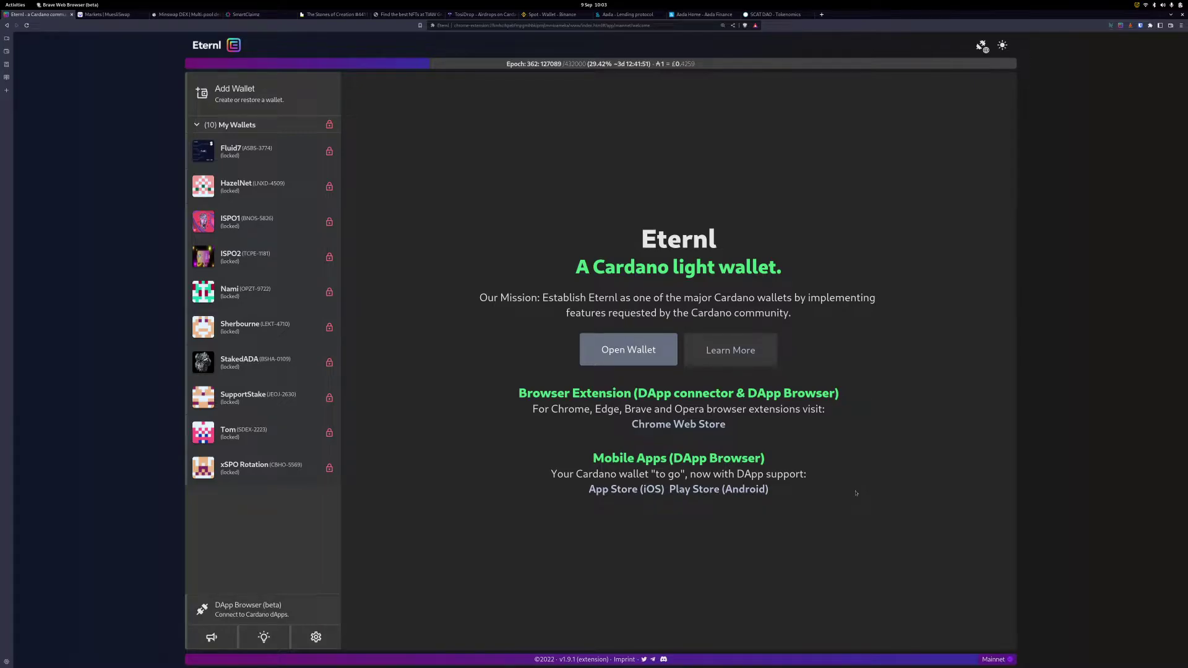
{"action": "key", "text": "ctrl+plus"}
{"action": "key", "text": "ctrl+plus"}
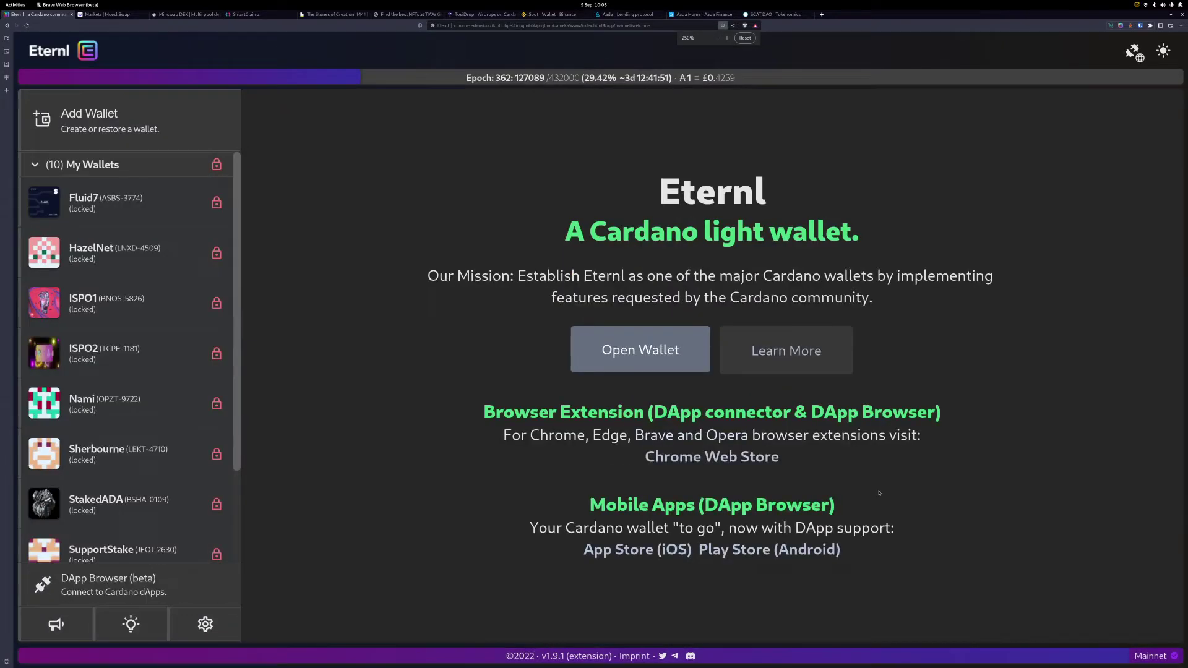
{"action": "left_click", "coordinate": [1152, 656]}
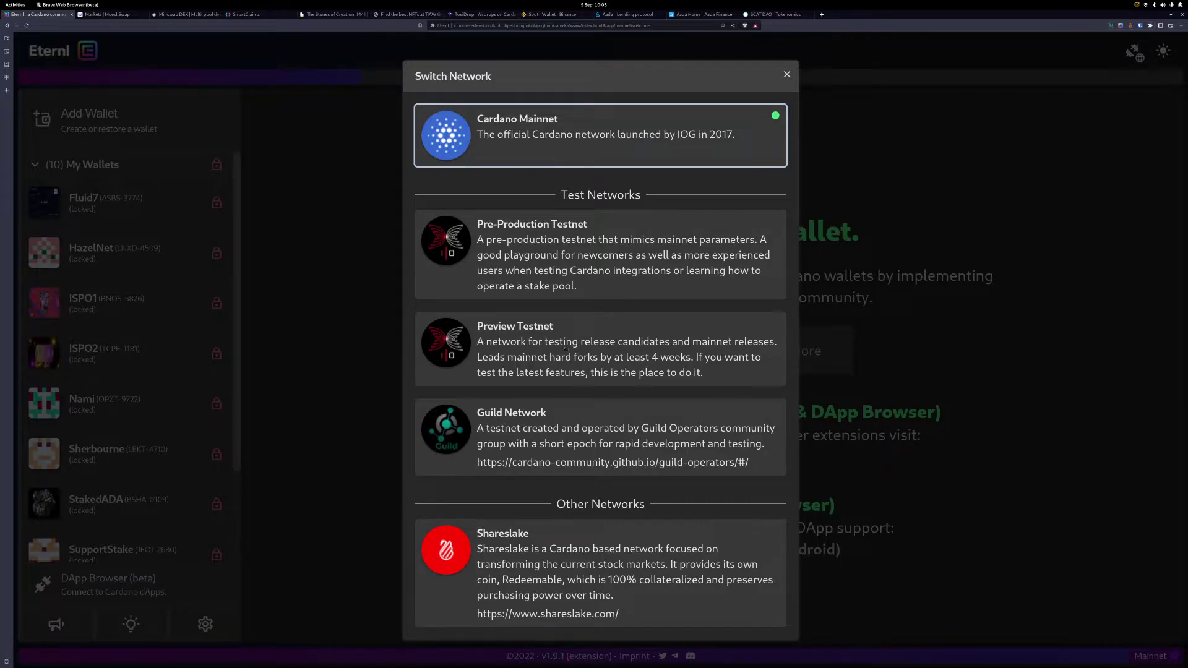
{"action": "left_click", "coordinate": [577, 258]}
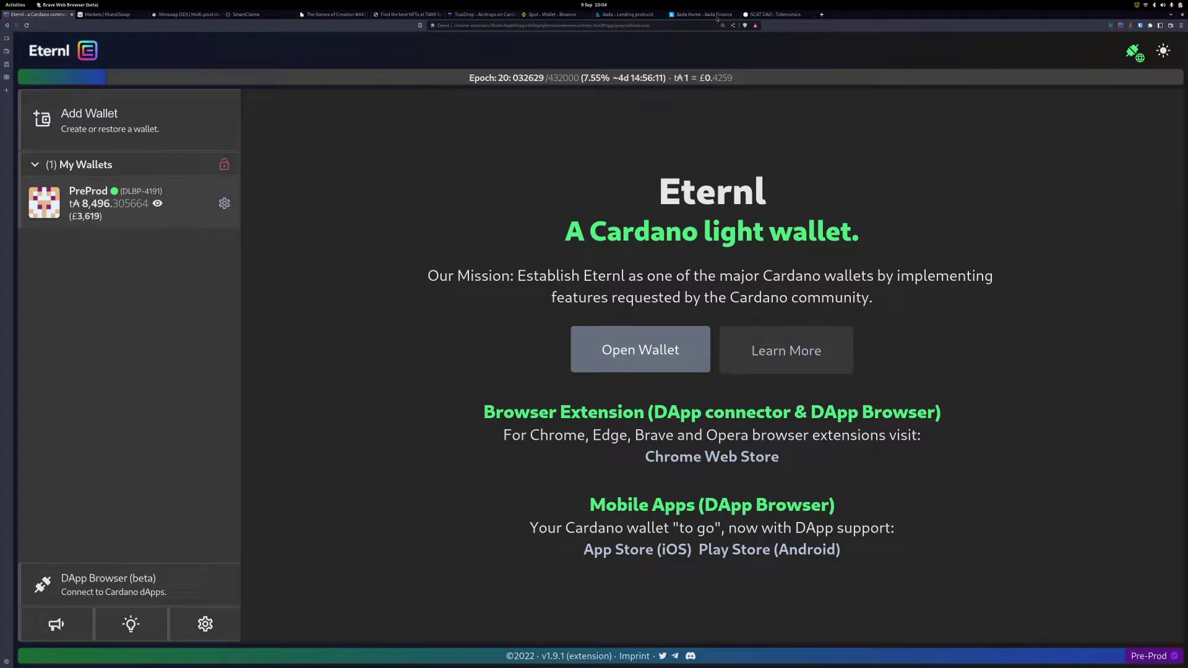
{"action": "left_click", "coordinate": [124, 201]}
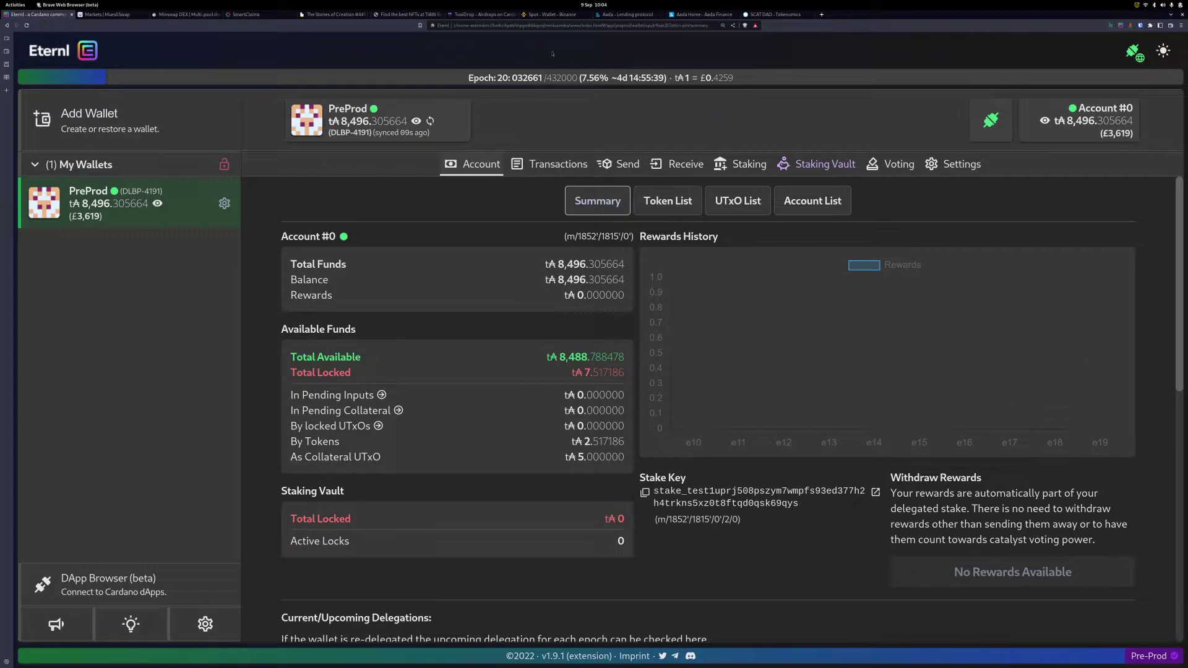
Step: Return to the Aada lending application and connect the wallet to it
{"action": "left_click", "coordinate": [637, 14]}
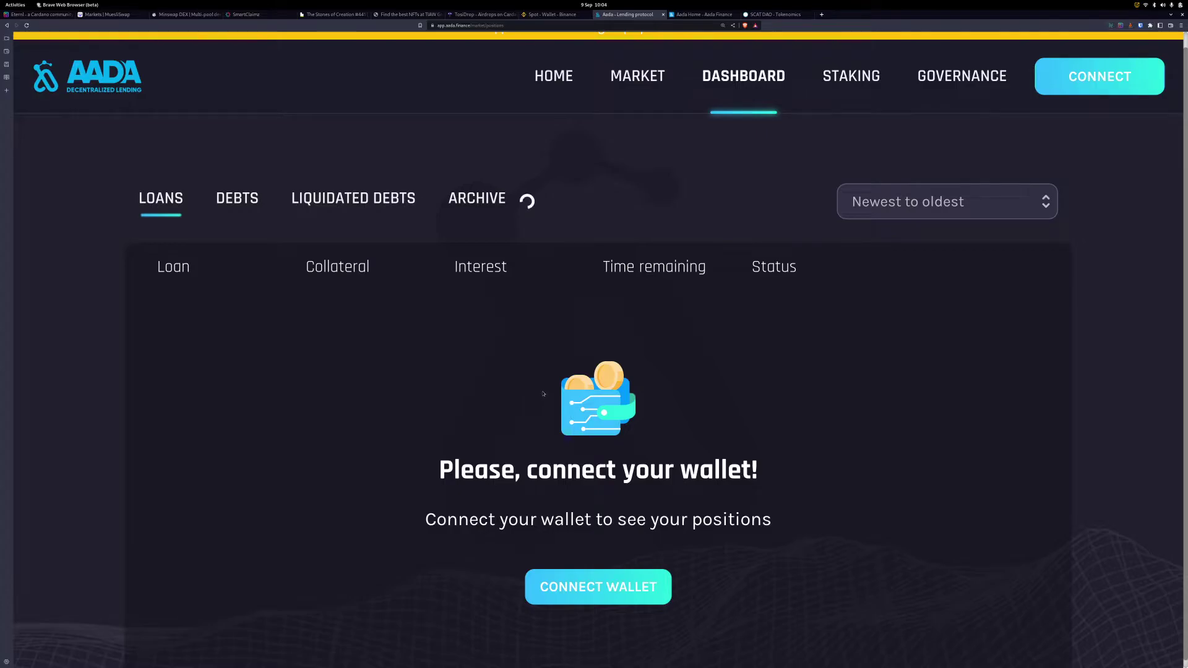
{"action": "left_click", "coordinate": [1086, 90]}
{"action": "left_click", "coordinate": [571, 382]}
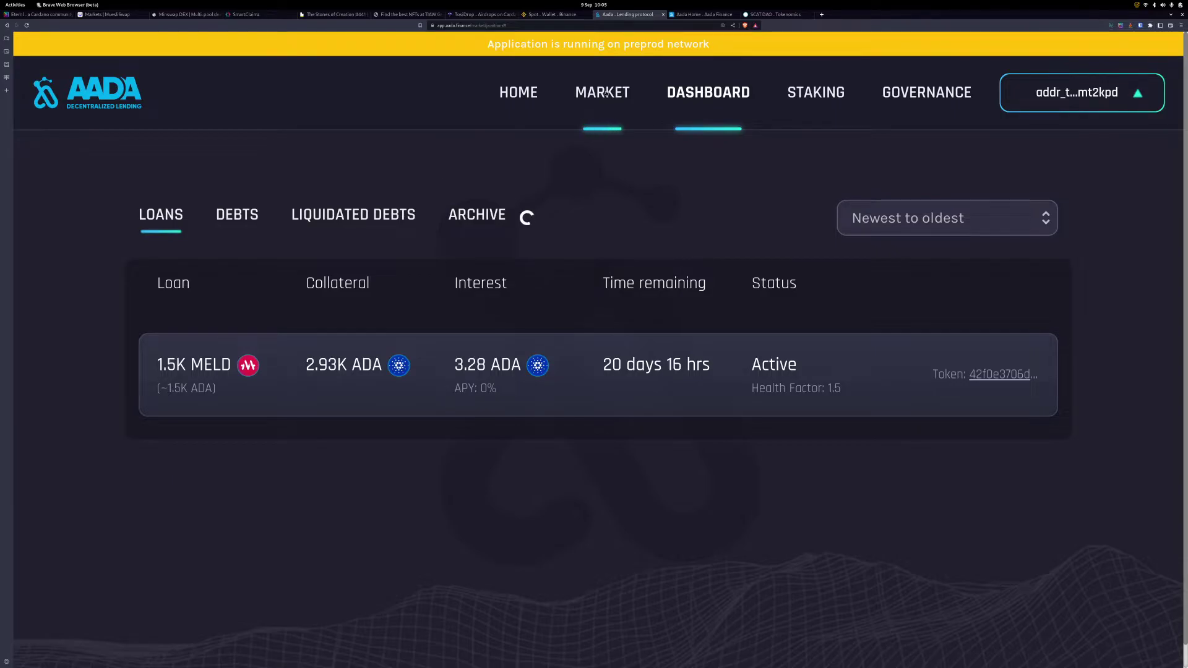
Step: Go to Aada's Home page with the testnet instructions and open the Cardano Faucet link from step 1
{"action": "left_click", "coordinate": [585, 129]}
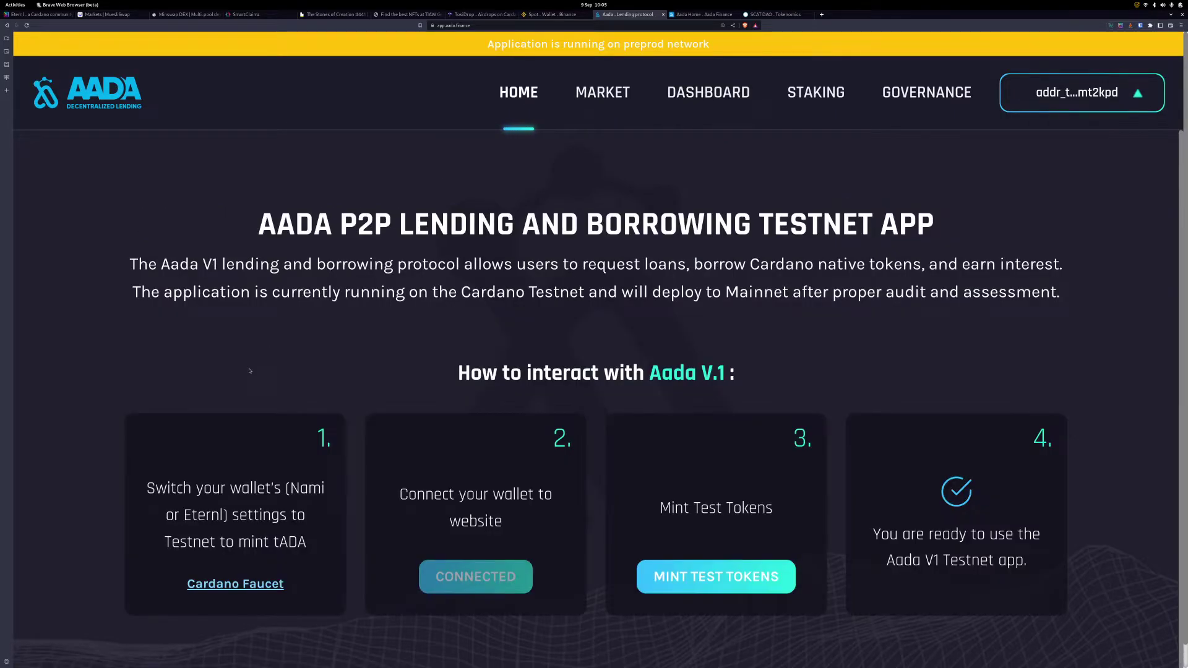
{"action": "scroll", "coordinate": [499, 458], "scroll_direction": "down", "scroll_amount": 1}
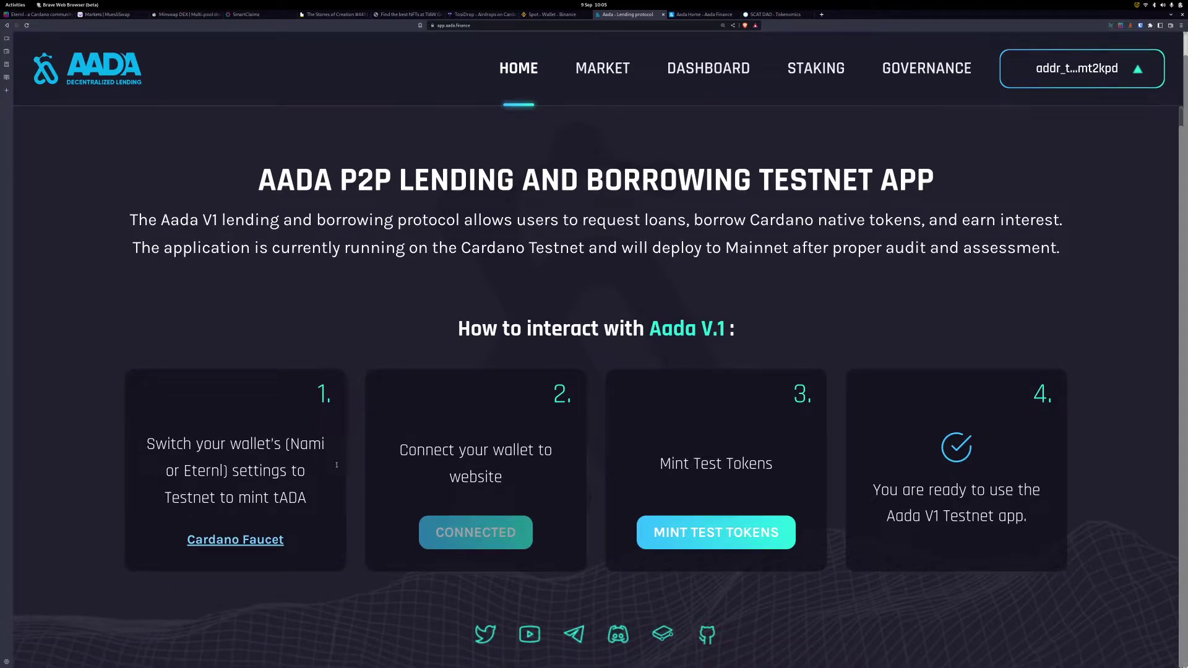
{"action": "left_click", "coordinate": [246, 543]}
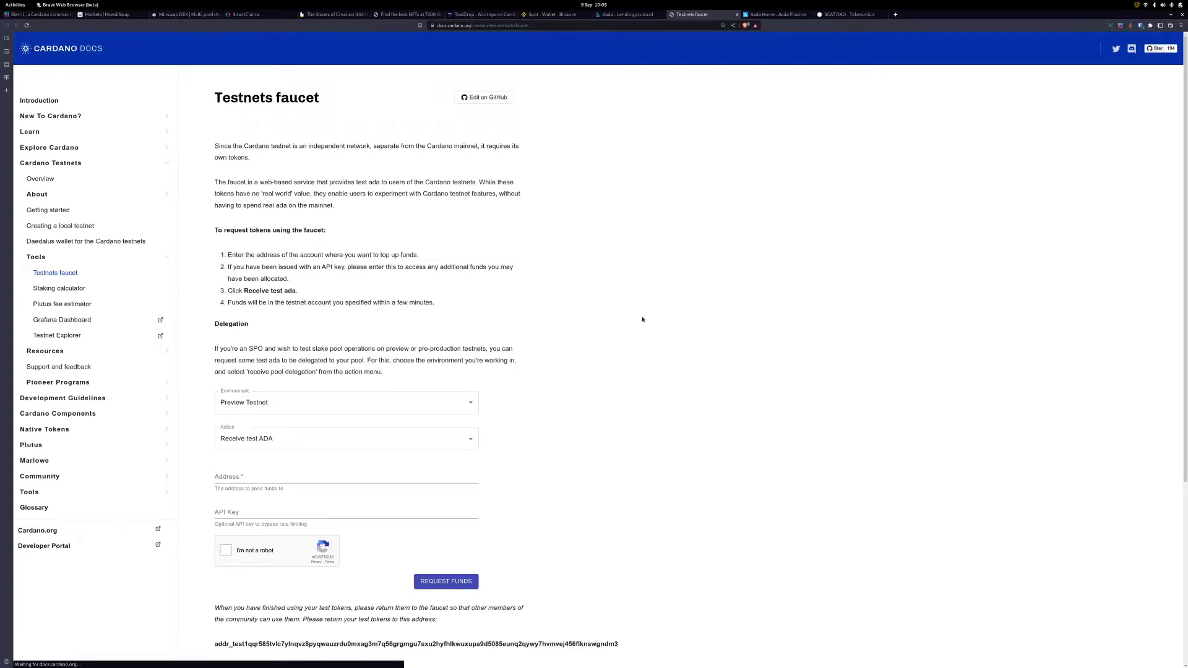
Step: Copy the PreProd wallet's receive address in Eternl
{"action": "left_click", "coordinate": [19, 15]}
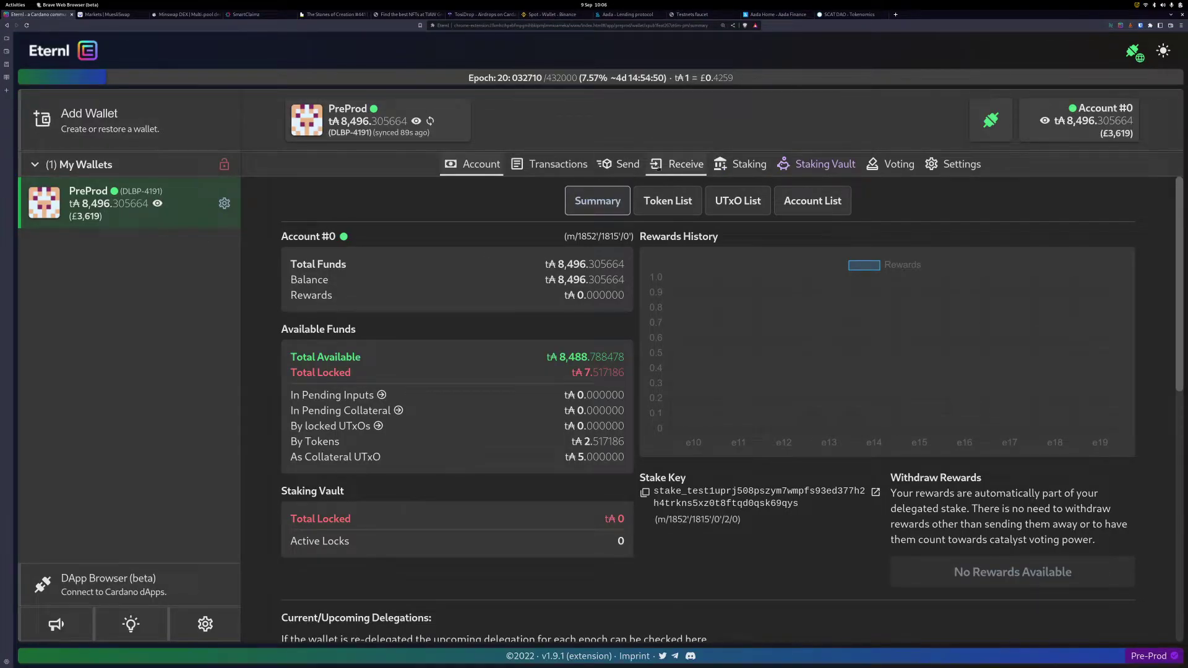
{"action": "left_click", "coordinate": [669, 177]}
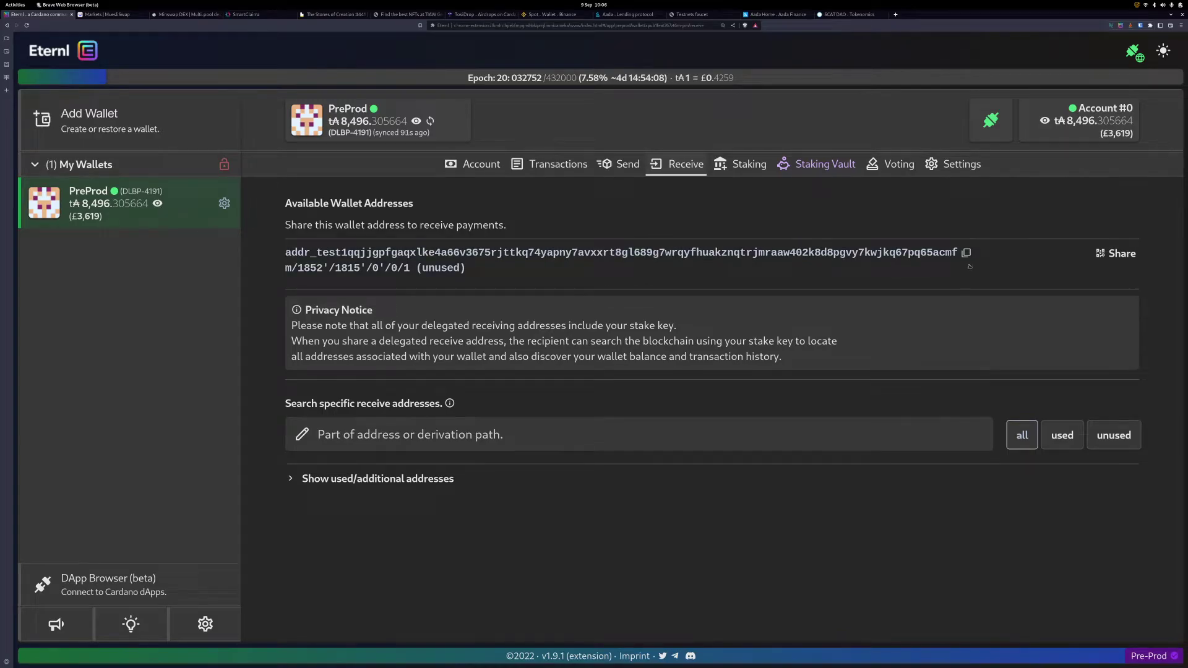
{"action": "left_click", "coordinate": [966, 253]}
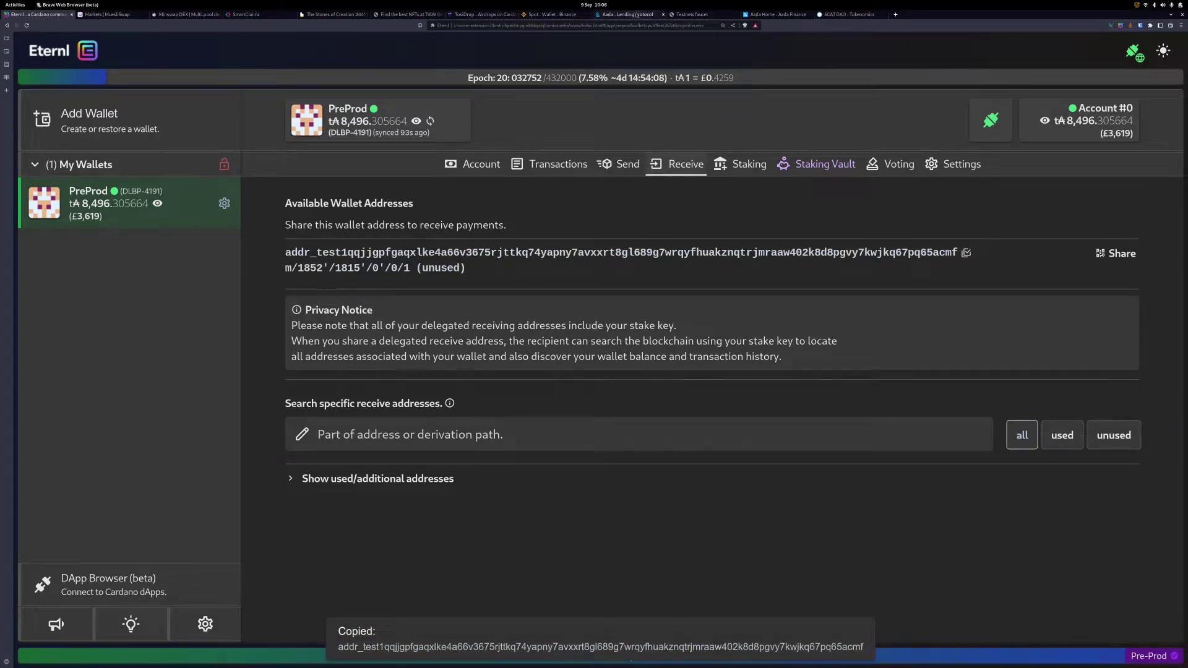
Step: Switch to the Testnets faucet page, enlarge it to 300%, and set the request form's environment to Preprod Testnet
{"action": "left_click", "coordinate": [628, 14]}
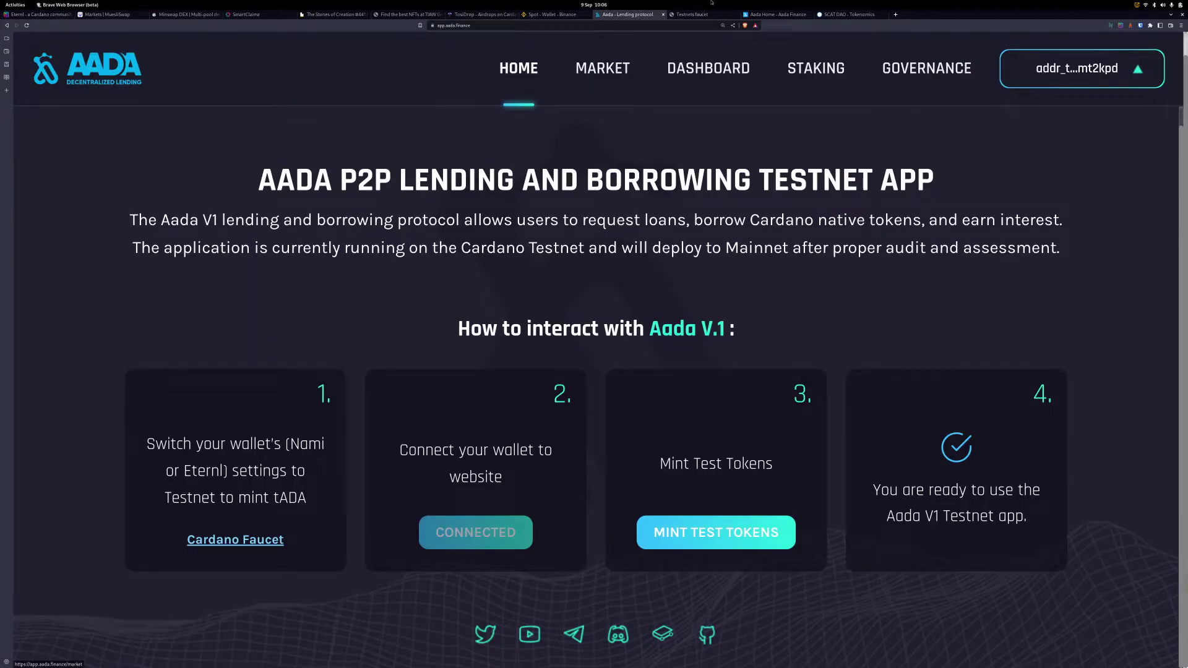
{"action": "left_click", "coordinate": [692, 14]}
{"action": "scroll", "coordinate": [347, 402], "scroll_direction": "down", "scroll_amount": 2}
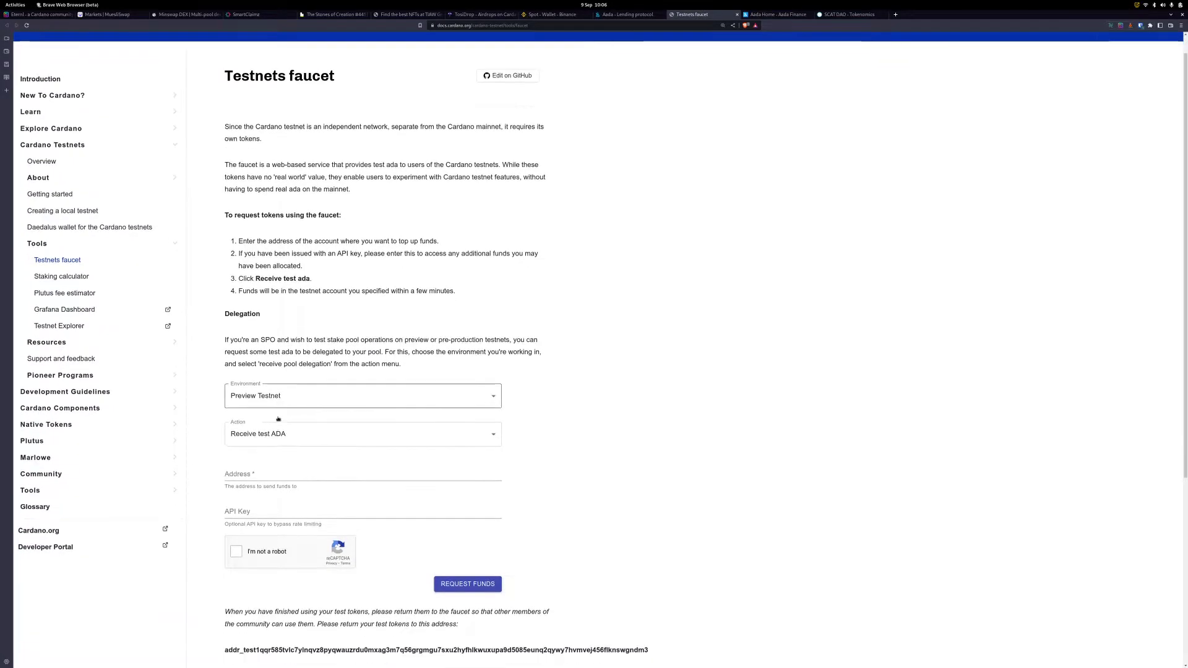
{"action": "scroll", "coordinate": [309, 406], "scroll_direction": "up", "scroll_amount": 7, "text": "ctrl"}
{"action": "scroll", "coordinate": [426, 383], "scroll_direction": "down", "scroll_amount": 7}
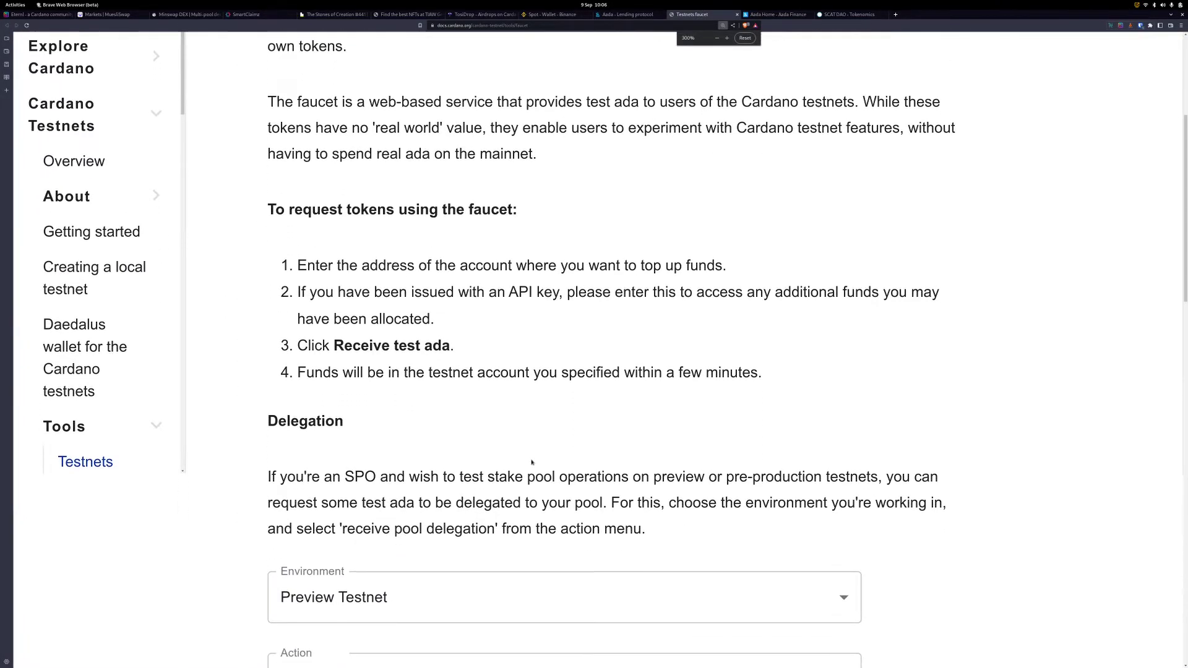
{"action": "left_click", "coordinate": [464, 281]}
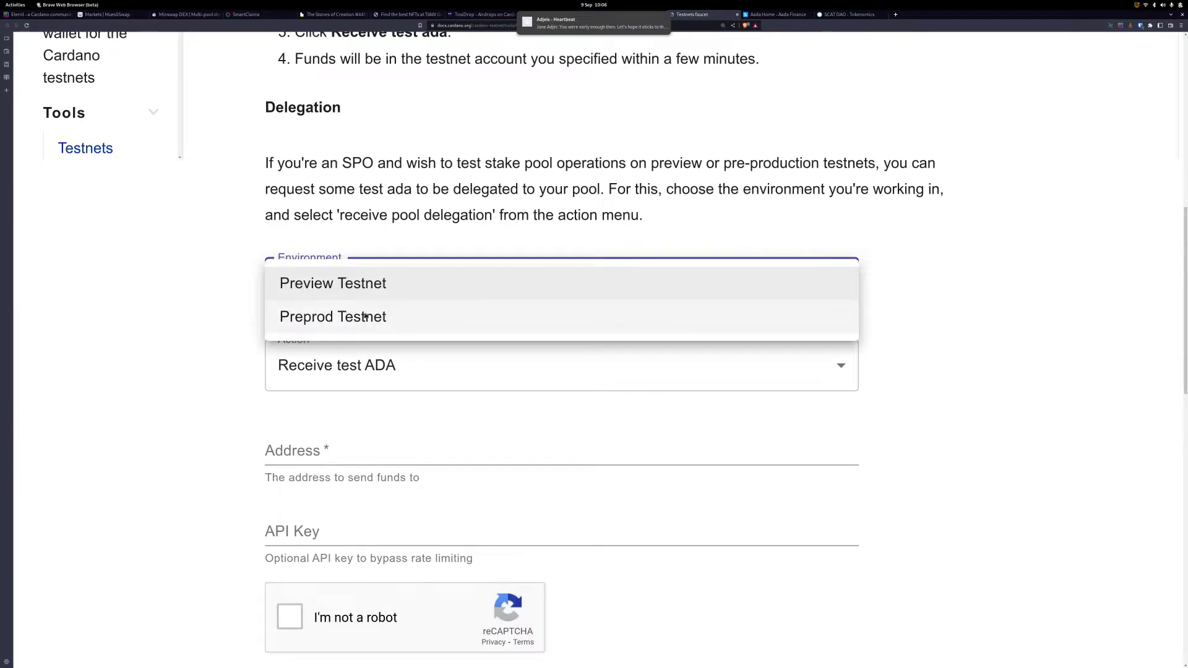
{"action": "left_click", "coordinate": [489, 315]}
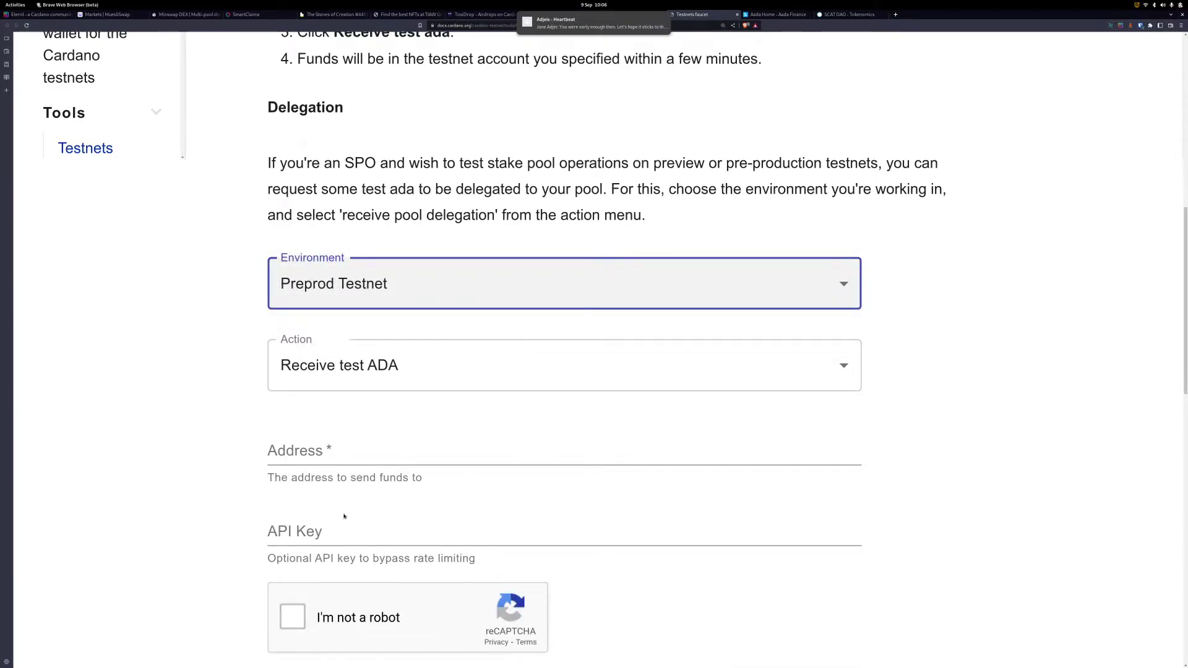
Step: Paste the copied wallet address into the faucet form, complete the robot check, and request the test funds
{"action": "left_click", "coordinate": [338, 460]}
{"action": "key", "text": "ctrl+v"}
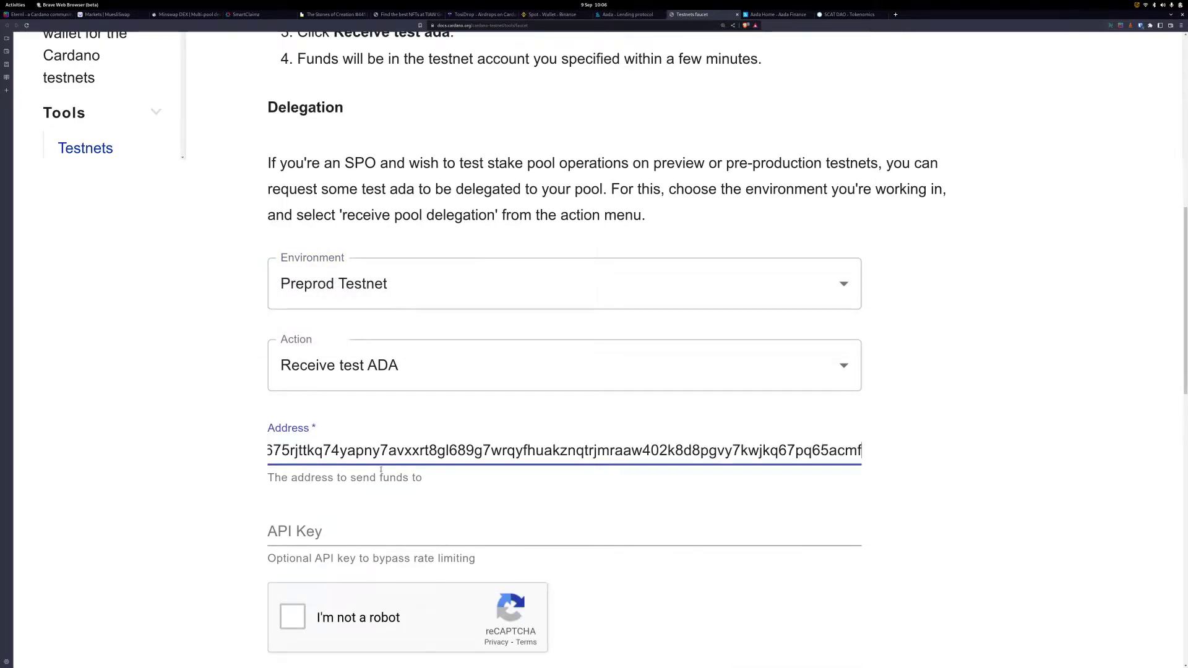
{"action": "left_click", "coordinate": [292, 616]}
{"action": "scroll", "coordinate": [713, 586], "scroll_direction": "down", "scroll_amount": 1}
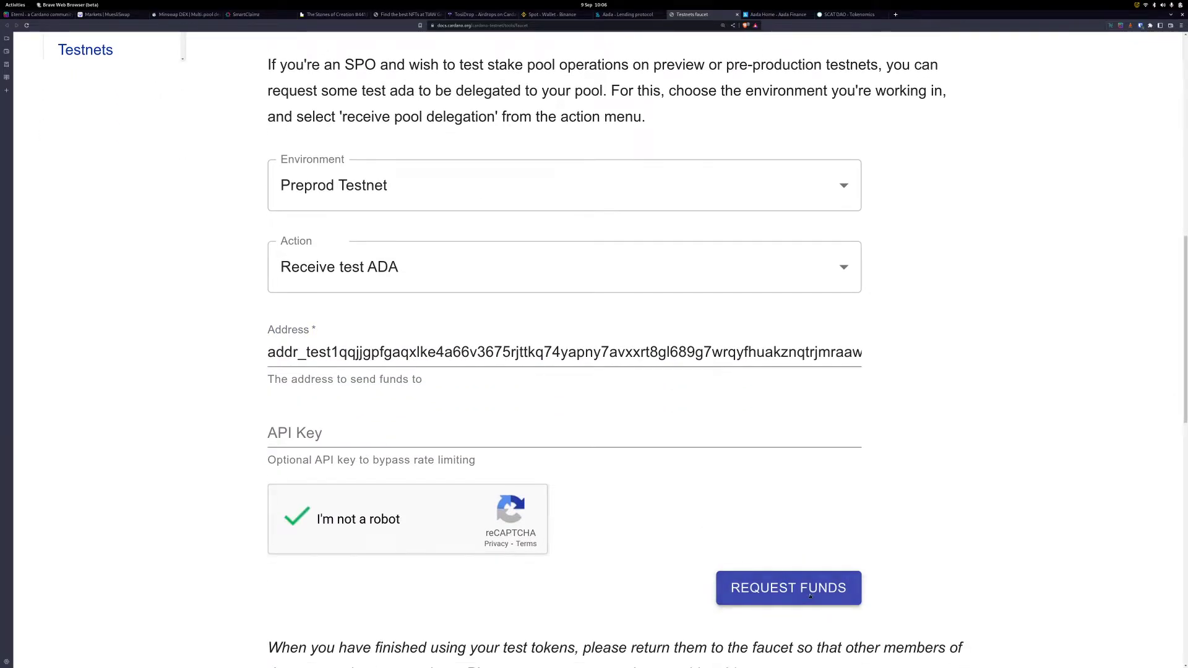
{"action": "left_click", "coordinate": [780, 586]}
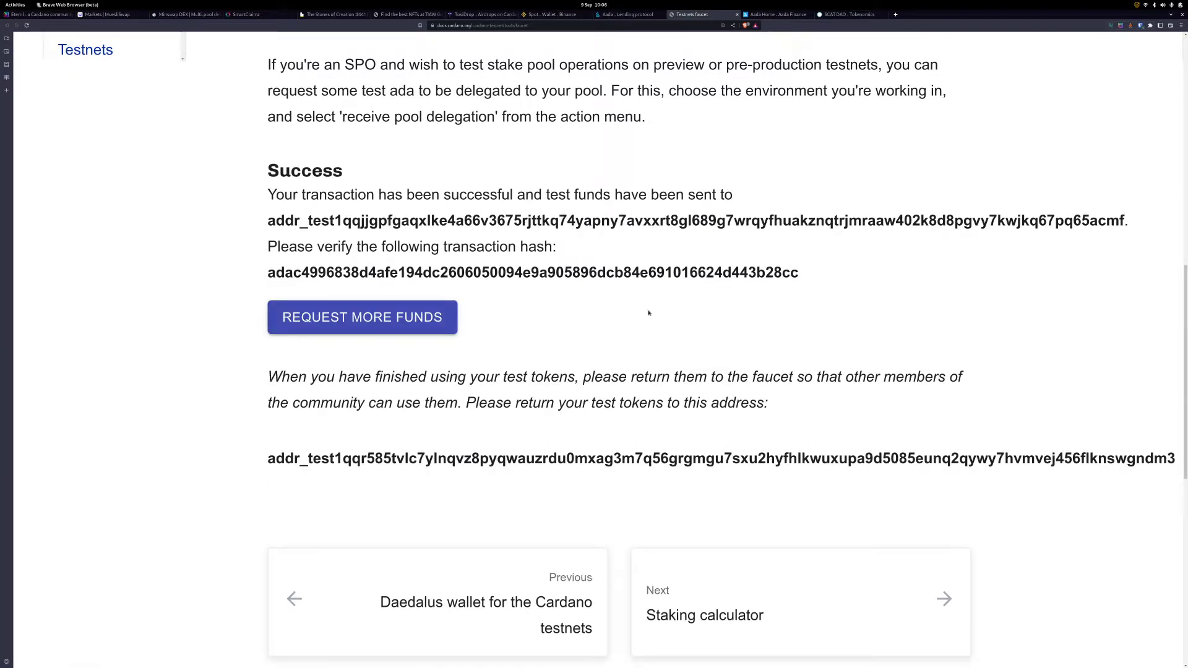
Step: Highlight the transaction hash in the faucet's result and review the request instructions above it
{"action": "double_click", "coordinate": [485, 271]}
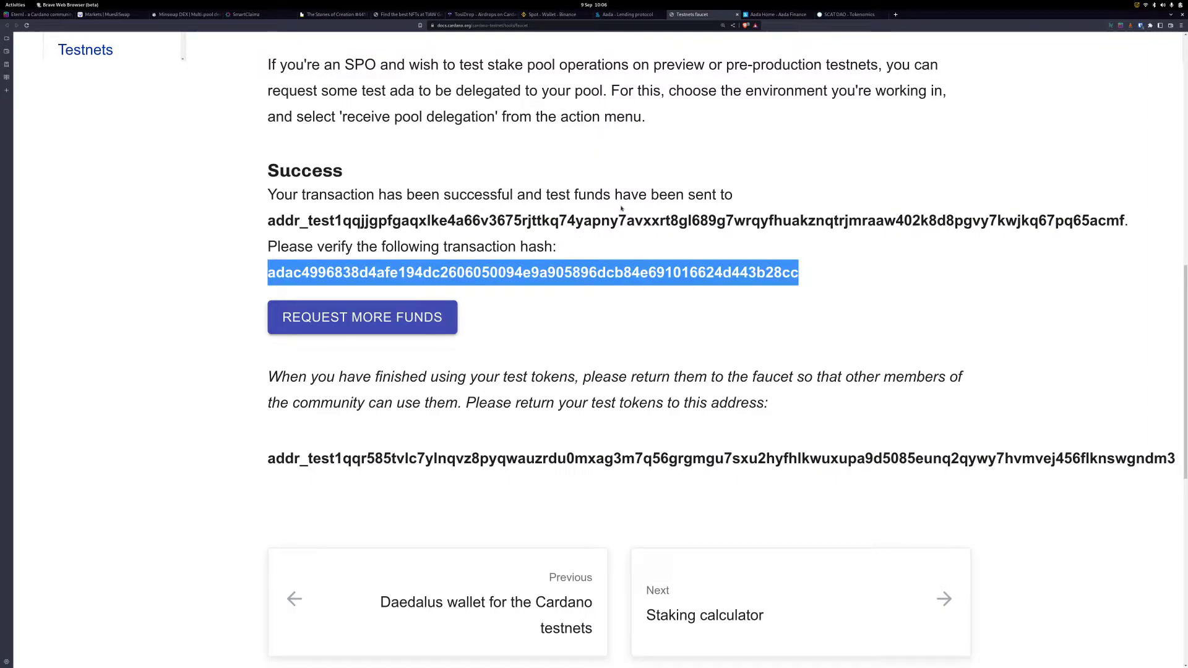
{"action": "scroll", "coordinate": [617, 365], "scroll_direction": "up", "scroll_amount": 6}
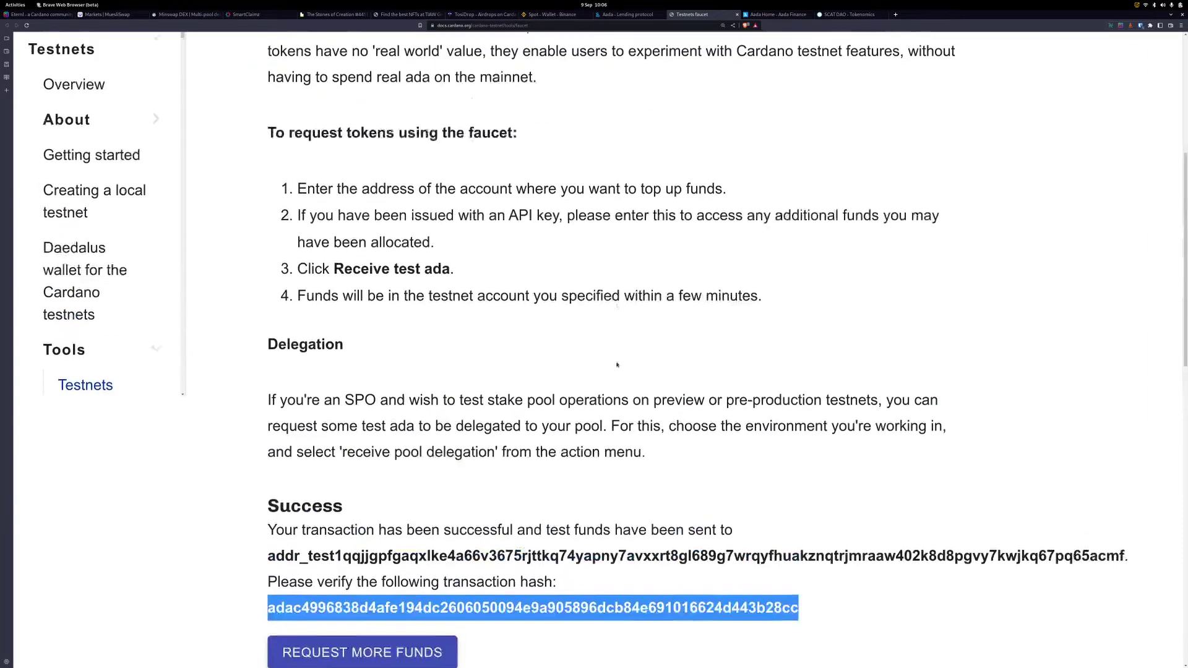
{"action": "left_click", "coordinate": [811, 123]}
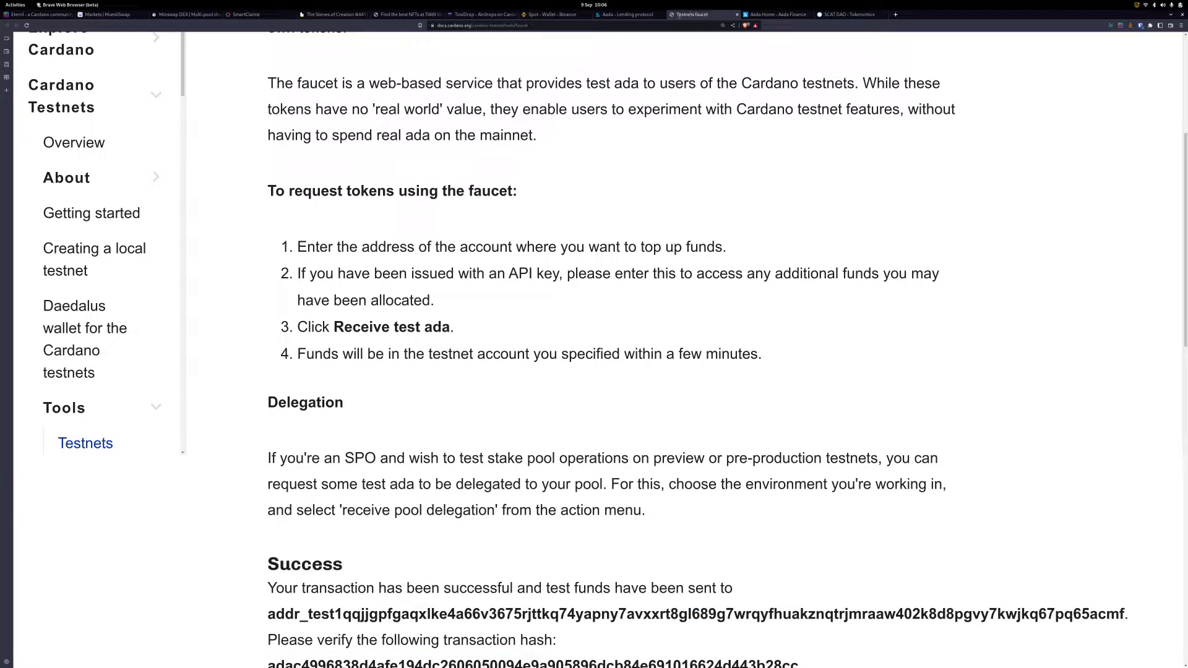
Step: Resync the PreProd wallet in Eternl and open its transaction history
{"action": "left_click", "coordinate": [38, 14]}
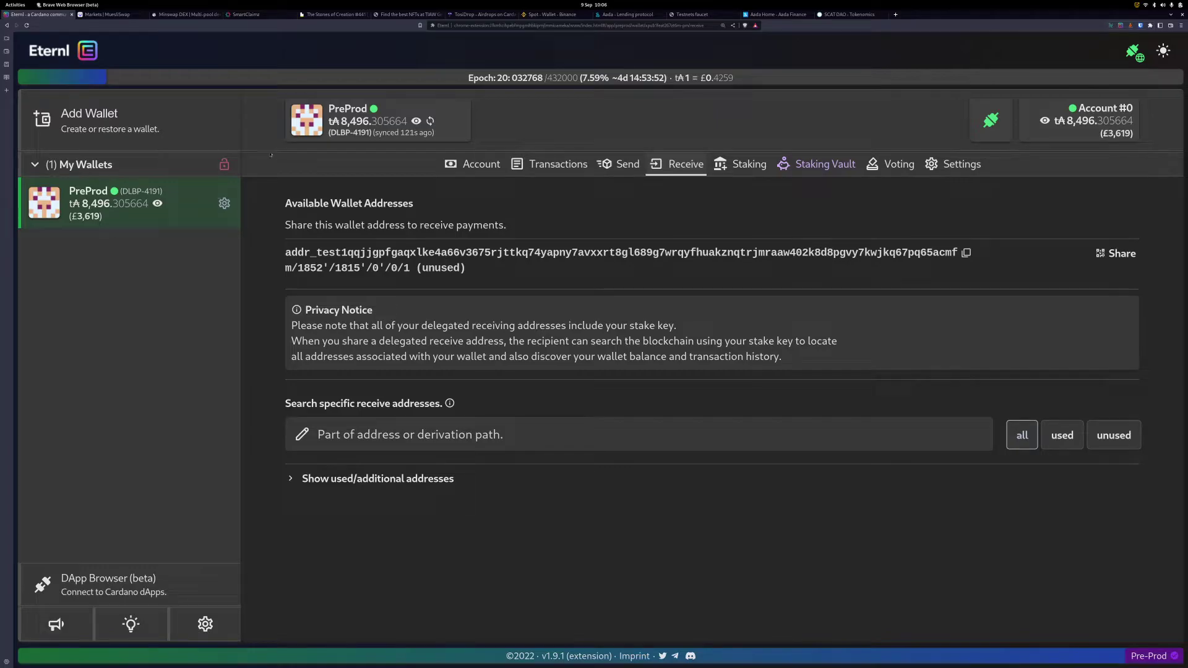
{"action": "left_click", "coordinate": [428, 120]}
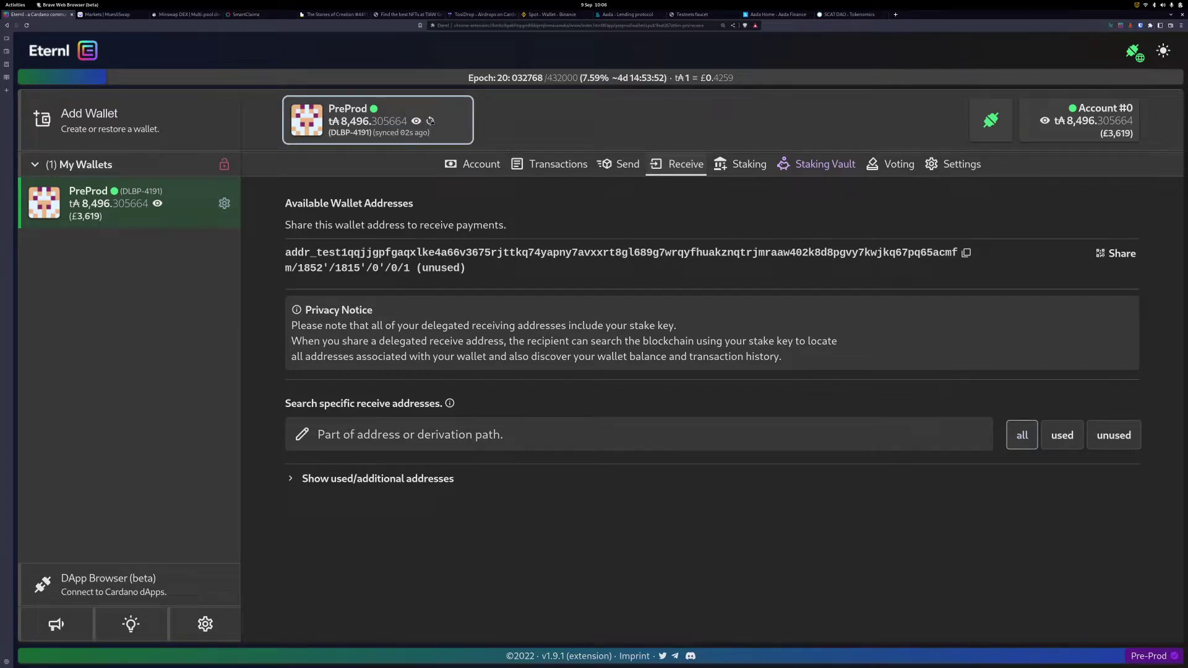
{"action": "left_click", "coordinate": [552, 164]}
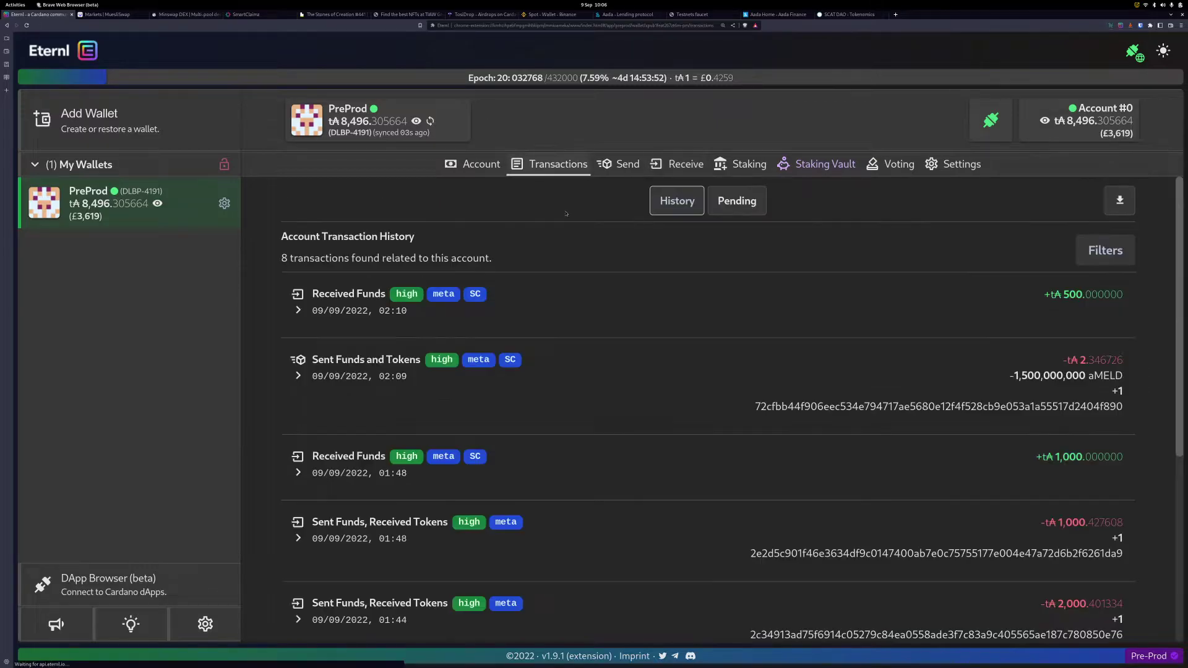
Step: Remove all non-pending entries from the wallet's pending transactions and return to the transaction history
{"action": "left_click", "coordinate": [745, 199]}
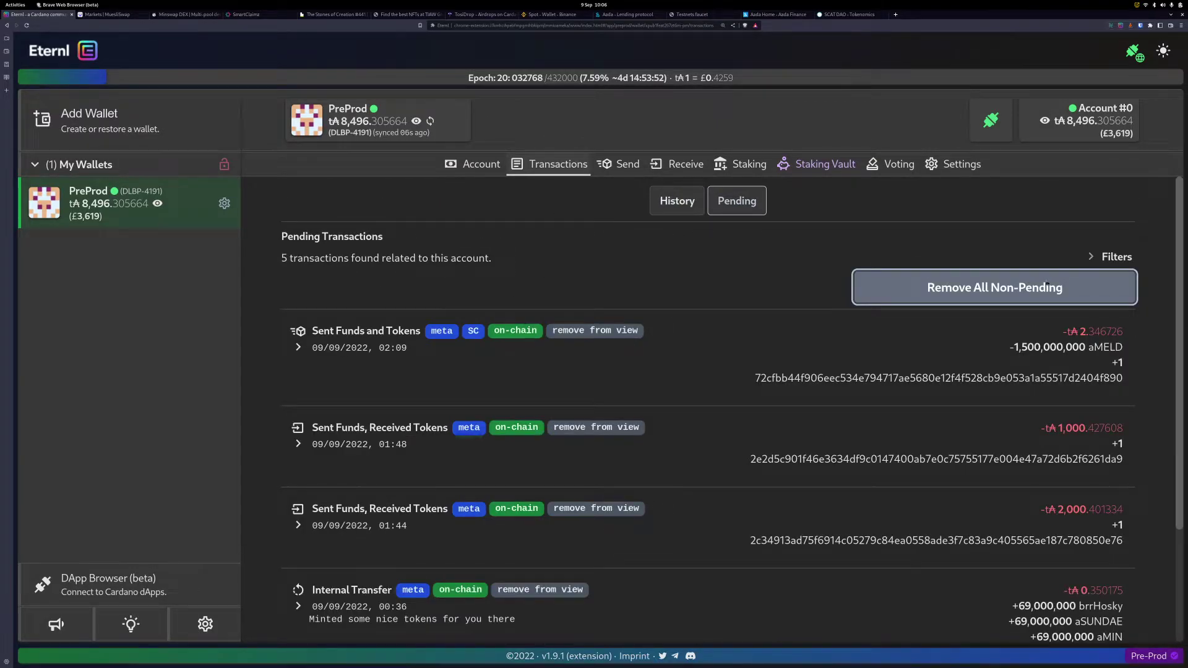
{"action": "left_click", "coordinate": [1046, 285]}
{"action": "left_click", "coordinate": [681, 200]}
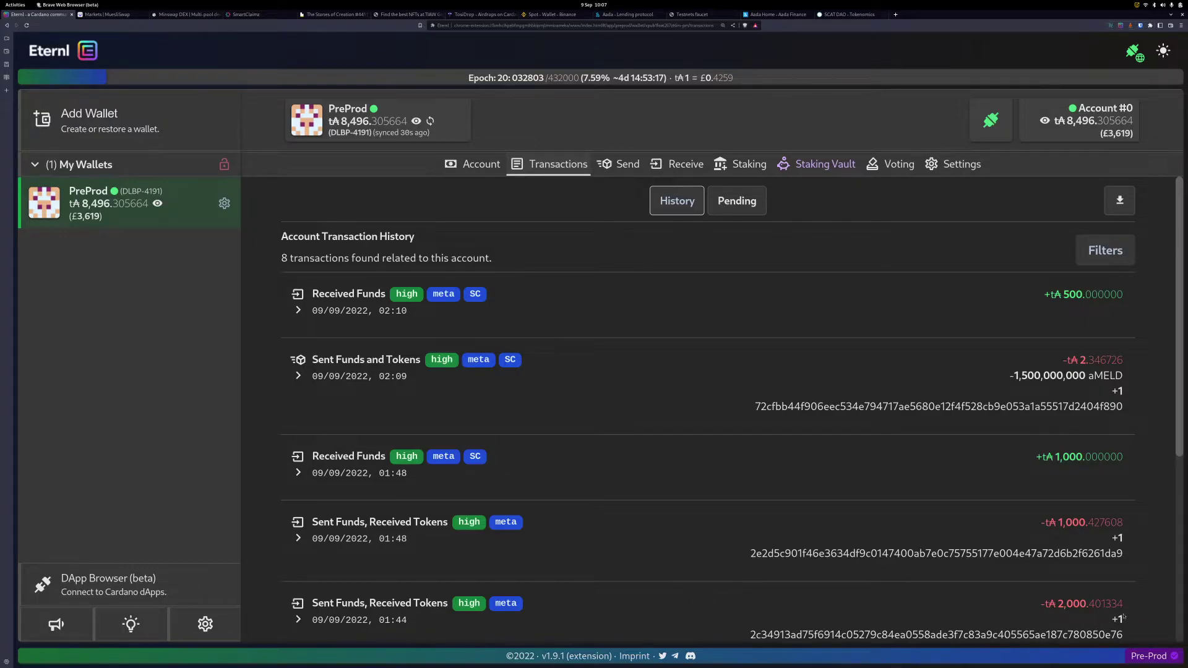
Step: Enlarge the Eternl page and reopen the PreProd wallet's account summary to check its balance
{"action": "key", "text": "ctrl+plus"}
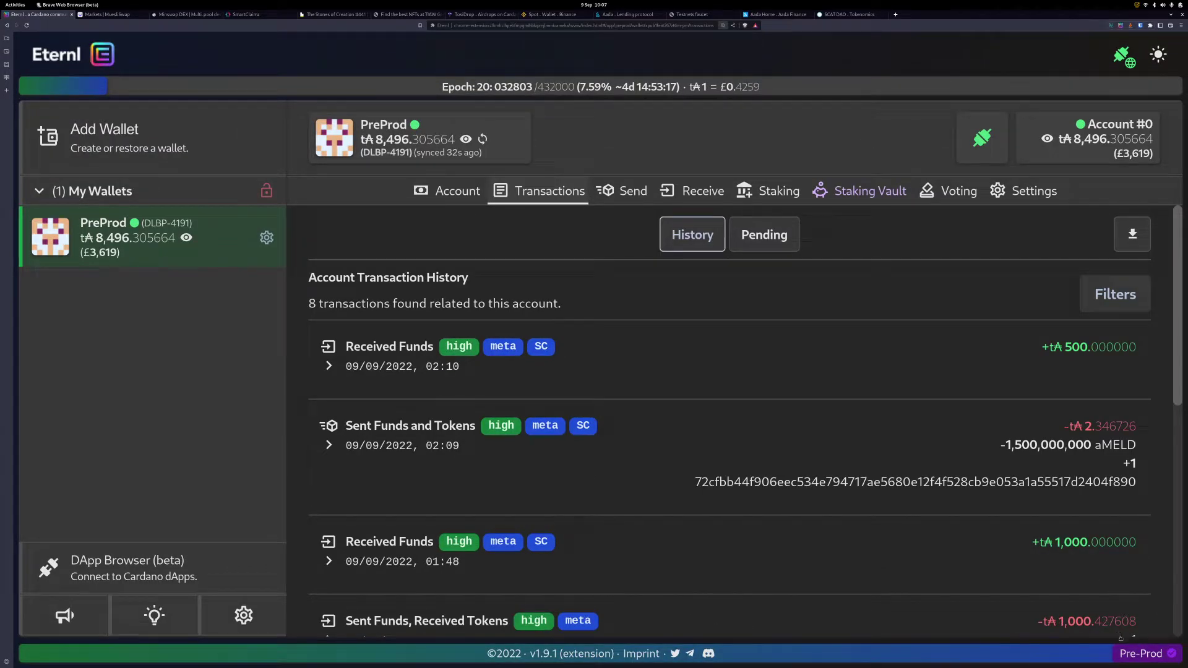
{"action": "left_click", "coordinate": [1145, 655]}
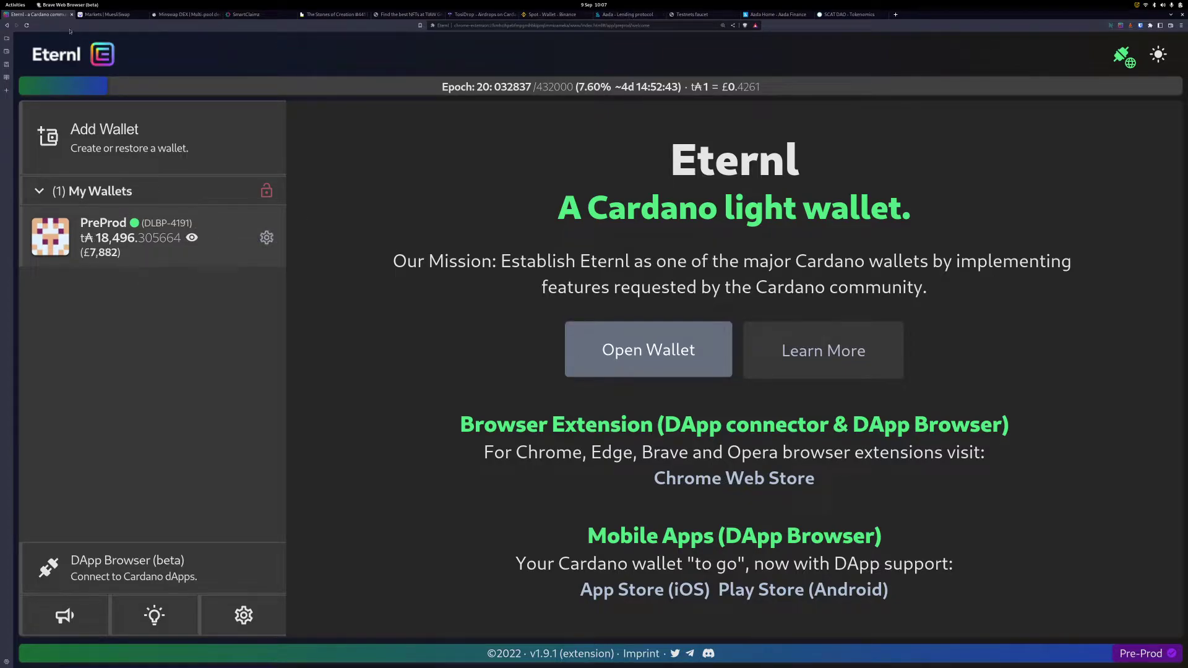
{"action": "left_click", "coordinate": [146, 253]}
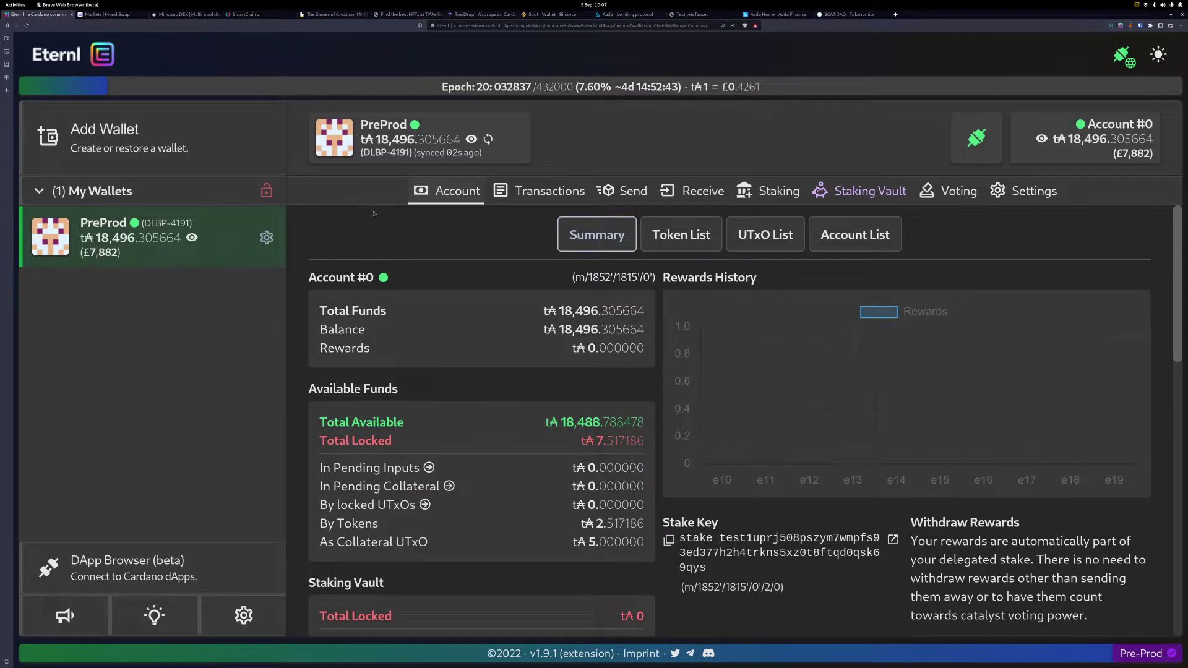
Step: Review the faucet page's transaction result and its note on returning unused test tokens
{"action": "left_click", "coordinate": [693, 14]}
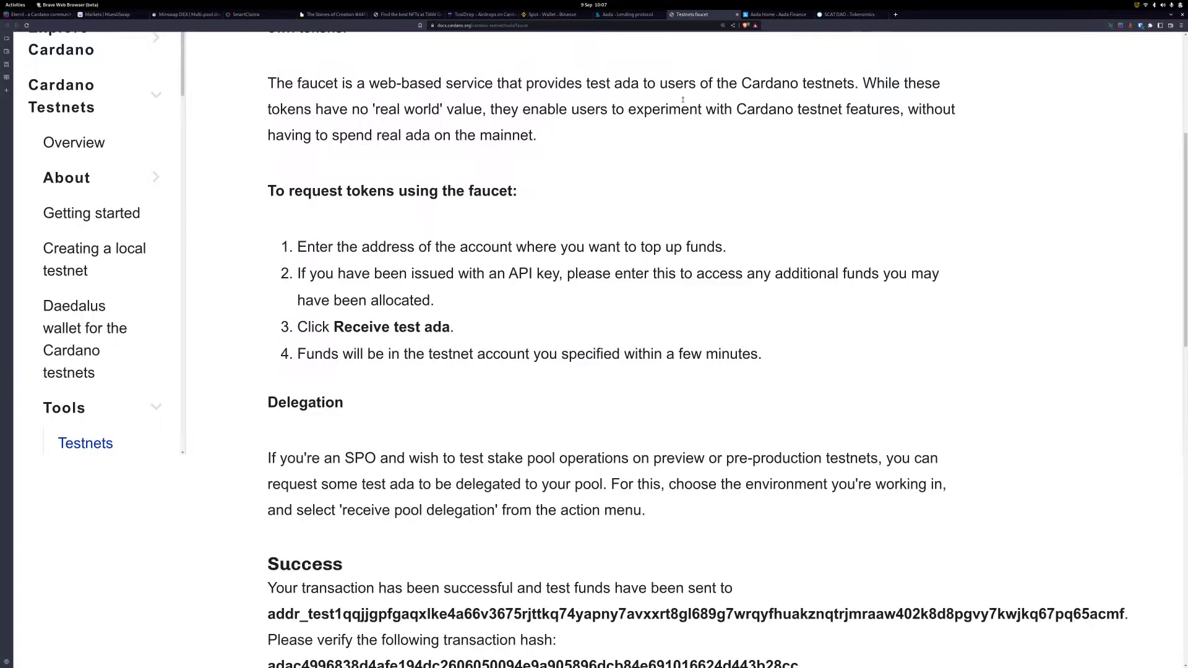
{"action": "scroll", "coordinate": [528, 310], "scroll_direction": "down", "scroll_amount": 5}
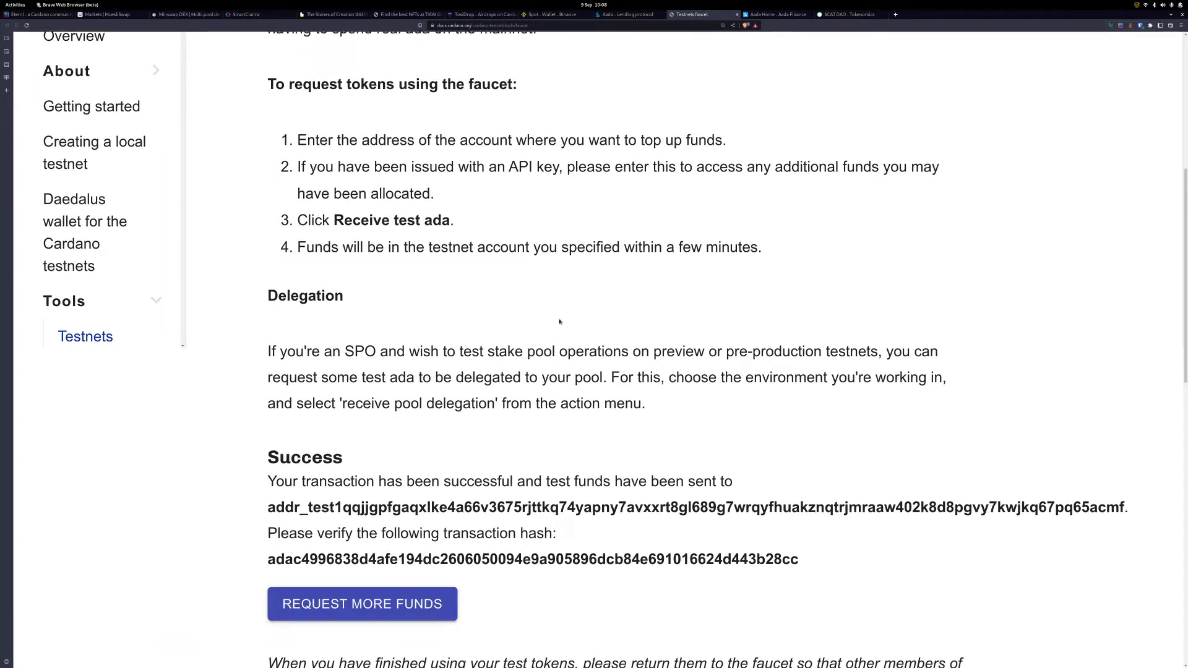
{"action": "scroll", "coordinate": [539, 369], "scroll_direction": "down", "scroll_amount": 1}
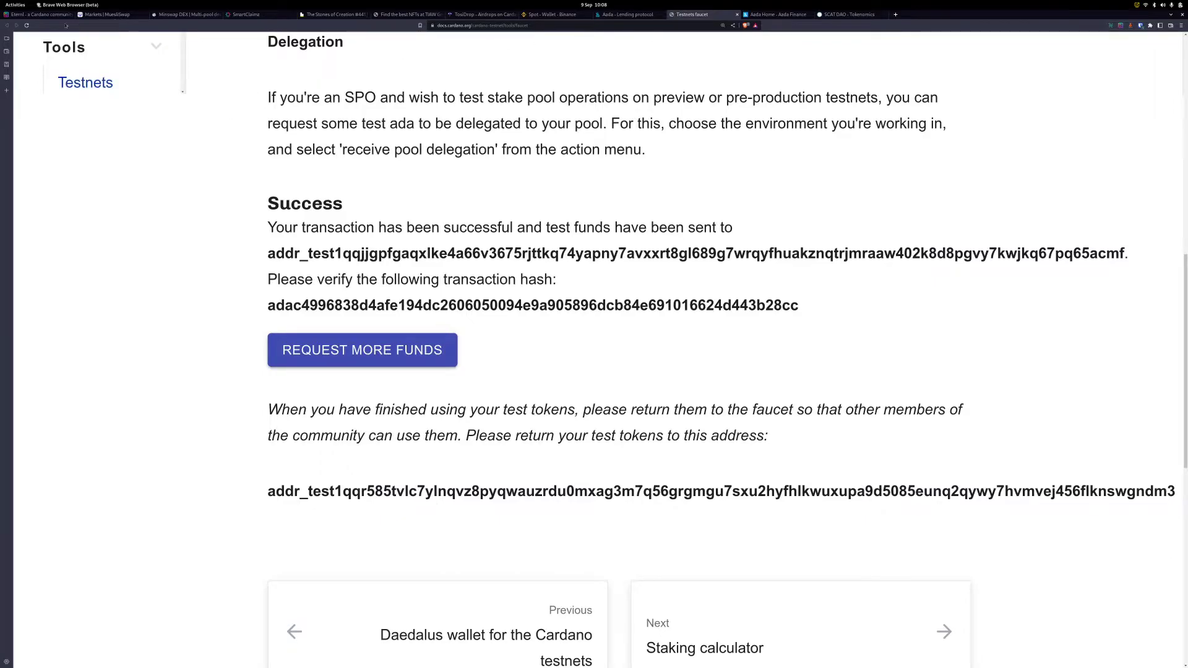
Step: In the PreProd wallet's settings, switch Collateral off and on again and expand its details
{"action": "left_click", "coordinate": [35, 14]}
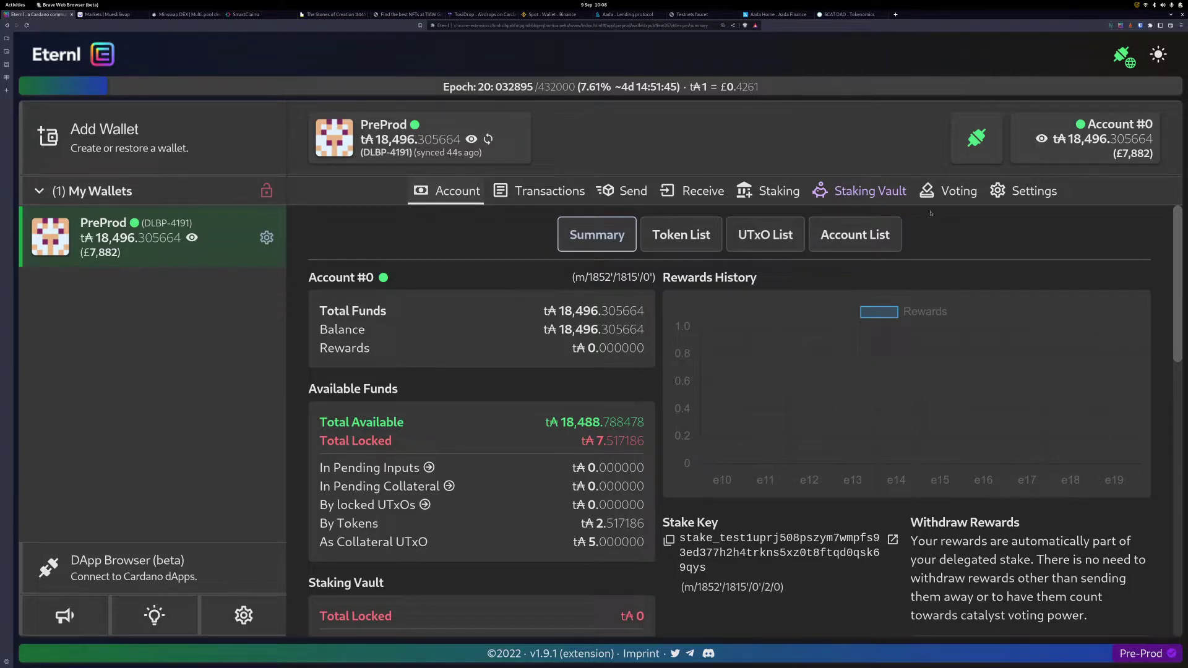
{"action": "left_click", "coordinate": [1030, 191]}
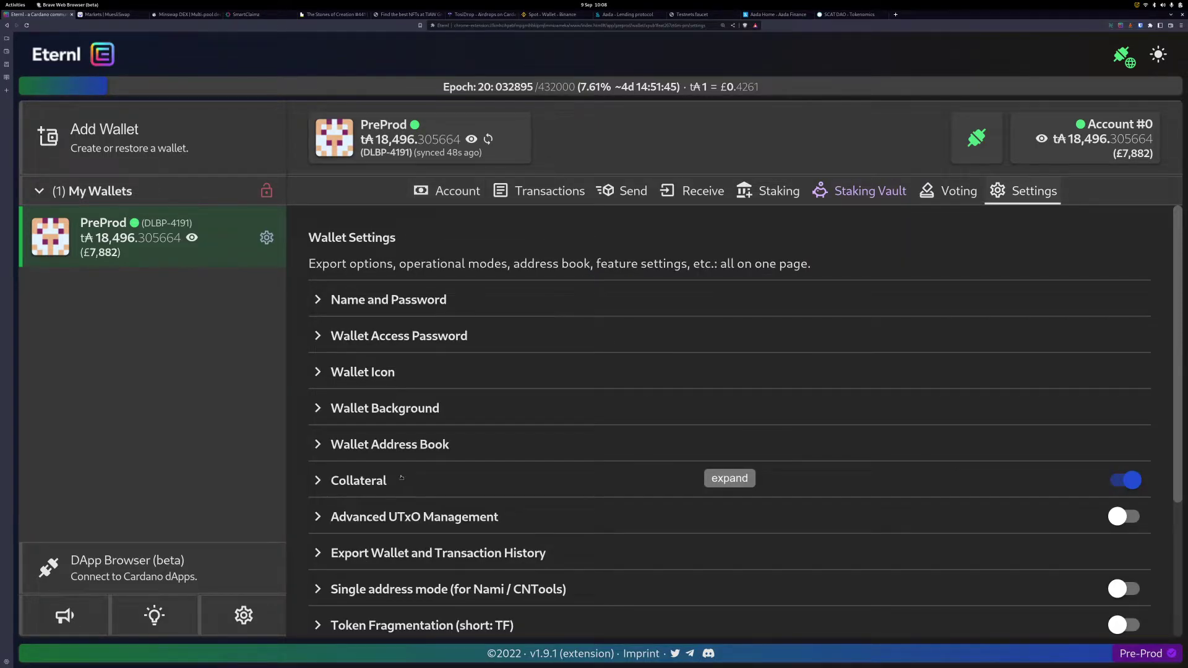
{"action": "scroll", "coordinate": [402, 477], "scroll_direction": "down", "scroll_amount": 1}
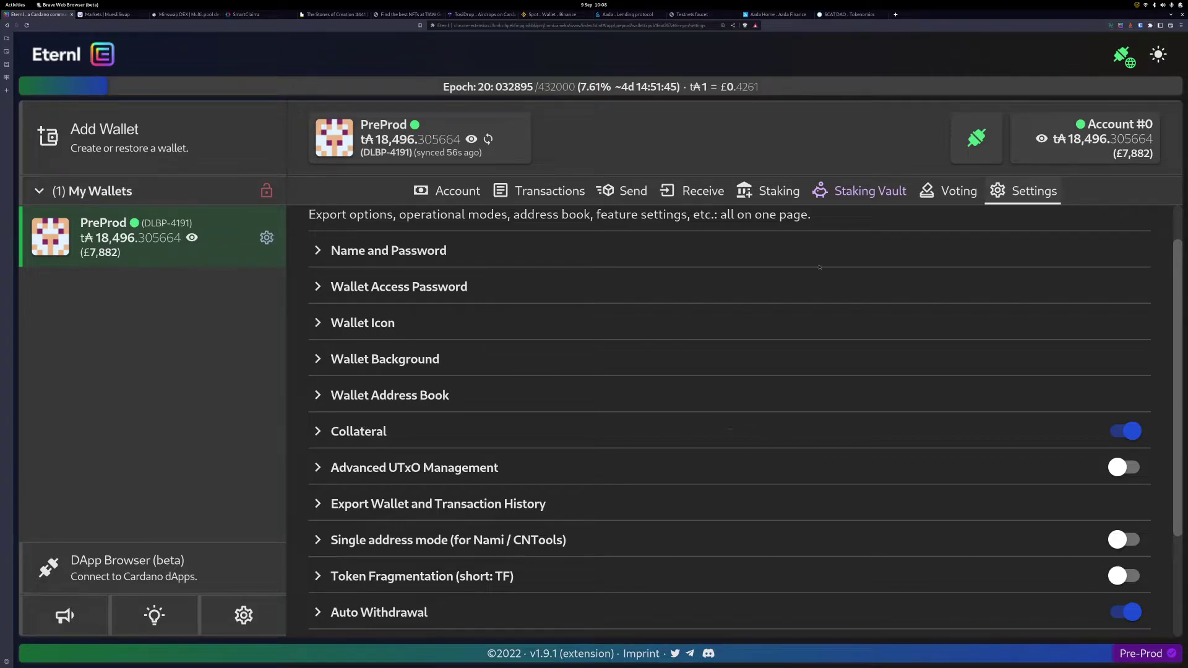
{"action": "left_click", "coordinate": [1127, 431]}
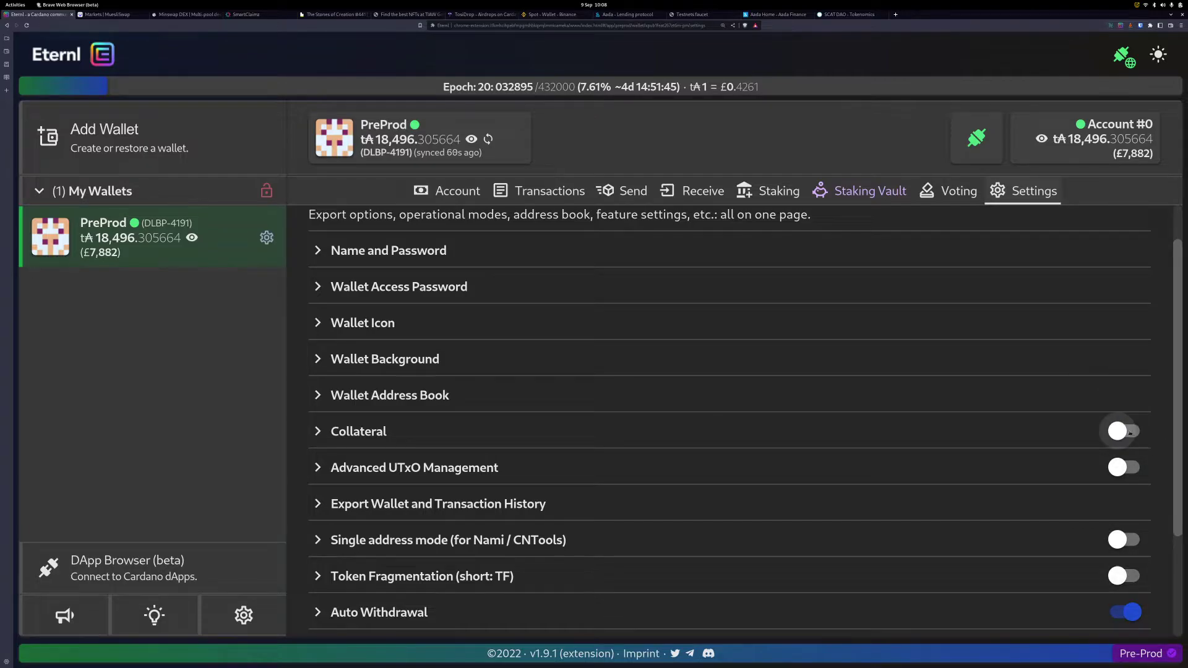
{"action": "left_click", "coordinate": [1127, 431]}
{"action": "scroll", "coordinate": [557, 371], "scroll_direction": "down", "scroll_amount": 1}
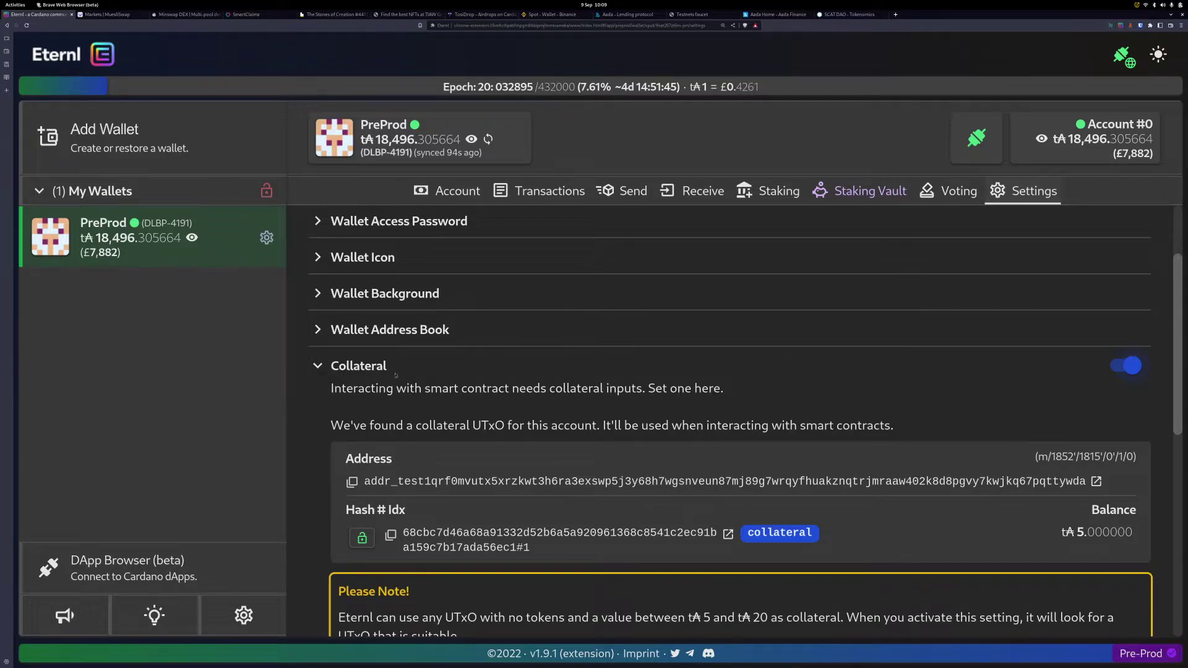
Step: Collapse the Collateral details and return to the PreProd wallet's account summary
{"action": "left_click", "coordinate": [367, 369]}
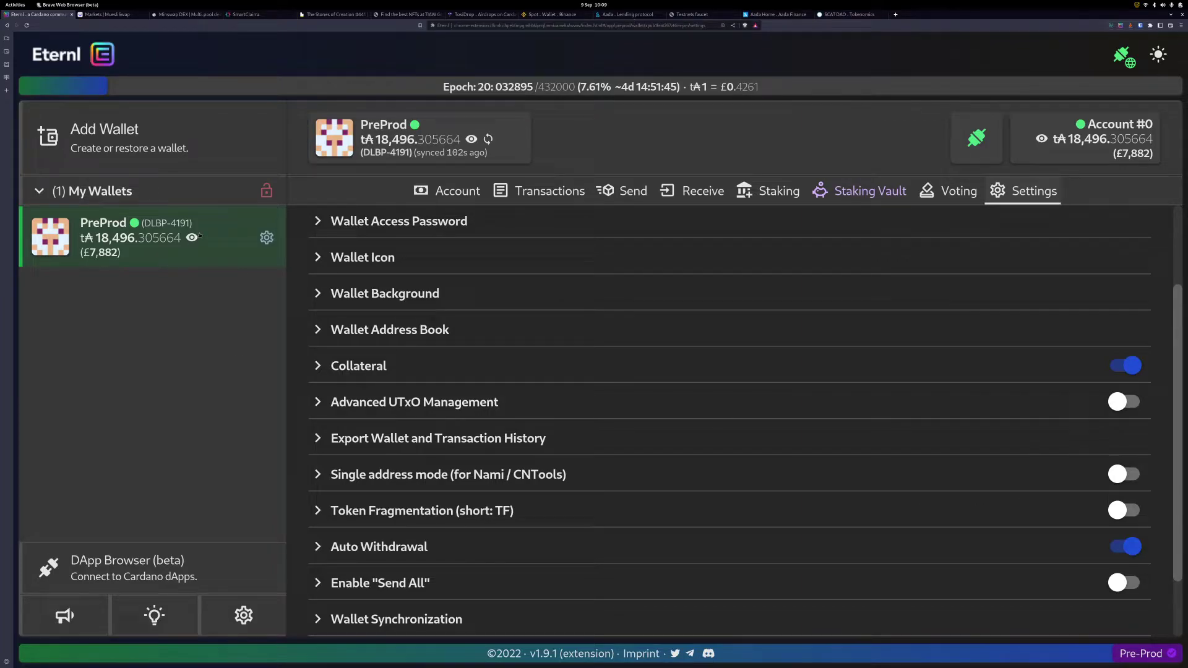
{"action": "left_click", "coordinate": [221, 237]}
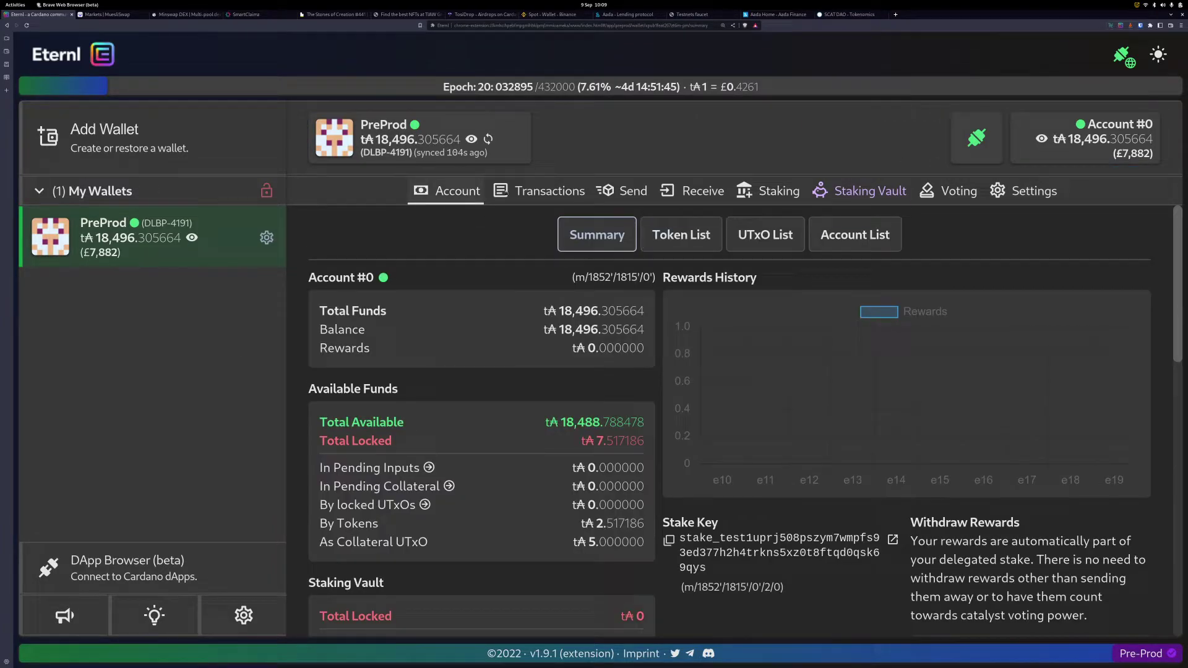
{"action": "left_click", "coordinate": [962, 146]}
Step: Switch to the Aada lending testnet app and check the connected Eternl wallet's token balances
{"action": "left_click", "coordinate": [617, 16]}
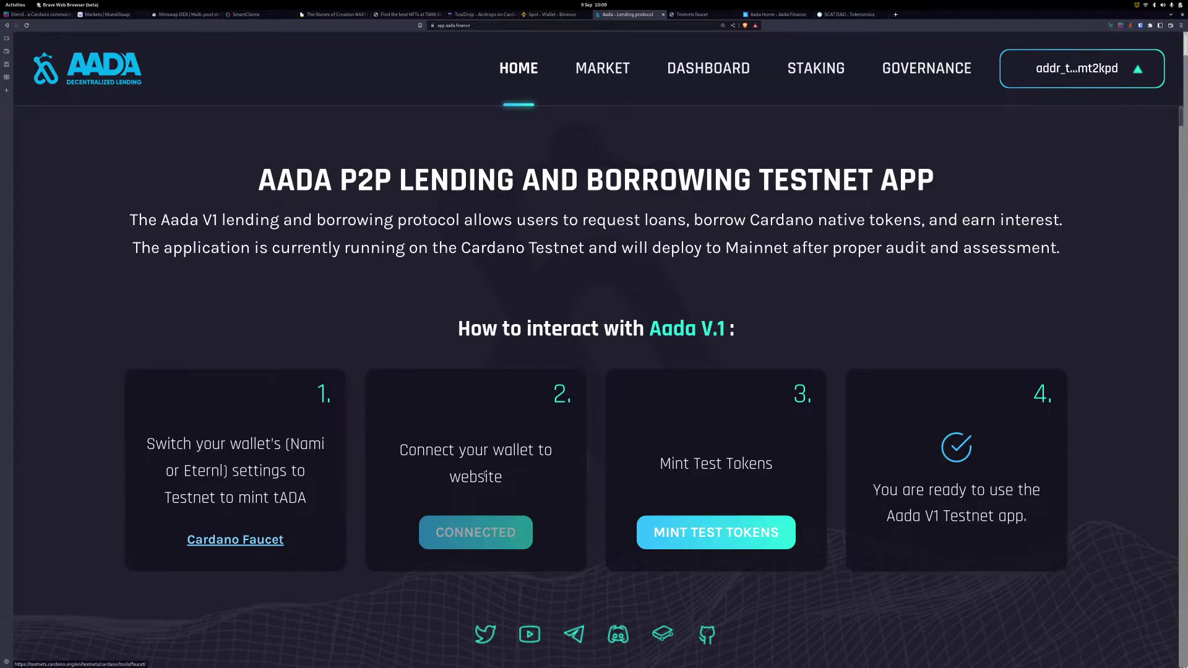
{"action": "left_click", "coordinate": [1069, 70]}
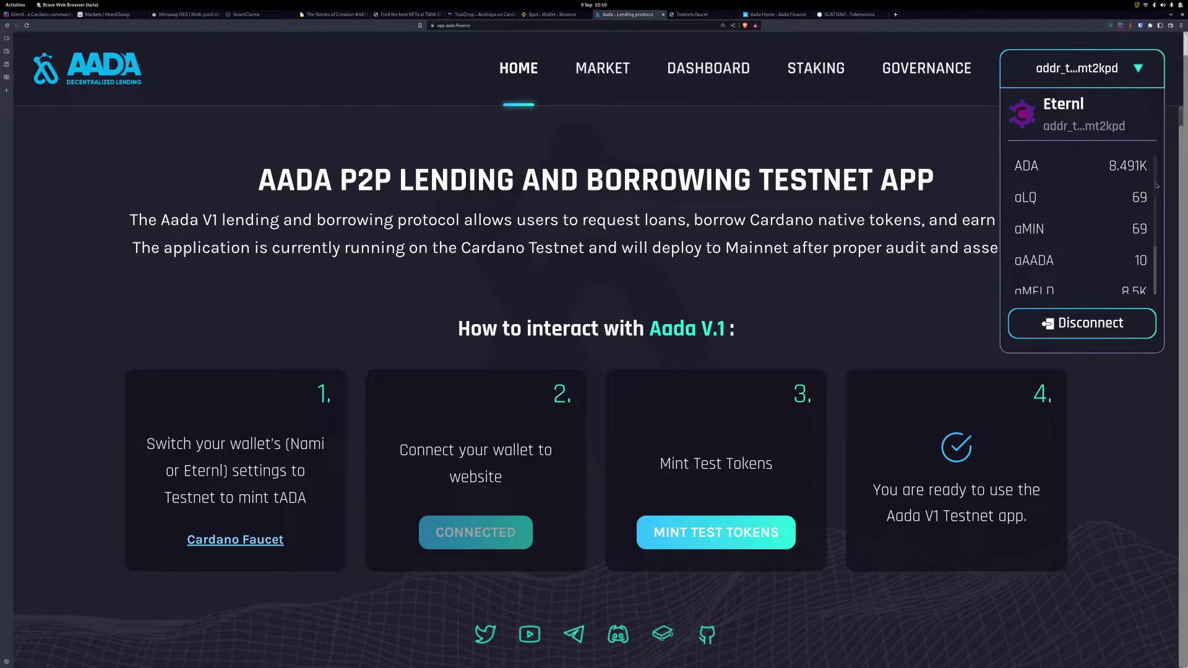
{"action": "scroll", "coordinate": [1154, 185], "scroll_direction": "down", "scroll_amount": 3}
{"action": "scroll", "coordinate": [1155, 170], "scroll_direction": "up", "scroll_amount": 3}
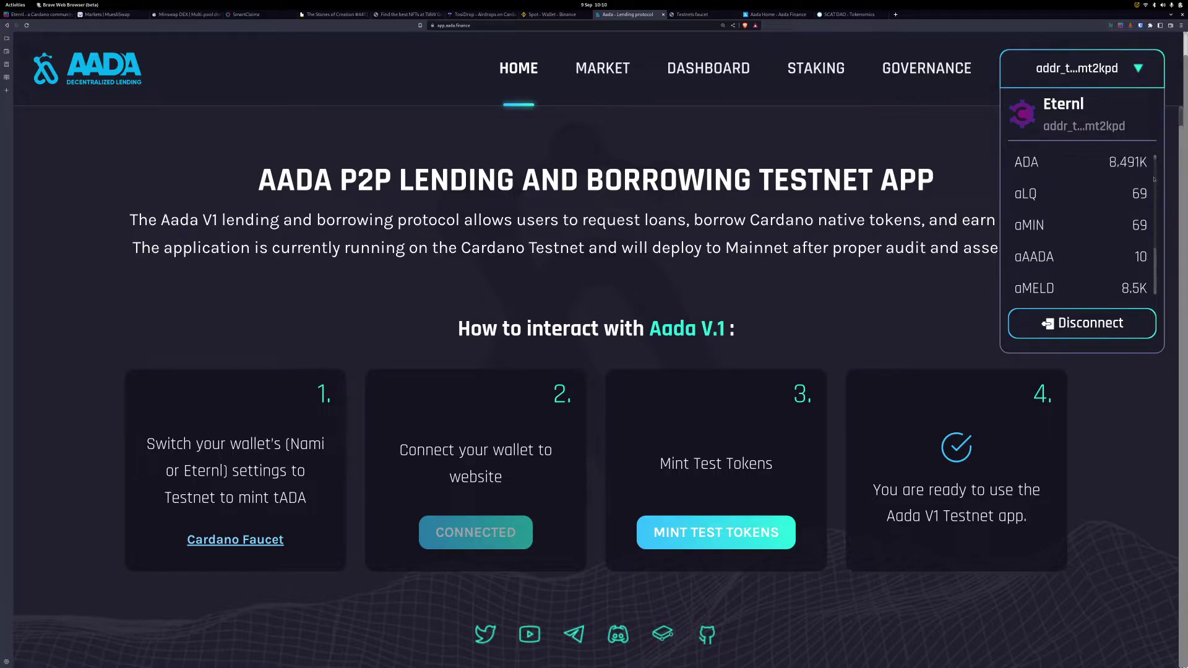
{"action": "scroll", "coordinate": [1151, 185], "scroll_direction": "down", "scroll_amount": 3}
{"action": "scroll", "coordinate": [1151, 186], "scroll_direction": "up", "scroll_amount": 3}
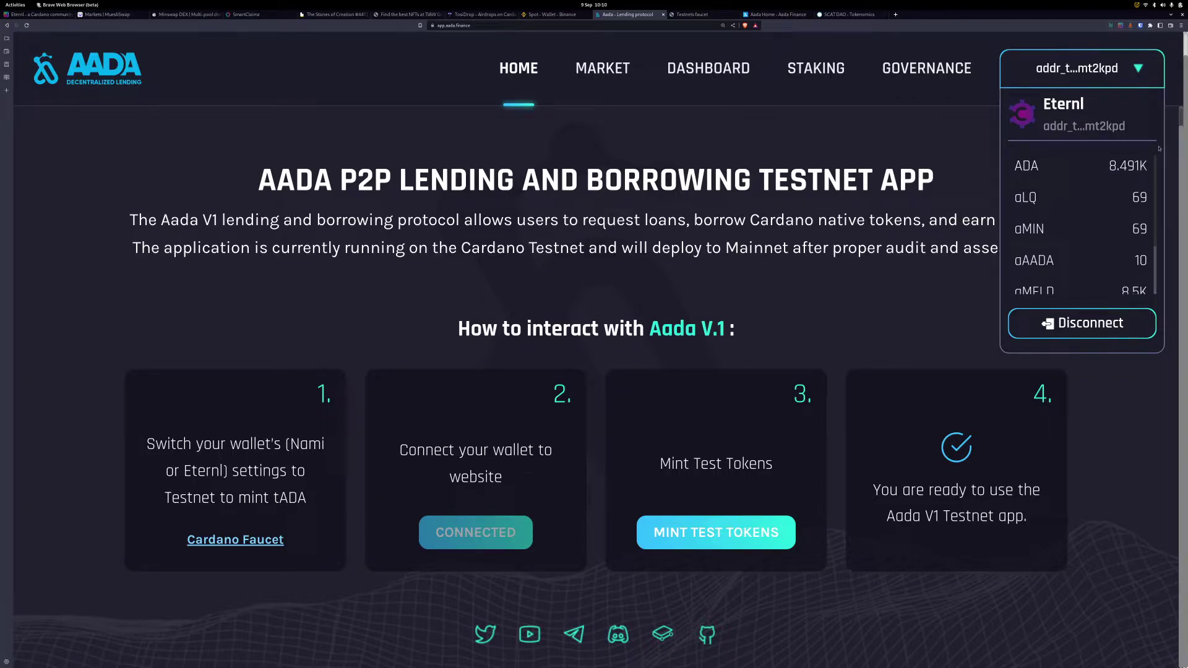
{"action": "left_click", "coordinate": [950, 249]}
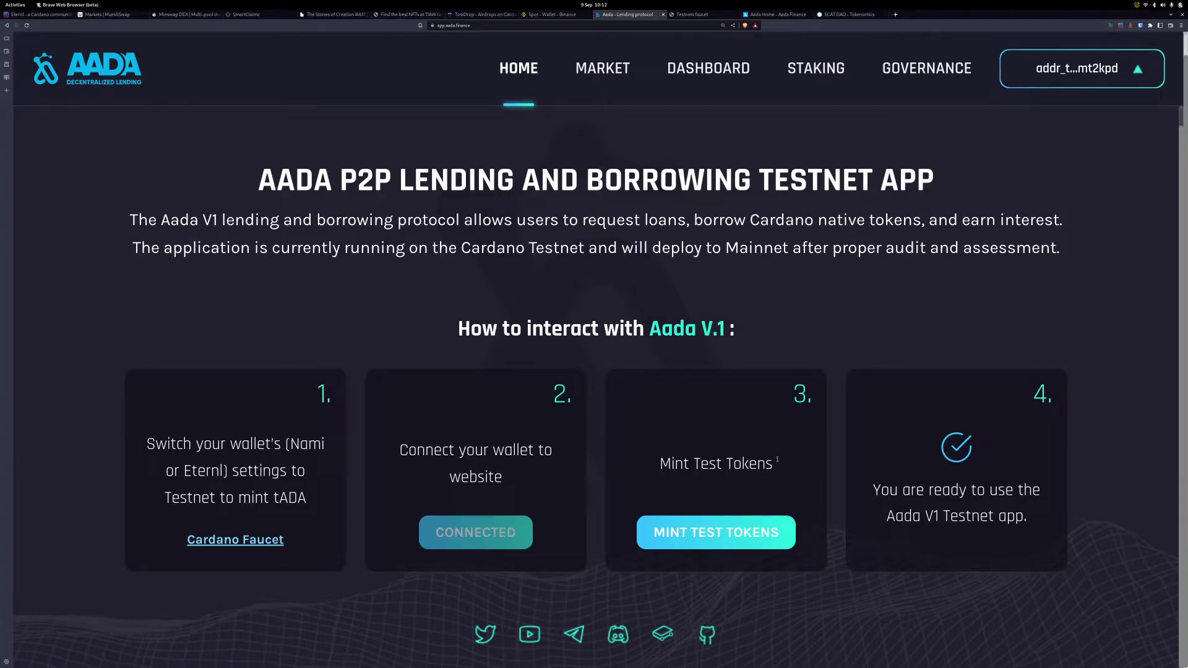
Step: Reopen the connected wallet's details and go through its test tokens from ADA to brrHosky
{"action": "left_click", "coordinate": [1111, 73]}
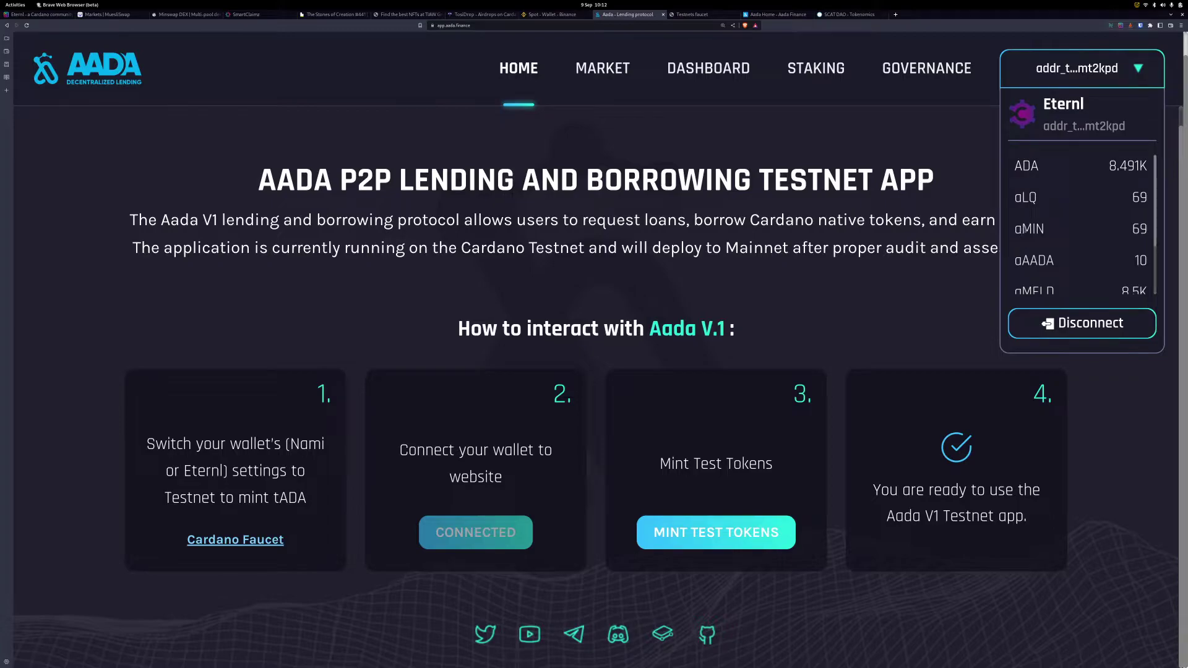
{"action": "scroll", "coordinate": [1051, 264], "scroll_direction": "down", "scroll_amount": 2}
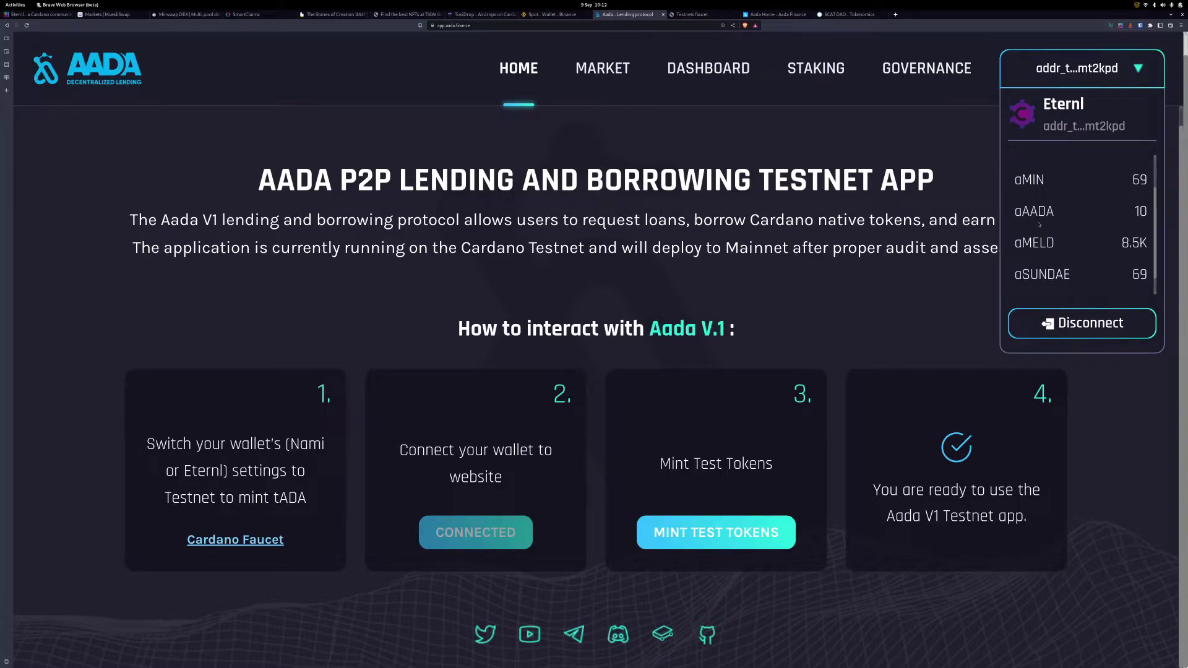
{"action": "scroll", "coordinate": [1031, 257], "scroll_direction": "down", "scroll_amount": 1}
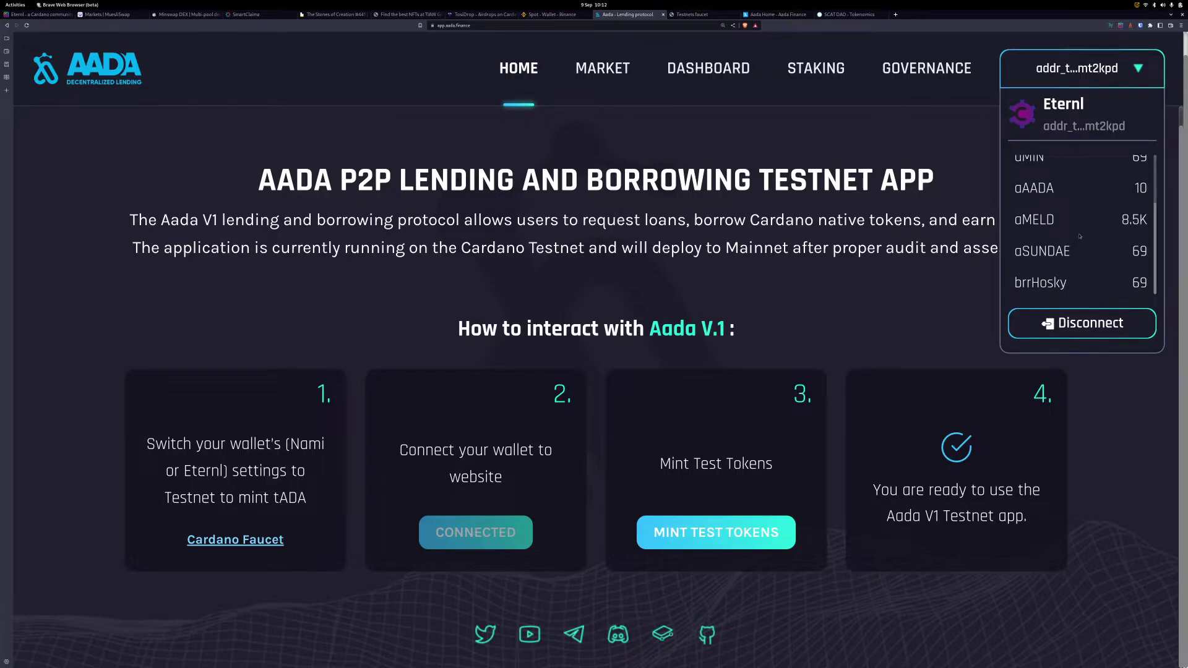
{"action": "scroll", "coordinate": [1086, 251], "scroll_direction": "up", "scroll_amount": 3}
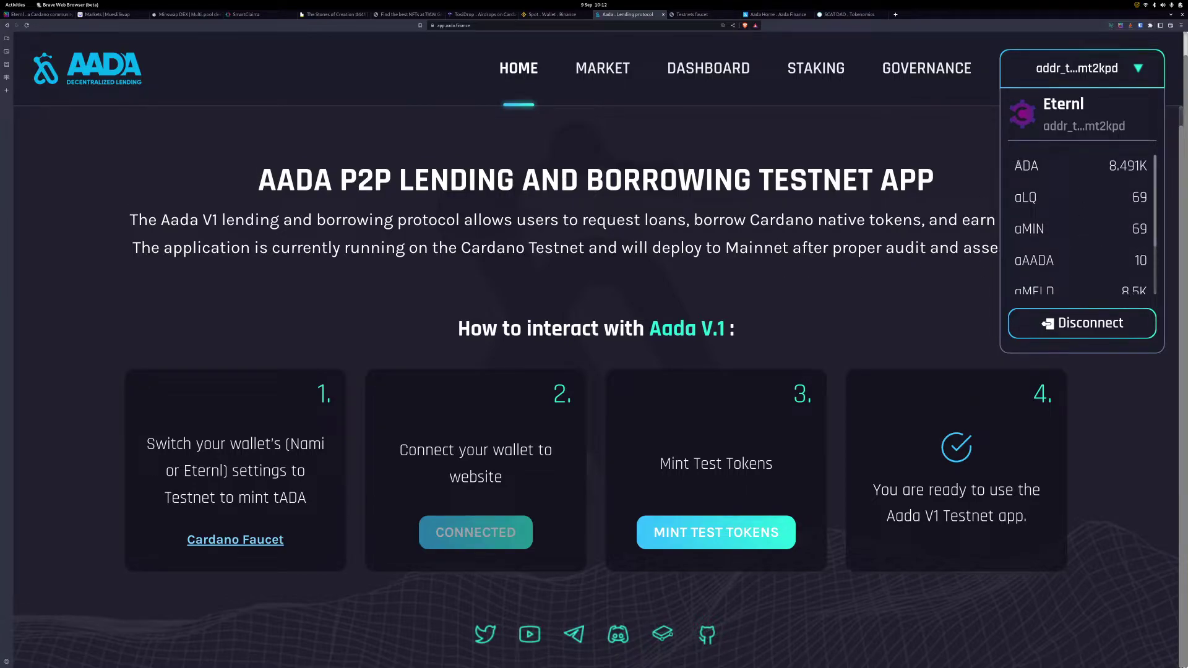
{"action": "left_click_drag", "start_coordinate": [1021, 165], "coordinate": [1040, 166]}
{"action": "left_click", "coordinate": [979, 490]}
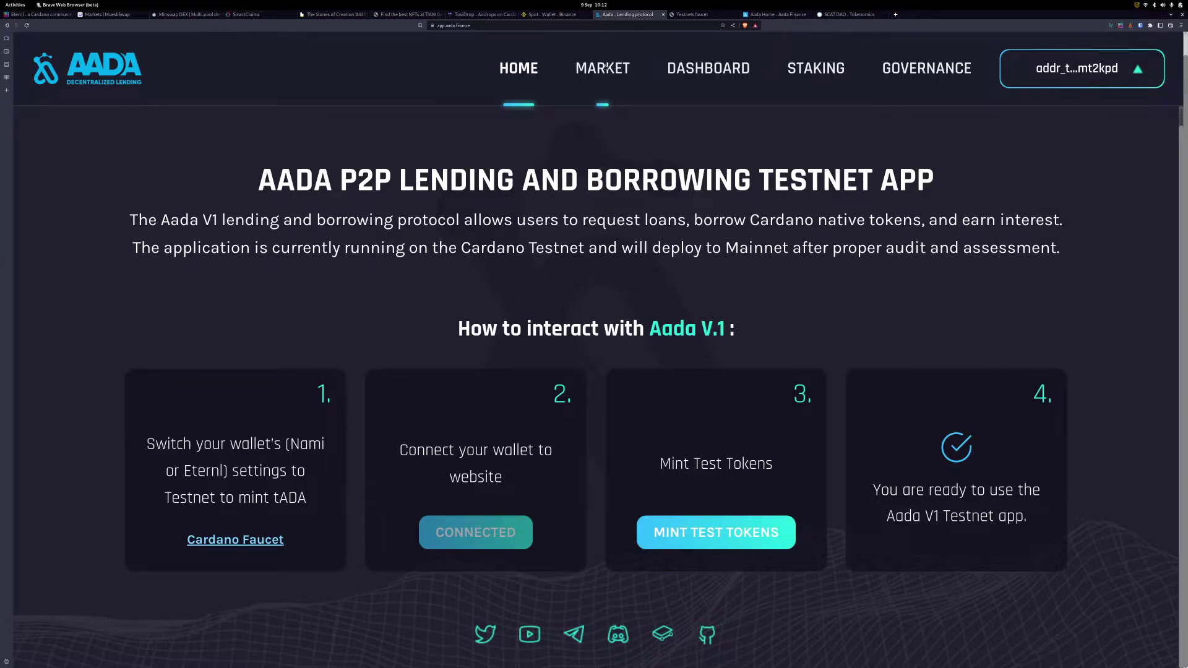
Step: Open Aada's Market page and look over its loan request list
{"action": "left_click", "coordinate": [603, 68]}
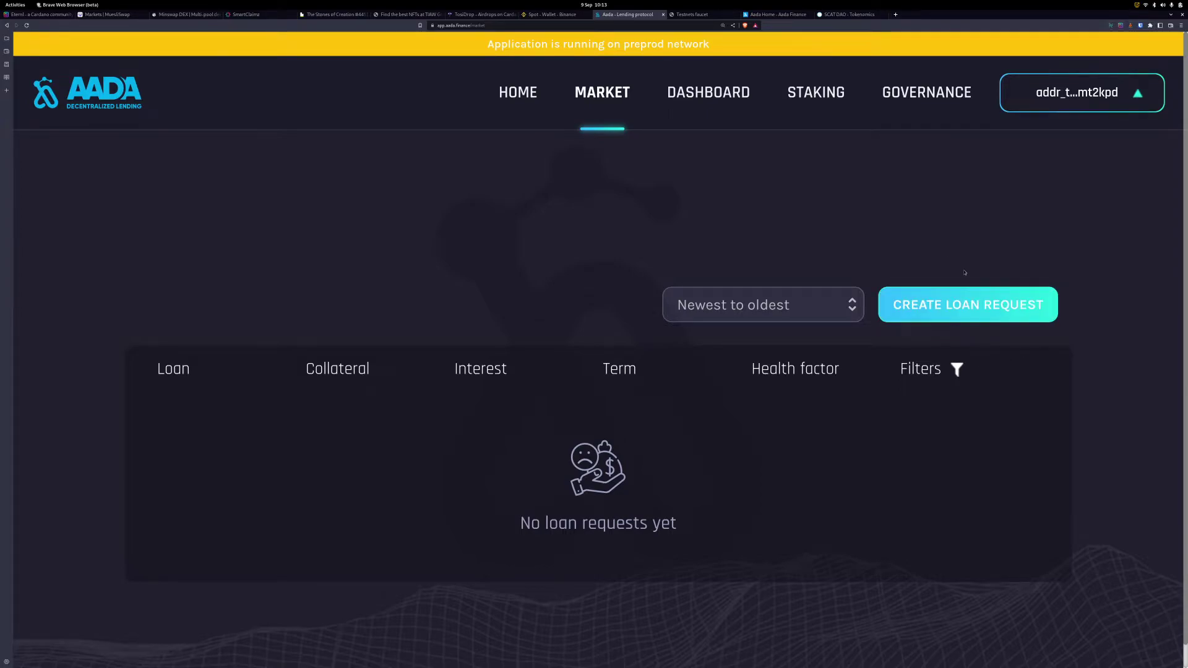
{"action": "scroll", "coordinate": [959, 313], "scroll_direction": "down", "scroll_amount": 1}
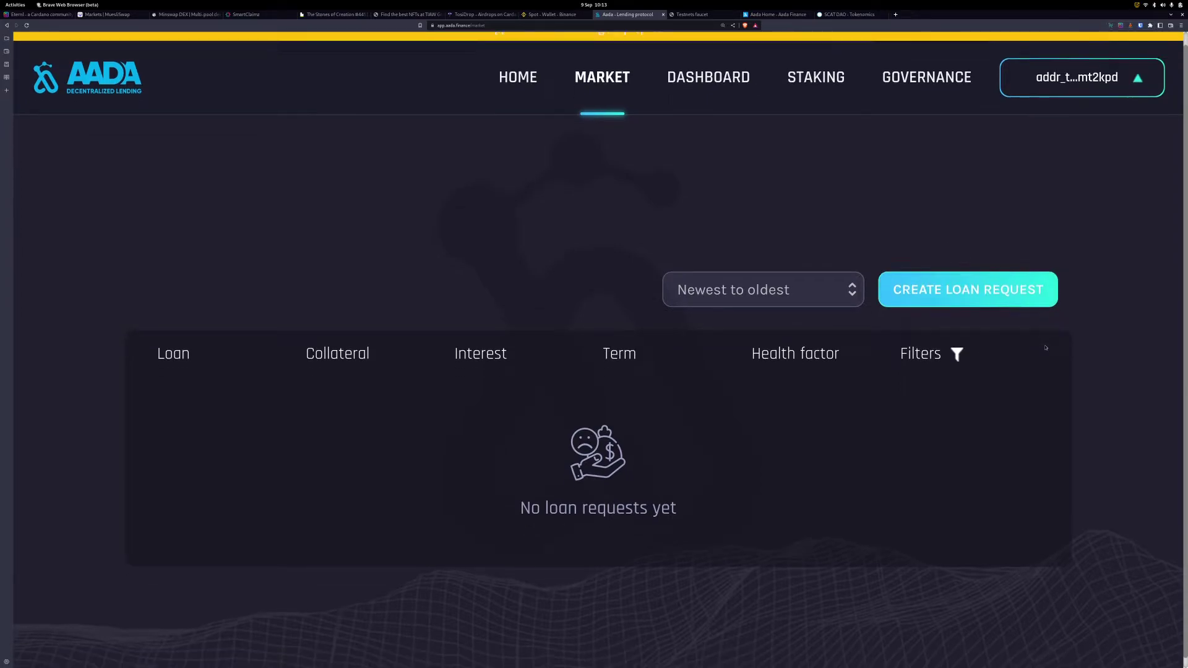
{"action": "scroll", "coordinate": [959, 319], "scroll_direction": "up", "scroll_amount": 1}
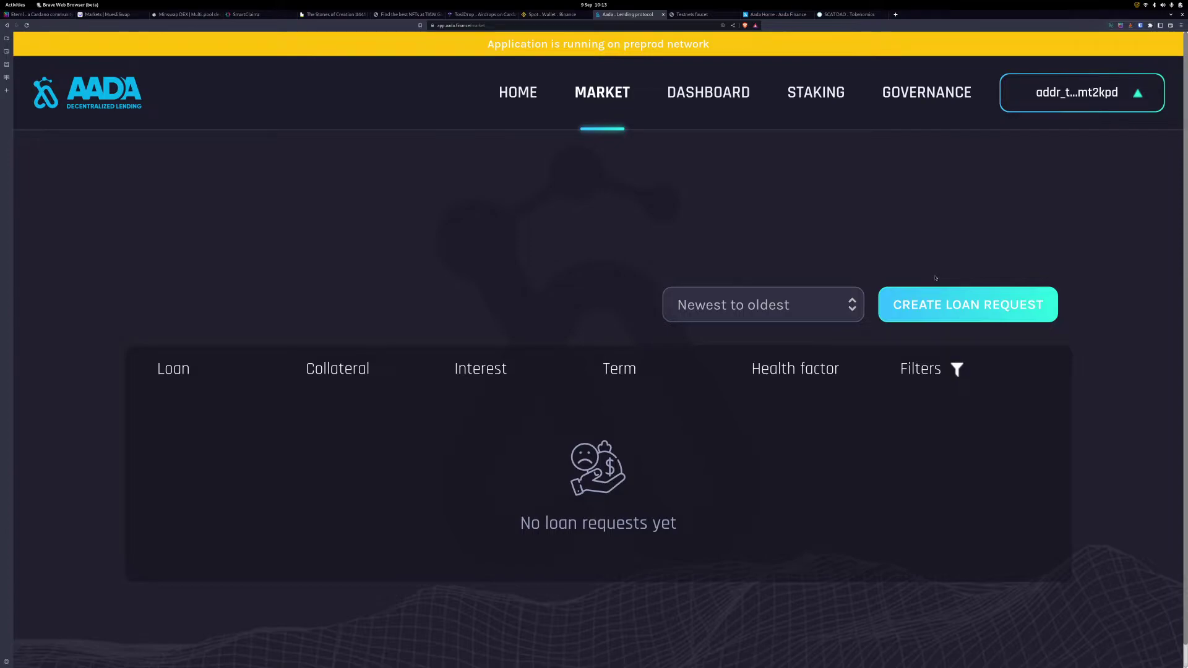
{"action": "key", "text": "alt+Tab"}
{"action": "key", "text": "alt+shift+Tab"}
Step: Disconnect the wallet from Aada and reconnect it through Eternl / CCVault
{"action": "left_click", "coordinate": [1077, 93]}
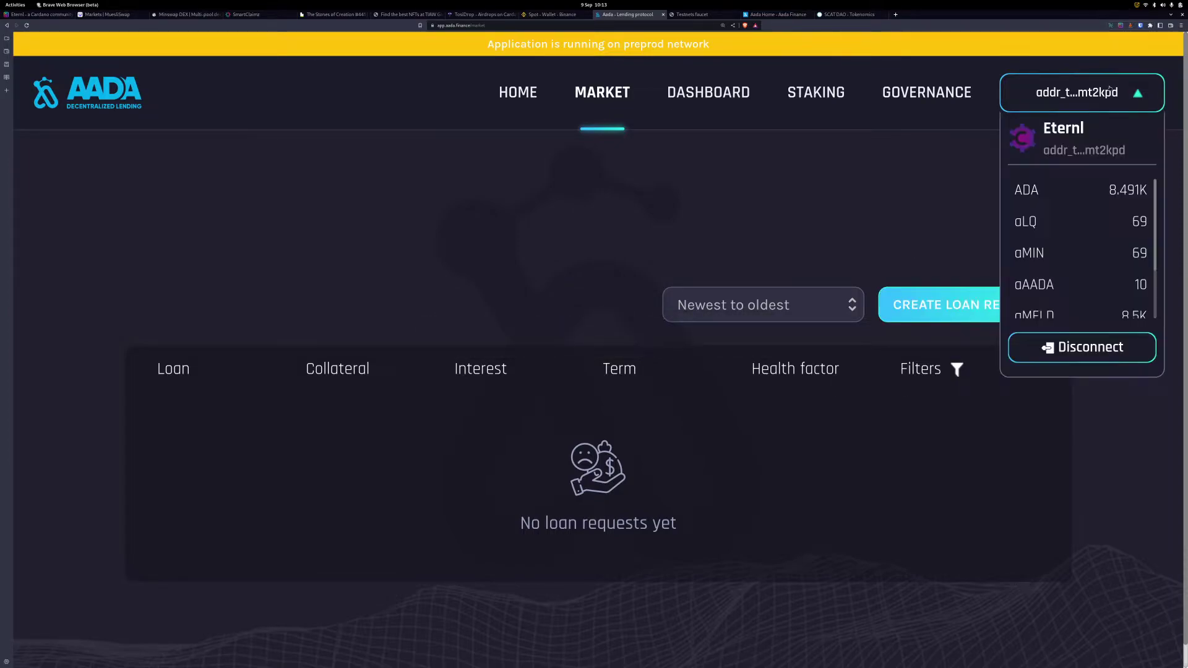
{"action": "left_click", "coordinate": [1076, 350]}
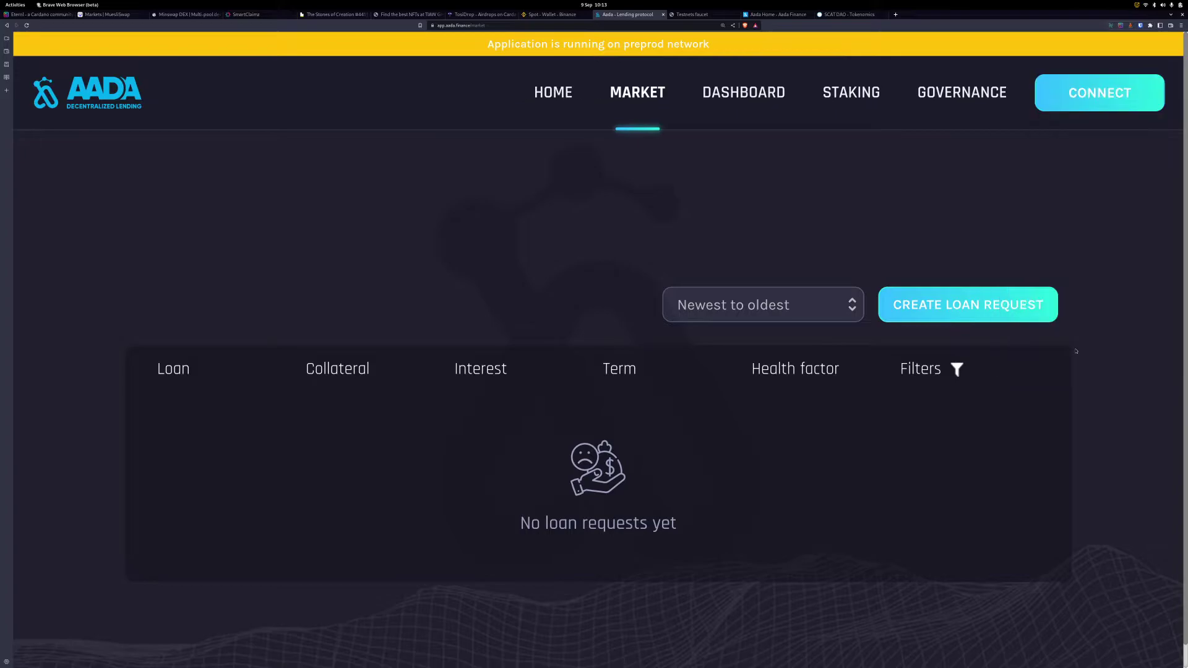
{"action": "left_click", "coordinate": [1102, 92]}
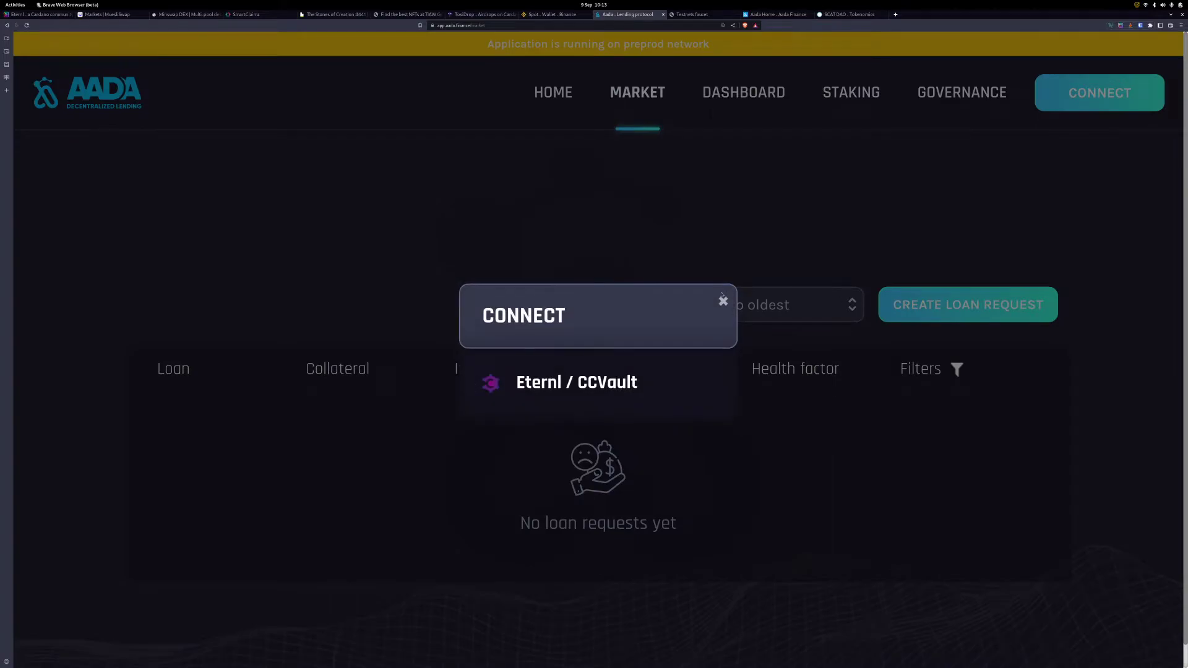
{"action": "left_click", "coordinate": [605, 384]}
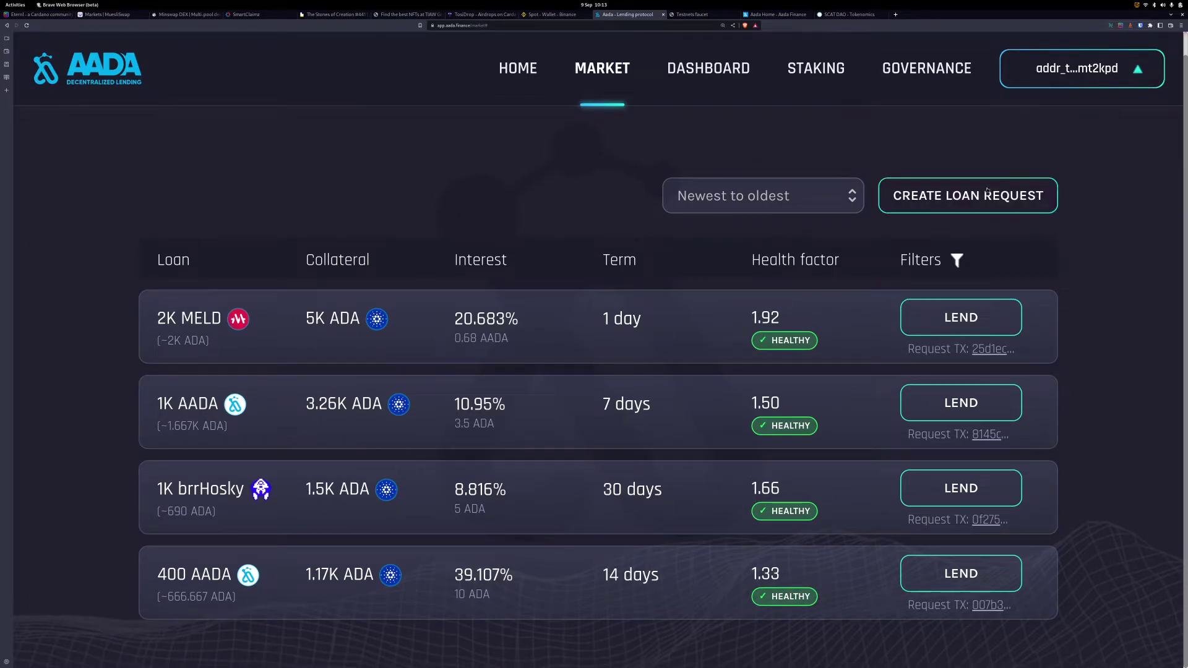
Step: Create a loan request to borrow 50 LQ and continue to its interest stage
{"action": "left_click", "coordinate": [987, 191]}
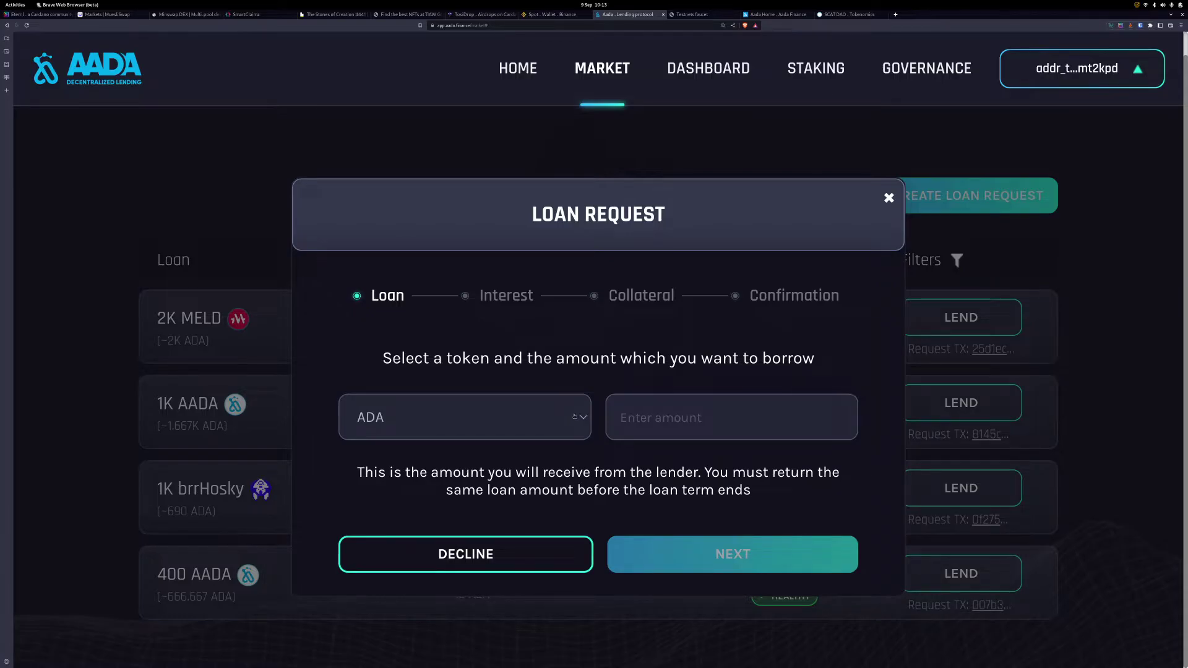
{"action": "left_click", "coordinate": [582, 416]}
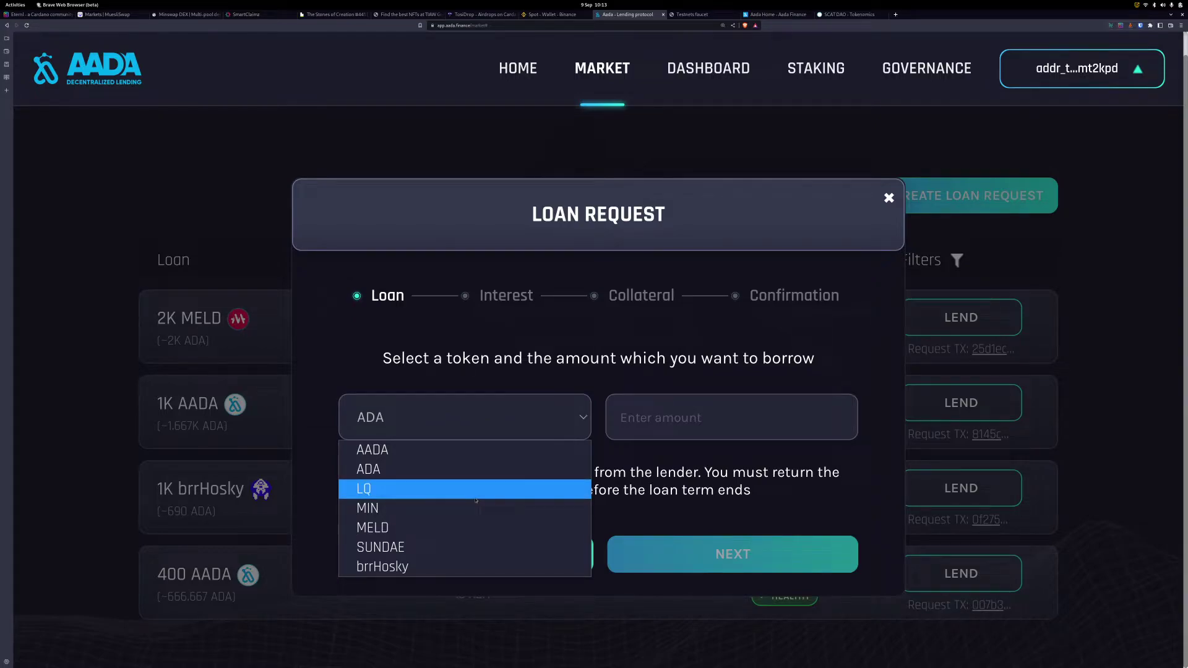
{"action": "left_click", "coordinate": [449, 492]}
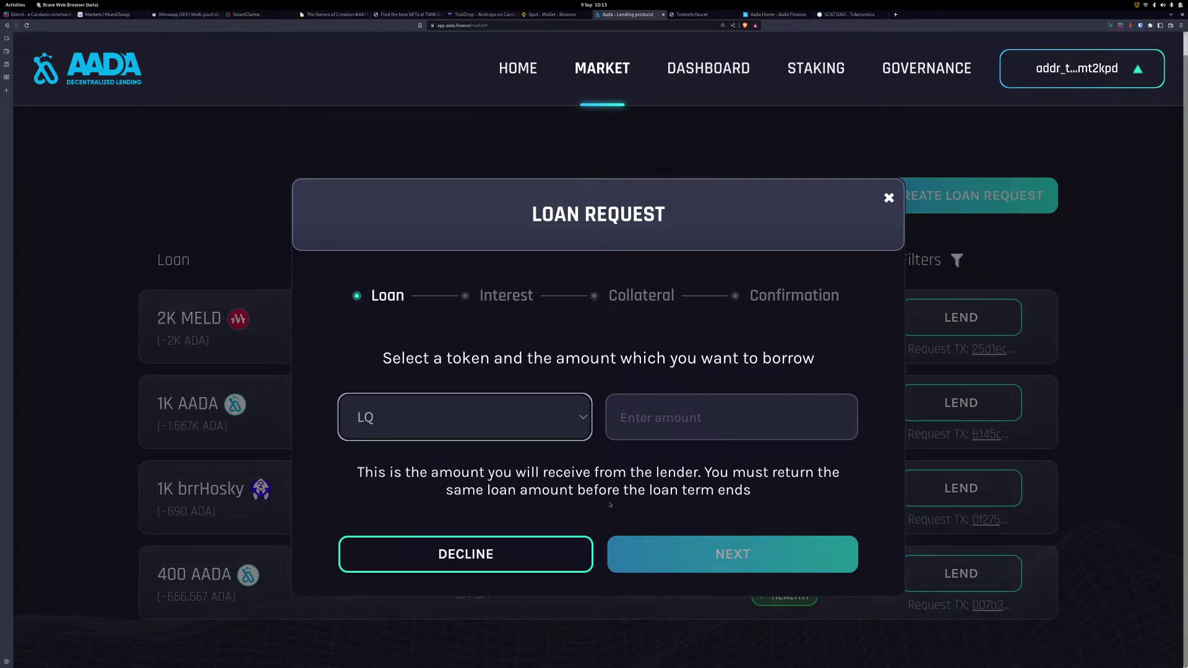
{"action": "left_click", "coordinate": [699, 419]}
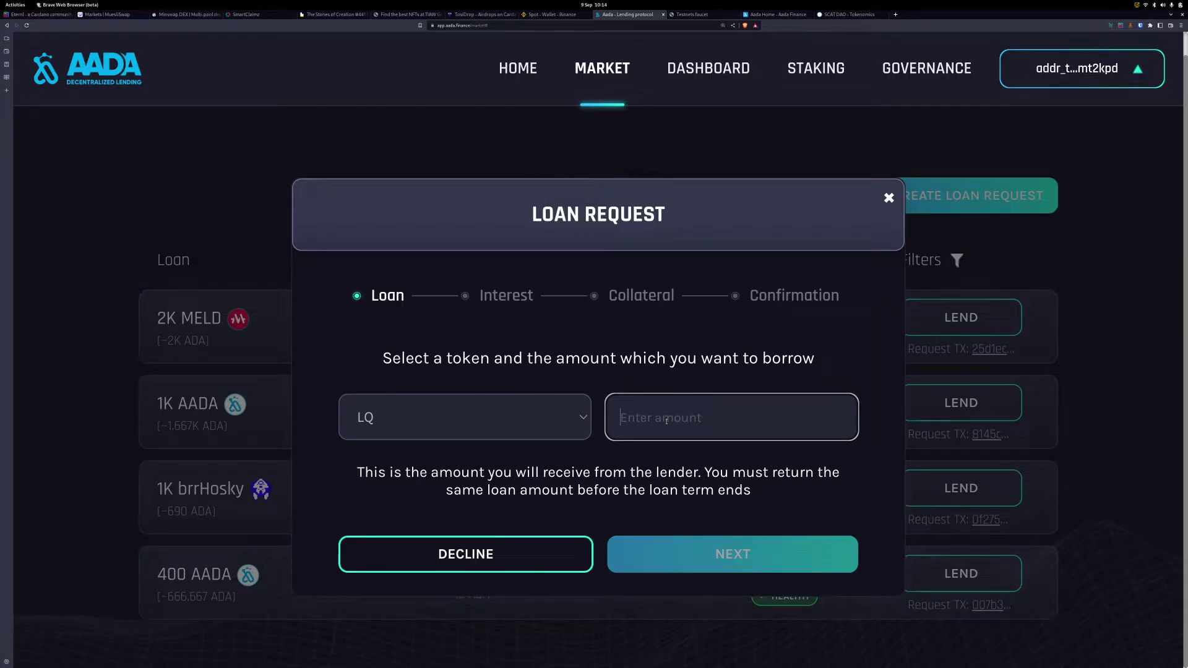
{"action": "type", "text": "10"}
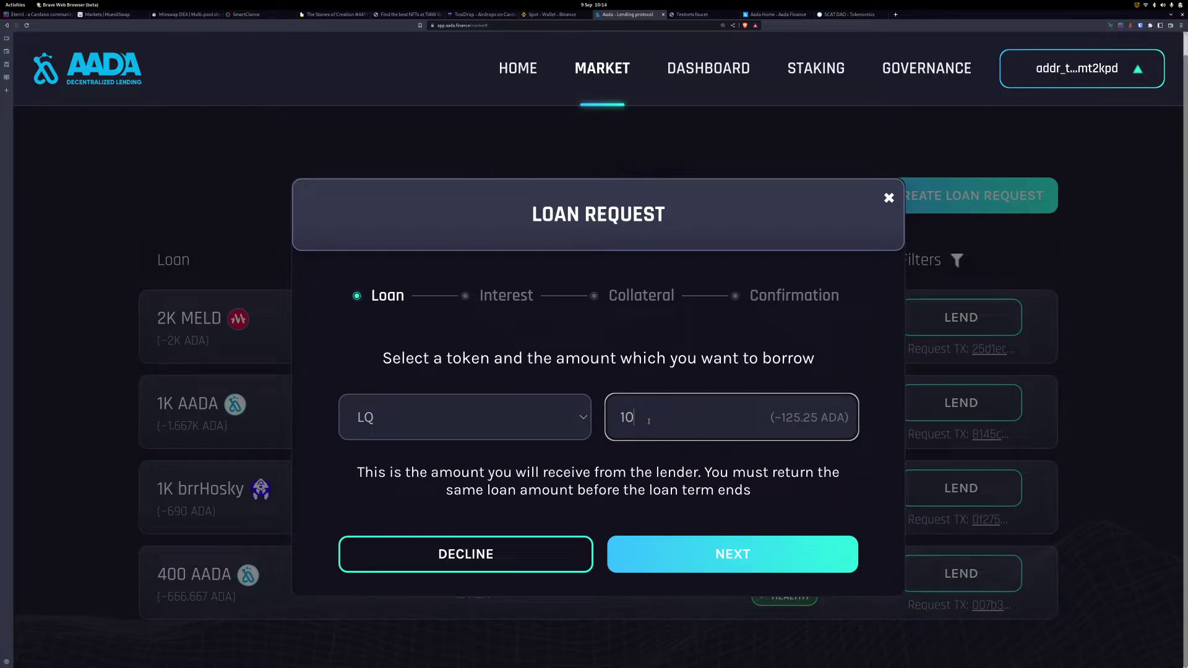
{"action": "key", "text": "BackSpace"}
{"action": "key", "text": "BackSpace"}
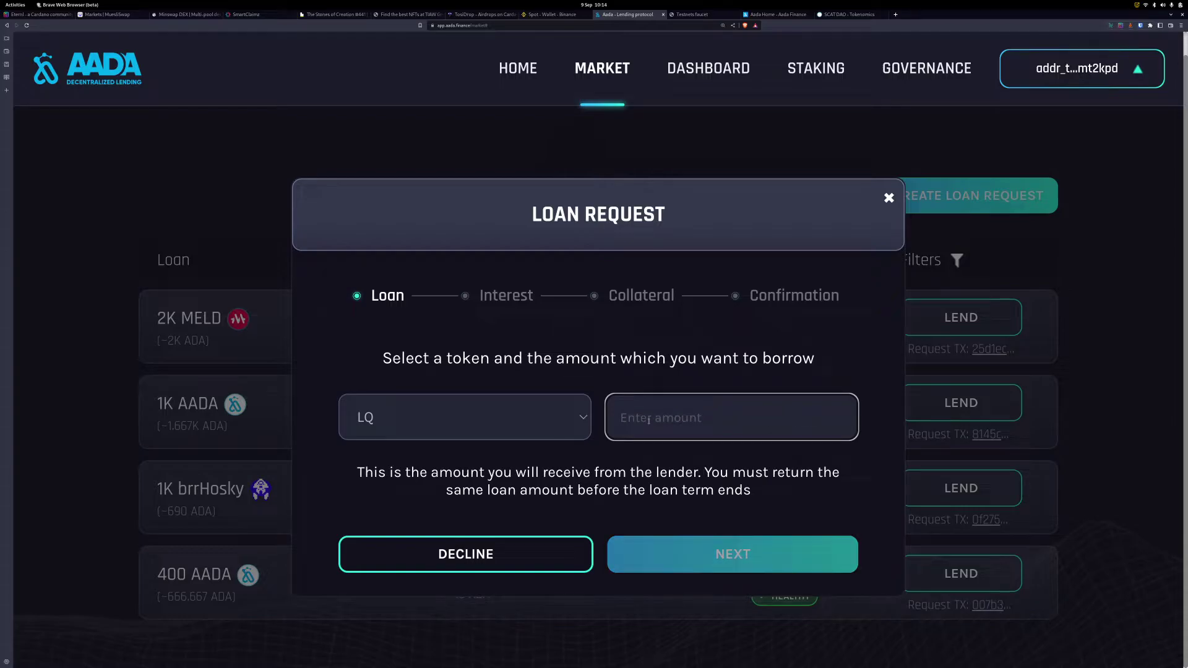
{"action": "type", "text": "50"}
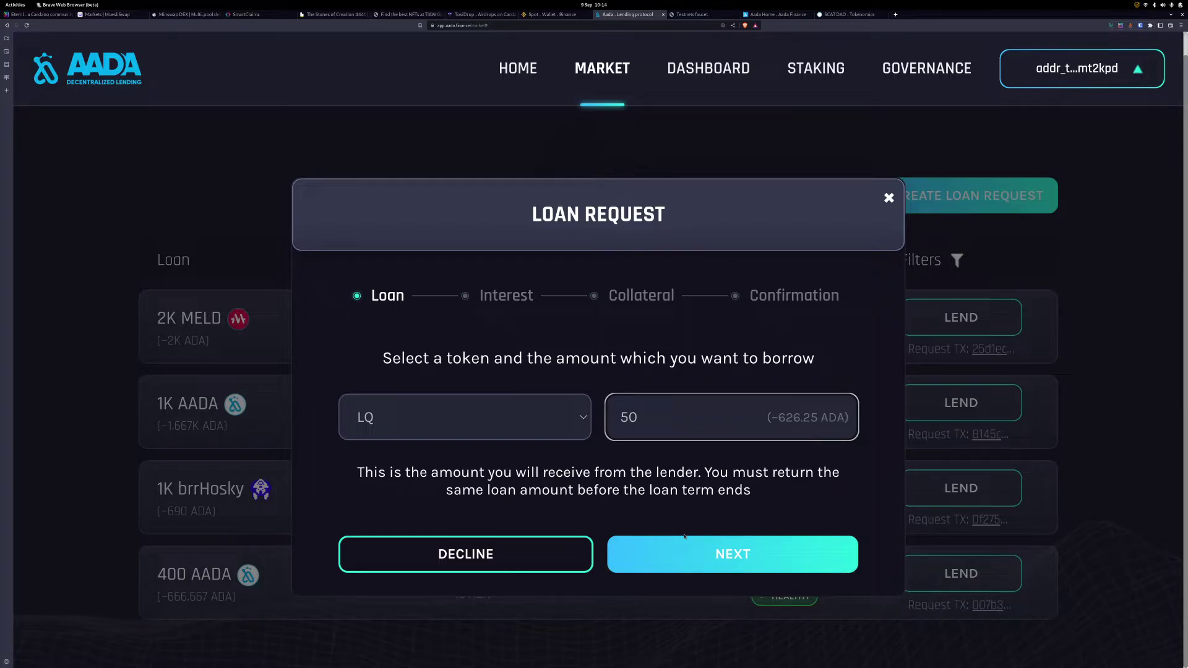
{"action": "left_click", "coordinate": [743, 555]}
{"action": "left_click", "coordinate": [738, 548]}
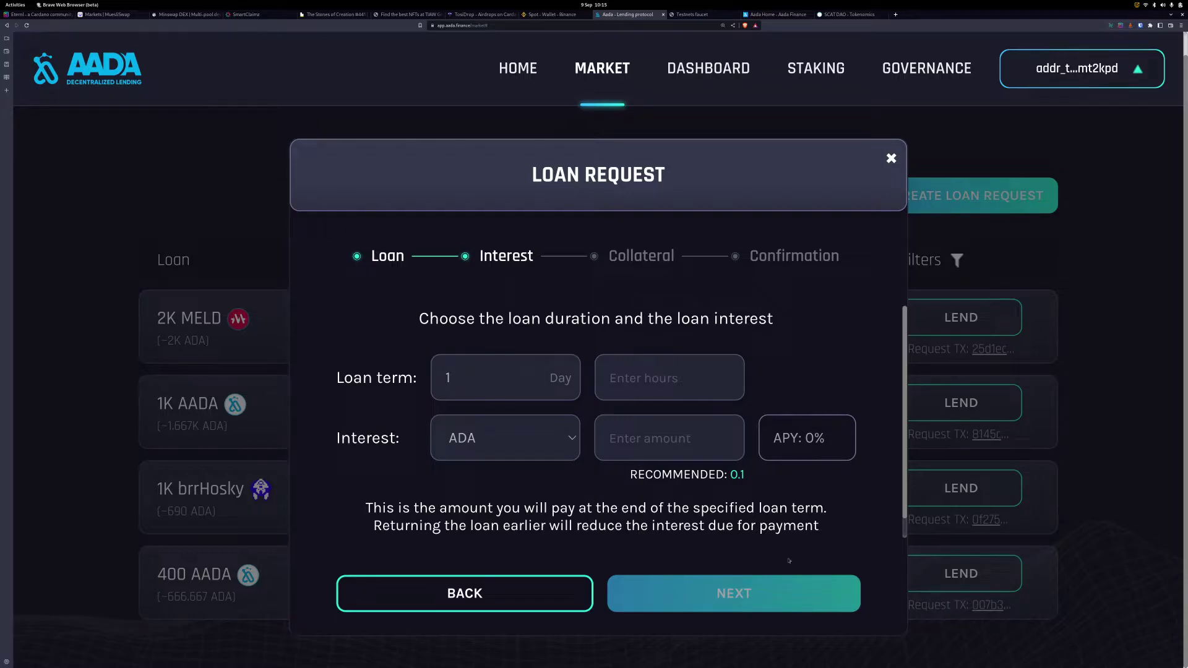
Step: Set the loan term to 7 days and 0 hours
{"action": "left_click", "coordinate": [600, 372]}
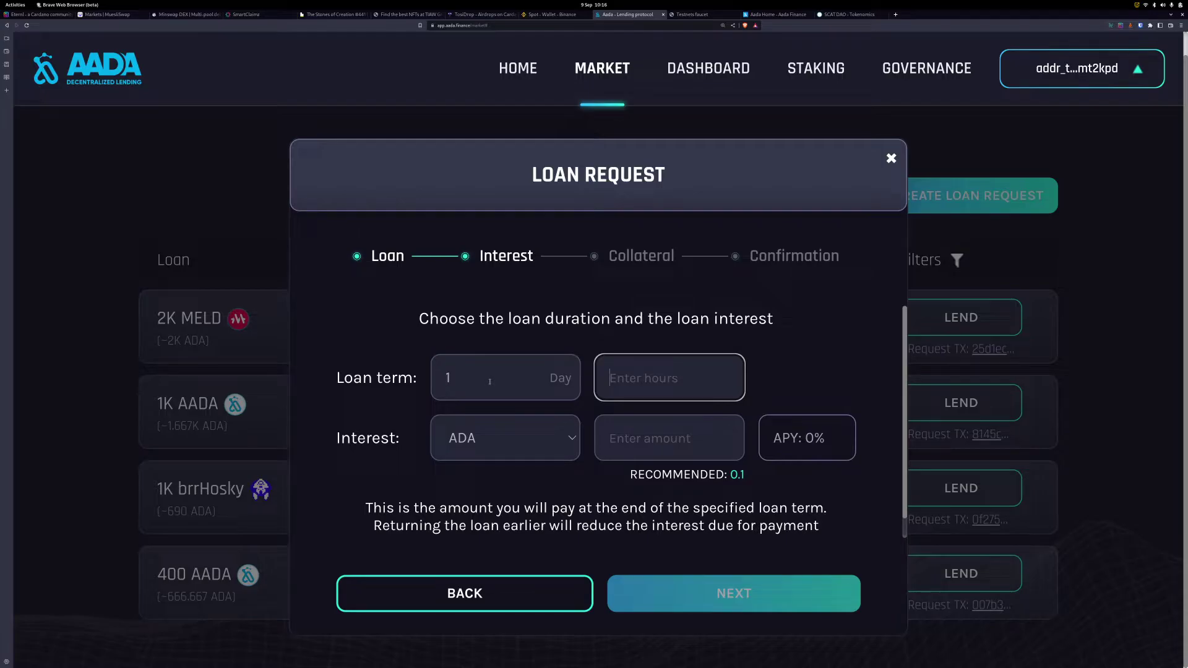
{"action": "scroll", "coordinate": [772, 477], "scroll_direction": "down", "scroll_amount": 2}
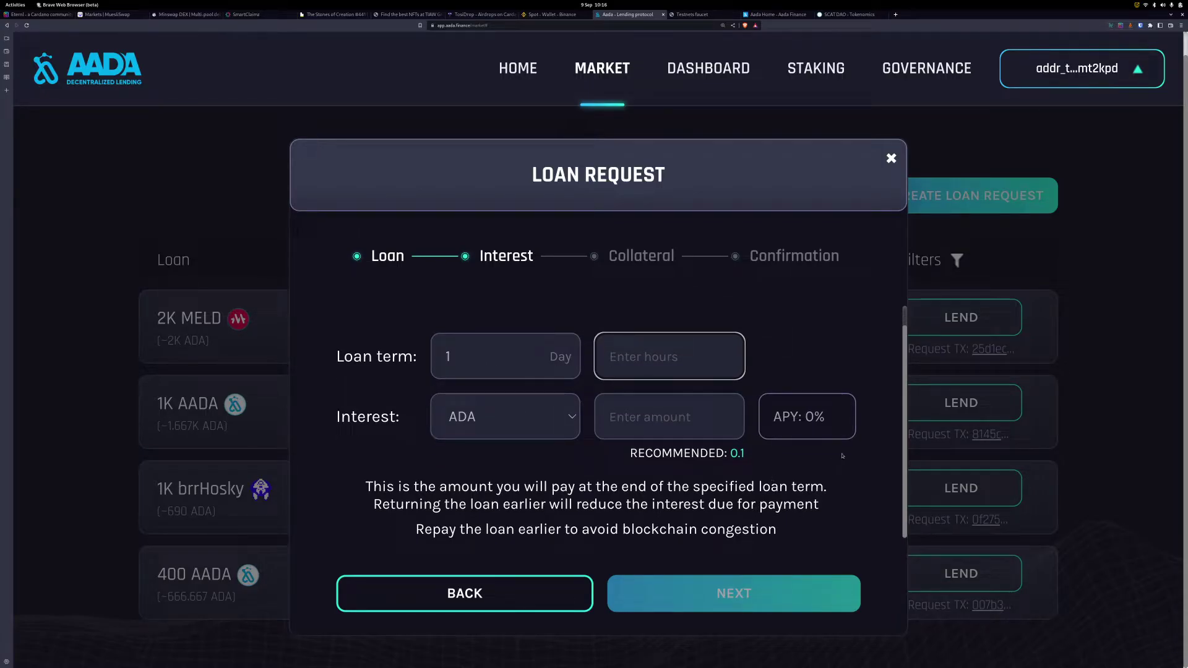
{"action": "left_click", "coordinate": [497, 360]}
{"action": "double_click", "coordinate": [497, 360]}
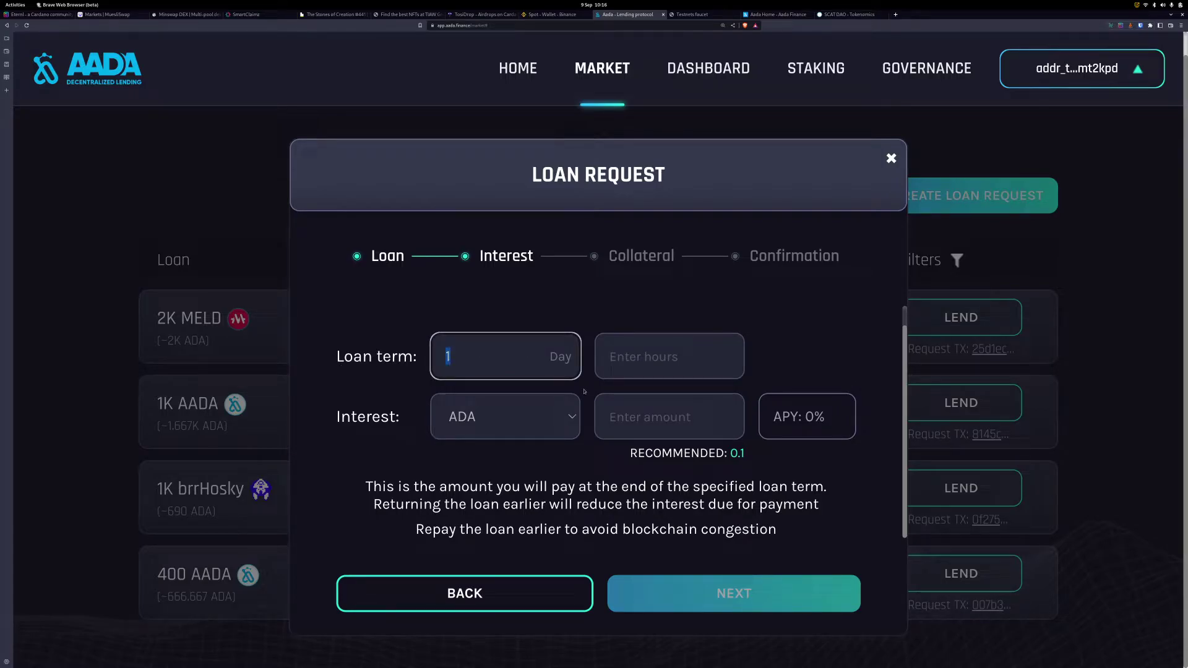
{"action": "type", "text": "7"}
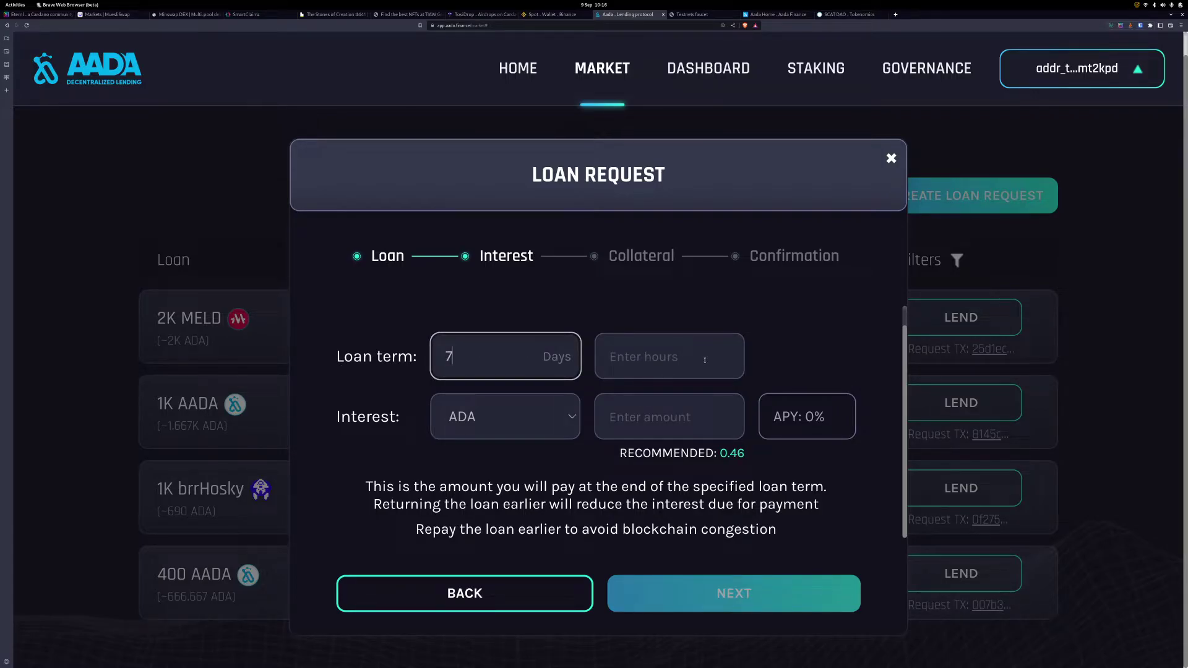
{"action": "left_click", "coordinate": [626, 356]}
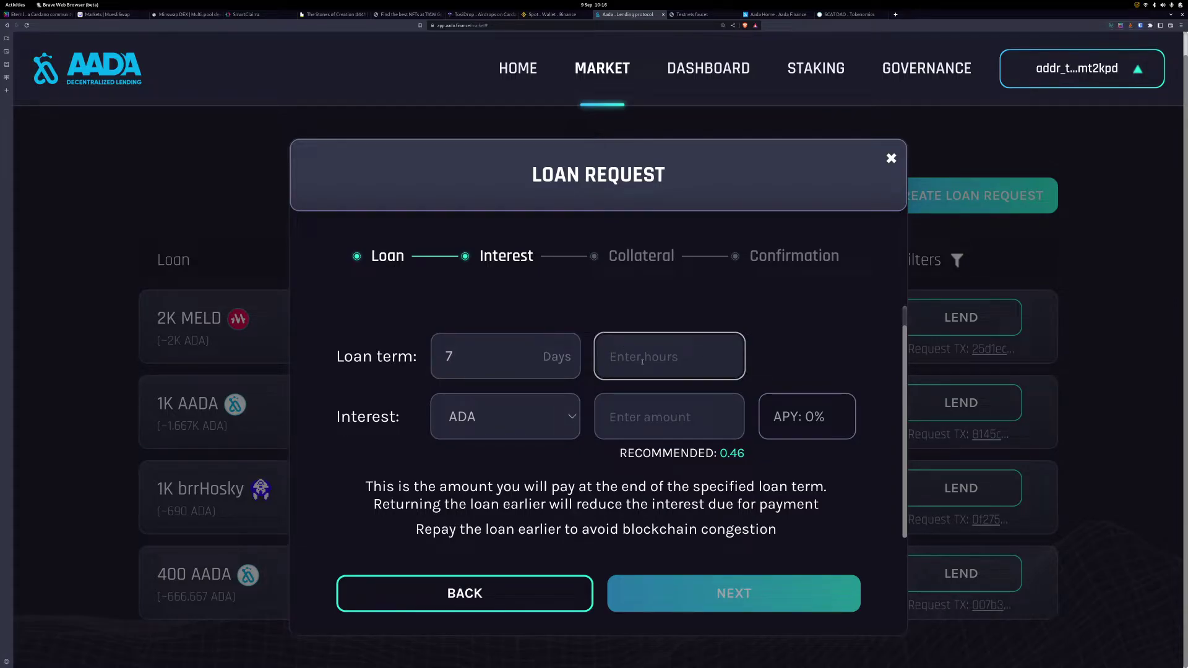
{"action": "type", "text": "0"}
Step: Choose ADA as the interest token and set the interest amount to the recommended 0.46
{"action": "left_click", "coordinate": [491, 417]}
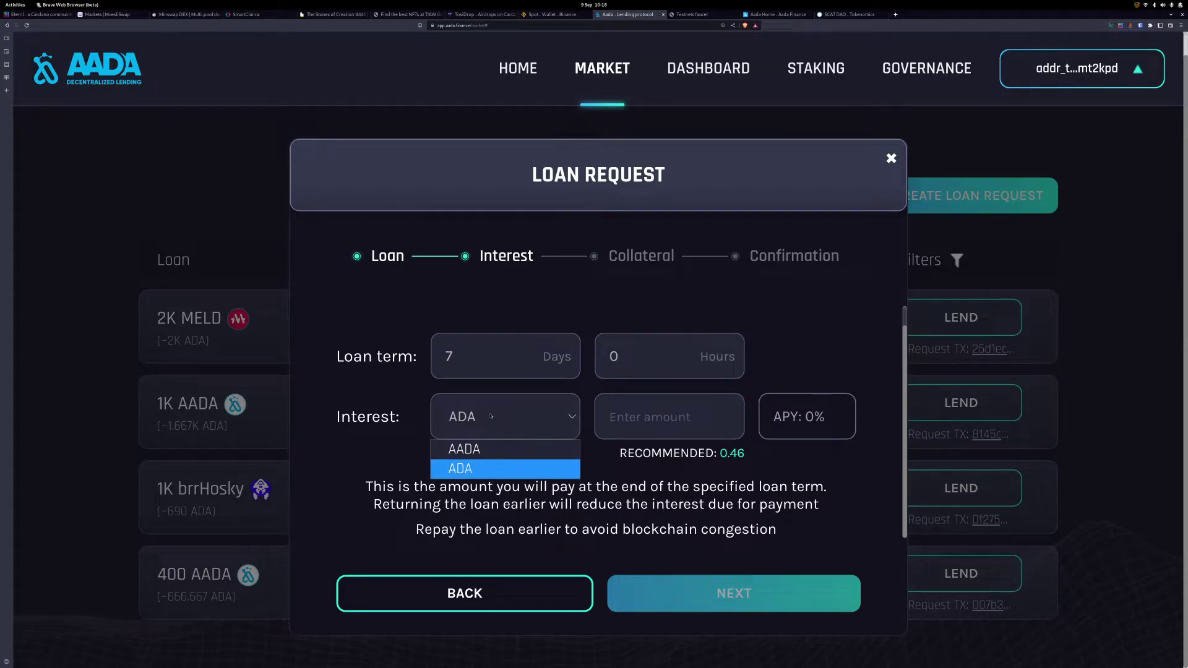
{"action": "left_click", "coordinate": [495, 473]}
{"action": "left_click", "coordinate": [671, 420]}
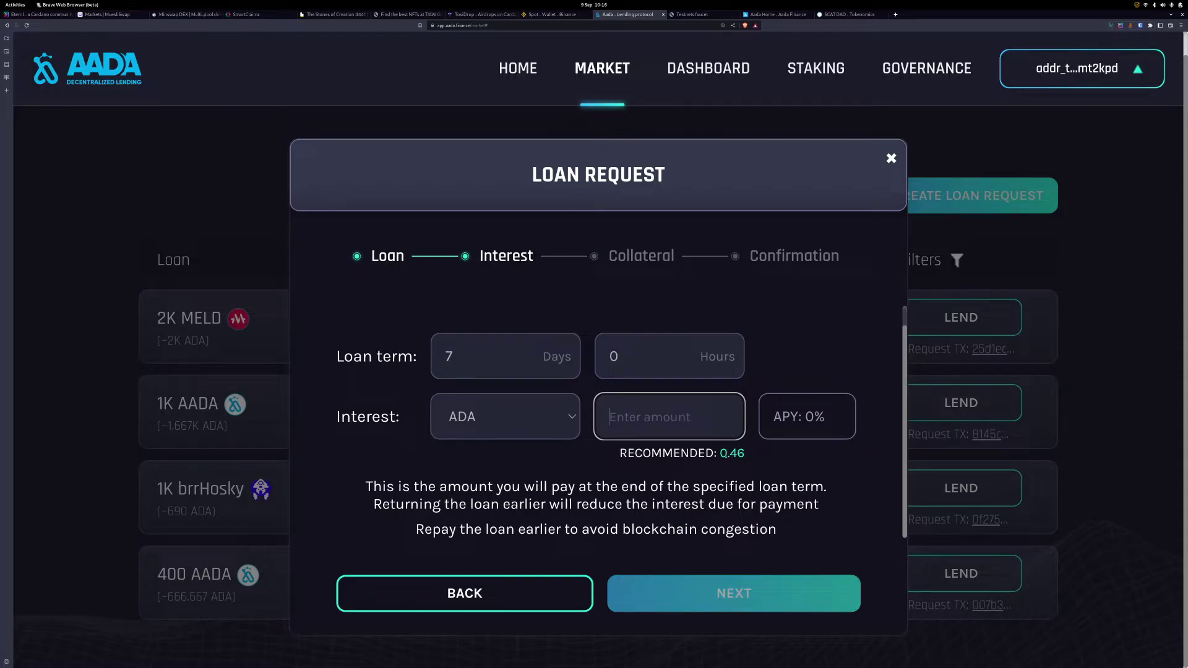
{"action": "key", "text": "Tab"}
{"action": "left_click", "coordinate": [660, 427]}
{"action": "type", "text": "4"}
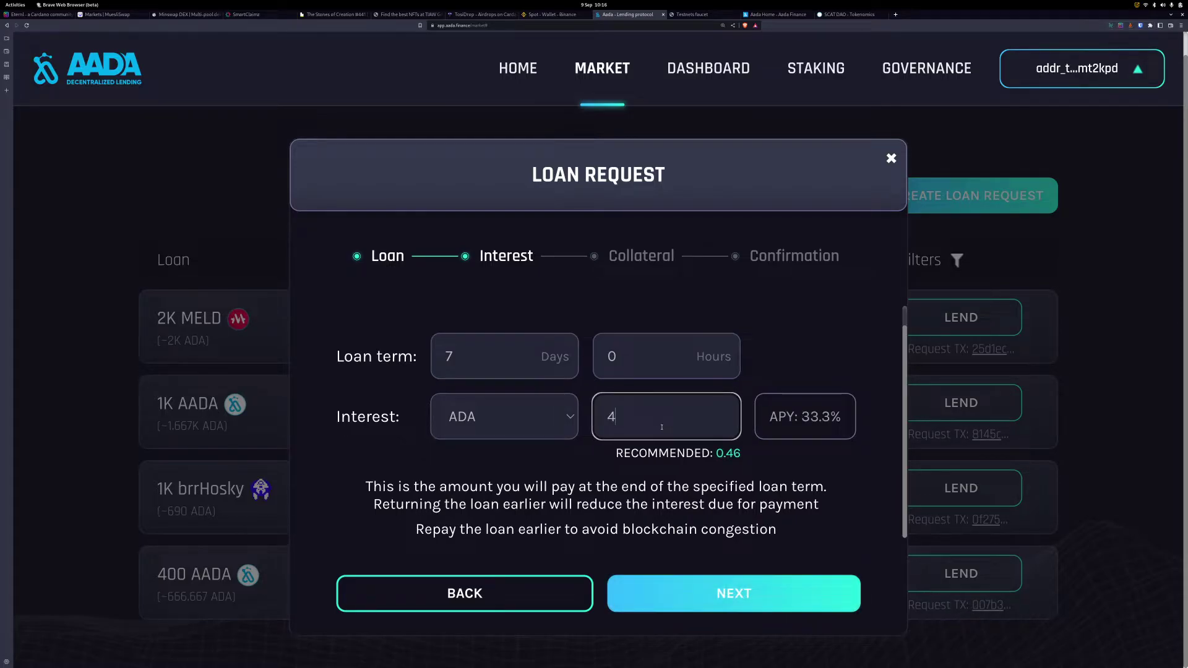
{"action": "key", "text": "BackSpace"}
{"action": "type", "text": "0."}
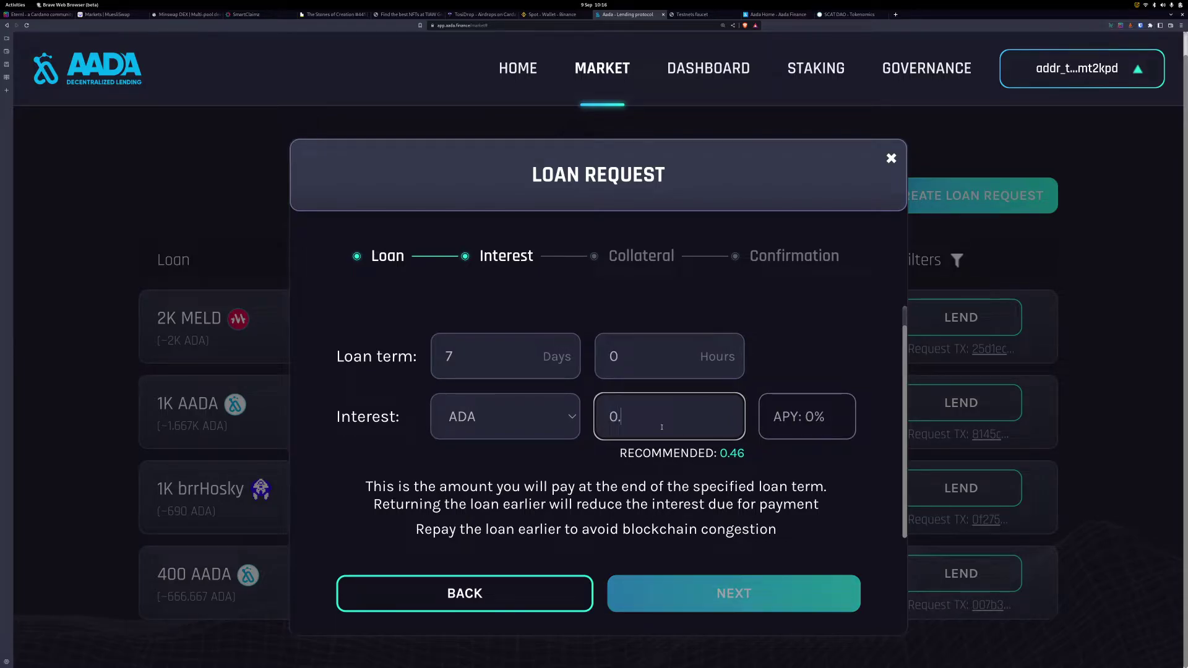
{"action": "type", "text": "46"}
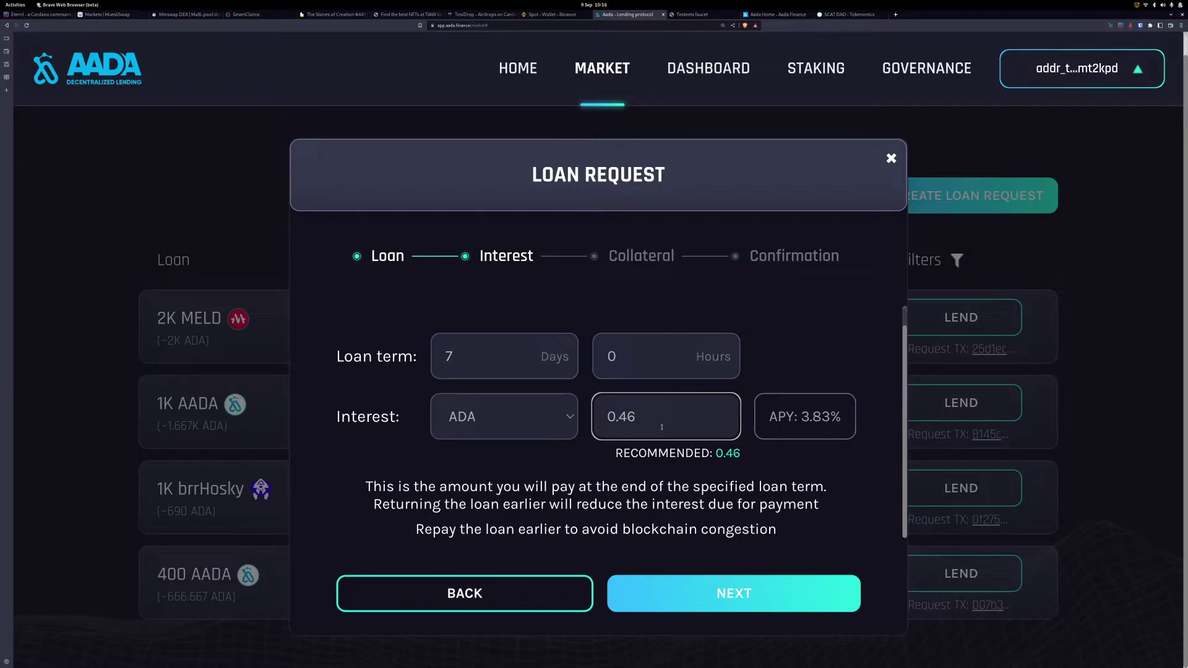
Step: Set the loan interest to 10 ADA and proceed to the collateral stage of the loan request
{"action": "double_click", "coordinate": [816, 417]}
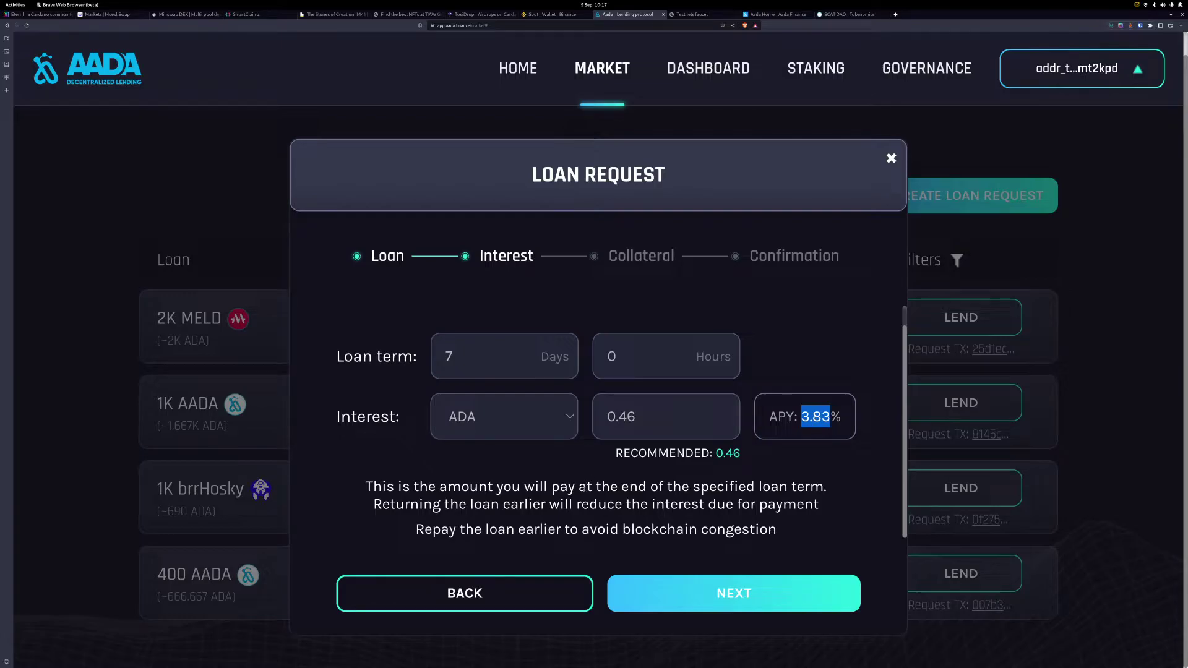
{"action": "left_click", "coordinate": [657, 477]}
{"action": "double_click", "coordinate": [660, 409]}
{"action": "type", "text": "10"}
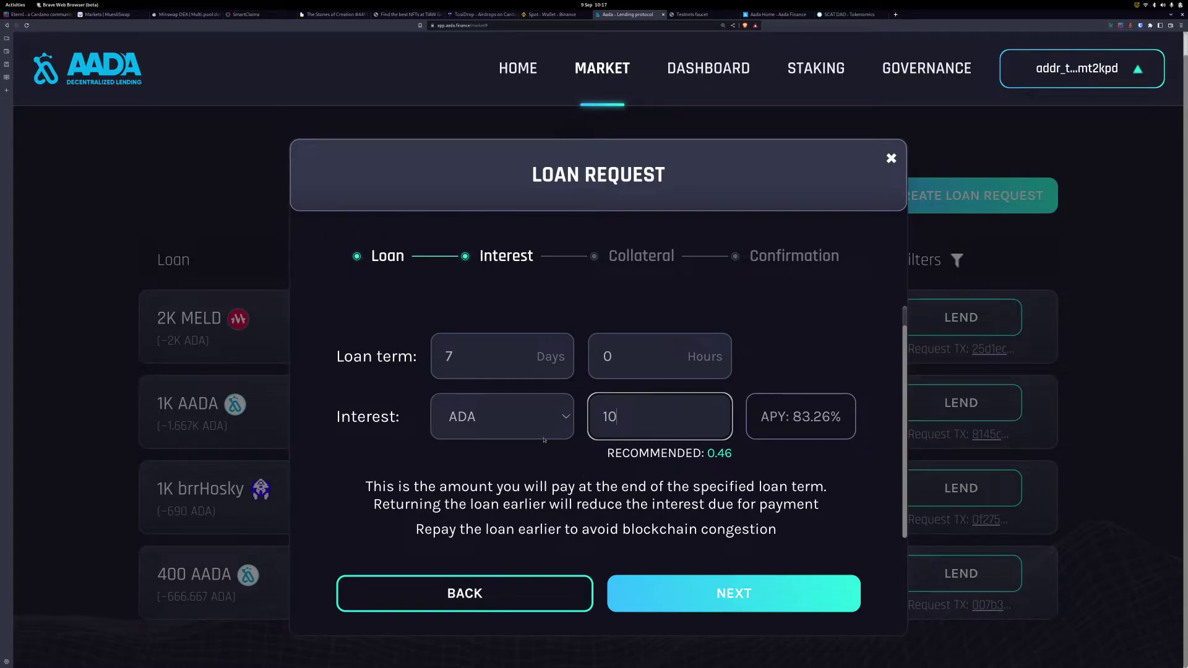
{"action": "left_click", "coordinate": [725, 596]}
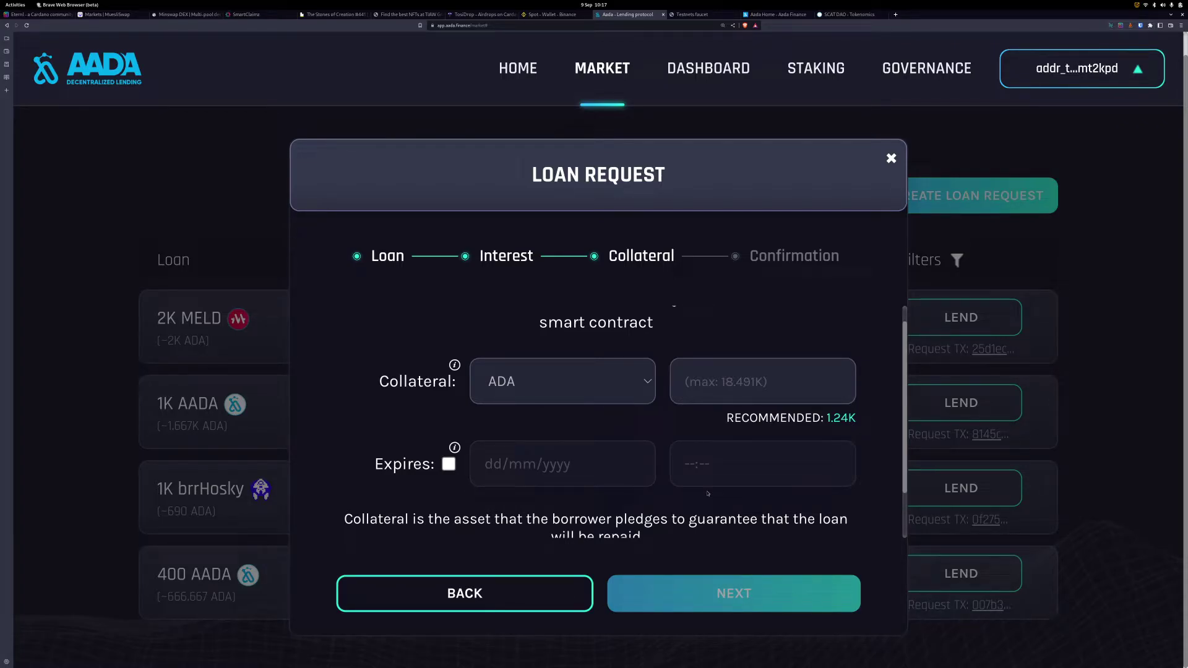
Step: Enter 100 ADA as the collateral amount
{"action": "left_click", "coordinate": [781, 381]}
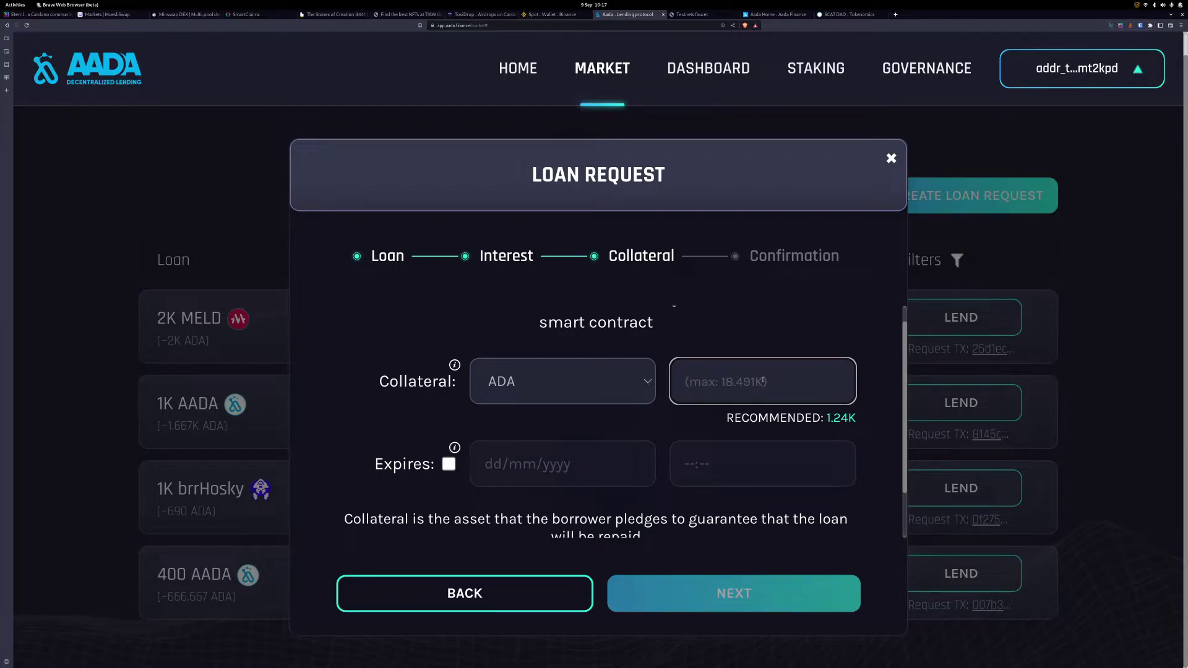
{"action": "type", "text": "100"}
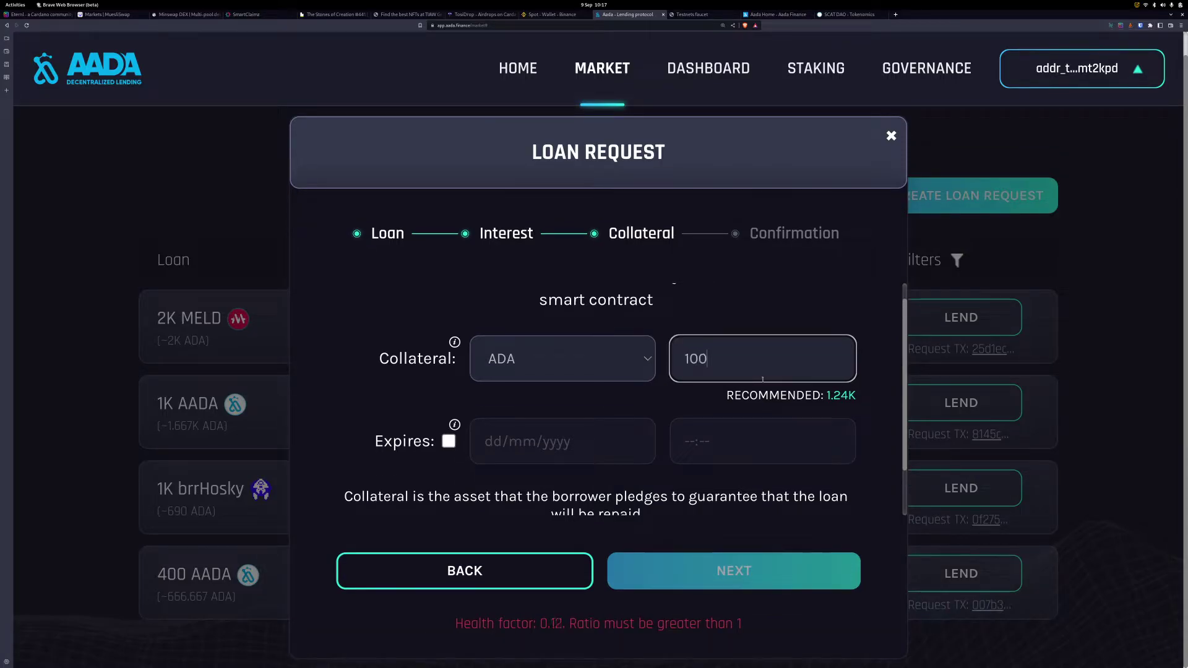
{"action": "key", "text": "Tab"}
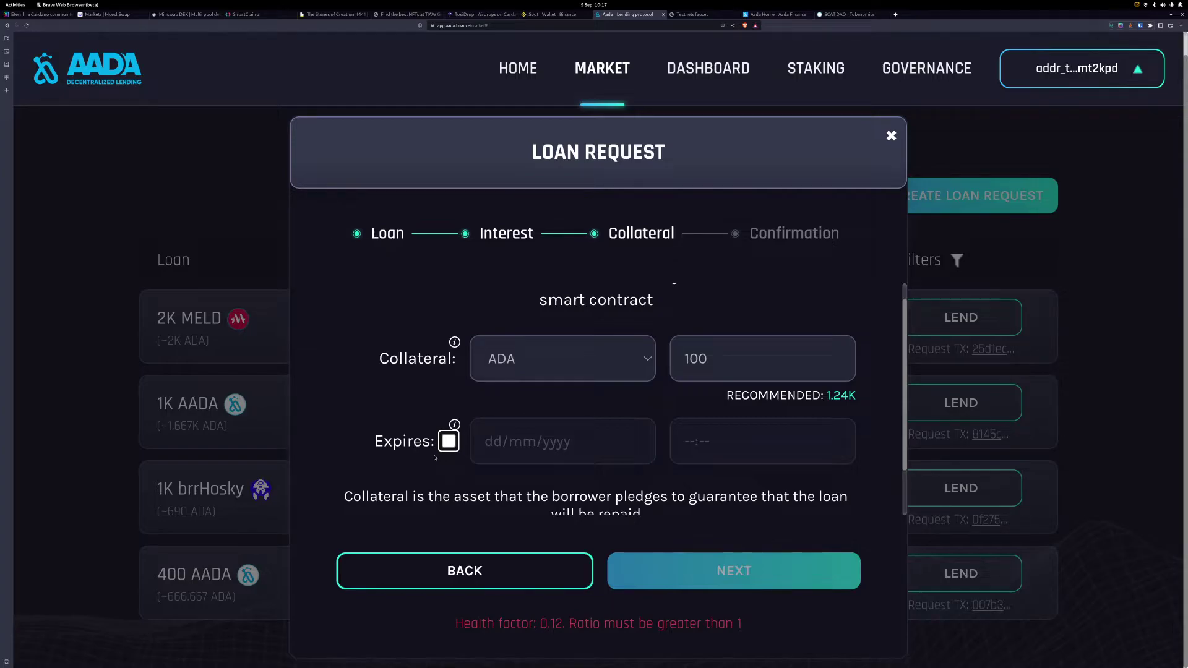
Step: Enable expiry for the loan request and set the expiry date to 14/09/2022
{"action": "left_click", "coordinate": [449, 443]}
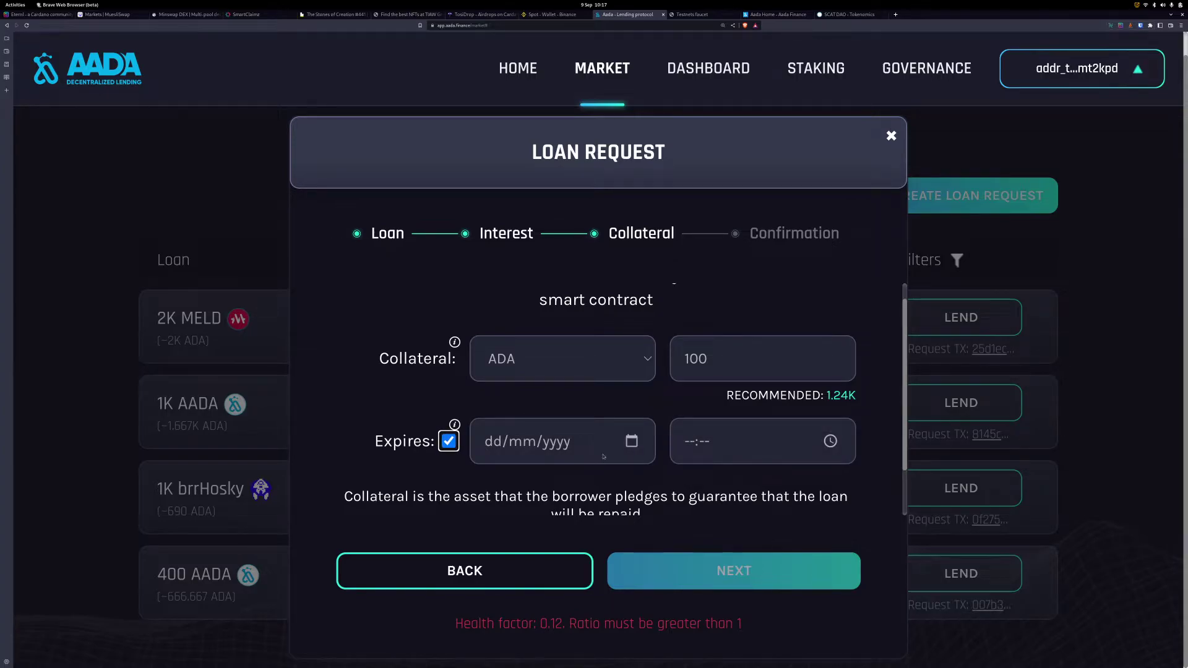
{"action": "left_click", "coordinate": [531, 447]}
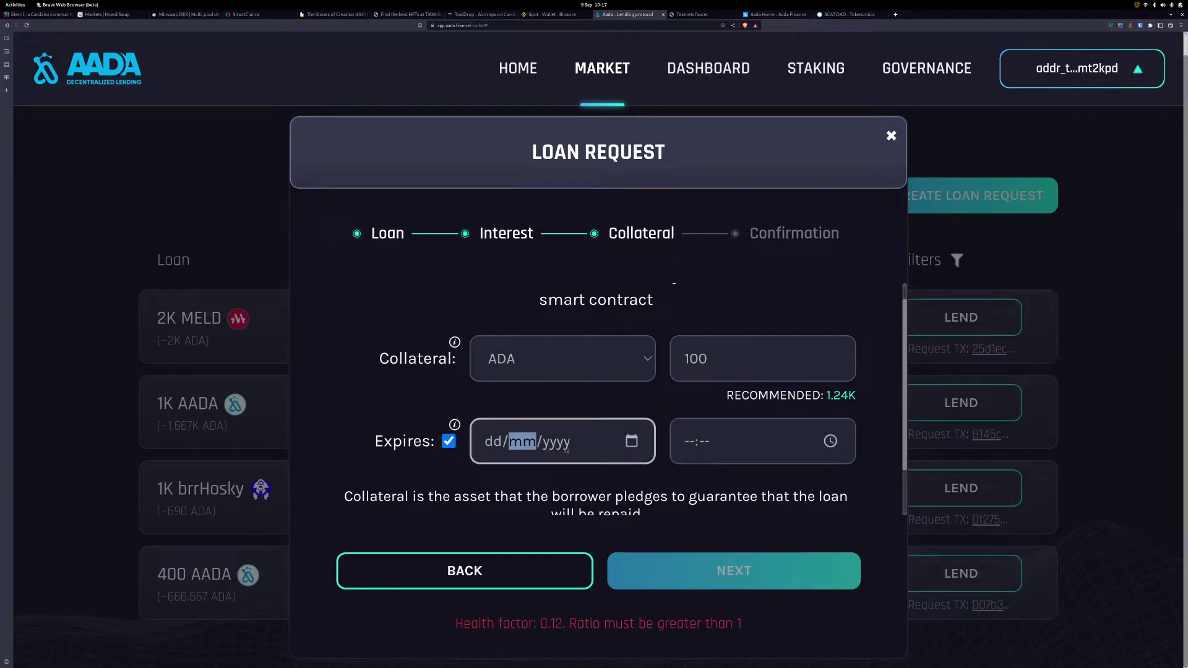
{"action": "left_click", "coordinate": [632, 441]}
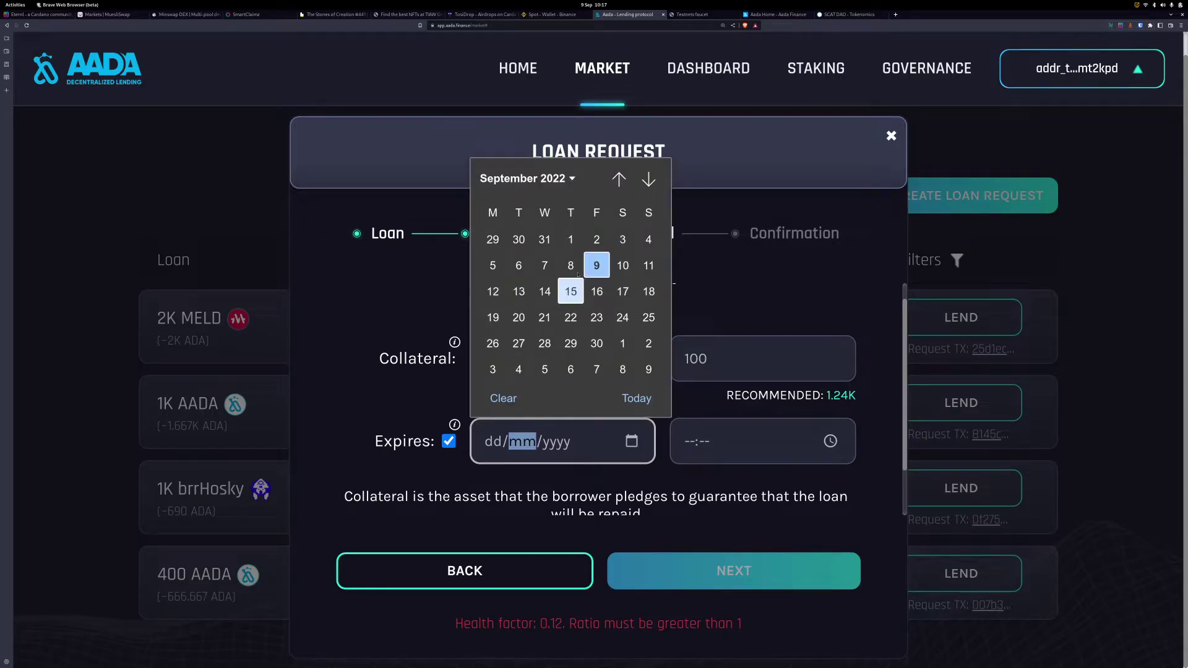
{"action": "left_click", "coordinate": [586, 293]}
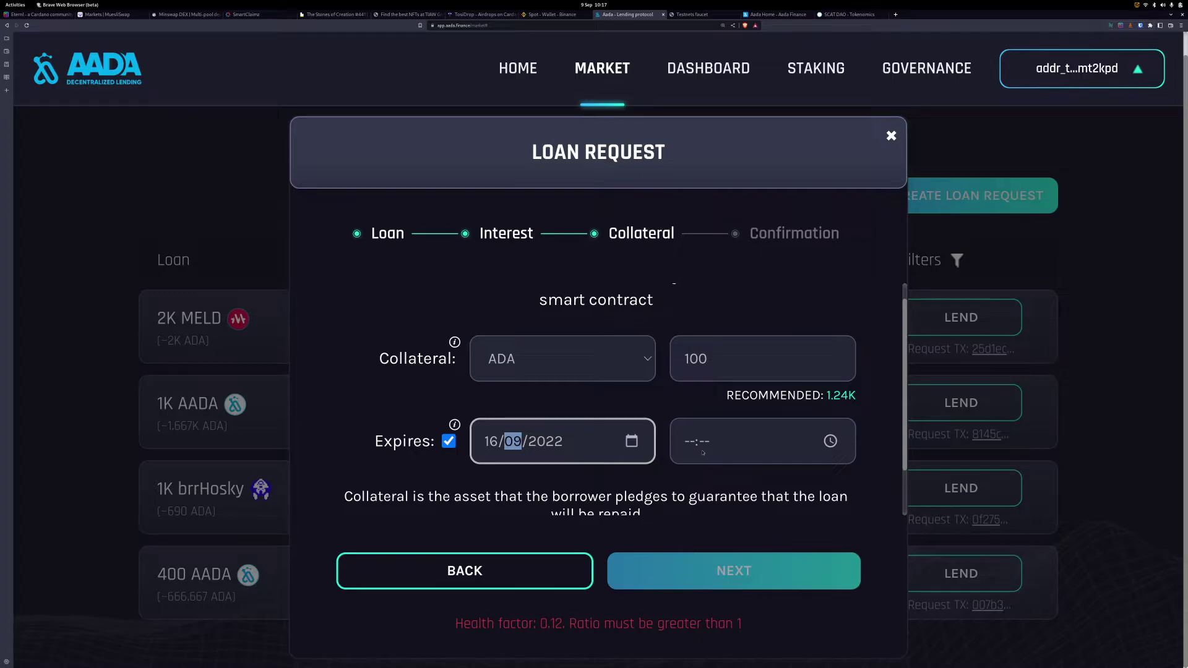
{"action": "left_click", "coordinate": [632, 442]}
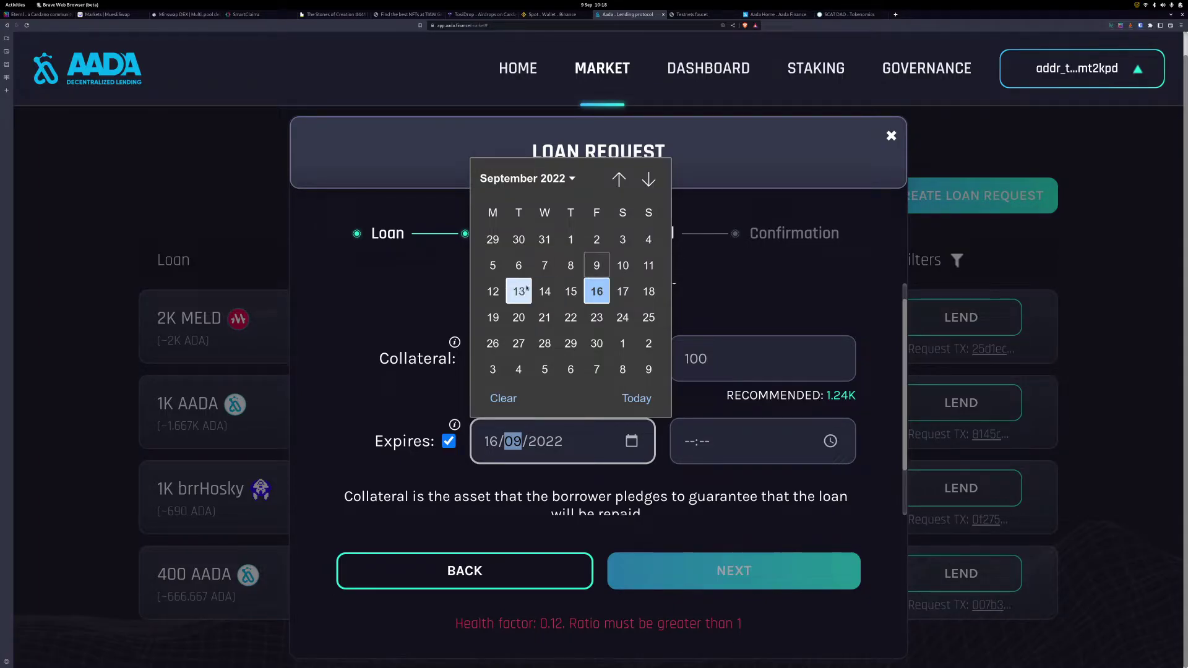
{"action": "left_click", "coordinate": [523, 293]}
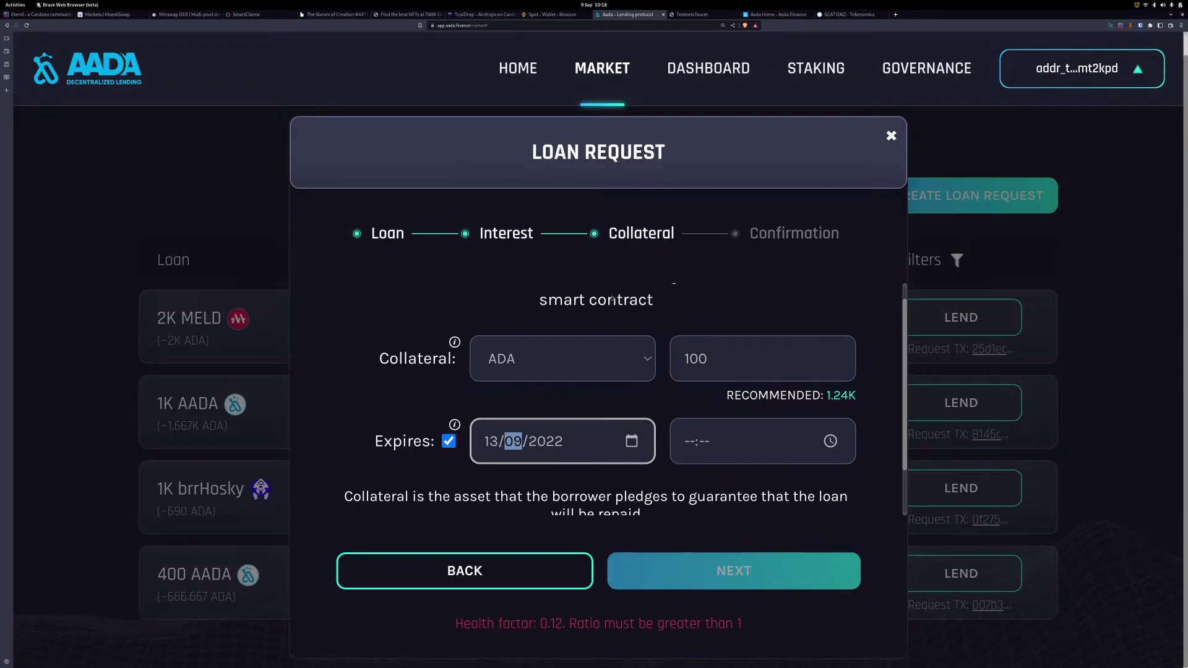
{"action": "left_click", "coordinate": [627, 444]}
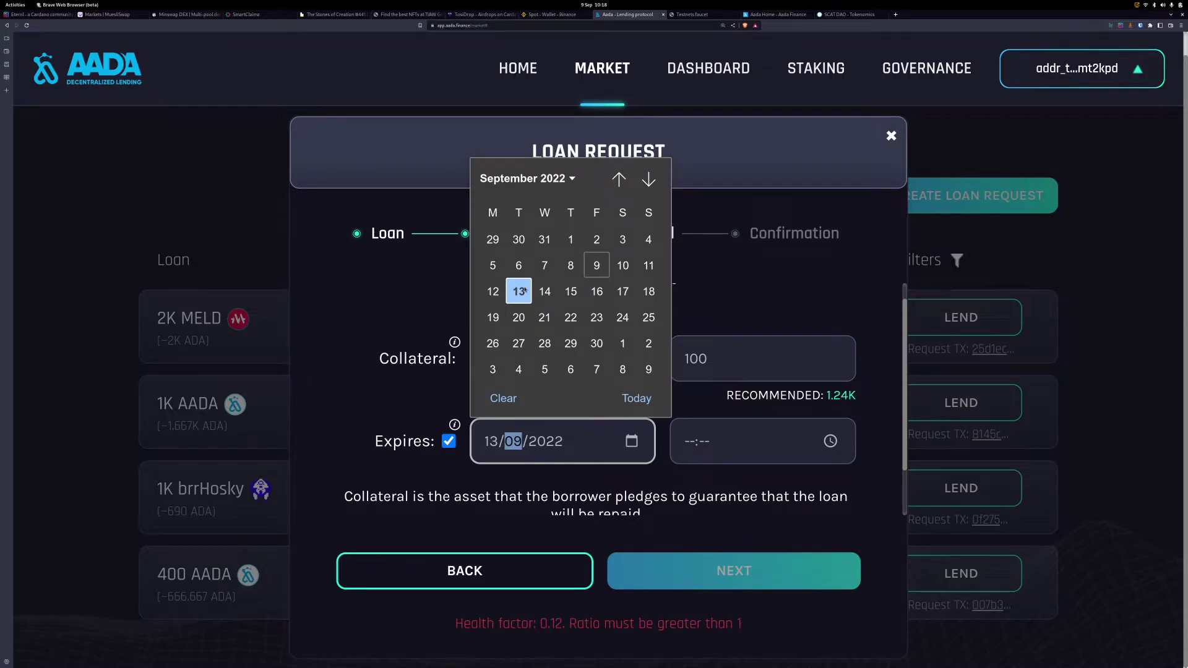
{"action": "left_click", "coordinate": [545, 292]}
Step: Set the loan request's expiry time to 12:00
{"action": "left_click", "coordinate": [704, 442]}
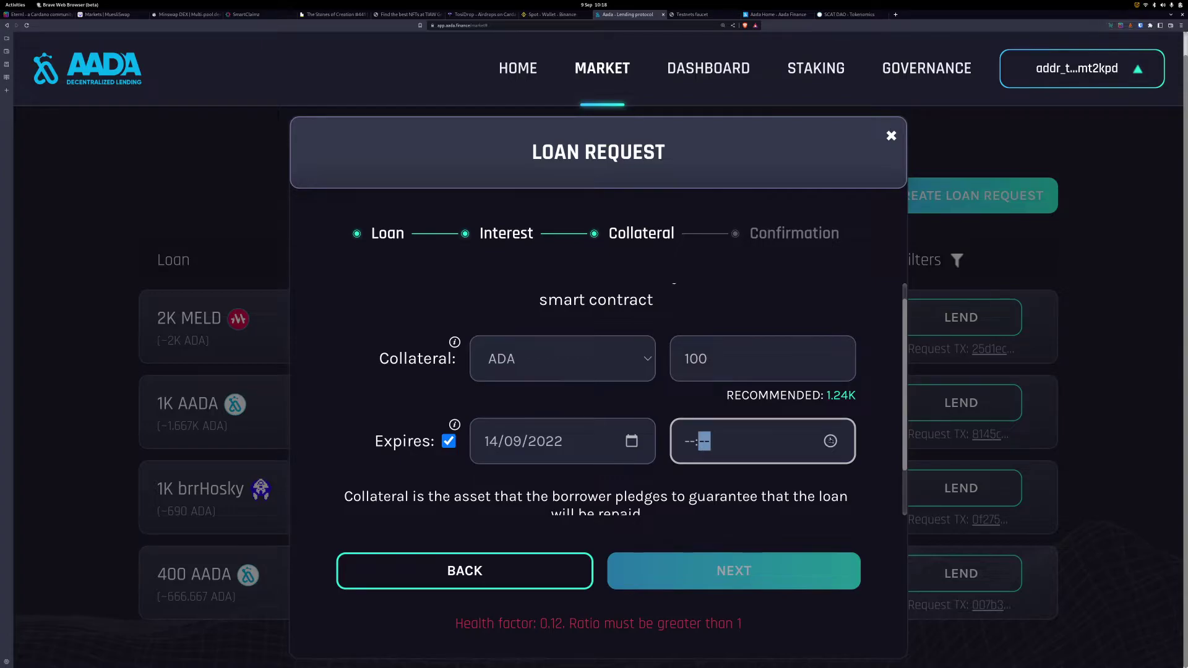
{"action": "left_click", "coordinate": [703, 441]}
{"action": "left_click", "coordinate": [706, 277]}
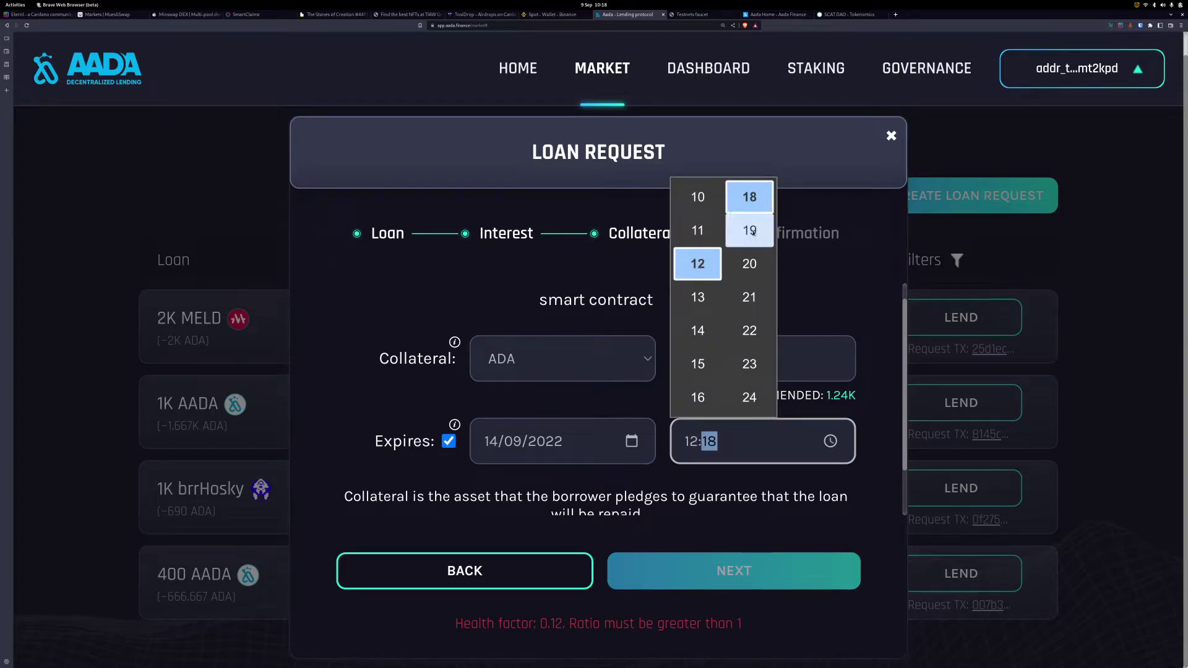
{"action": "scroll", "coordinate": [758, 303], "scroll_direction": "up", "scroll_amount": 1}
{"action": "scroll", "coordinate": [757, 309], "scroll_direction": "up", "scroll_amount": 5}
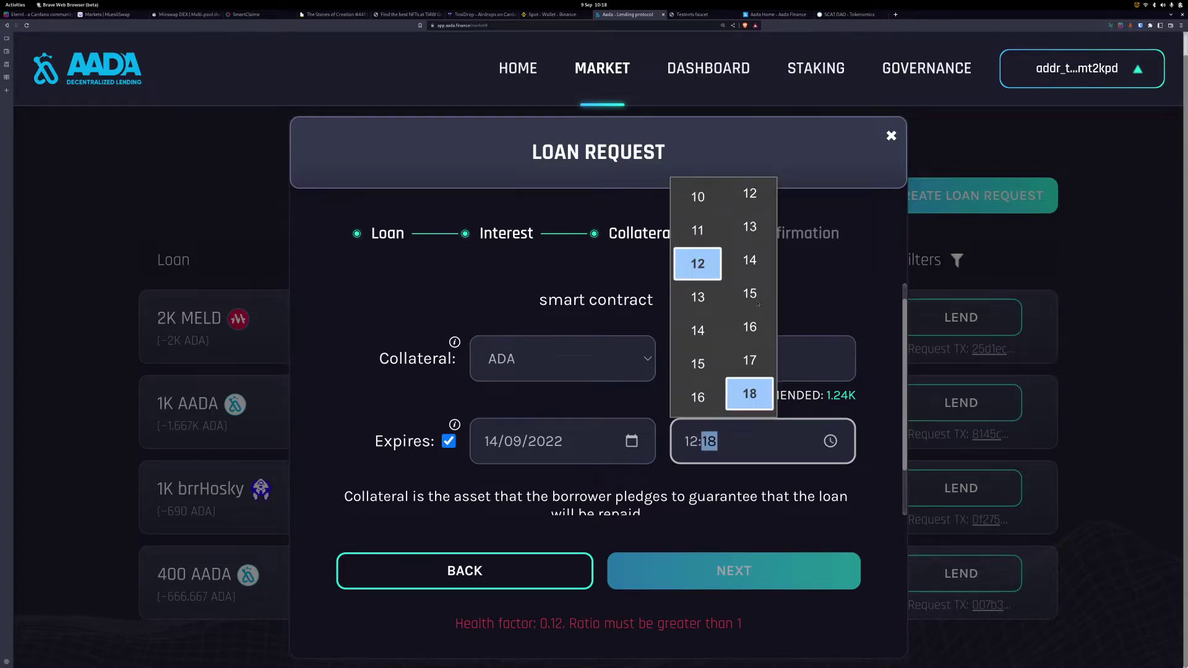
{"action": "scroll", "coordinate": [753, 331], "scroll_direction": "down", "scroll_amount": 2}
{"action": "scroll", "coordinate": [753, 332], "scroll_direction": "down", "scroll_amount": 5}
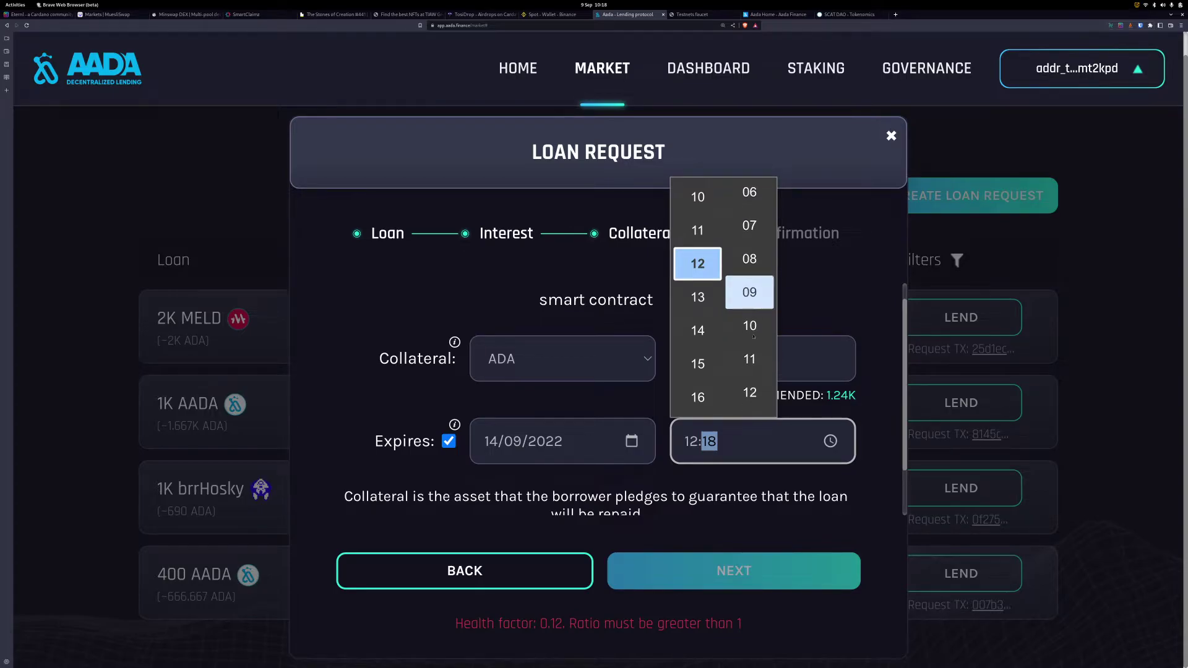
{"action": "scroll", "coordinate": [754, 345], "scroll_direction": "up", "scroll_amount": 3}
{"action": "scroll", "coordinate": [754, 345], "scroll_direction": "up", "scroll_amount": 4}
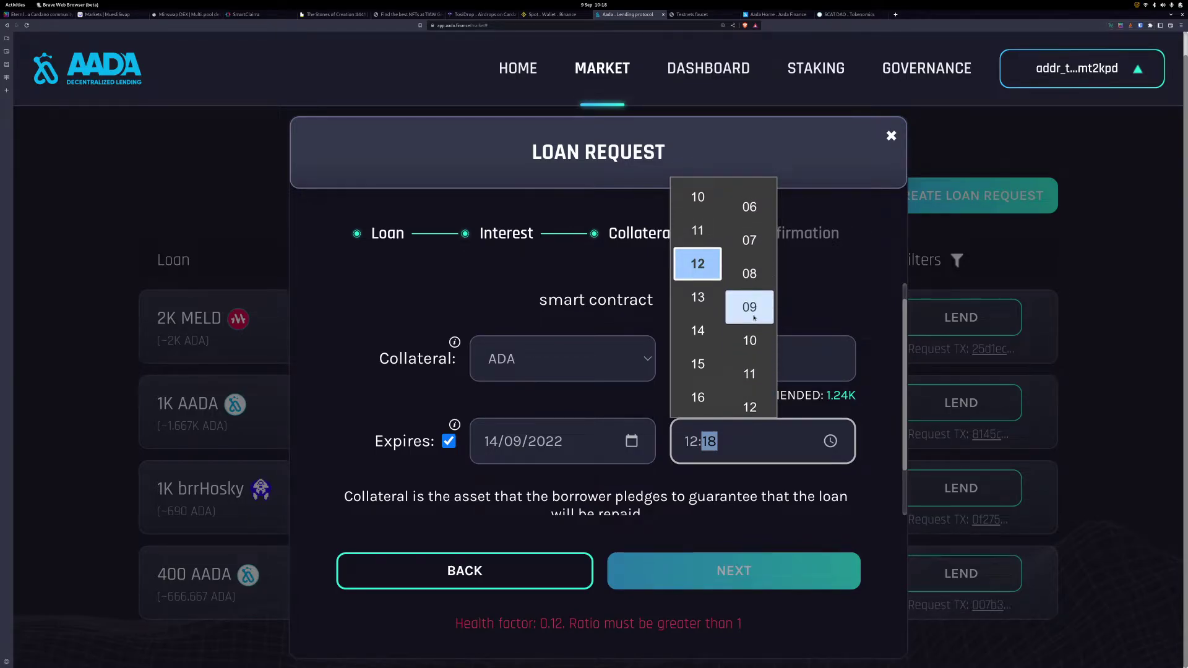
{"action": "scroll", "coordinate": [753, 267], "scroll_direction": "up", "scroll_amount": 1}
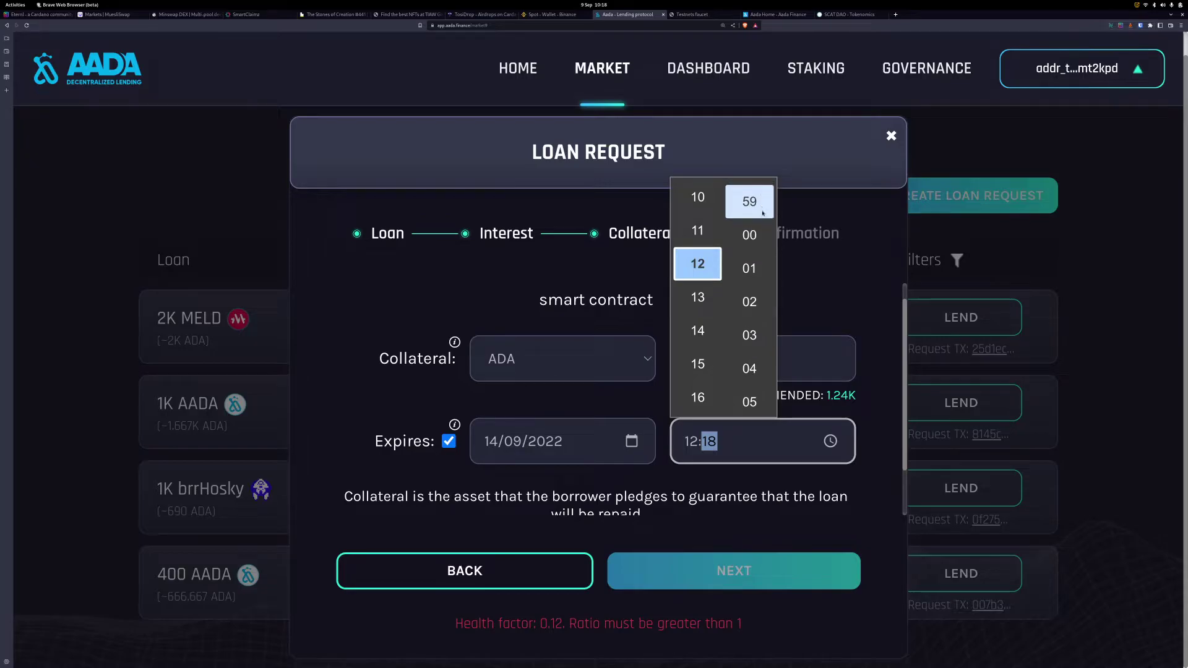
{"action": "left_click", "coordinate": [749, 235]}
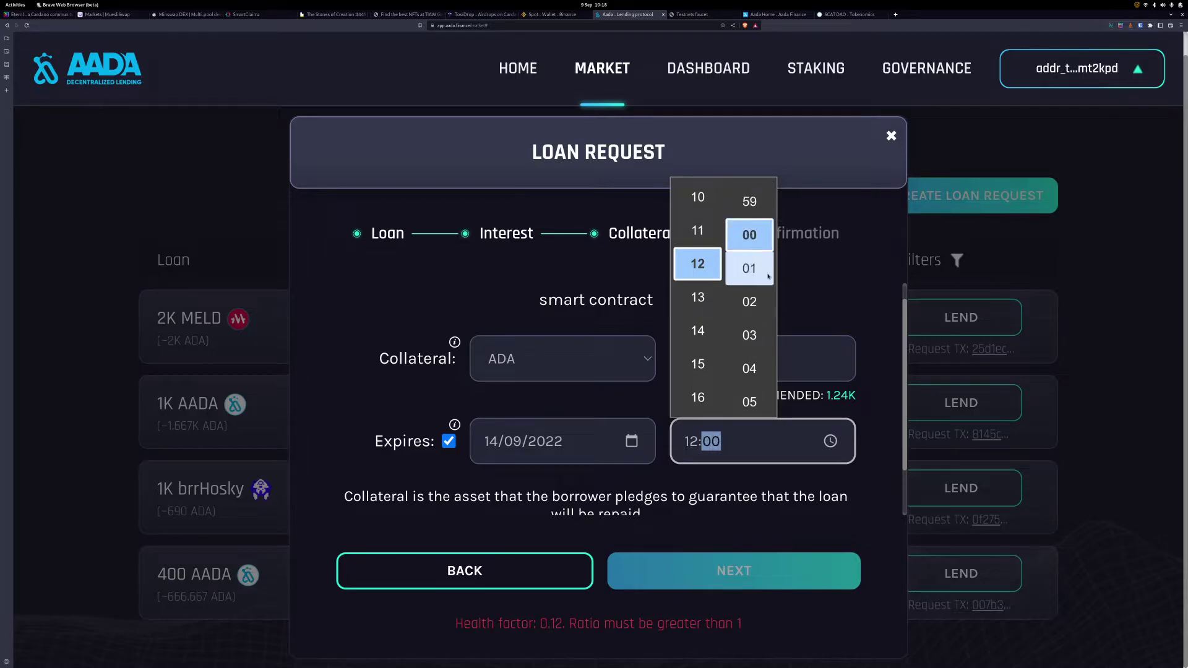
{"action": "left_click", "coordinate": [748, 508]}
{"action": "scroll", "coordinate": [786, 494], "scroll_direction": "down", "scroll_amount": 1}
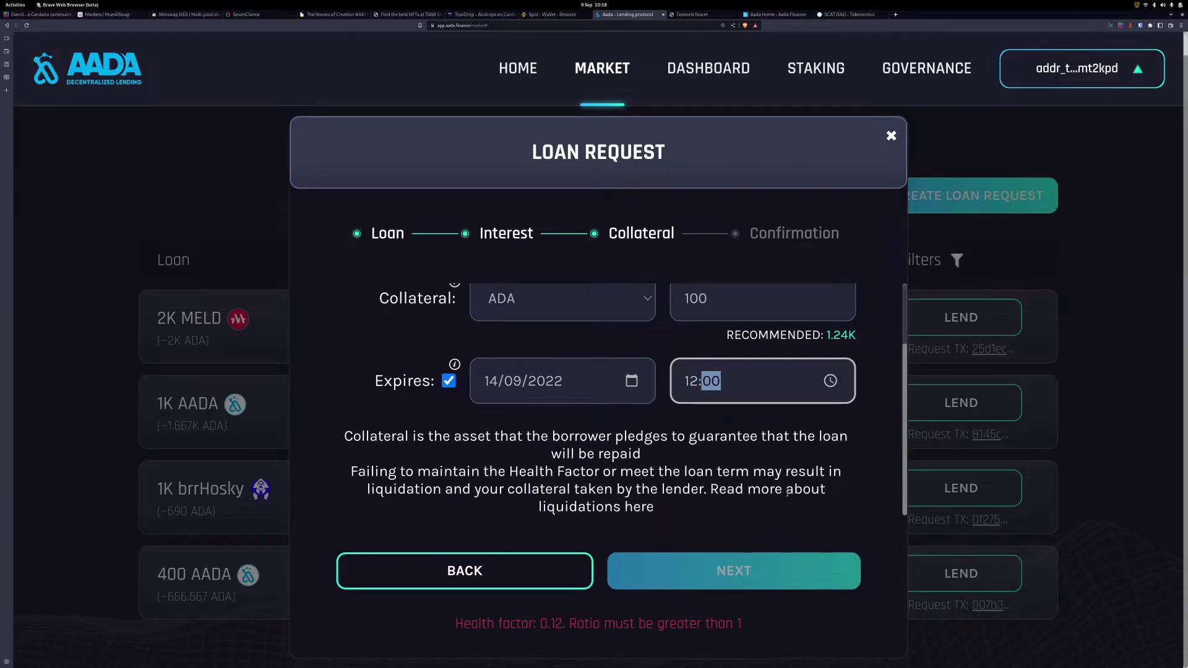
{"action": "left_click", "coordinate": [763, 452]}
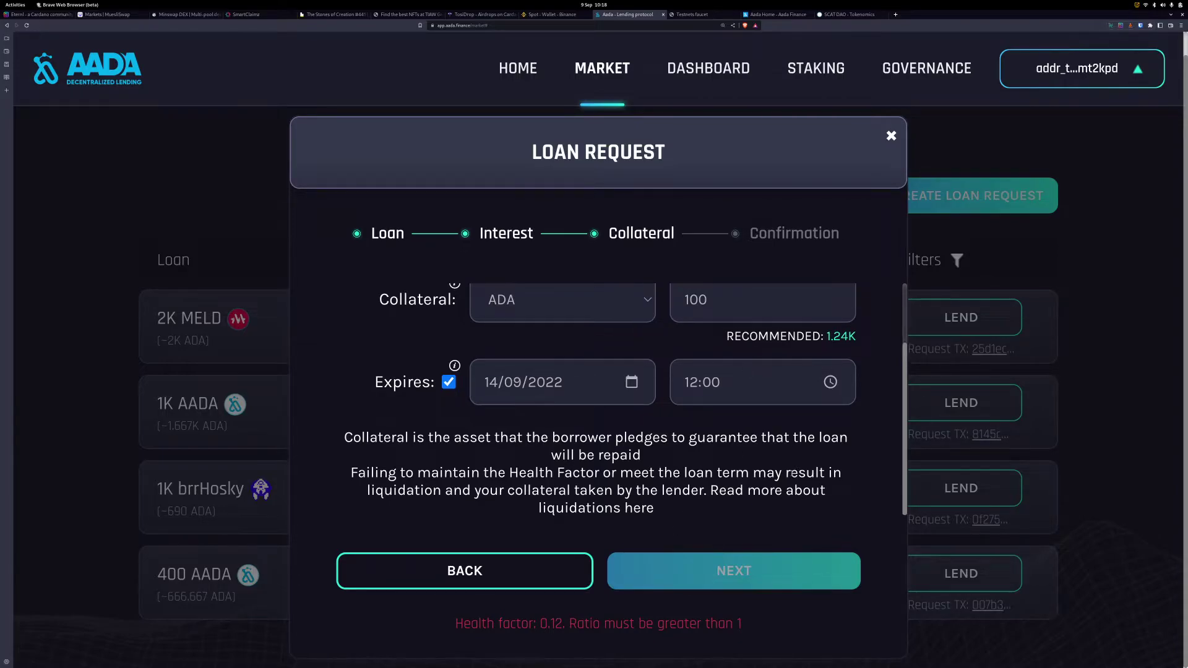
Step: Set the collateral amount to 1,000 ADA
{"action": "scroll", "coordinate": [794, 440], "scroll_direction": "up", "scroll_amount": 2}
{"action": "left_click", "coordinate": [734, 375]}
{"action": "type", "text": "000"}
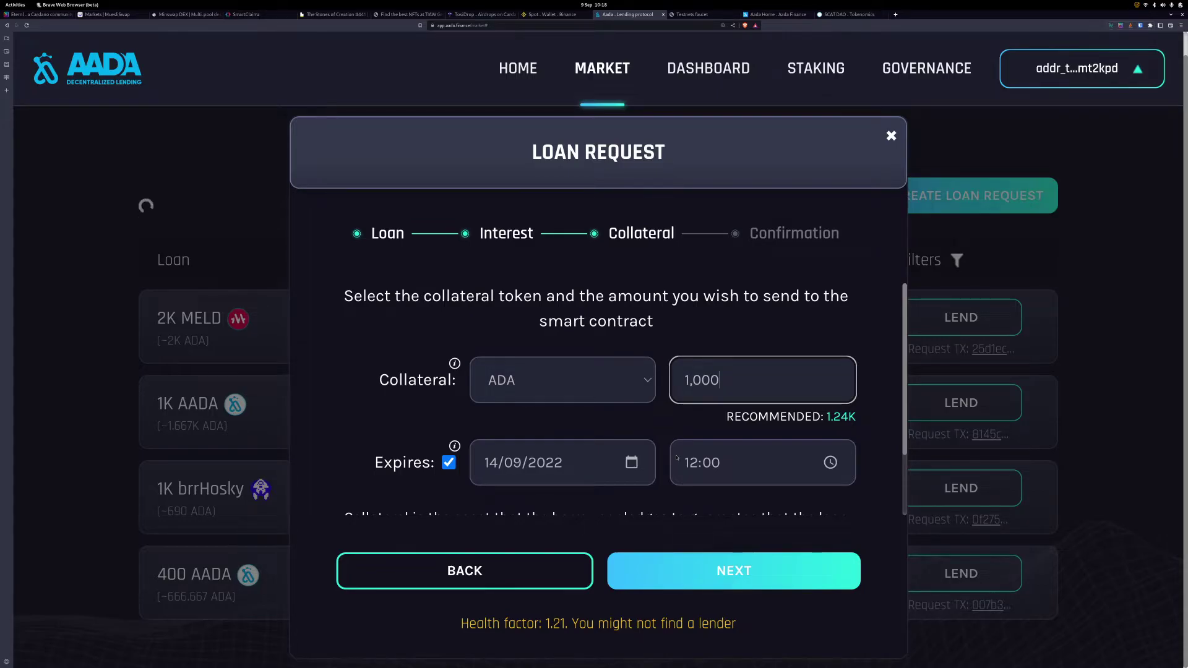
Step: Examine the liquidation notes and the health factor against the entered collateral amount and the recommended one
{"action": "scroll", "coordinate": [708, 389], "scroll_direction": "down", "scroll_amount": 1}
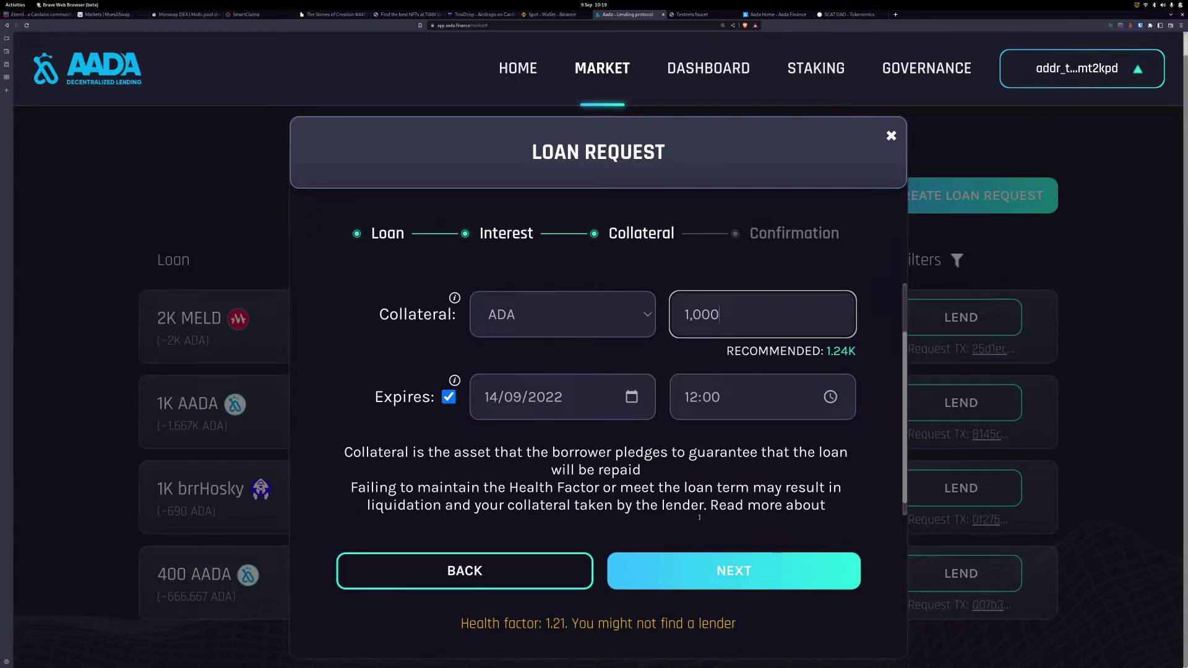
{"action": "left_click", "coordinate": [643, 501]}
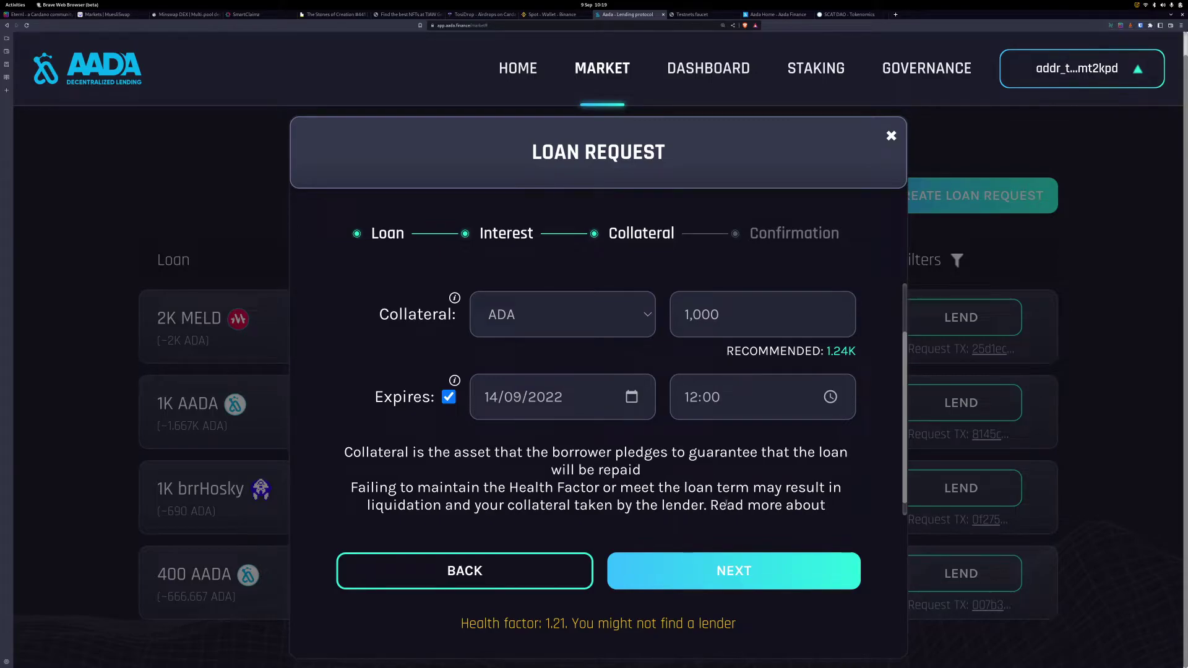
{"action": "scroll", "coordinate": [726, 502], "scroll_direction": "down", "scroll_amount": 1}
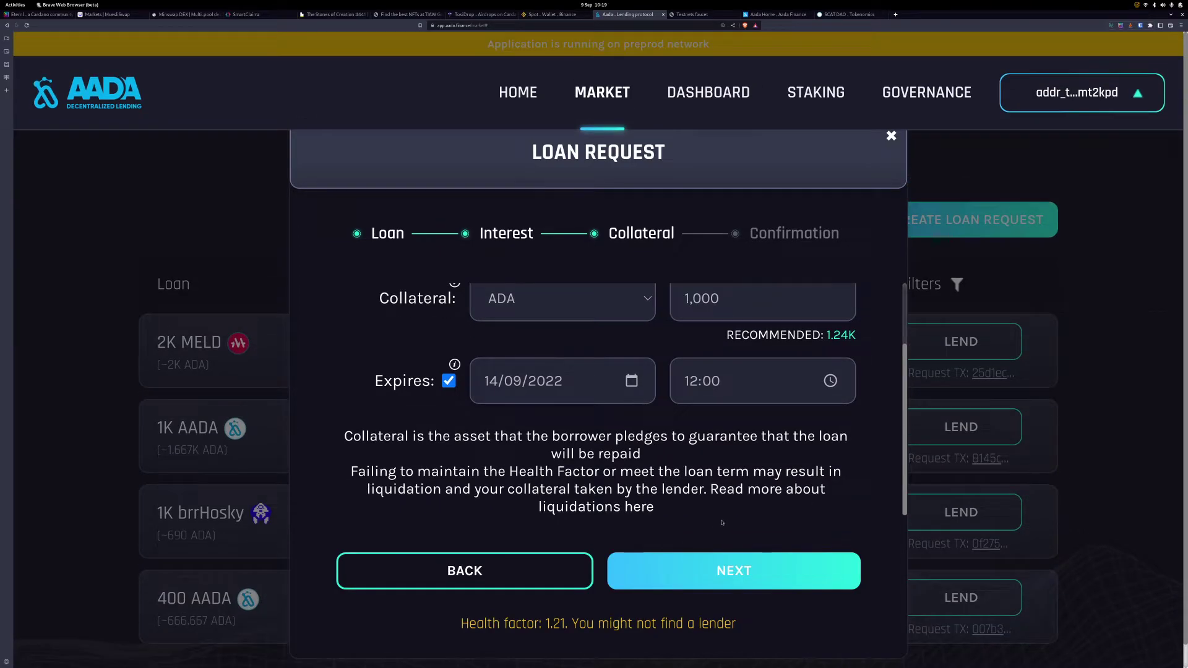
{"action": "left_click", "coordinate": [904, 312]}
{"action": "scroll", "coordinate": [743, 433], "scroll_direction": "down", "scroll_amount": 3}
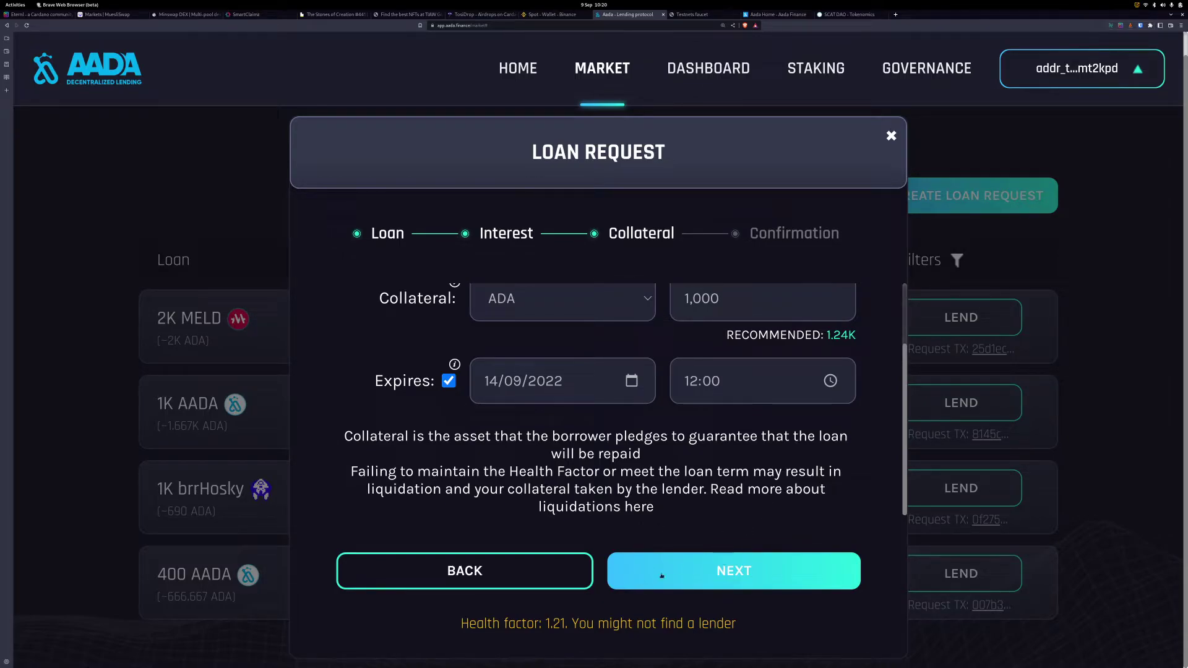
{"action": "double_click", "coordinate": [555, 623]}
{"action": "scroll", "coordinate": [691, 423], "scroll_direction": "up", "scroll_amount": 2}
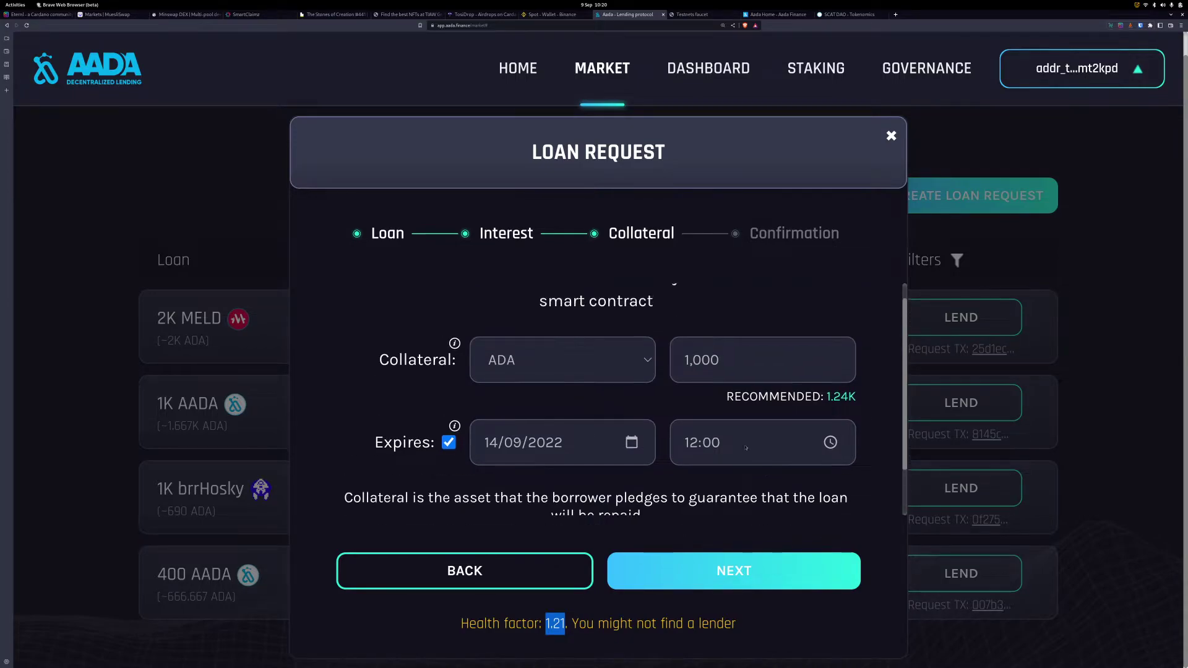
{"action": "left_click", "coordinate": [698, 379]}
{"action": "double_click", "coordinate": [697, 379]}
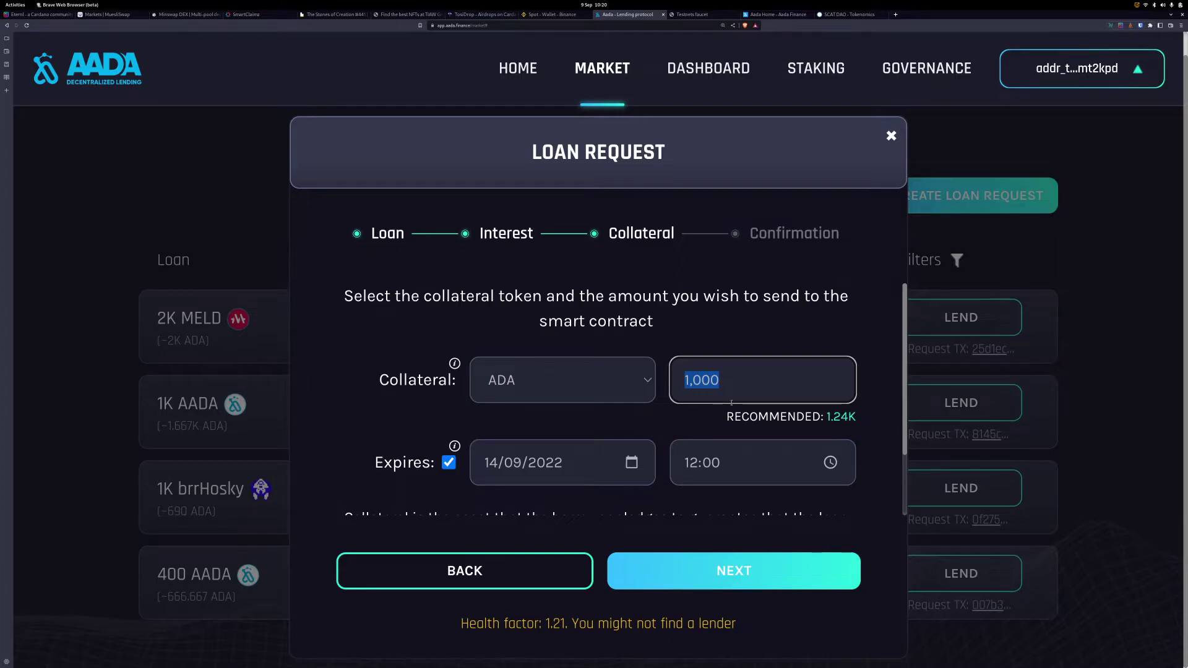
{"action": "scroll", "coordinate": [620, 334], "scroll_direction": "down", "scroll_amount": 2}
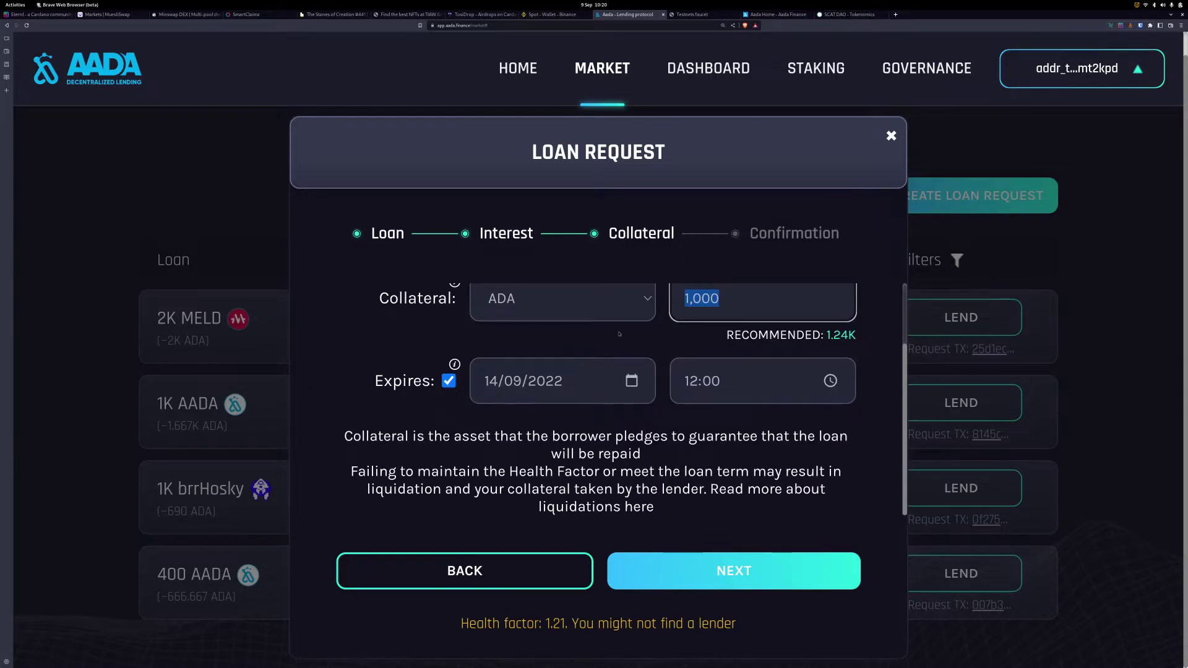
{"action": "scroll", "coordinate": [737, 313], "scroll_direction": "up", "scroll_amount": 1}
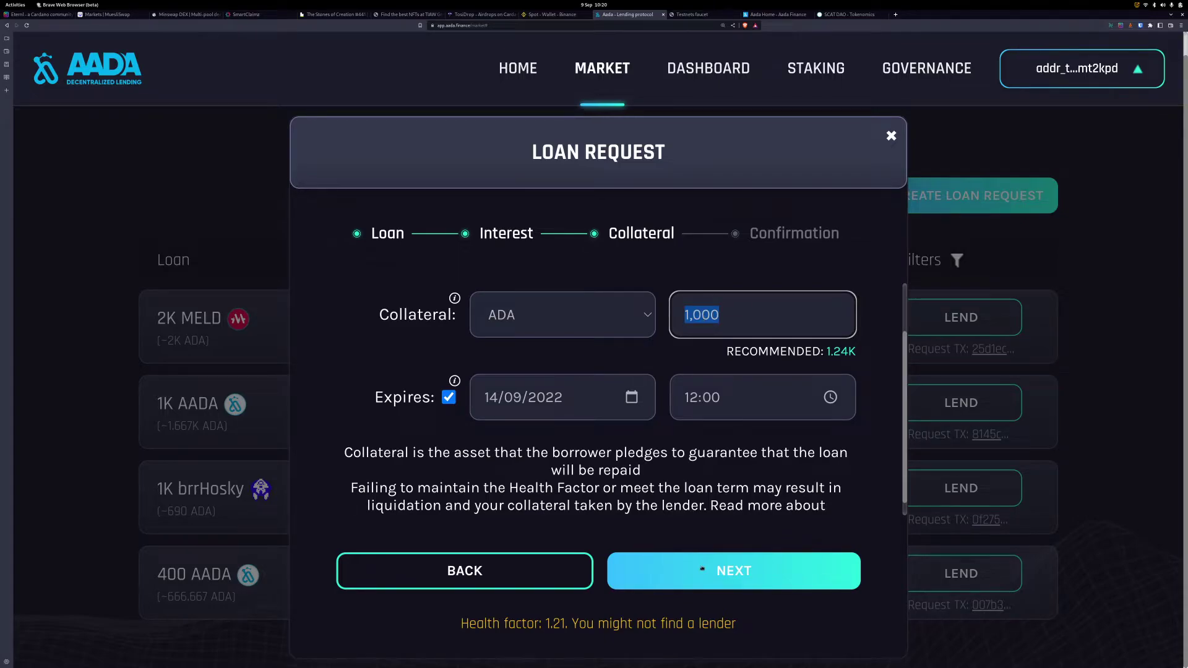
Step: Proceed to the confirmation stage and review the loan amount and collateral health factor in the summary
{"action": "left_click", "coordinate": [706, 580]}
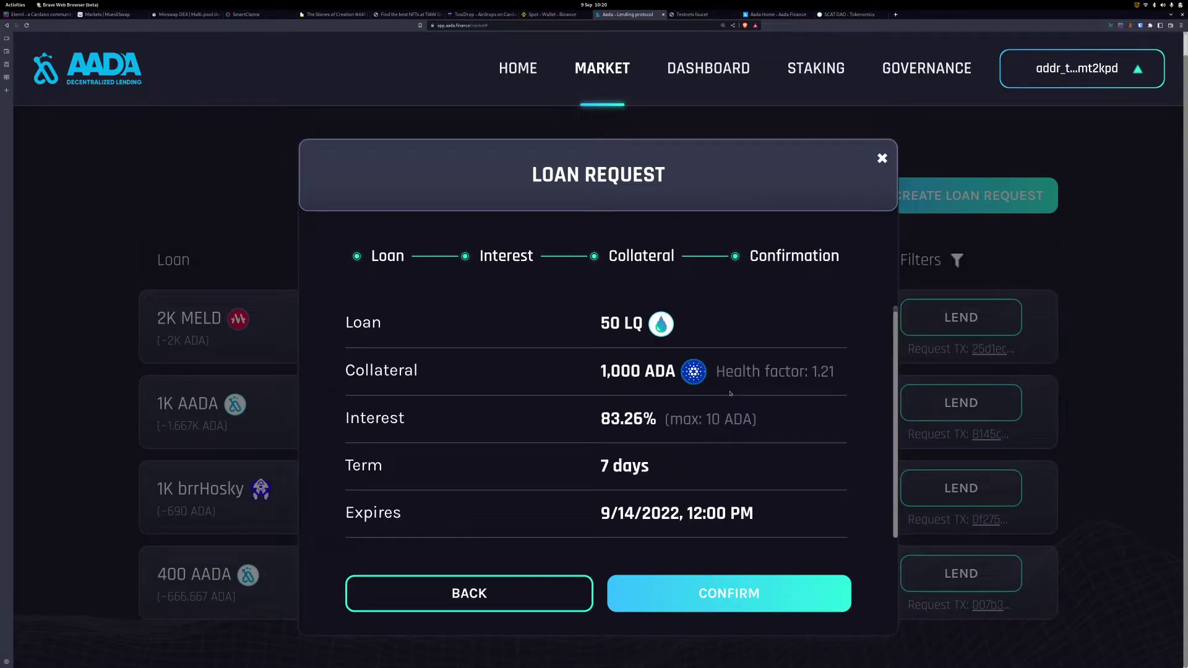
{"action": "mouse_move", "coordinate": [802, 377]}
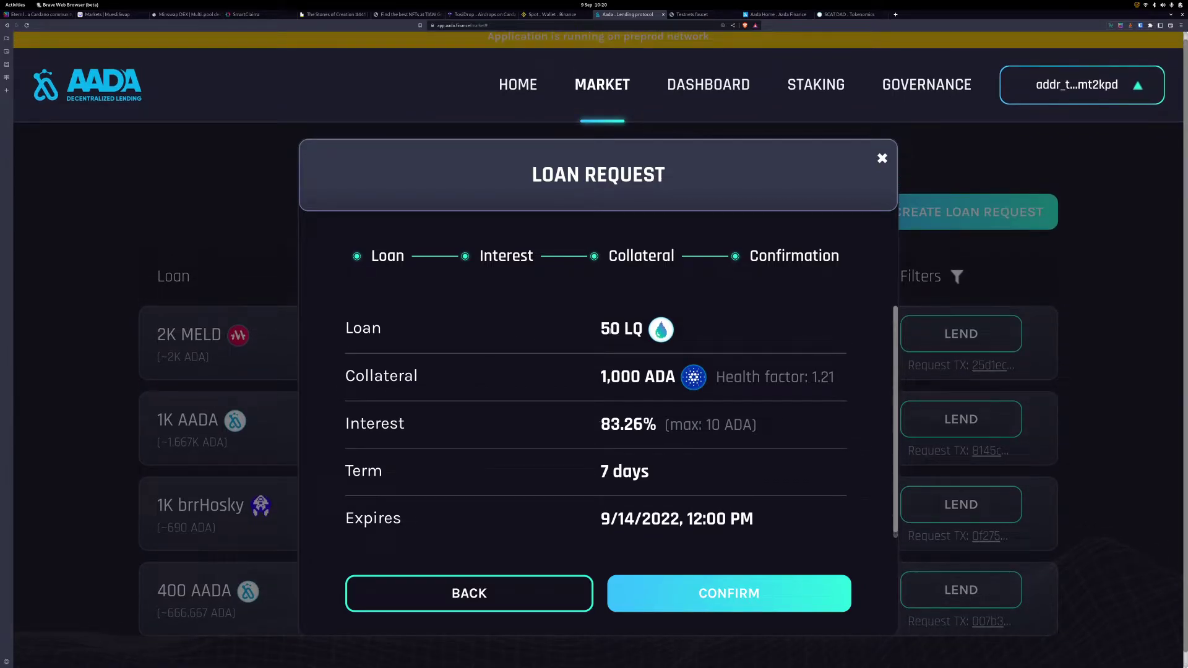
{"action": "double_click", "coordinate": [622, 329]}
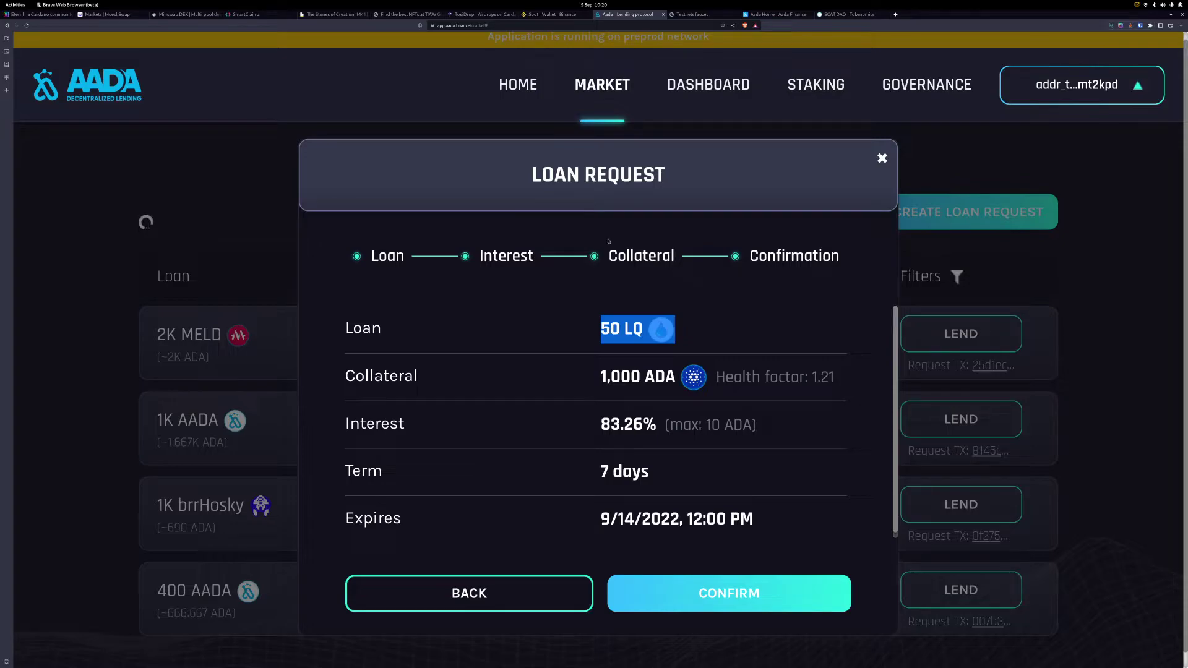
{"action": "left_click", "coordinate": [622, 329]}
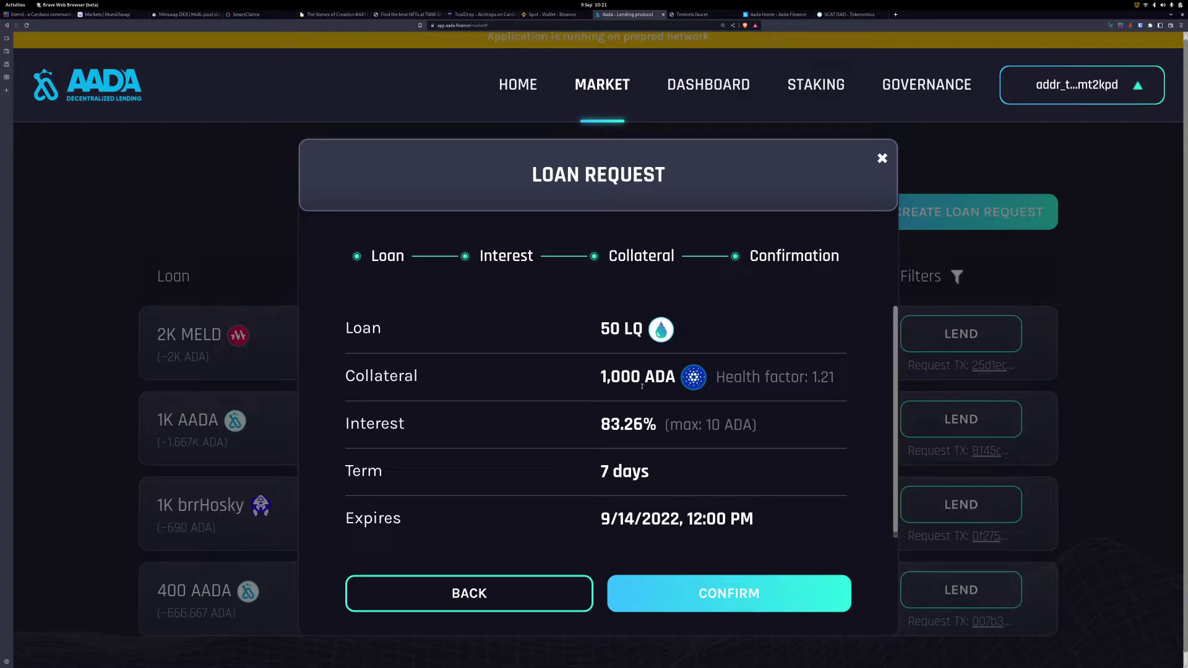
Step: Check the collateral, interest, term and expiry in the loan request summary and confirm the request
{"action": "left_click_drag", "start_coordinate": [600, 379], "coordinate": [633, 378]}
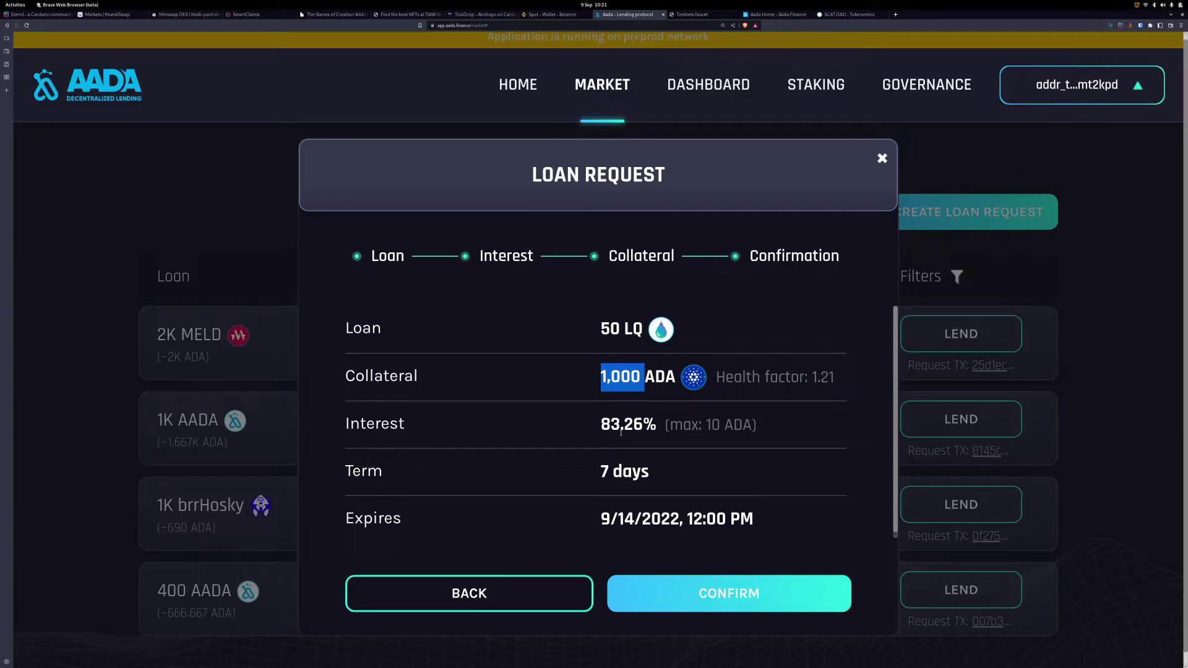
{"action": "left_click", "coordinate": [717, 422]}
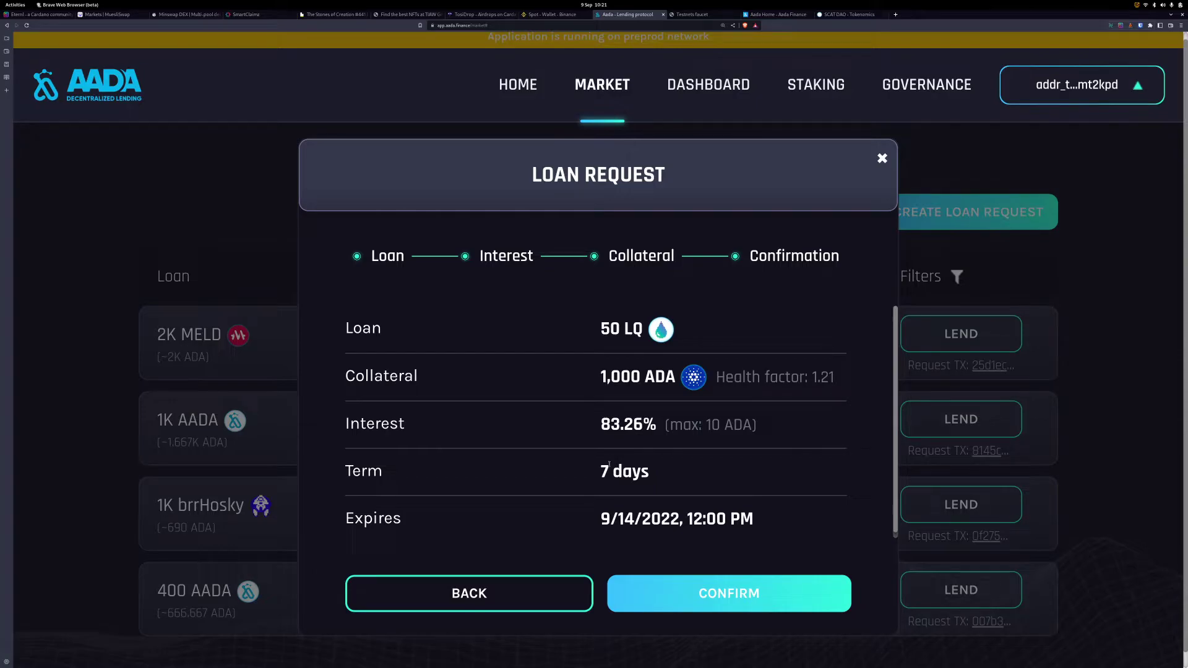
{"action": "scroll", "coordinate": [599, 523], "scroll_direction": "down", "scroll_amount": 1}
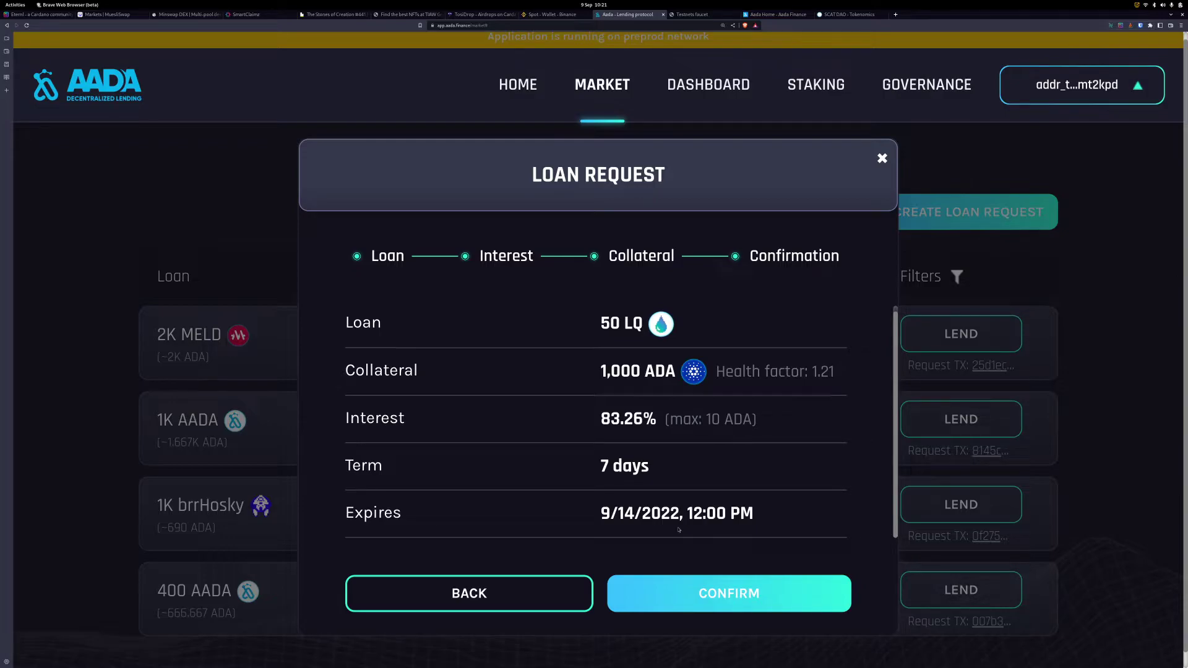
{"action": "left_click", "coordinate": [713, 602]}
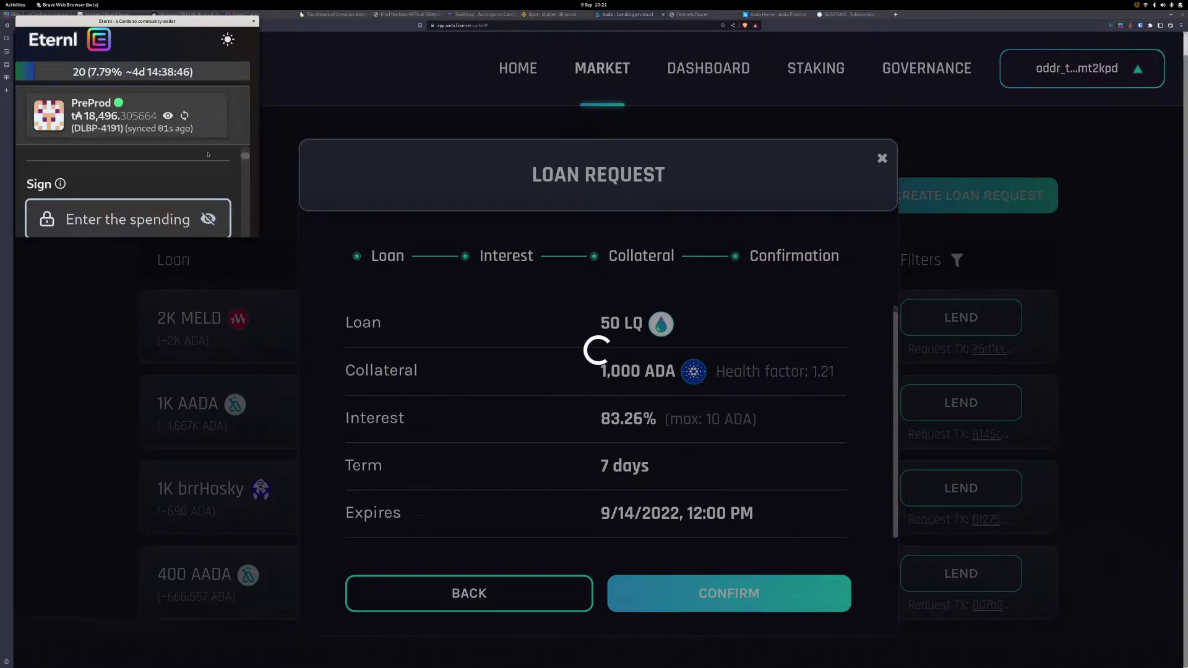
Step: Move the Eternl signing window over the loan request and enlarge it to fit the password field and transaction preview
{"action": "left_click_drag", "start_coordinate": [168, 21], "coordinate": [547, 154]}
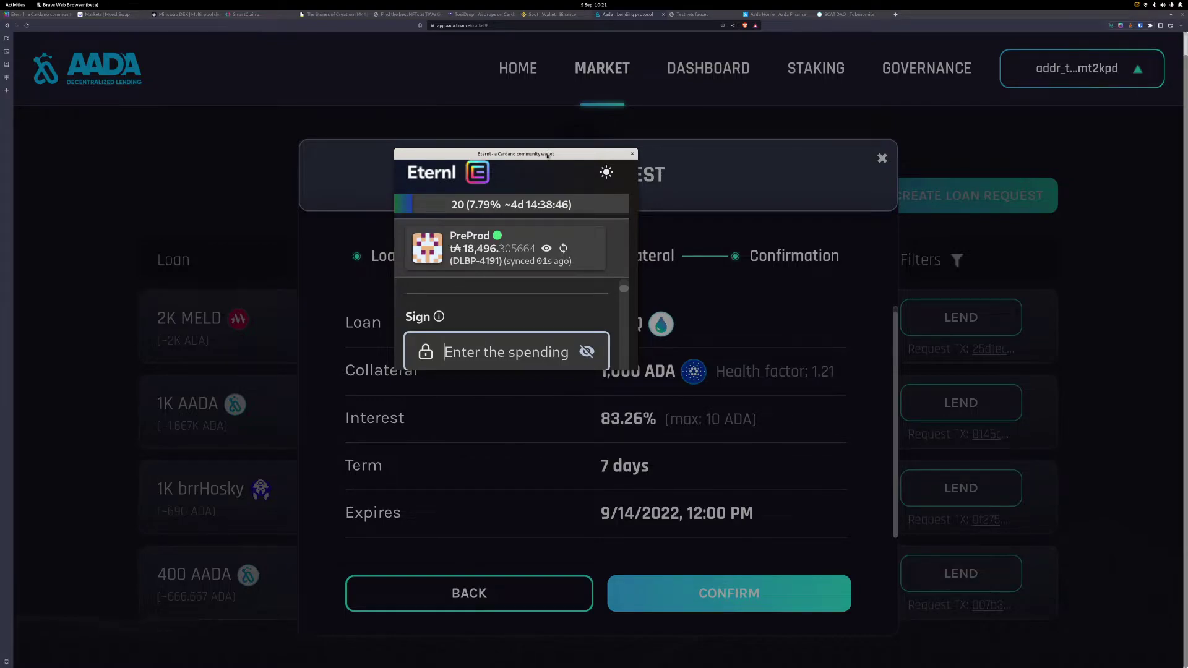
{"action": "key", "text": "alt+Tab"}
{"action": "key", "text": "Escape"}
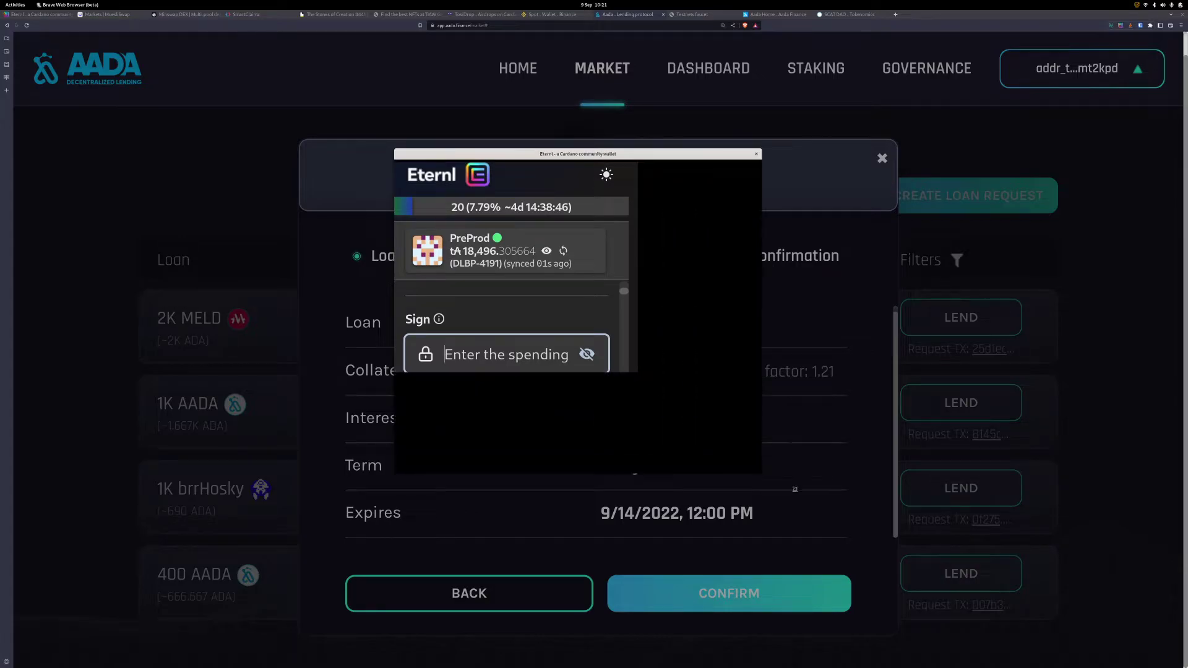
{"action": "left_click_drag", "start_coordinate": [592, 161], "coordinate": [557, 128]}
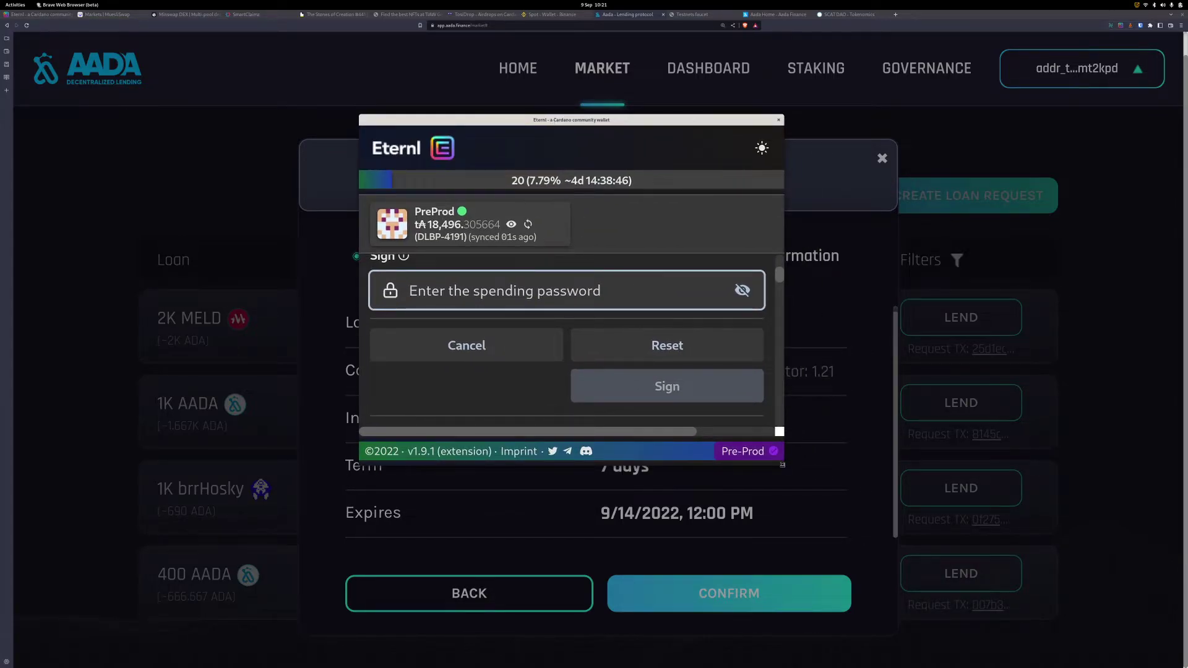
{"action": "left_click_drag", "start_coordinate": [784, 465], "coordinate": [894, 614]}
{"action": "left_click_drag", "start_coordinate": [647, 117], "coordinate": [614, 51]}
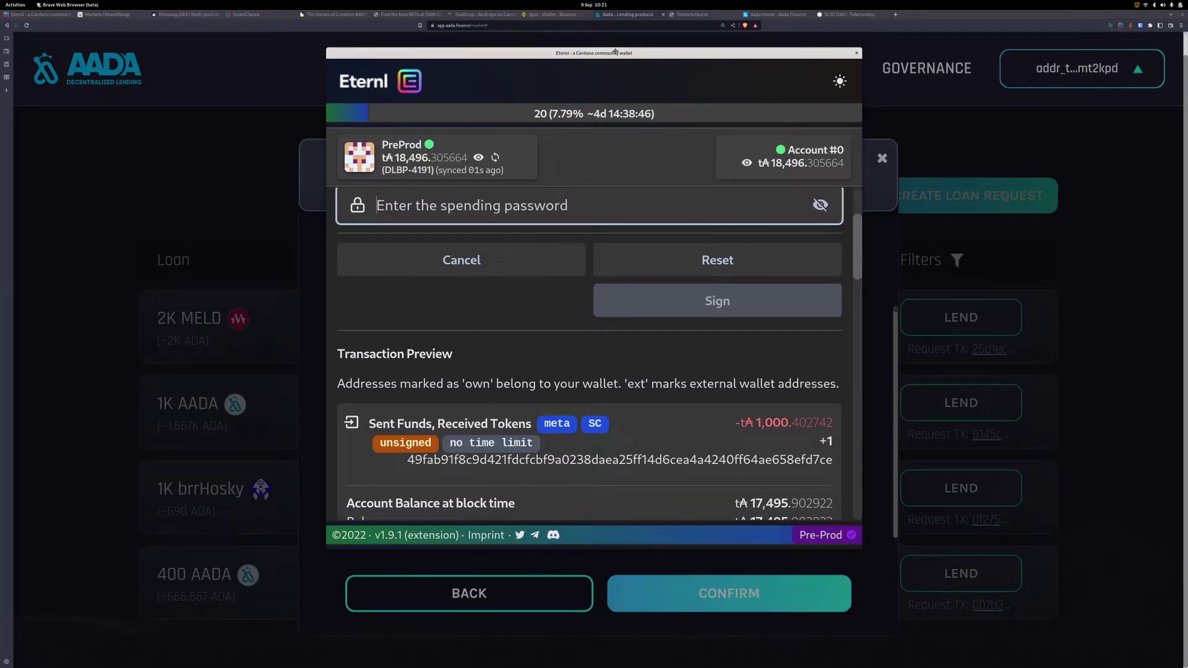
Step: Switch to Discord and change the running screen share to stream the Eternl wallet window
{"action": "key", "text": "alt+Tab"}
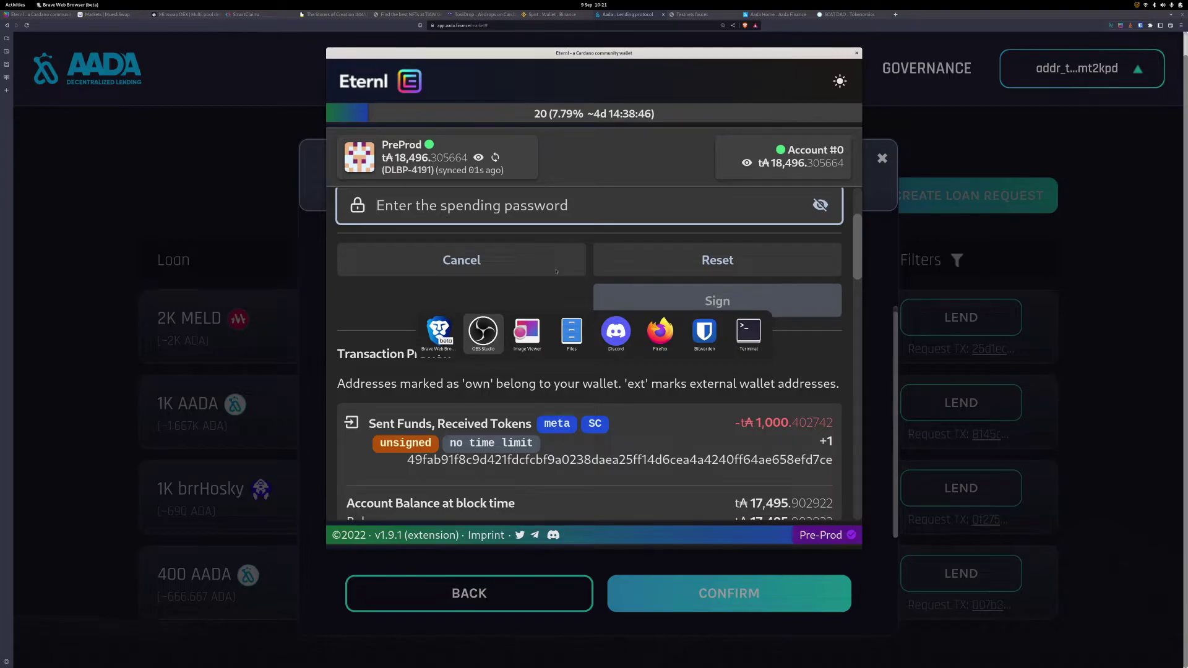
{"action": "key", "text": "alt+Tab"}
{"action": "key", "text": "alt+Tab"}
{"action": "key", "text": "alt+Tab"}
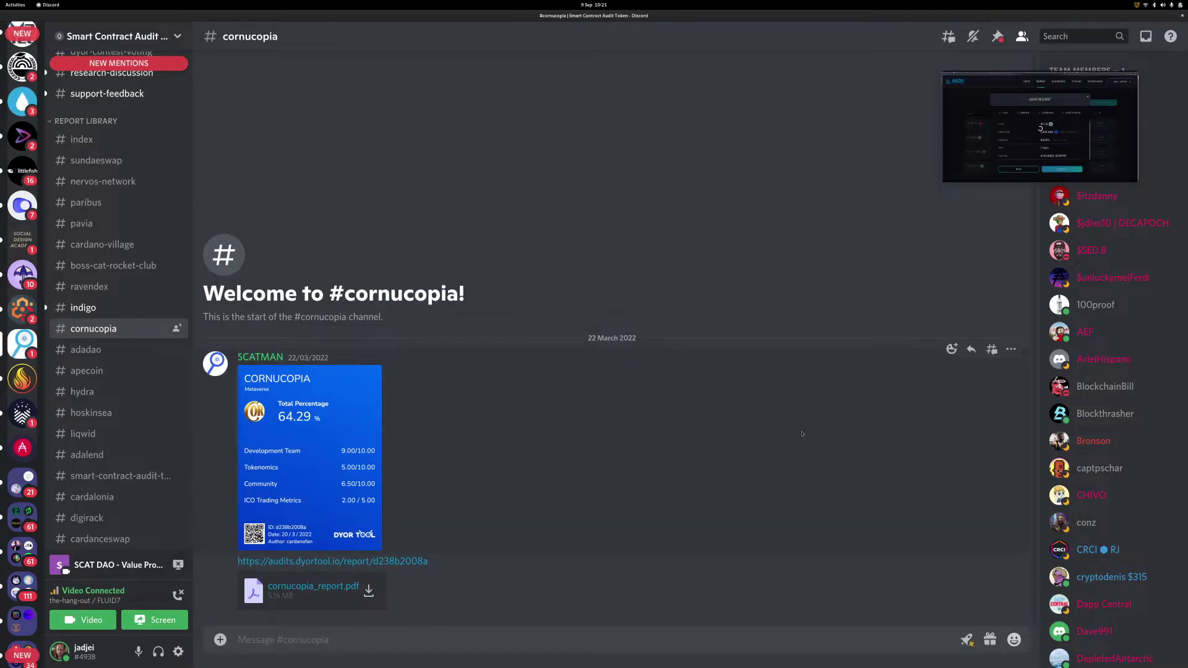
{"action": "mouse_move", "coordinate": [1069, 119]}
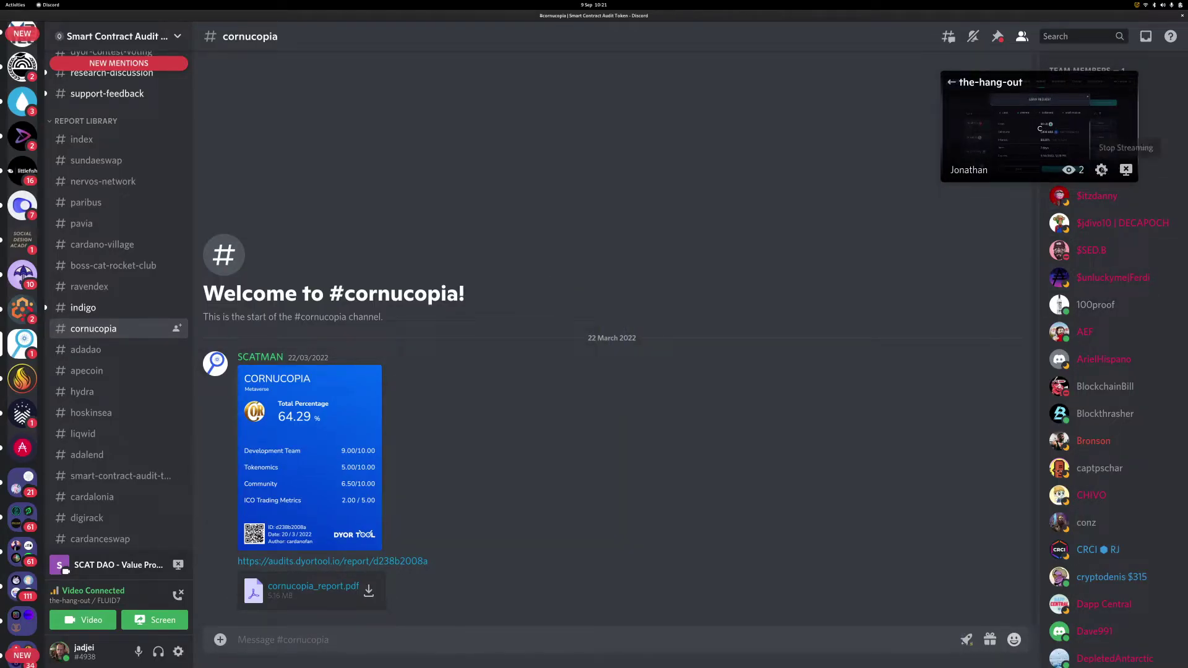
{"action": "left_click", "coordinate": [1101, 169]}
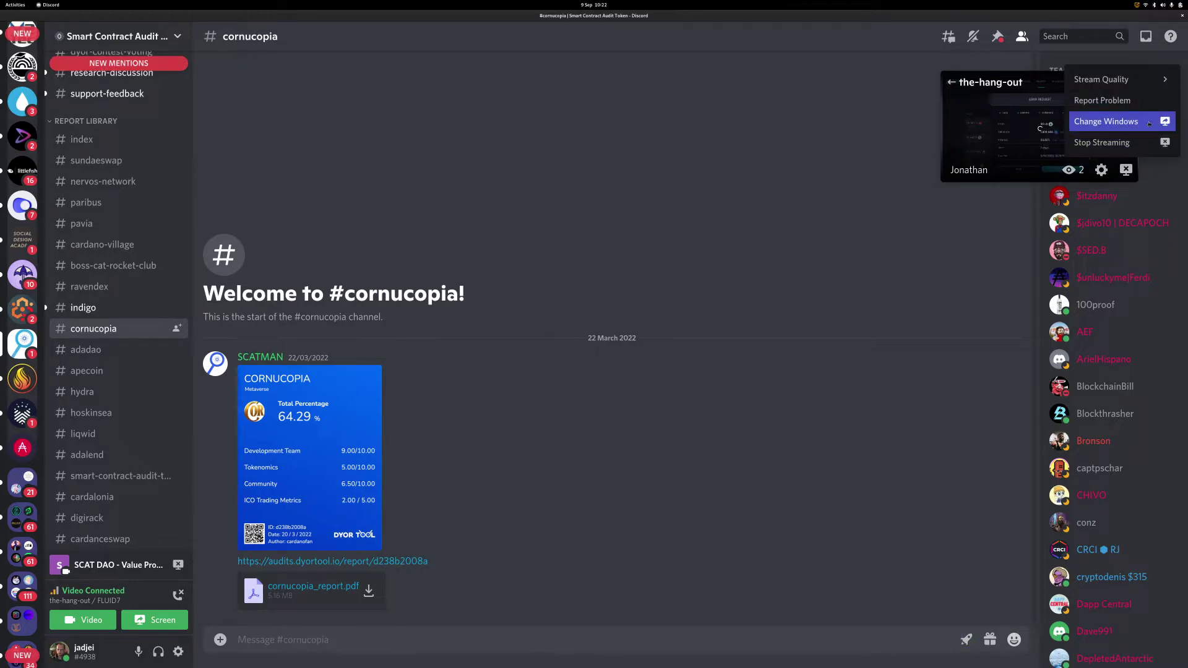
{"action": "left_click", "coordinate": [1103, 122]}
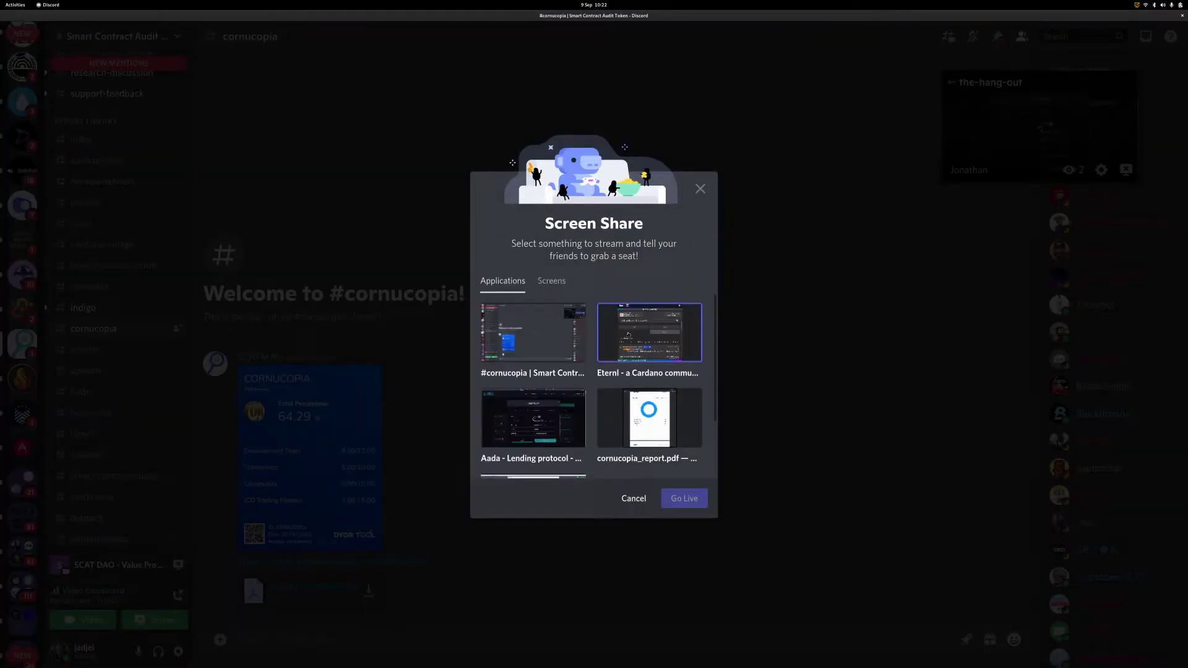
{"action": "left_click", "coordinate": [649, 333]}
{"action": "left_click", "coordinate": [684, 495]}
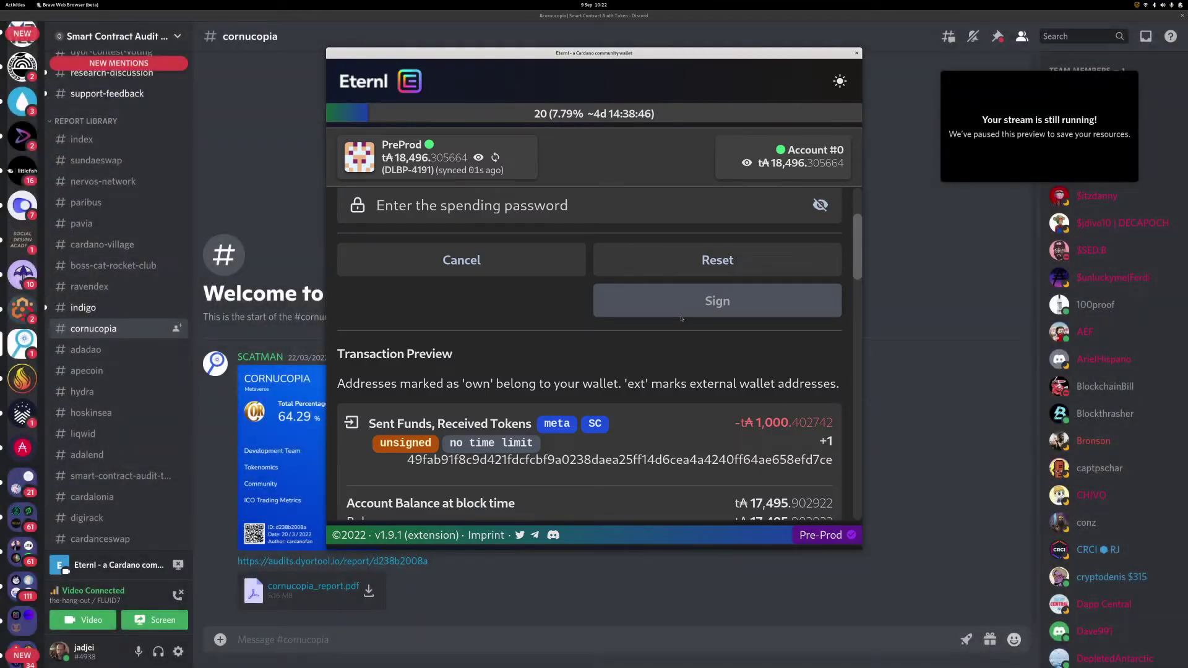
Step: Return to the Eternl signing window, look over the transaction preview and maximize the window
{"action": "left_click", "coordinate": [568, 68]}
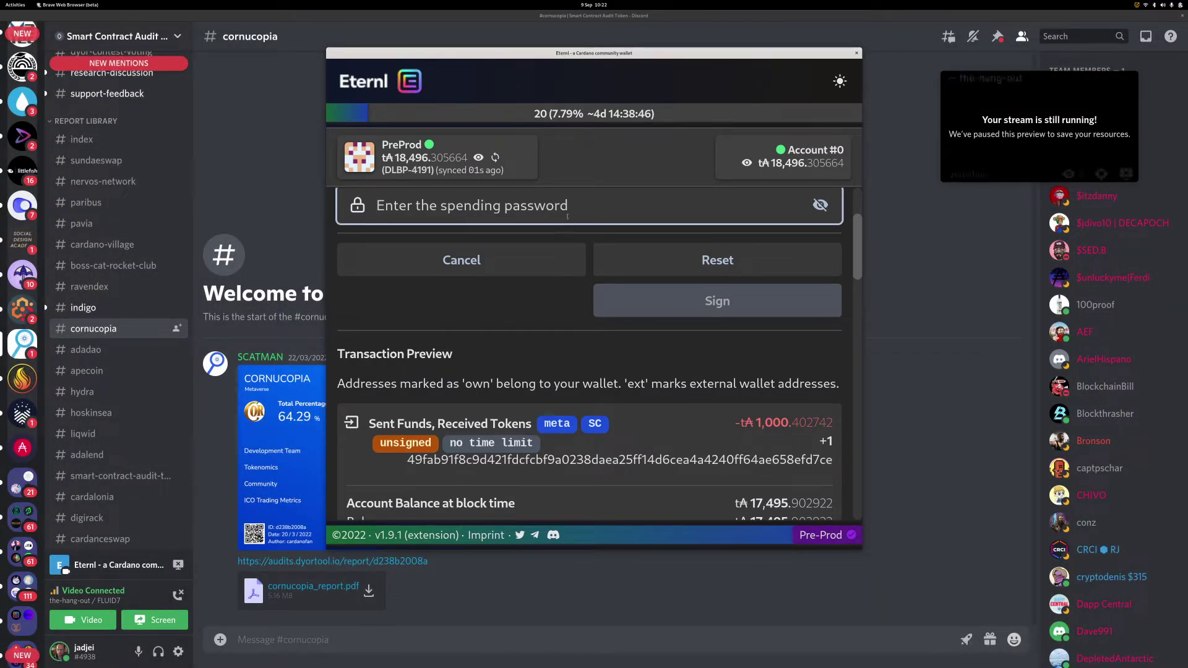
{"action": "scroll", "coordinate": [542, 291], "scroll_direction": "up", "scroll_amount": 3}
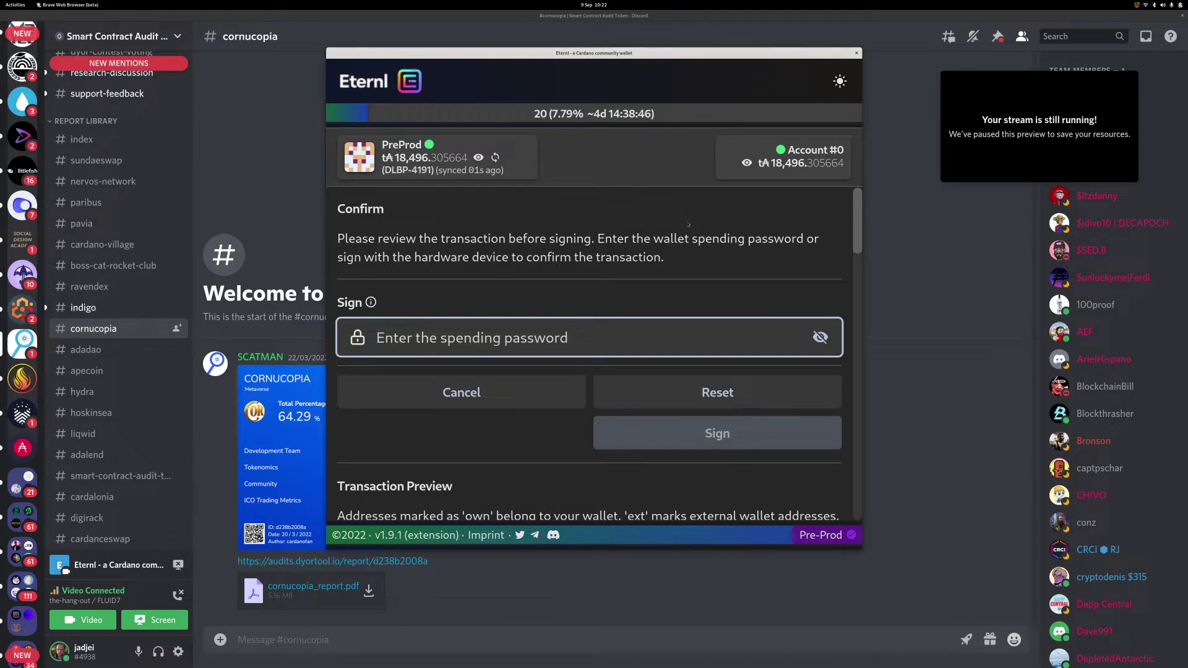
{"action": "scroll", "coordinate": [600, 313], "scroll_direction": "down", "scroll_amount": 2}
{"action": "scroll", "coordinate": [600, 313], "scroll_direction": "down", "scroll_amount": 5}
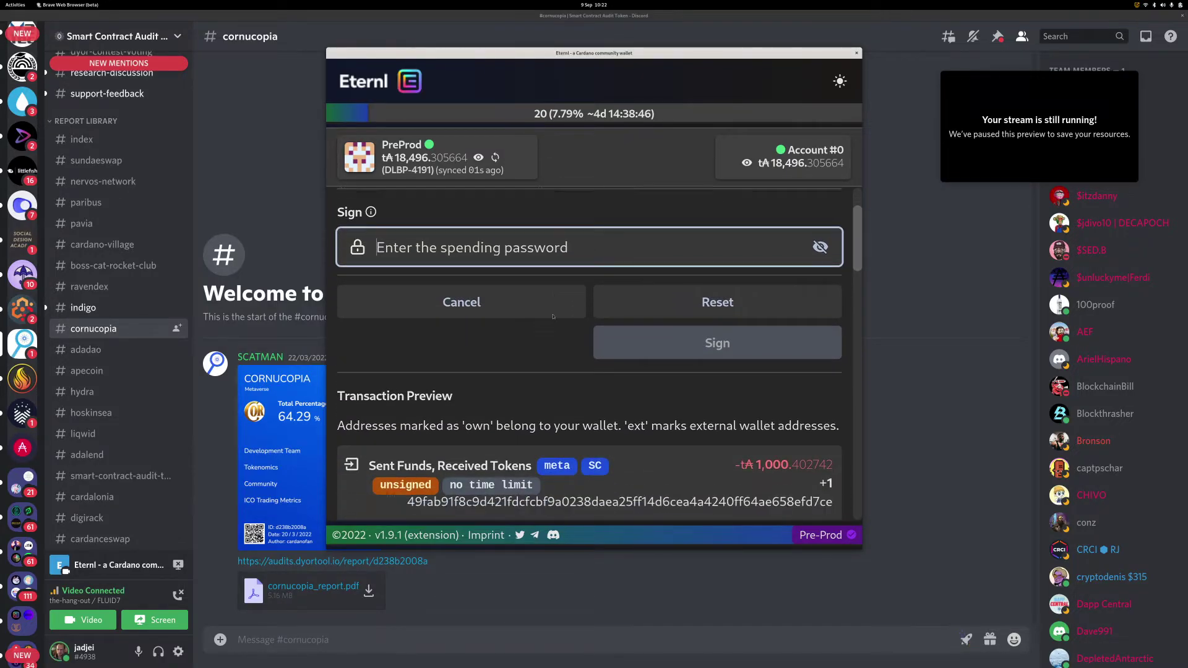
{"action": "scroll", "coordinate": [553, 317], "scroll_direction": "down", "scroll_amount": 1}
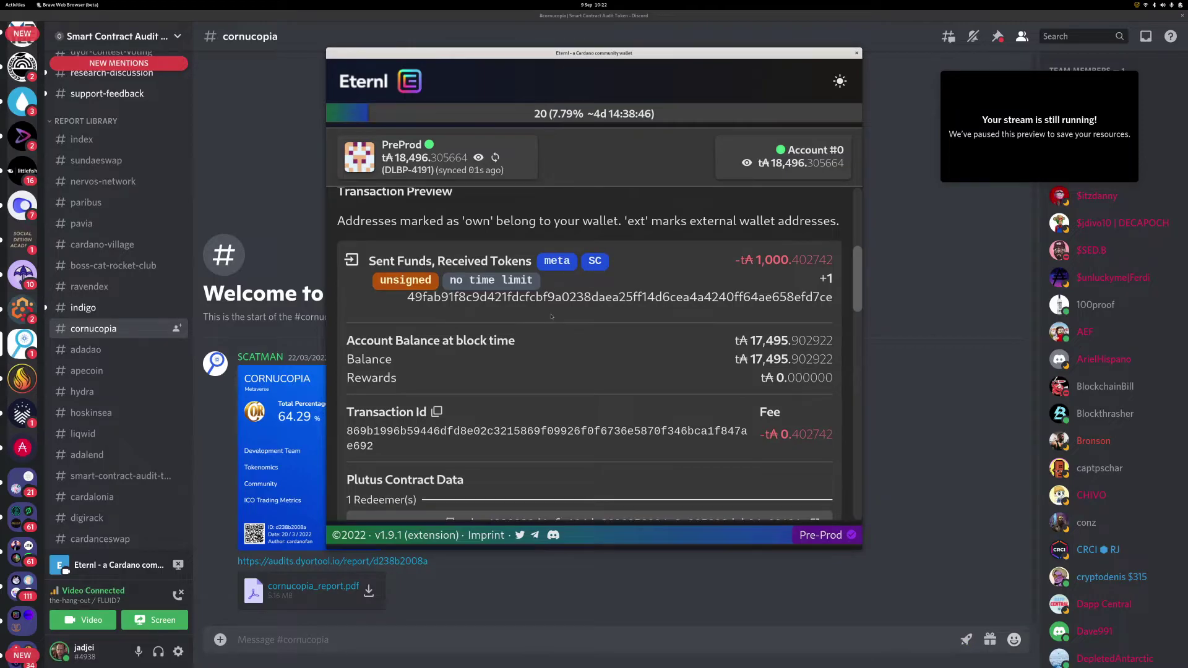
{"action": "double_click", "coordinate": [711, 56]}
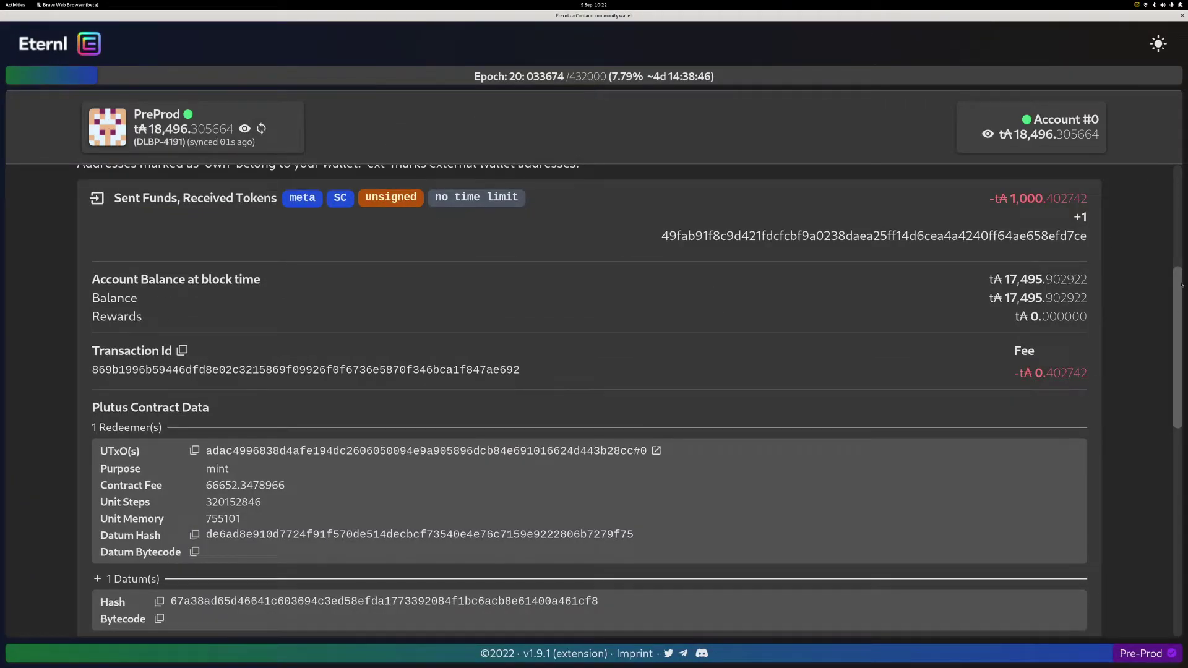
Step: Examine the transaction preview's tags, sent funds, received token, account balance and fee before signing
{"action": "scroll", "coordinate": [1114, 301], "scroll_direction": "up", "scroll_amount": 2}
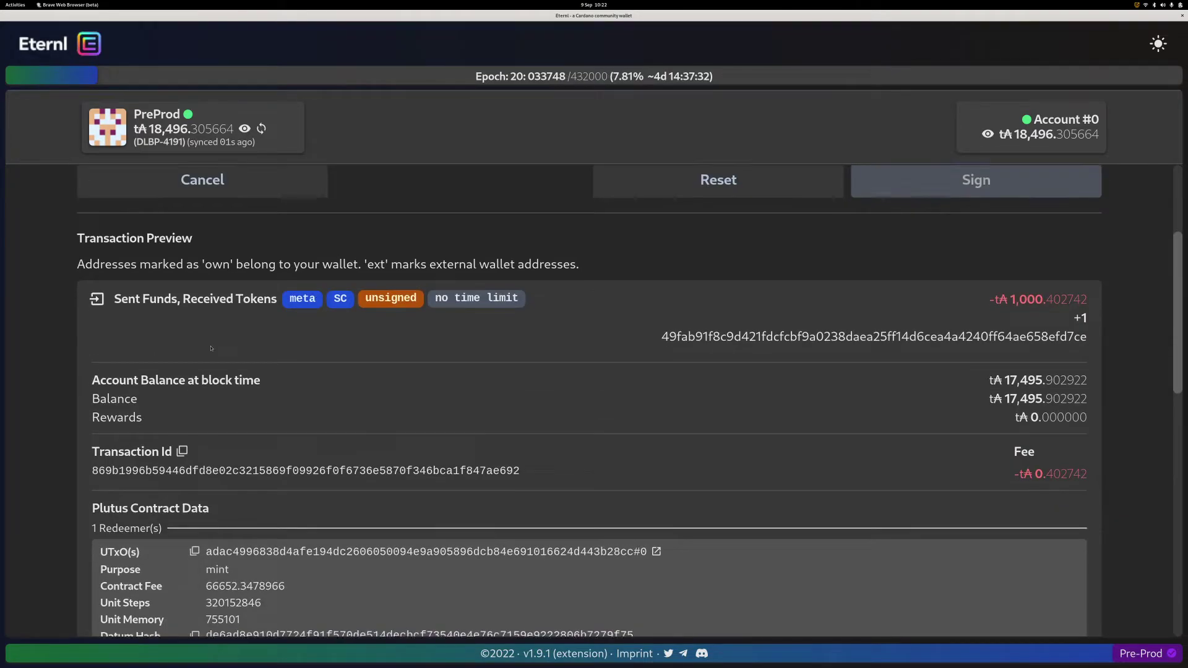
{"action": "scroll", "coordinate": [1113, 301], "scroll_direction": "down", "scroll_amount": 1}
{"action": "scroll", "coordinate": [275, 269], "scroll_direction": "down", "scroll_amount": 1}
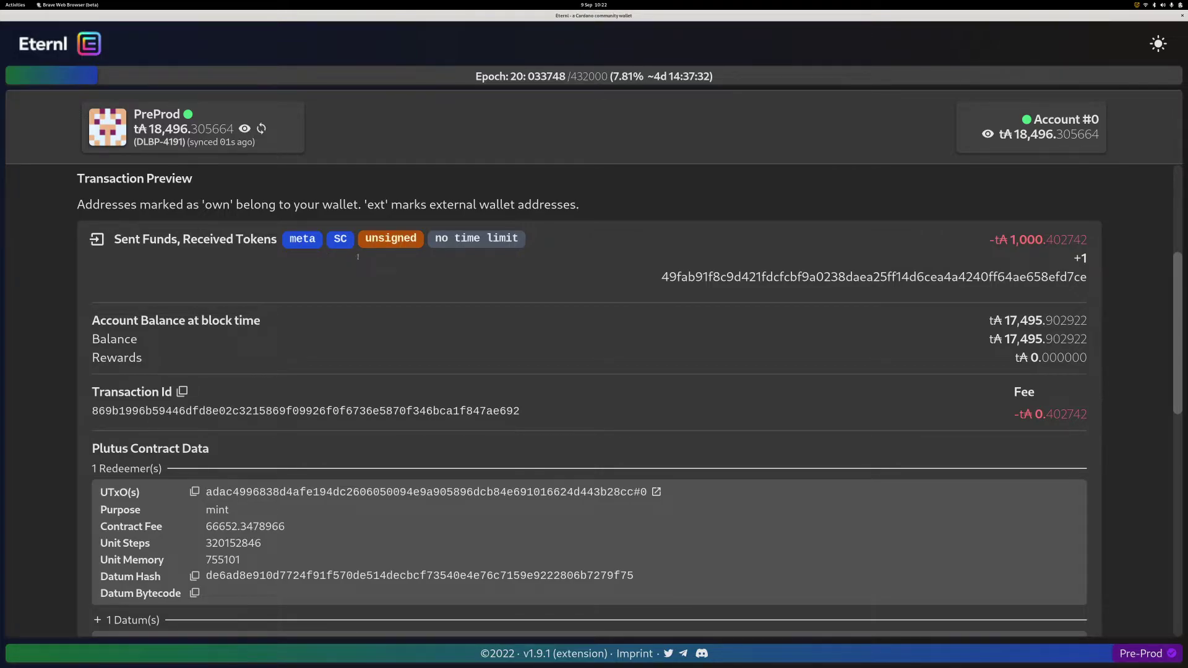
{"action": "scroll", "coordinate": [597, 326], "scroll_direction": "up", "scroll_amount": 6}
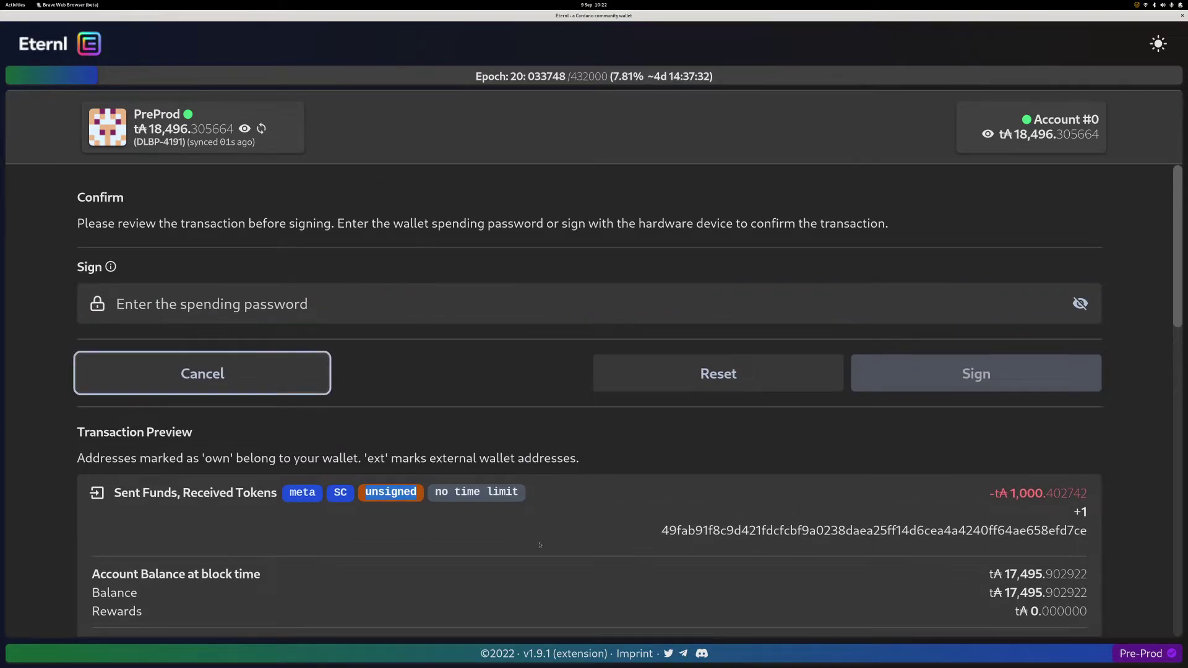
{"action": "scroll", "coordinate": [534, 526], "scroll_direction": "down", "scroll_amount": 3}
{"action": "scroll", "coordinate": [533, 526], "scroll_direction": "down", "scroll_amount": 1}
{"action": "scroll", "coordinate": [351, 368], "scroll_direction": "down", "scroll_amount": 2}
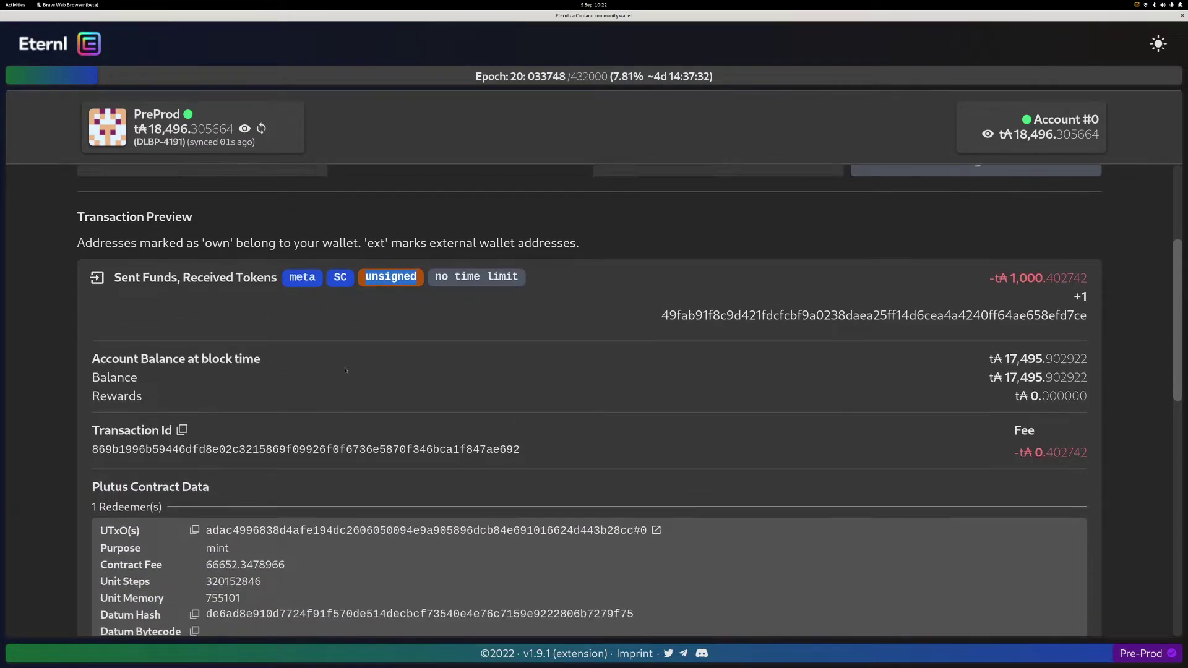
{"action": "scroll", "coordinate": [303, 300], "scroll_direction": "up", "scroll_amount": 1}
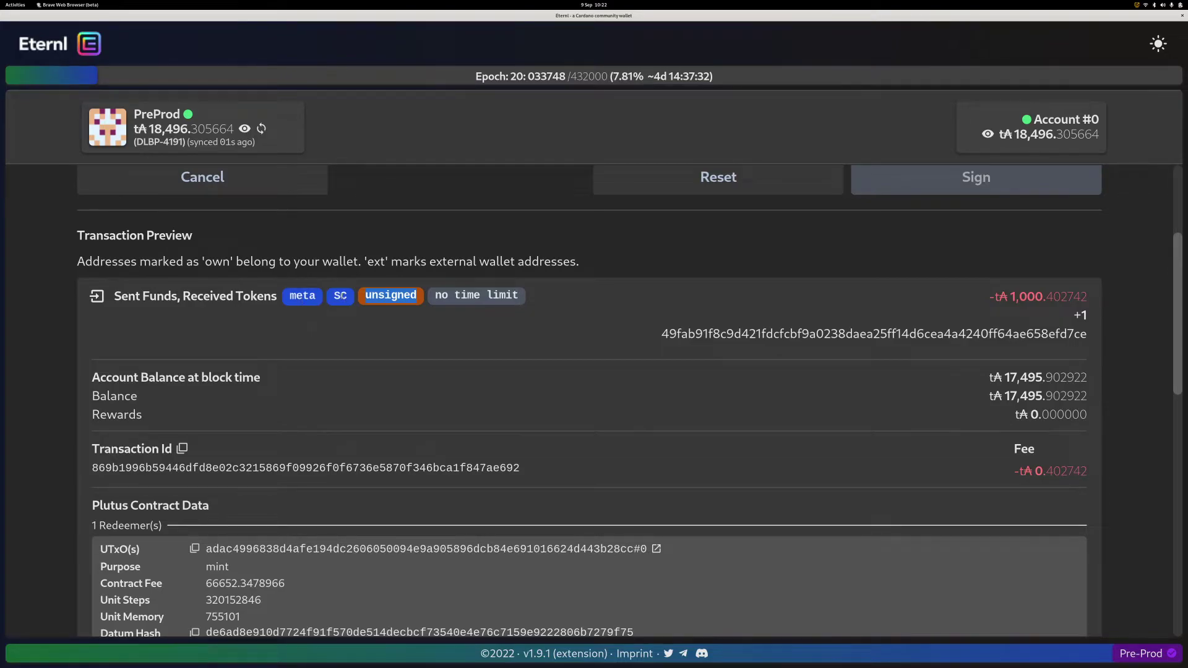
{"action": "left_click", "coordinate": [341, 297]}
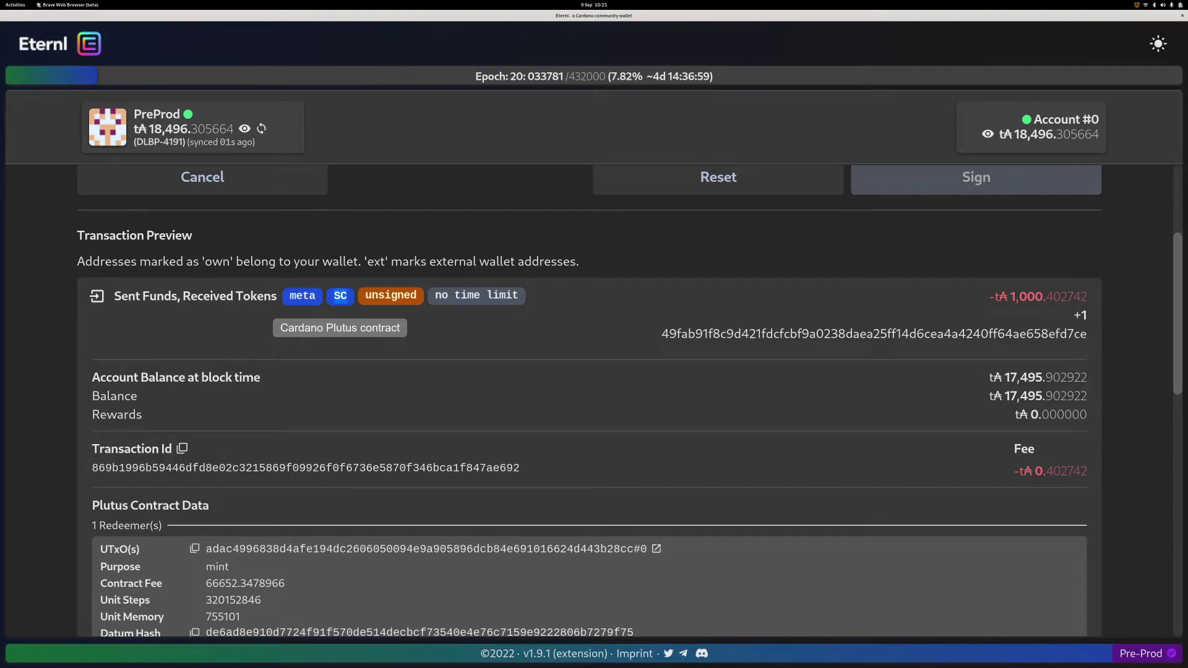
{"action": "scroll", "coordinate": [362, 334], "scroll_direction": "up", "scroll_amount": 1}
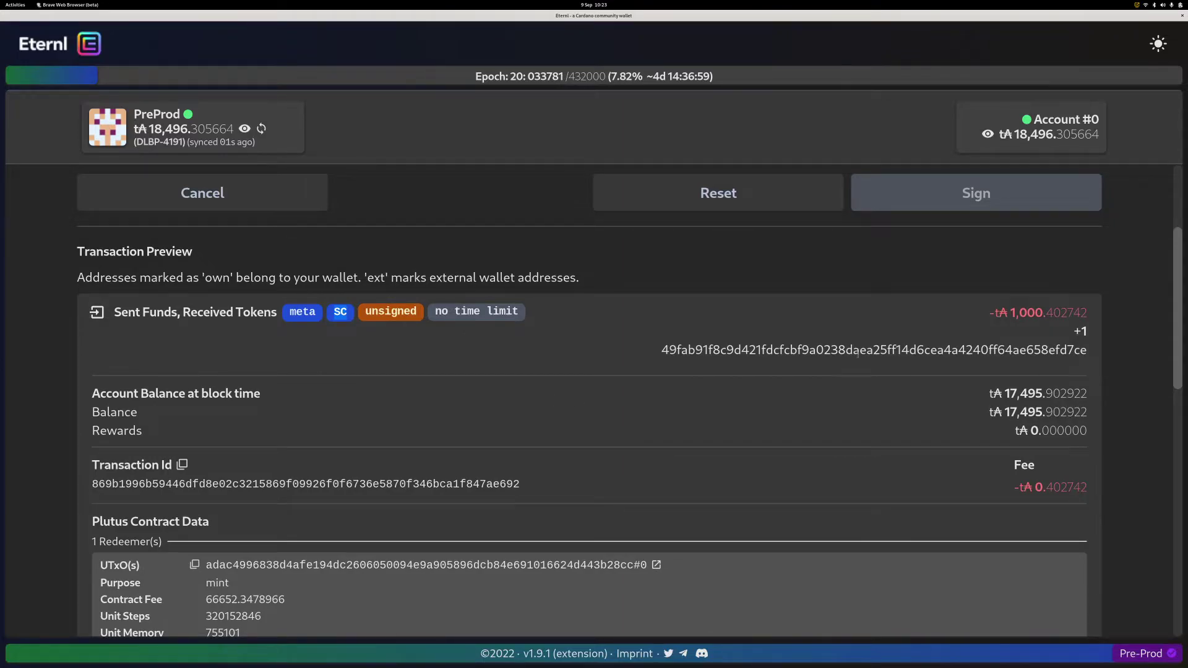
{"action": "scroll", "coordinate": [990, 446], "scroll_direction": "down", "scroll_amount": 3}
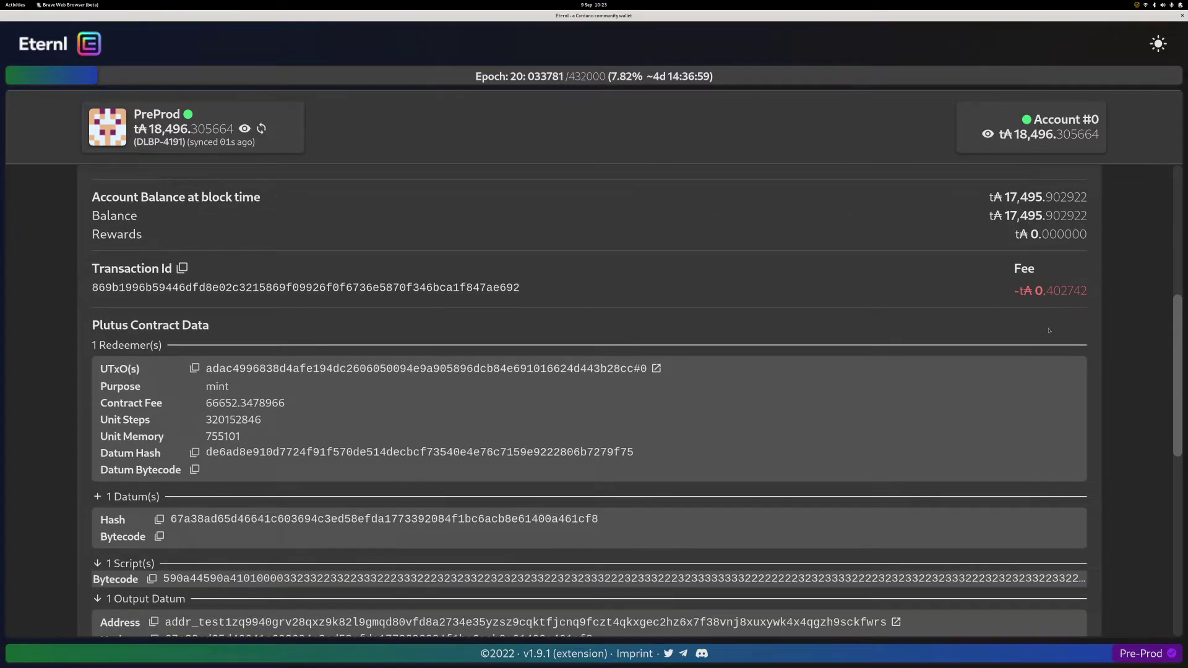
{"action": "scroll", "coordinate": [1050, 329], "scroll_direction": "up", "scroll_amount": 1}
{"action": "scroll", "coordinate": [1050, 330], "scroll_direction": "up", "scroll_amount": 1}
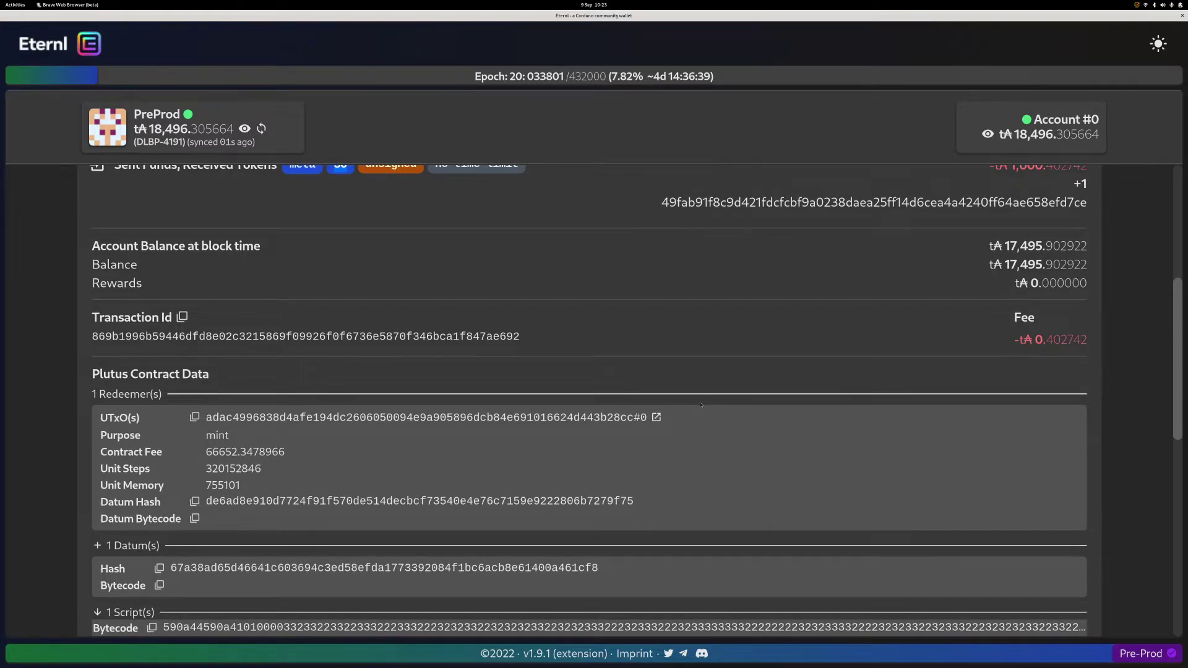
Step: Examine the Plutus contract data, the aada_as_oracle metadata, the minted token and the UTxO inputs and outputs
{"action": "scroll", "coordinate": [701, 406], "scroll_direction": "down", "scroll_amount": 3}
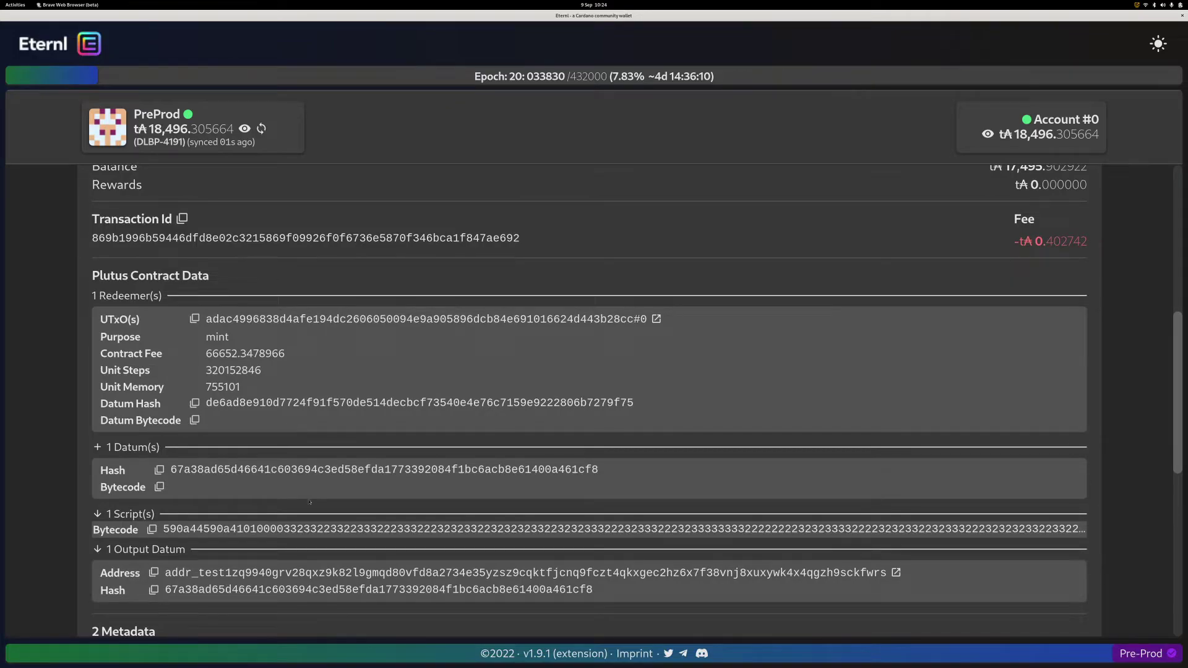
{"action": "scroll", "coordinate": [1049, 392], "scroll_direction": "down", "scroll_amount": 3}
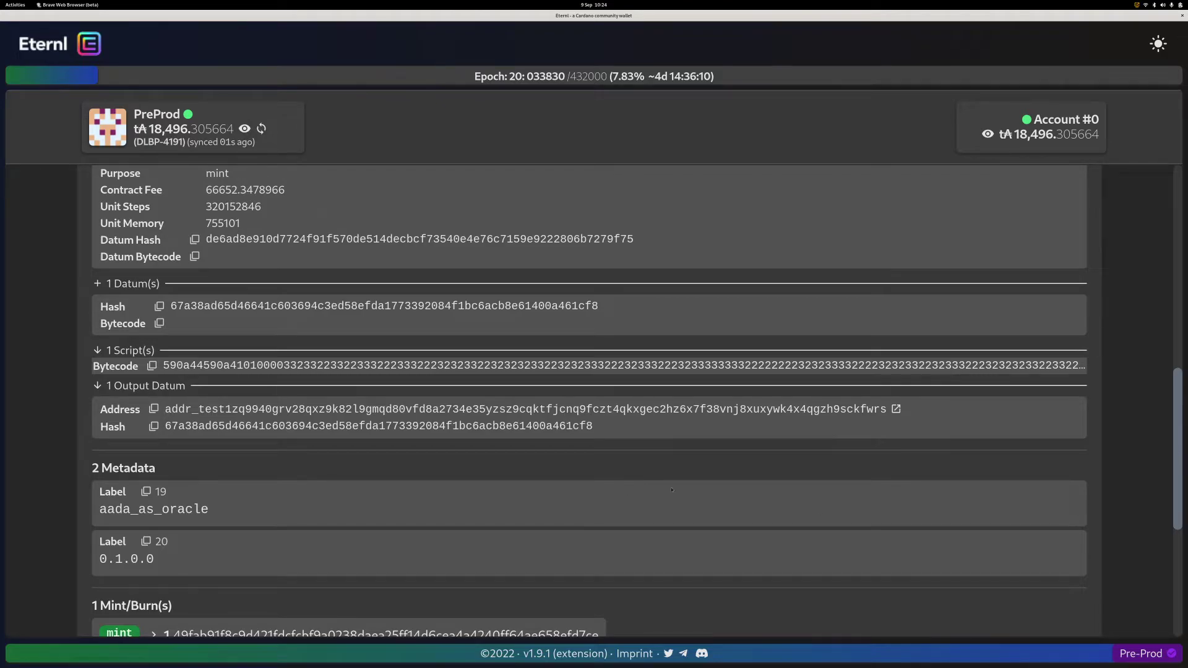
{"action": "scroll", "coordinate": [112, 515], "scroll_direction": "down", "scroll_amount": 3}
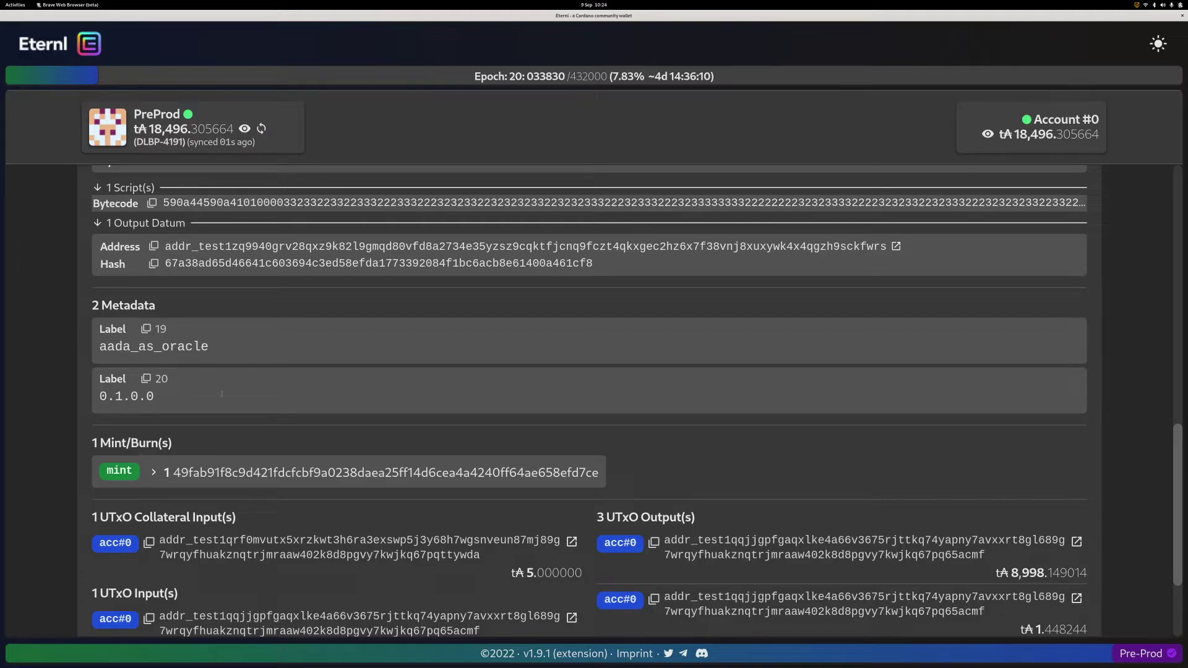
{"action": "double_click", "coordinate": [186, 346]}
{"action": "scroll", "coordinate": [208, 379], "scroll_direction": "down", "scroll_amount": 1}
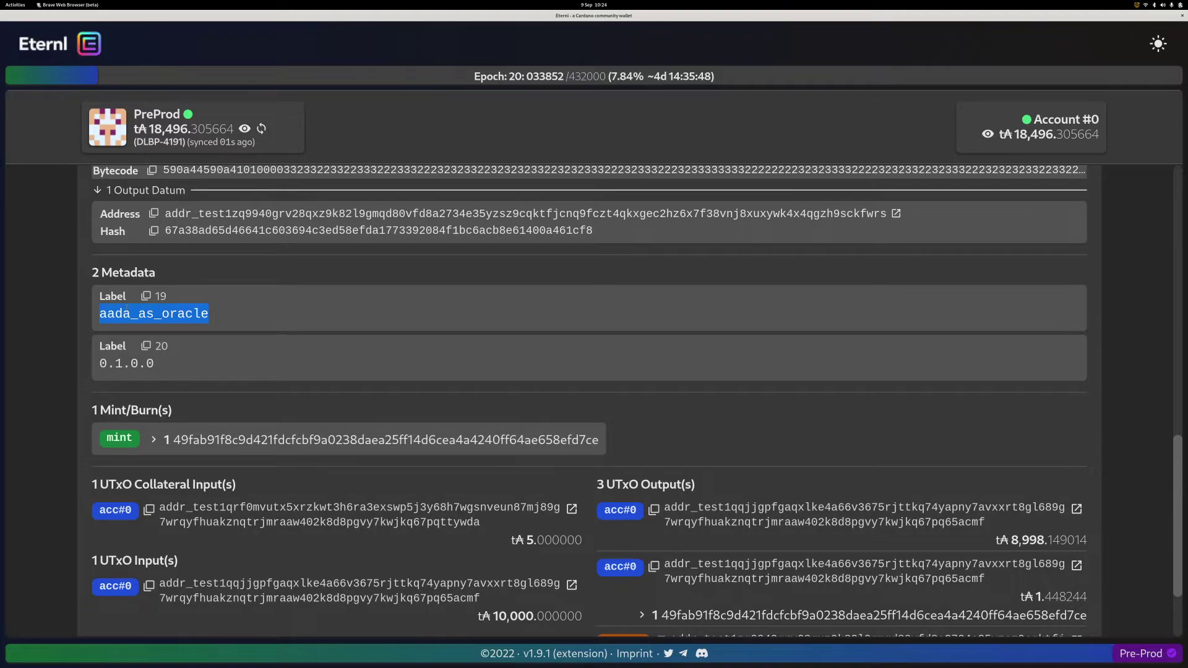
{"action": "left_click", "coordinate": [137, 313]}
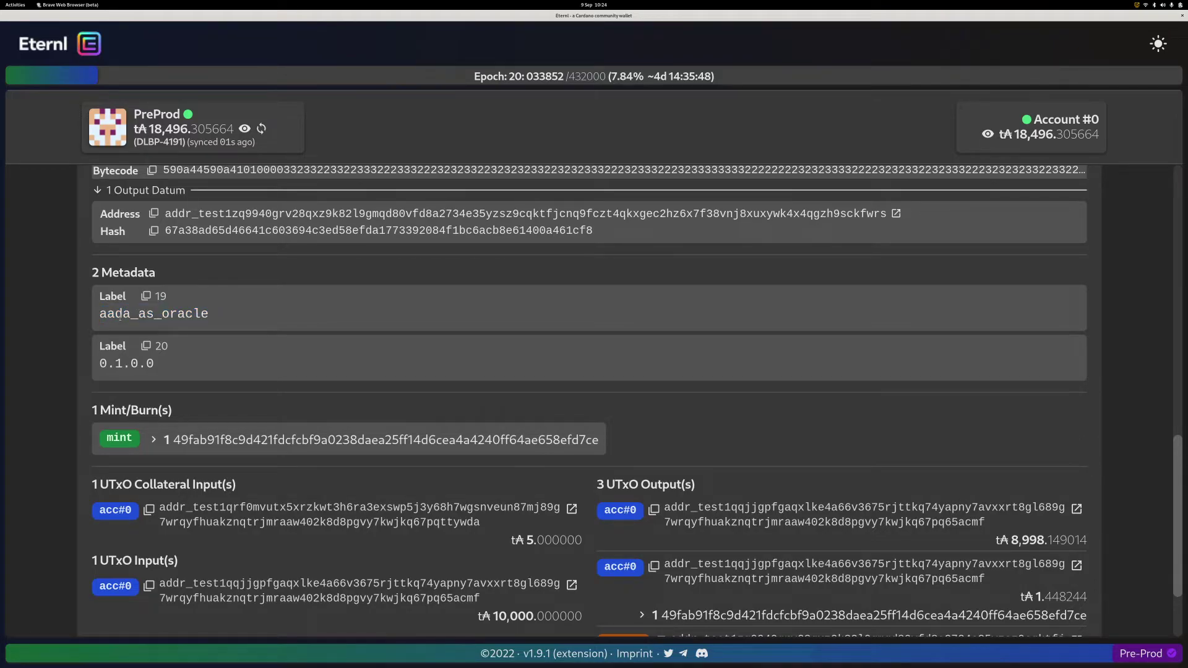
{"action": "double_click", "coordinate": [154, 313]}
{"action": "scroll", "coordinate": [148, 357], "scroll_direction": "down", "scroll_amount": 2}
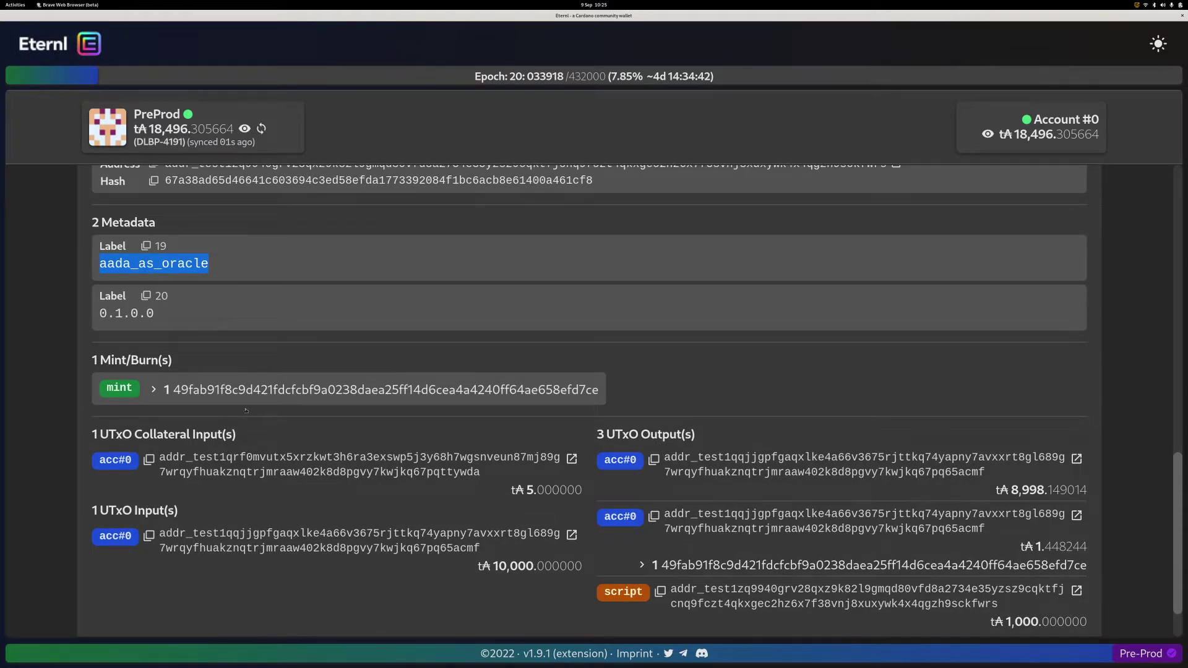
{"action": "scroll", "coordinate": [267, 406], "scroll_direction": "down", "scroll_amount": 1}
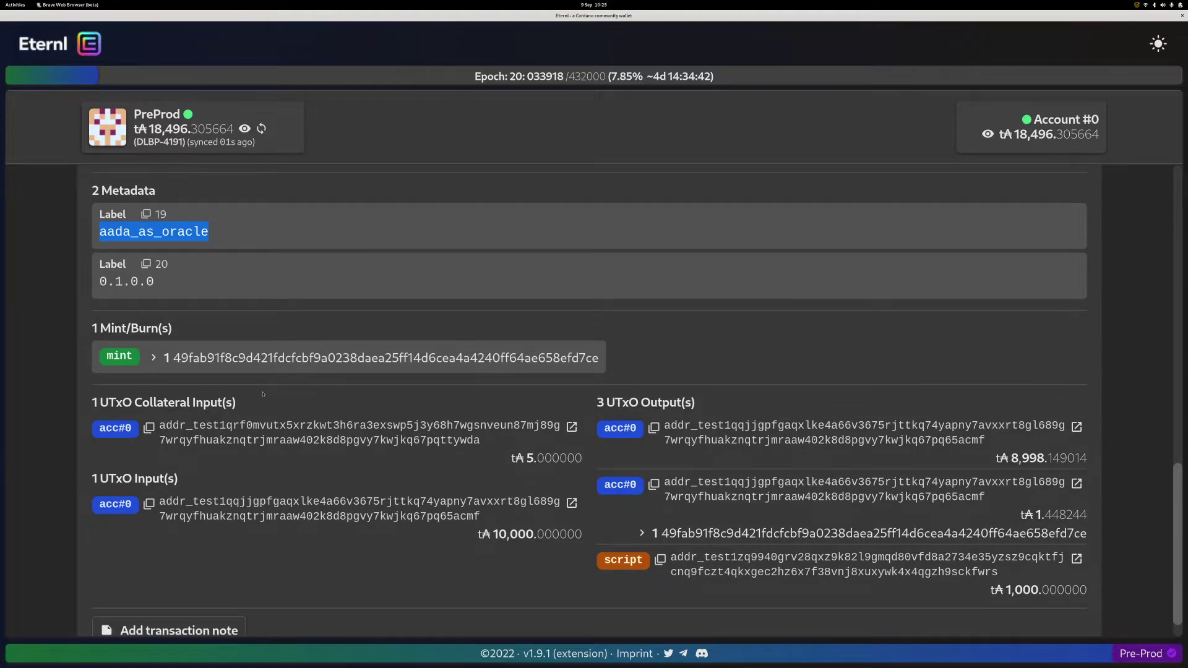
Step: Examine the UTxO collateral input against the other inputs and outputs, and recheck the preview from the signing form downwards
{"action": "scroll", "coordinate": [268, 406], "scroll_direction": "down", "scroll_amount": 1}
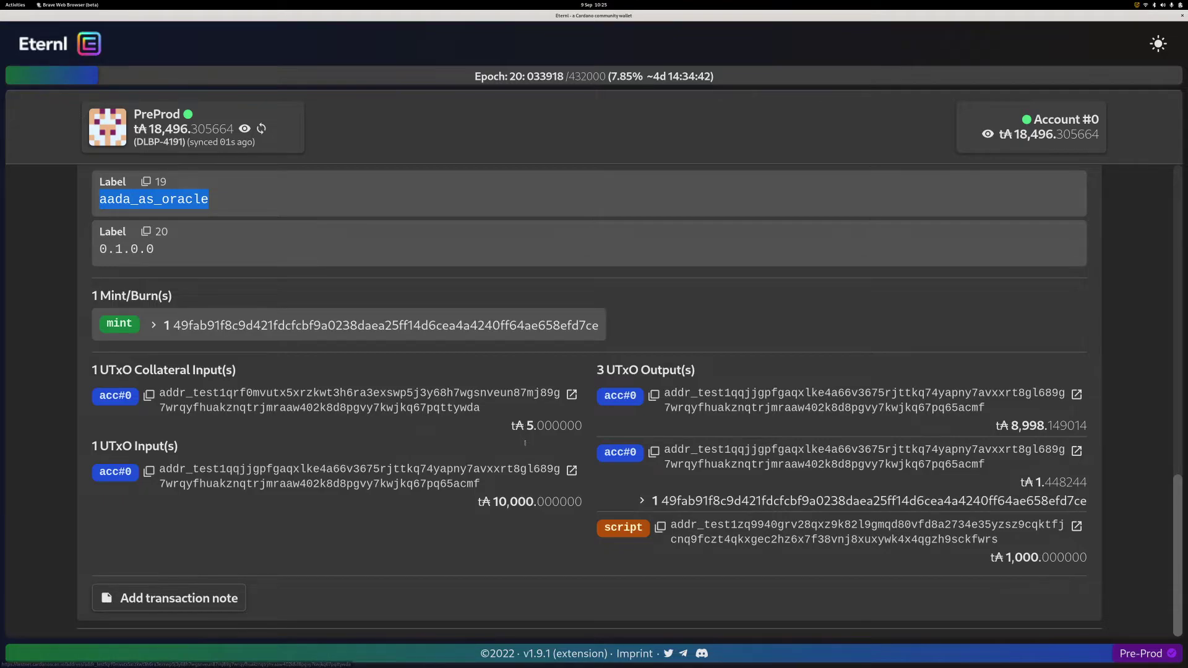
{"action": "double_click", "coordinate": [529, 426]}
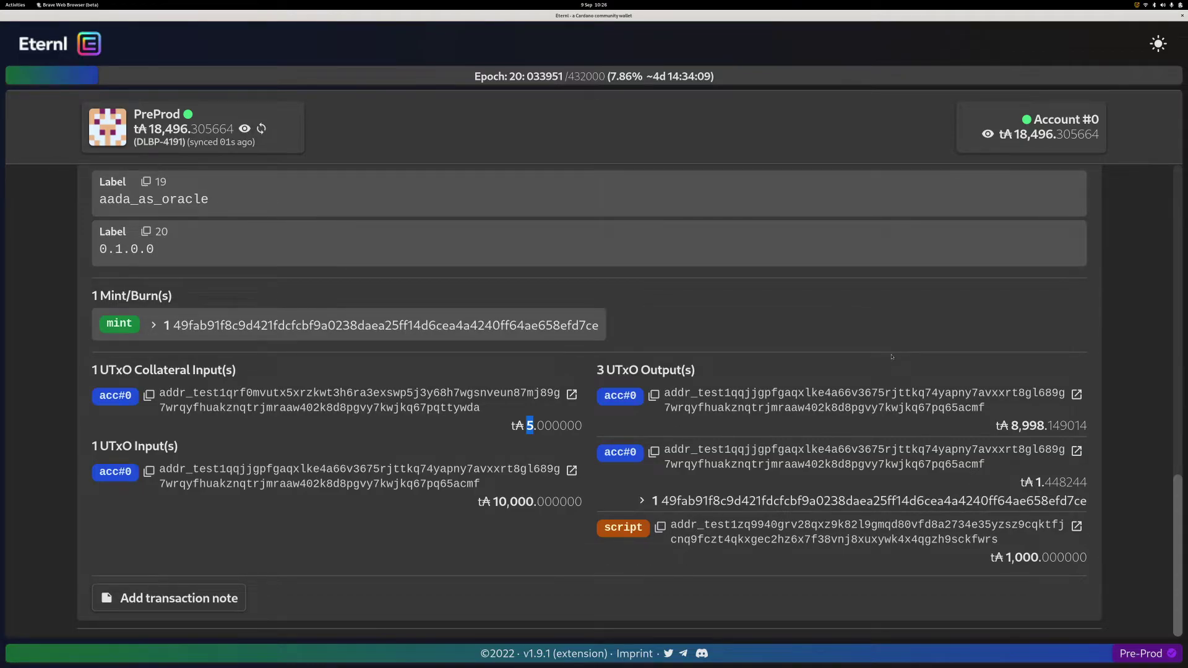
{"action": "scroll", "coordinate": [892, 357], "scroll_direction": "up", "scroll_amount": 15}
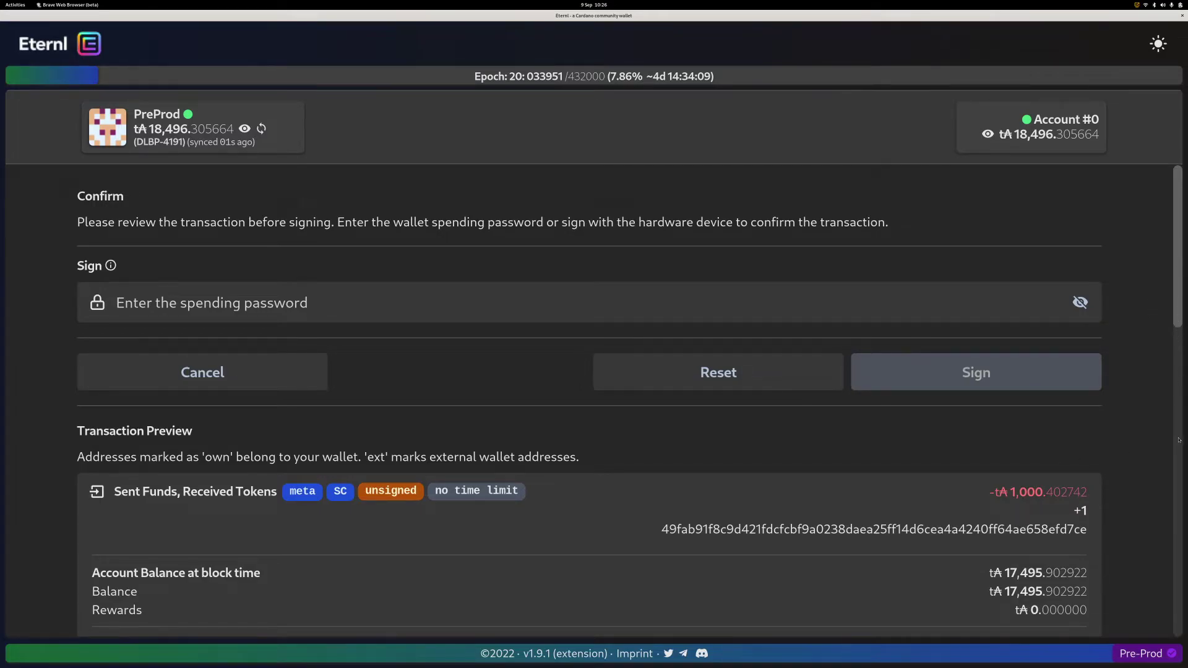
{"action": "scroll", "coordinate": [1179, 440], "scroll_direction": "down", "scroll_amount": 15}
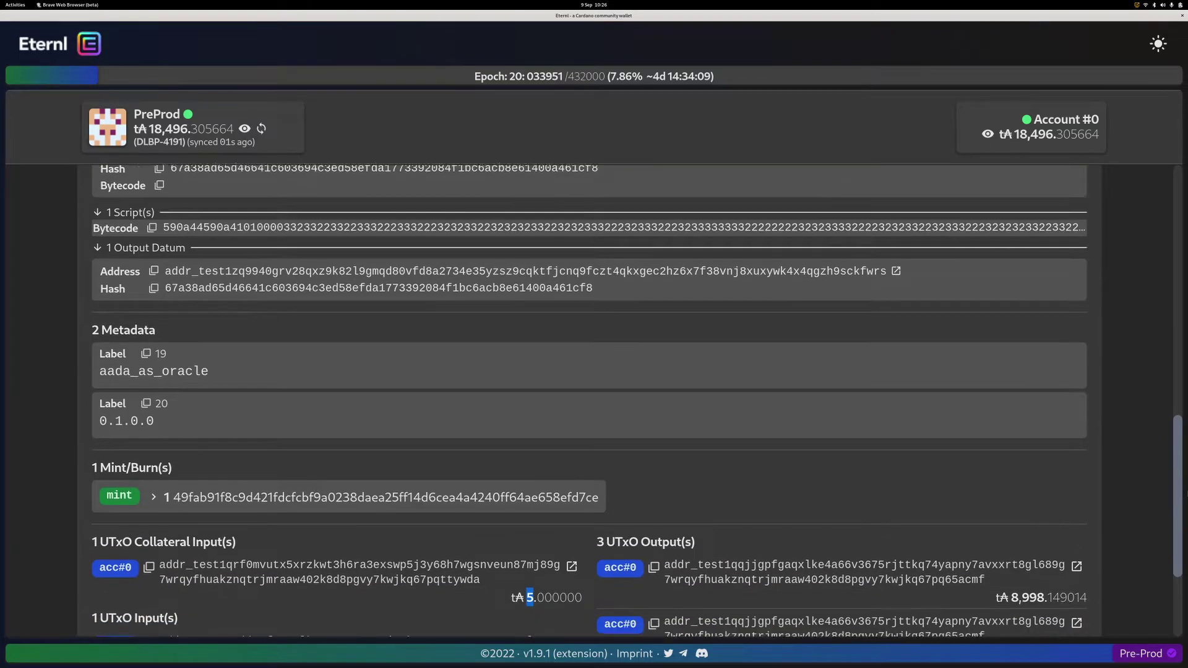
{"action": "scroll", "coordinate": [1179, 495], "scroll_direction": "down", "scroll_amount": 4}
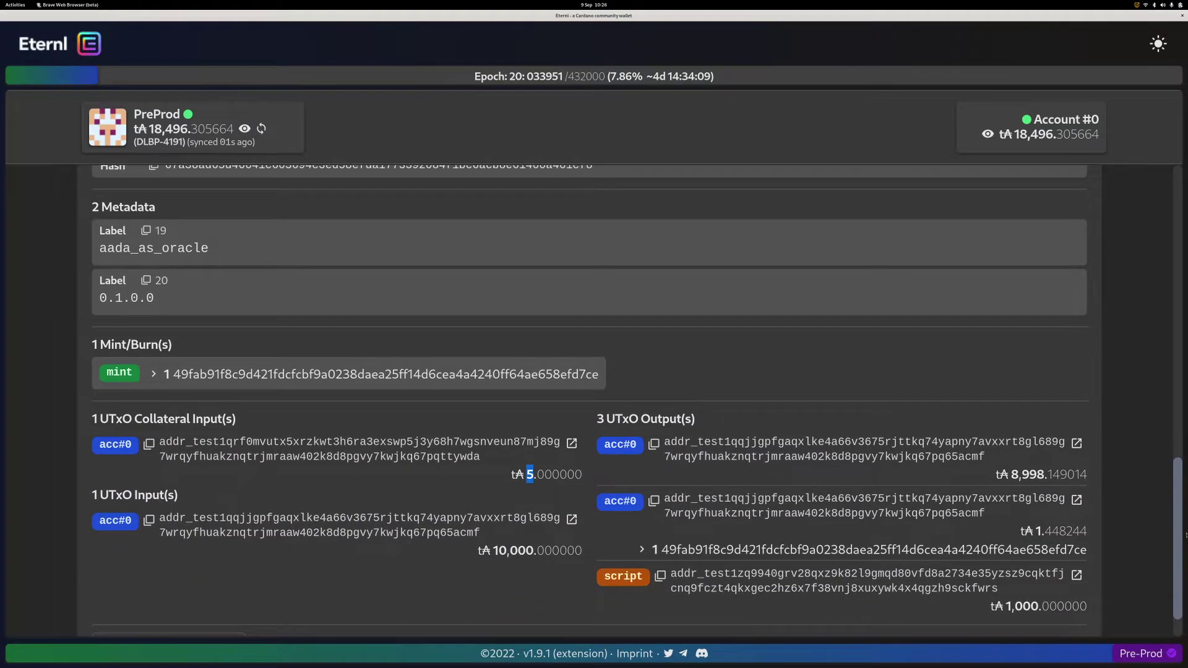
{"action": "scroll", "coordinate": [1186, 535], "scroll_direction": "down", "scroll_amount": 1}
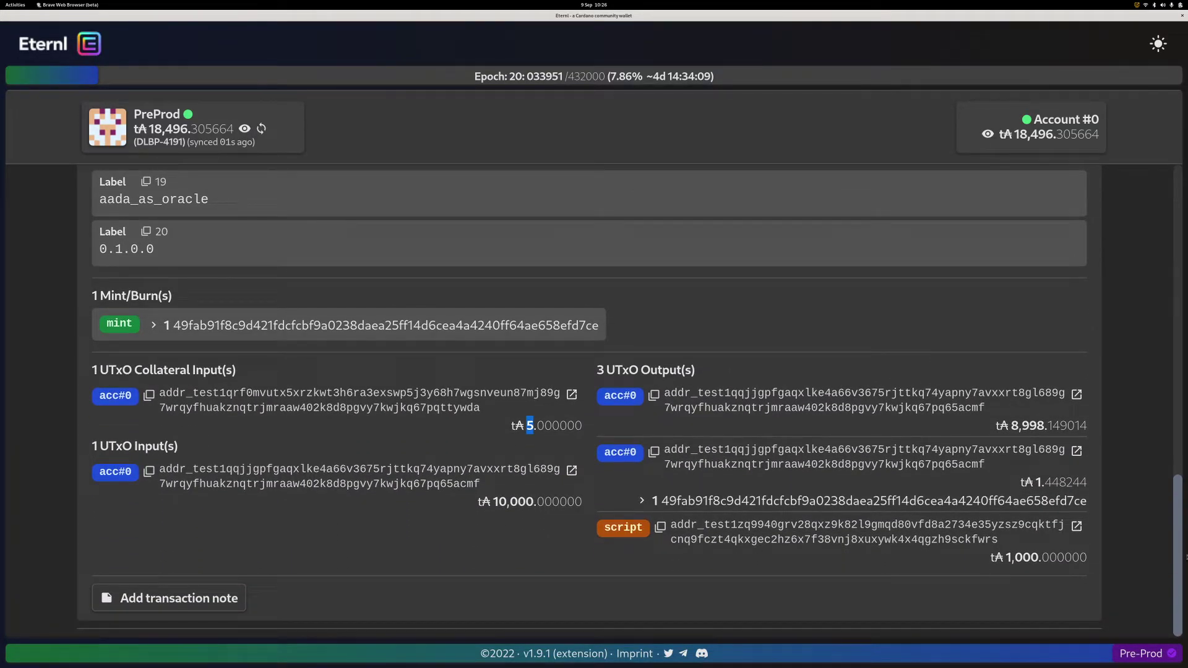
{"action": "scroll", "coordinate": [1177, 295], "scroll_direction": "up", "scroll_amount": 1}
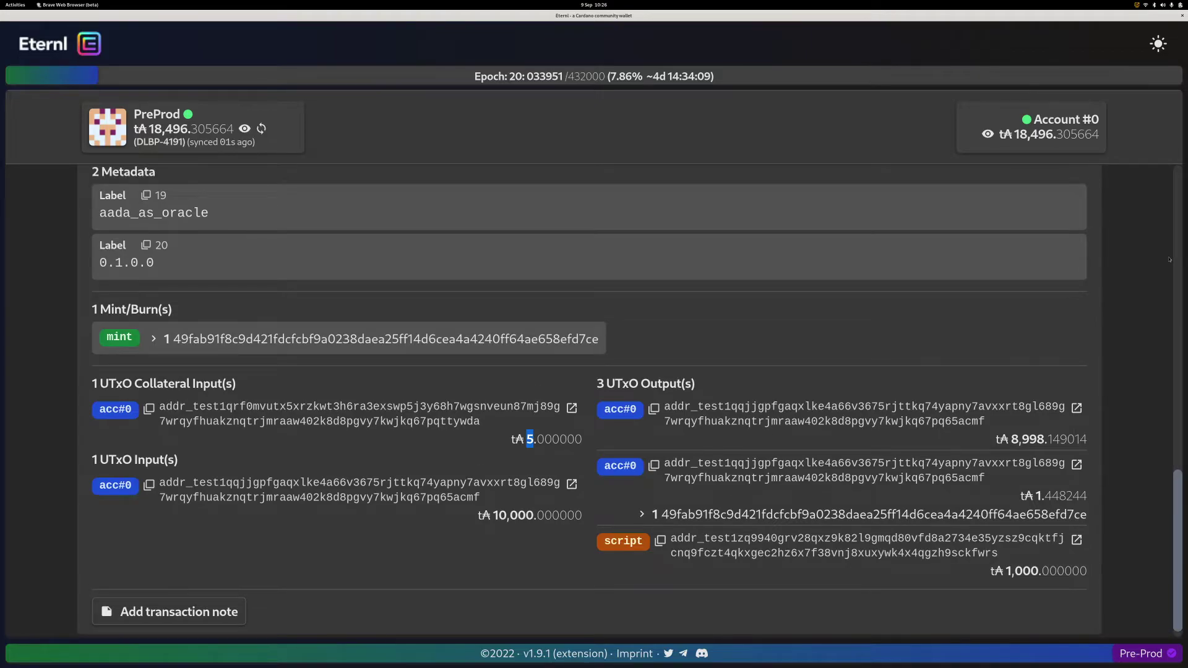
{"action": "scroll", "coordinate": [1098, 432], "scroll_direction": "up", "scroll_amount": 12}
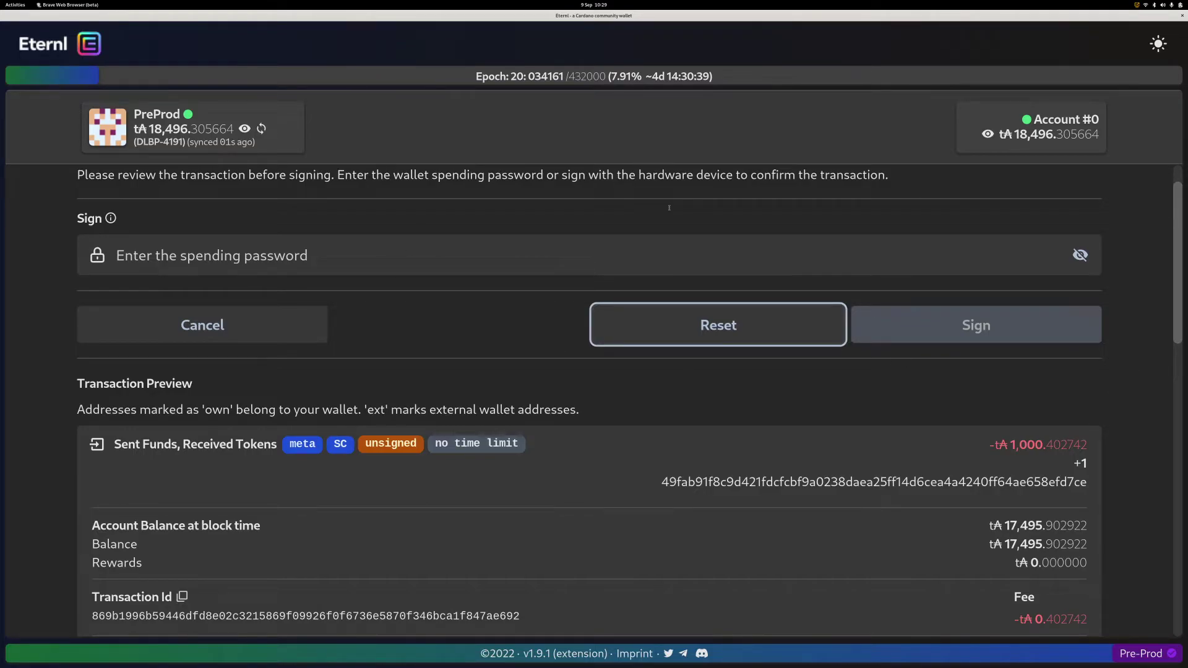
{"action": "scroll", "coordinate": [849, 380], "scroll_direction": "down", "scroll_amount": 5}
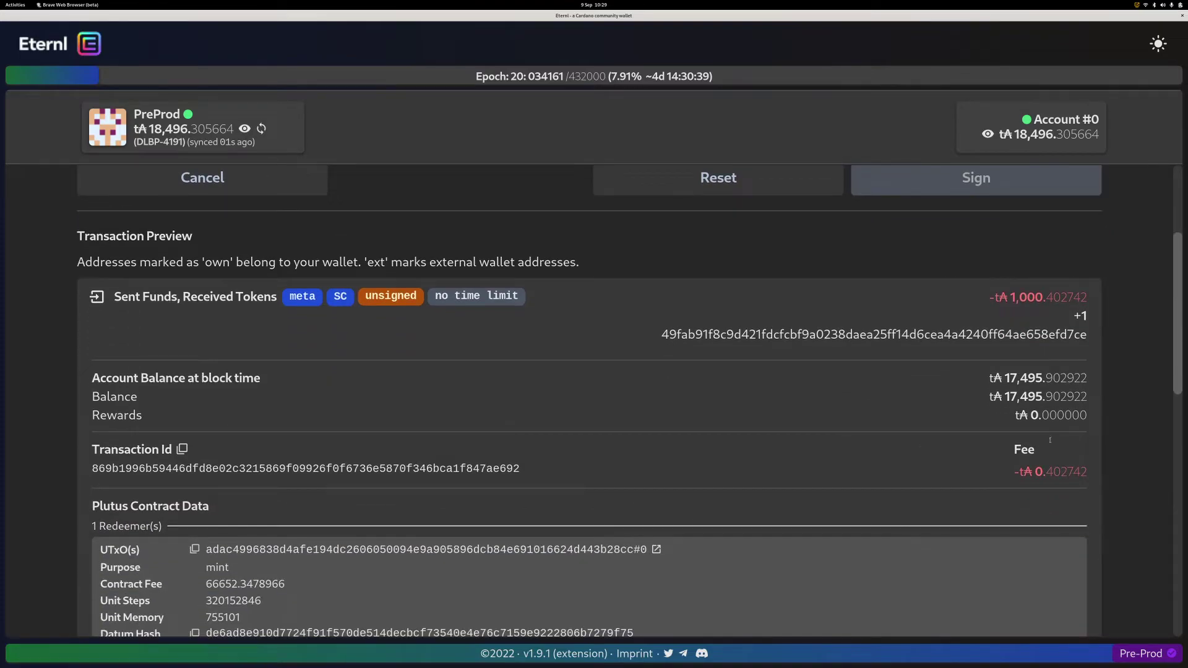
{"action": "scroll", "coordinate": [944, 474], "scroll_direction": "down", "scroll_amount": 2}
{"action": "scroll", "coordinate": [428, 370], "scroll_direction": "up", "scroll_amount": 7}
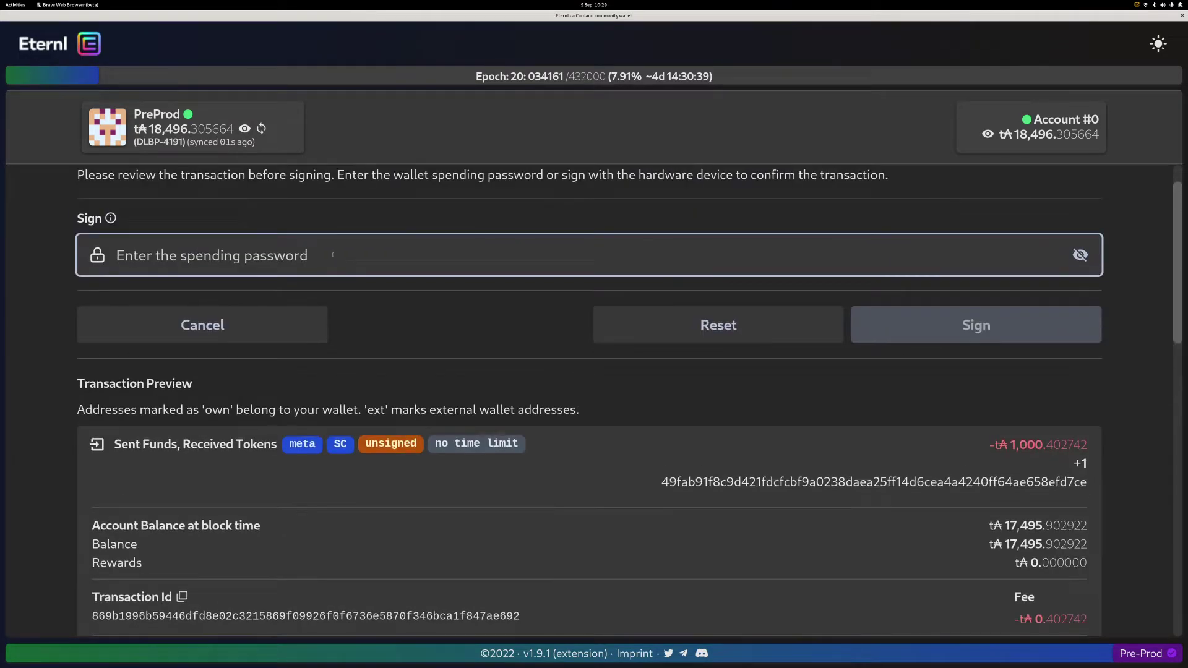
{"action": "key", "text": "alt+Tab"}
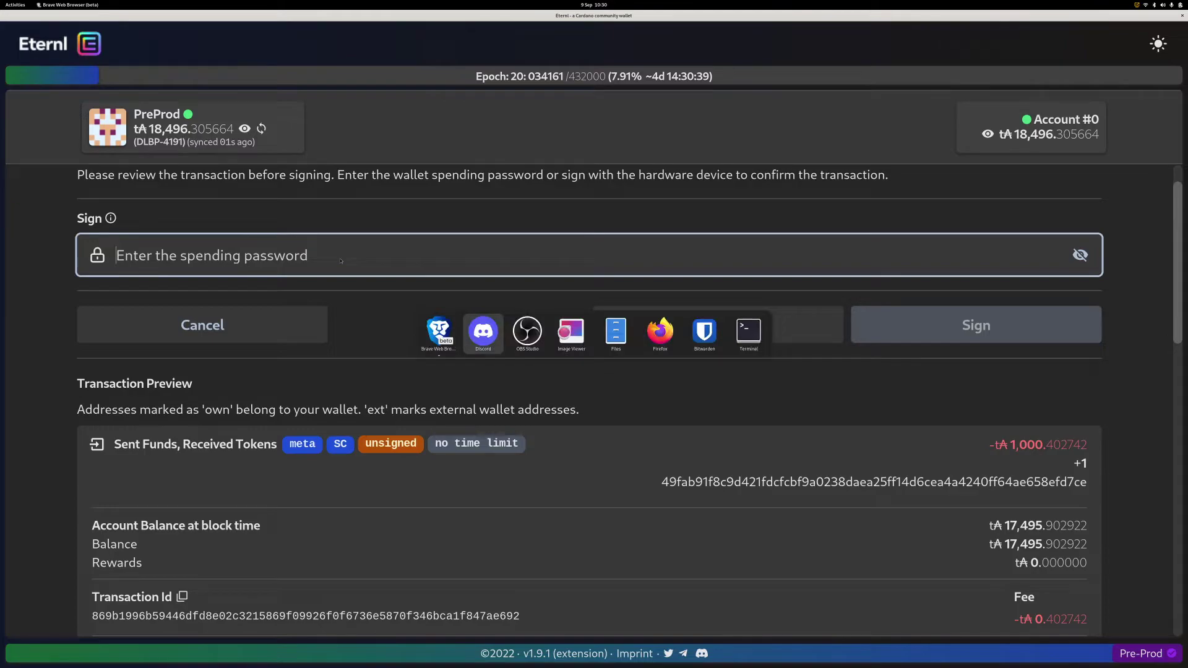
{"action": "key", "text": "alt+shift+Tab"}
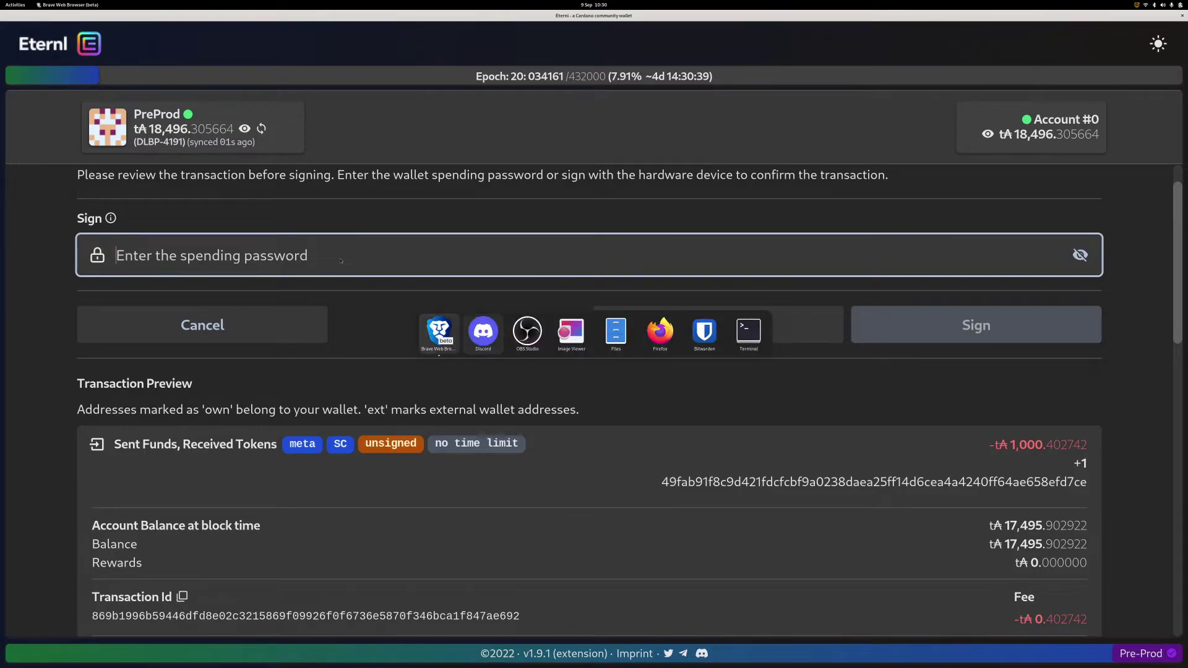
{"action": "key", "text": "alt+Tab"}
{"action": "key", "text": "alt+shift+Tab"}
{"action": "key", "text": "alt+Tab"}
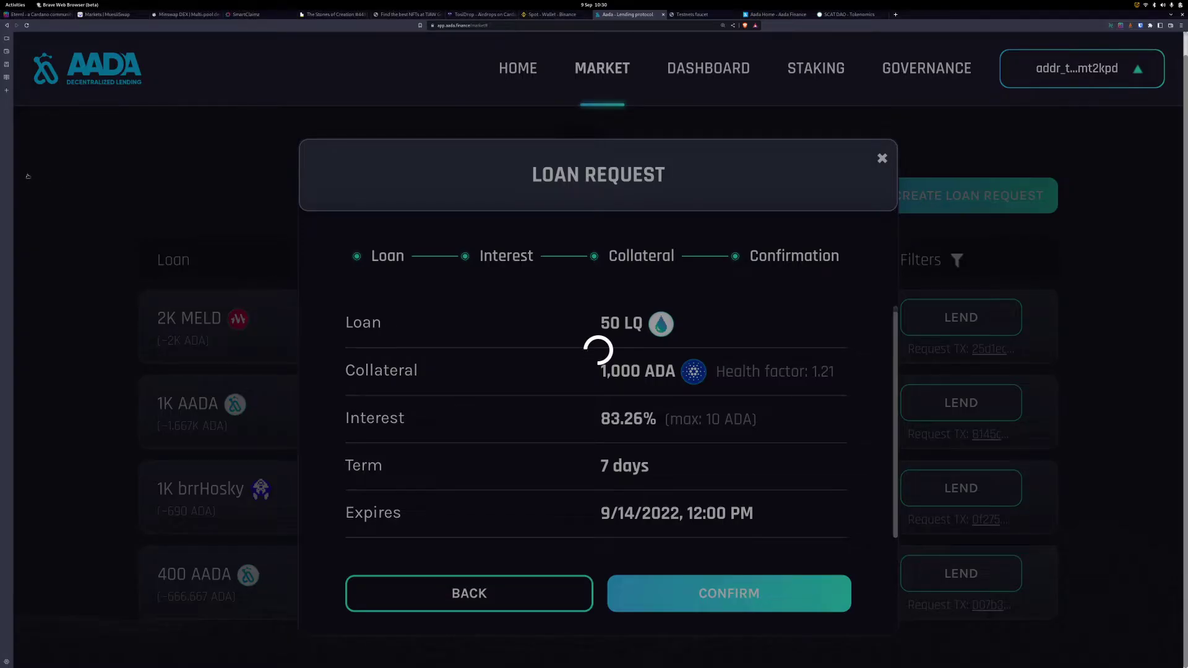
{"action": "key", "text": "alt+Tab"}
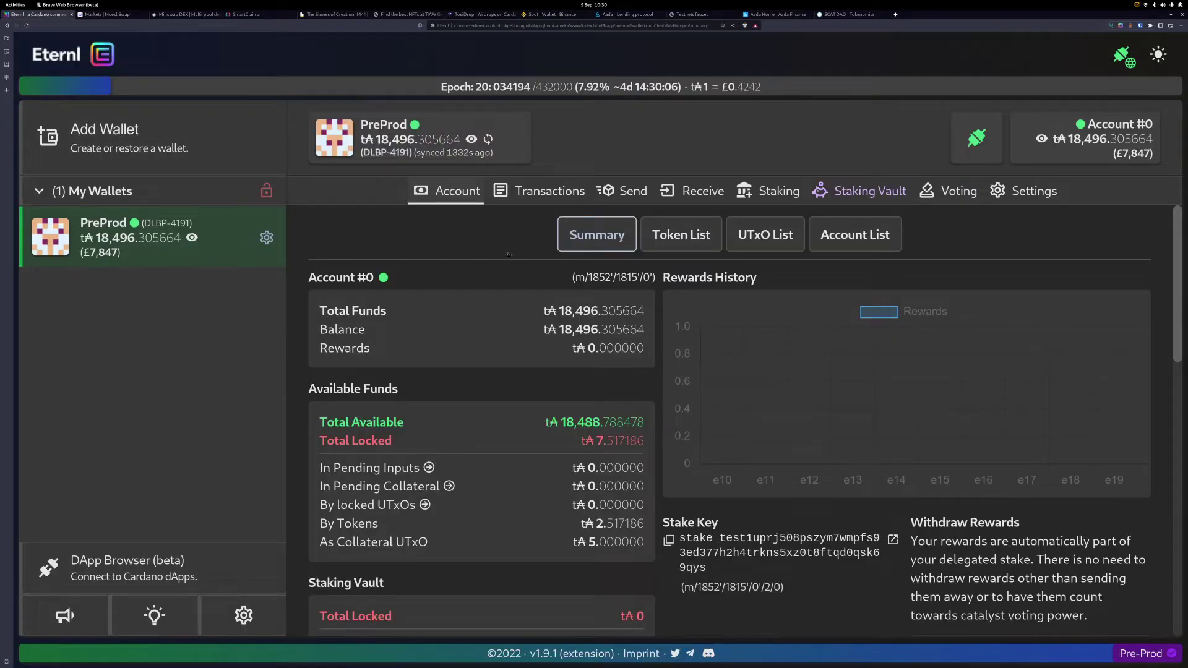
{"action": "key", "text": "alt+Tab"}
{"action": "left_click", "coordinate": [736, 275]}
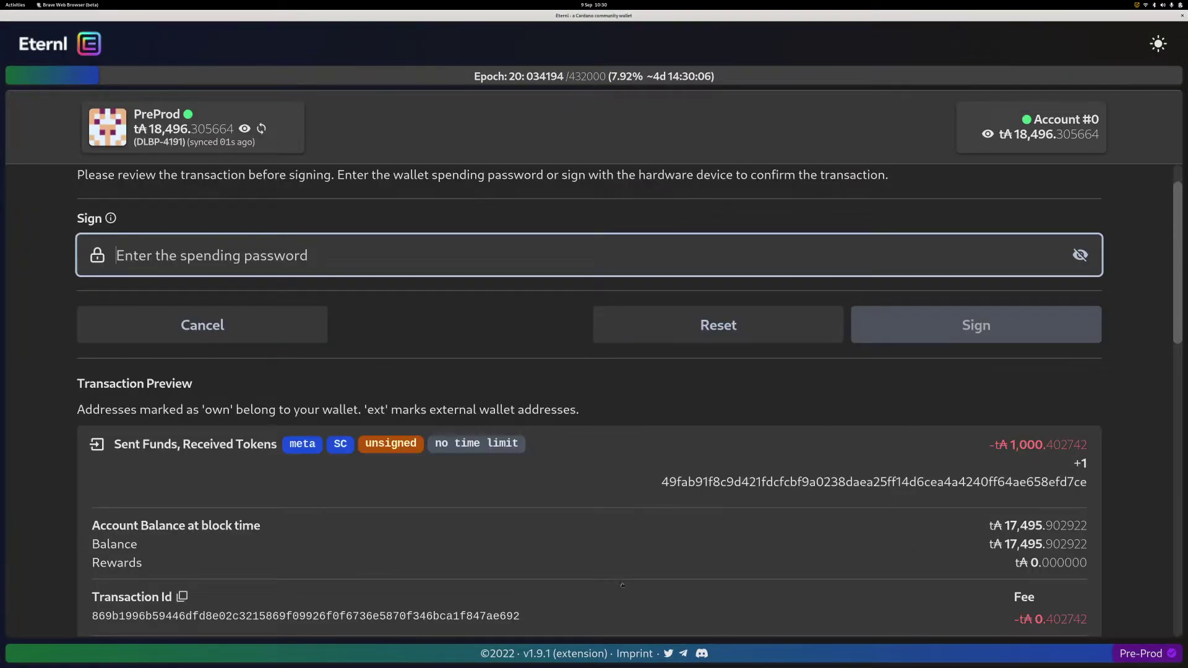
Step: Fetch the wallet spending password from Bitwarden, enter it in the Eternl signing form and sign the transaction
{"action": "key", "text": "super"}
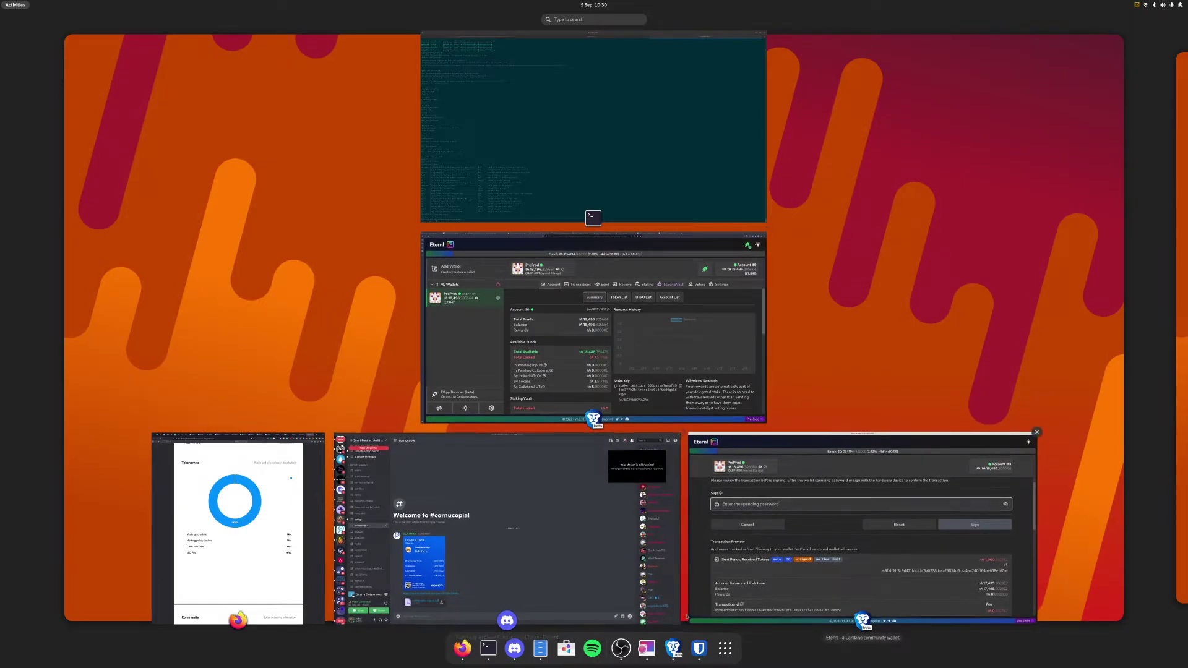
{"action": "left_click", "coordinate": [700, 647]}
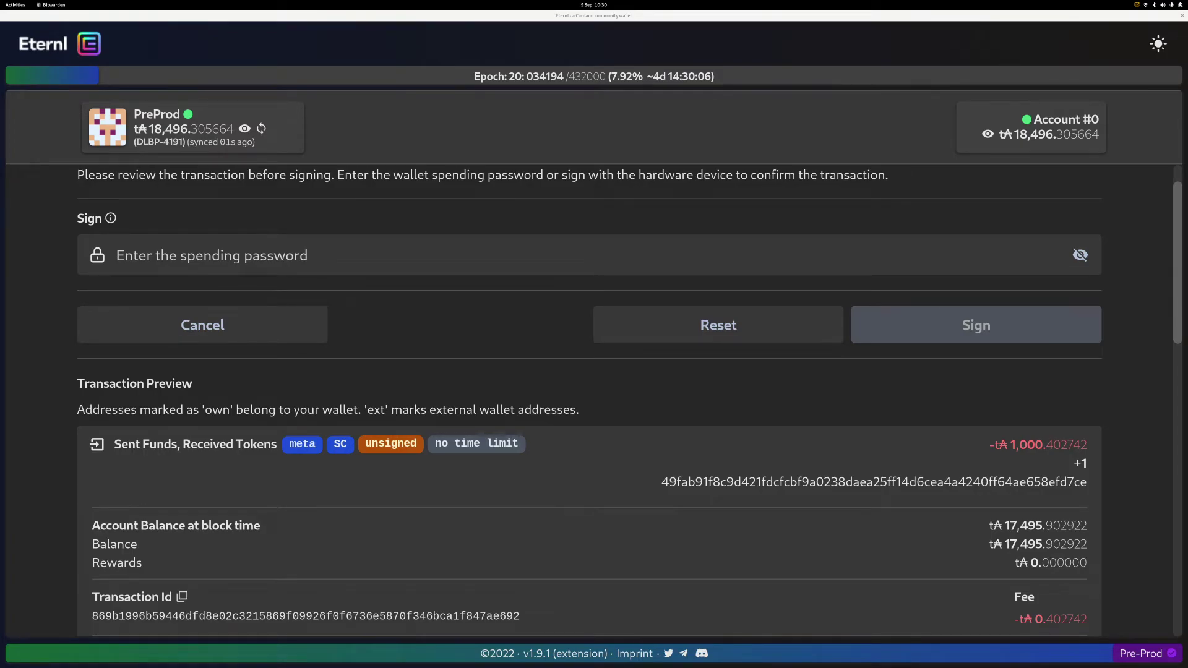
{"action": "left_click", "coordinate": [336, 253]}
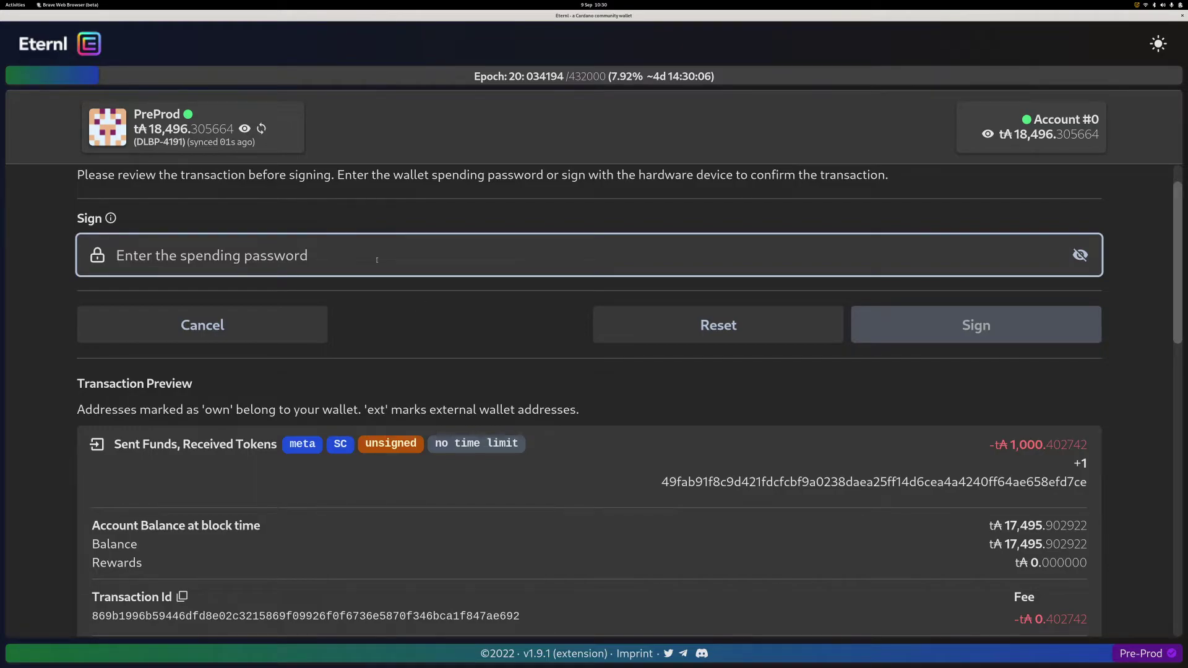
{"action": "key", "text": "ctrl+v"}
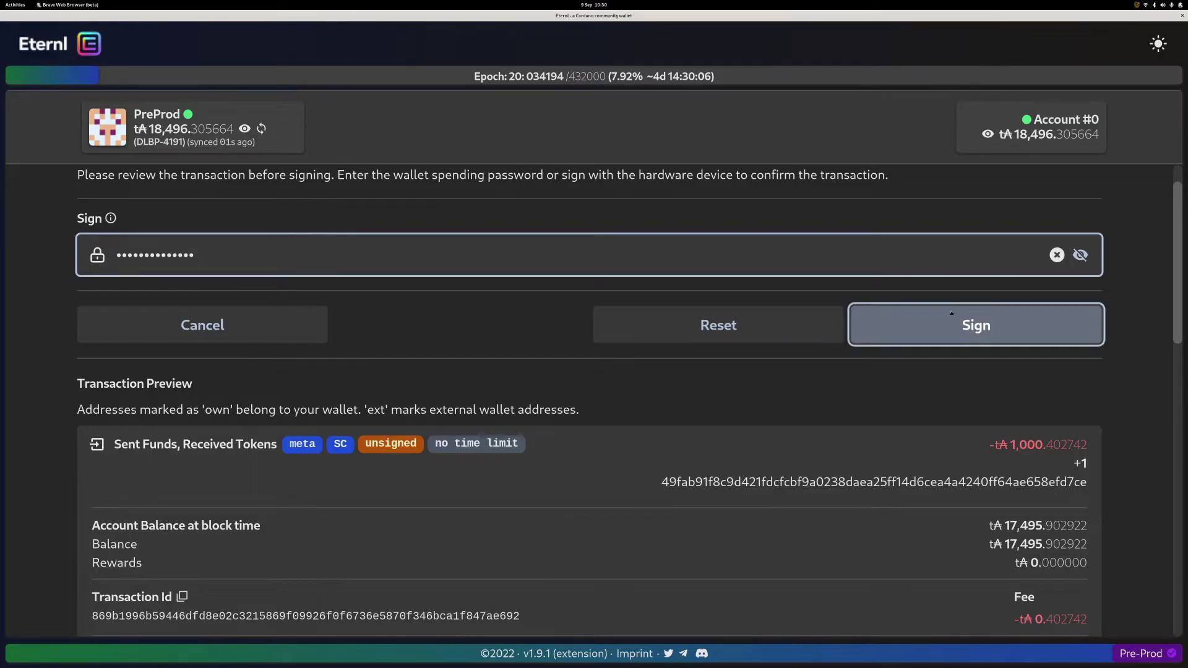
{"action": "left_click", "coordinate": [976, 325]}
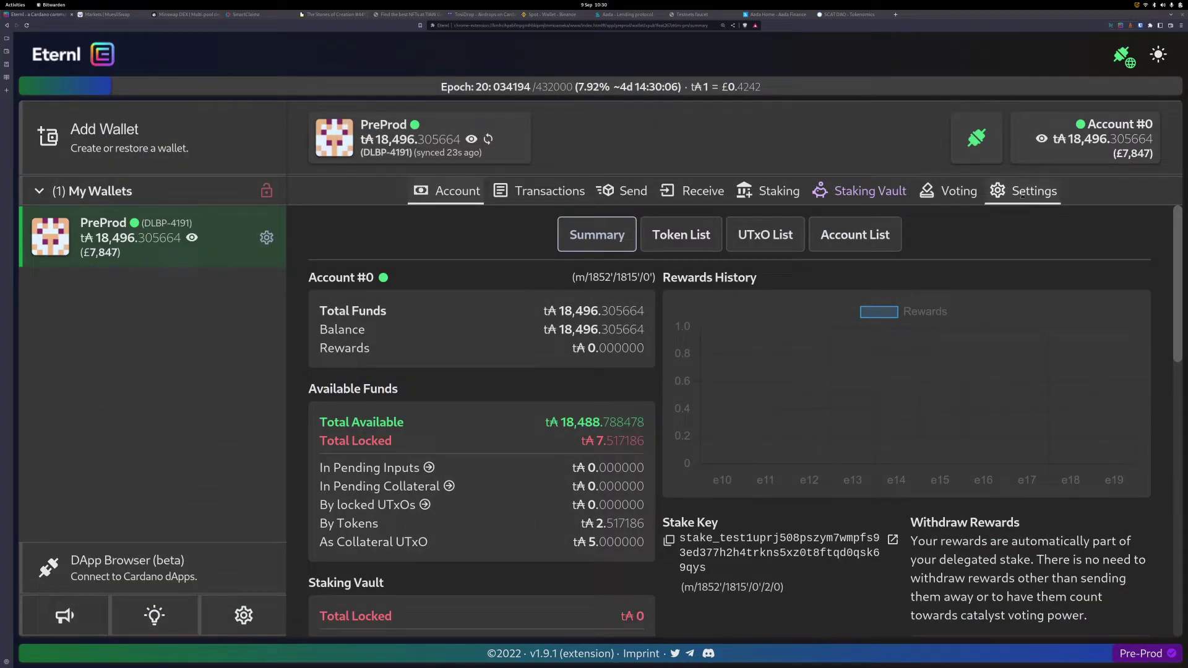
Step: Switch to Discord, return to the the-hang-out call and share the main Eternl browser window
{"action": "key", "text": "alt+Tab"}
{"action": "key", "text": "alt+Tab"}
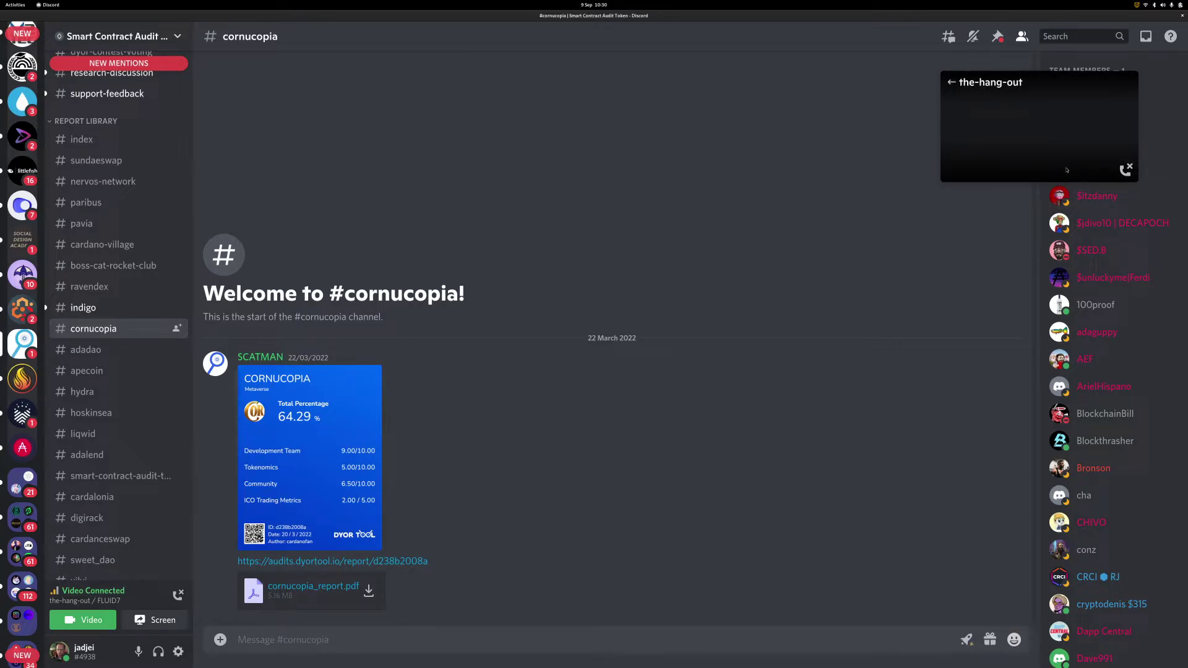
{"action": "left_click_drag", "start_coordinate": [1067, 170], "coordinate": [144, 124]}
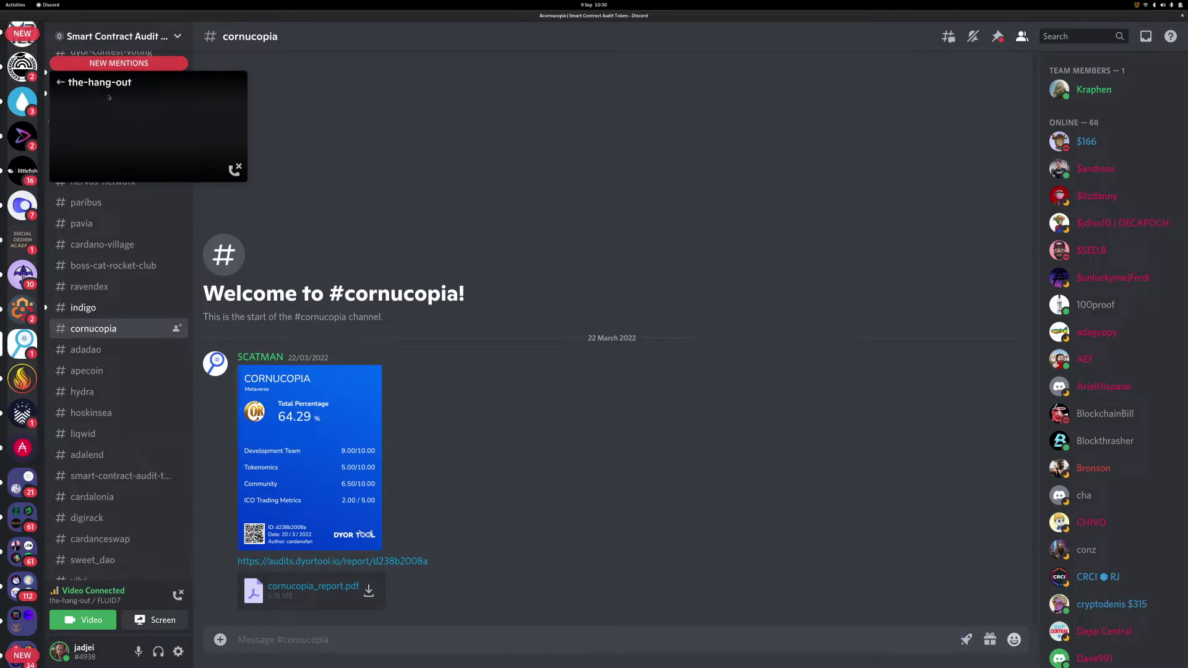
{"action": "left_click", "coordinate": [92, 591]}
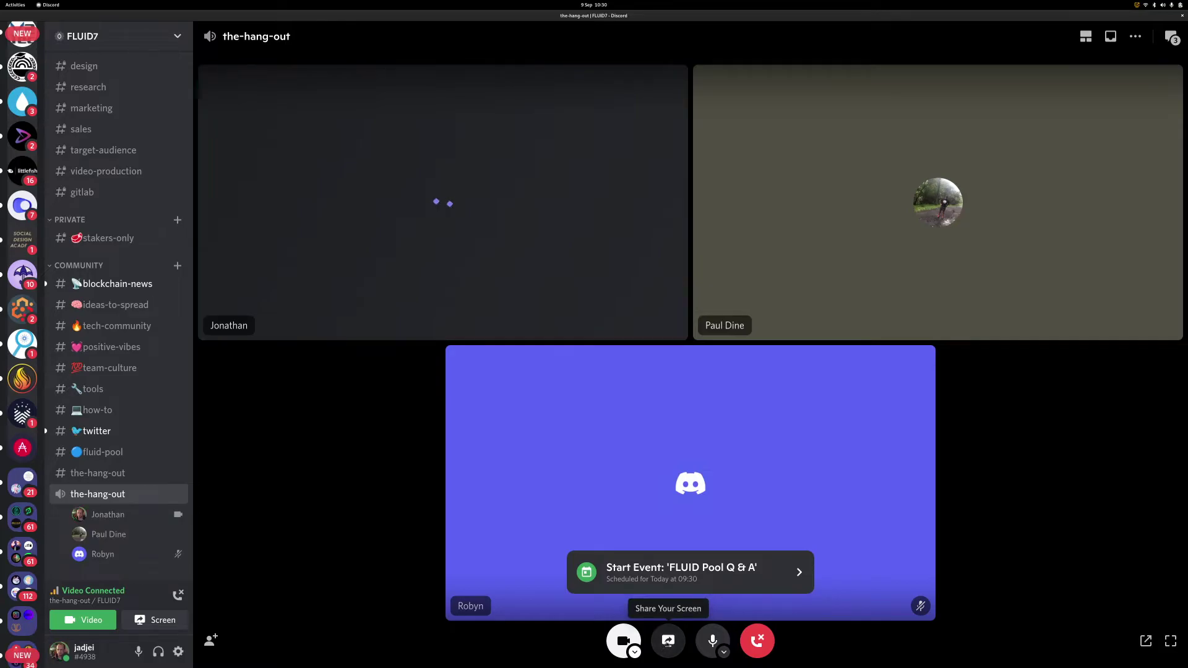
{"action": "left_click", "coordinate": [668, 641]}
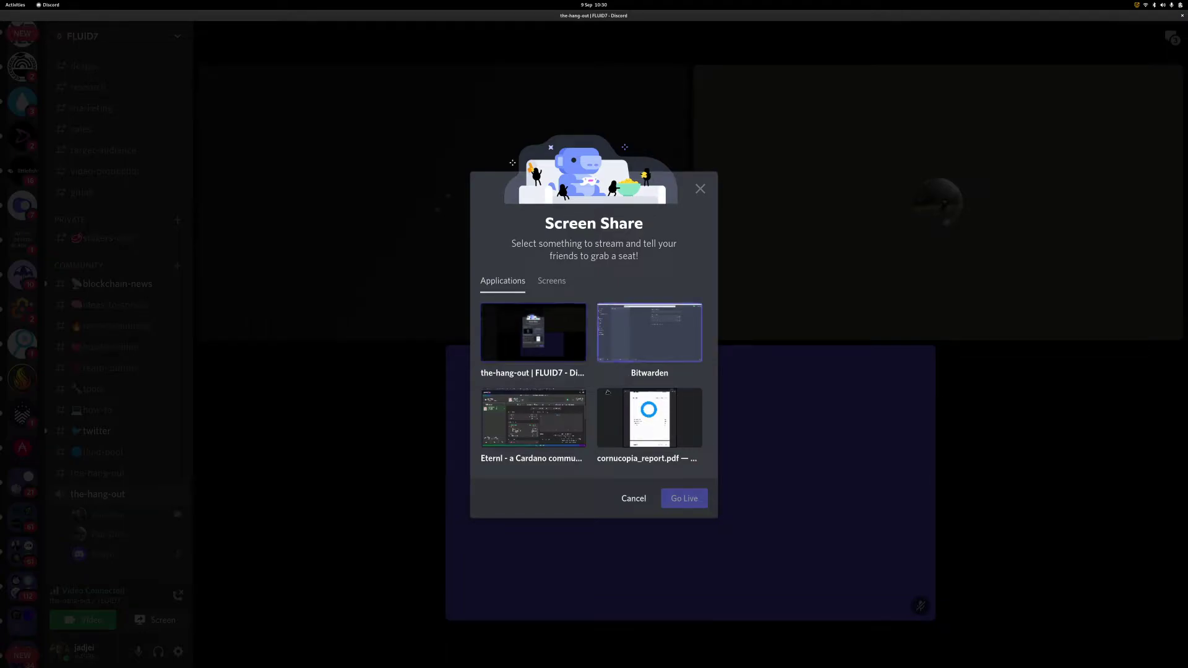
{"action": "left_click", "coordinate": [533, 418]}
{"action": "left_click", "coordinate": [684, 494]}
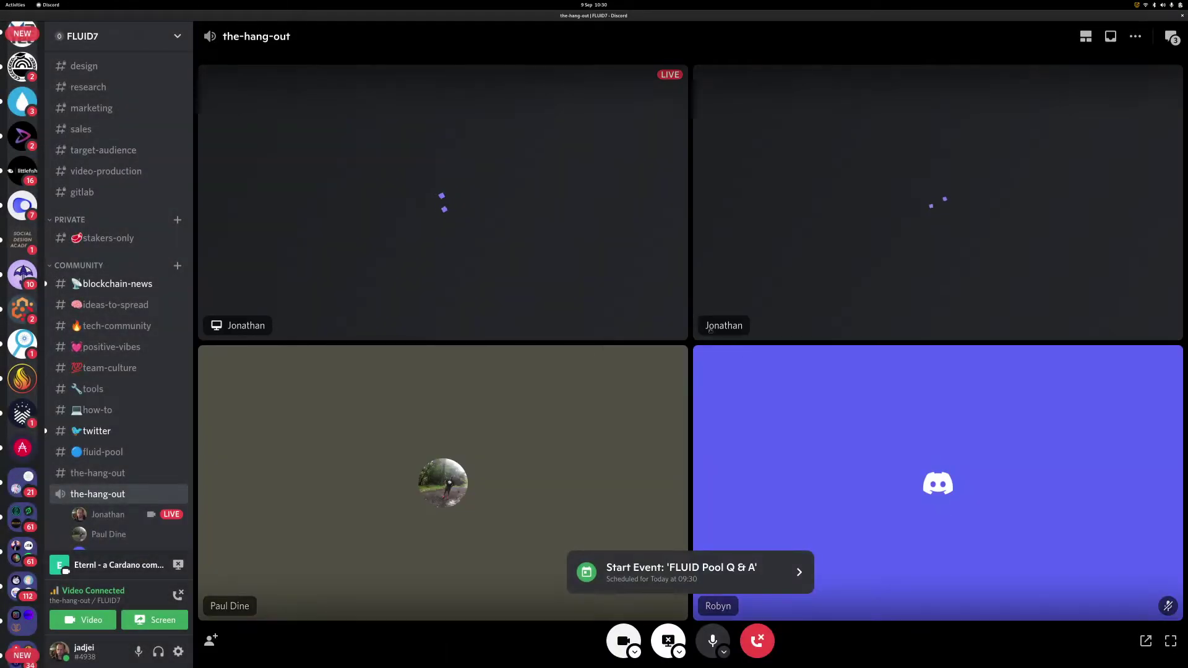
Step: Return to the Aada market page in the browser and open the submitted transaction in the blockchain explorer
{"action": "key", "text": "alt+Tab"}
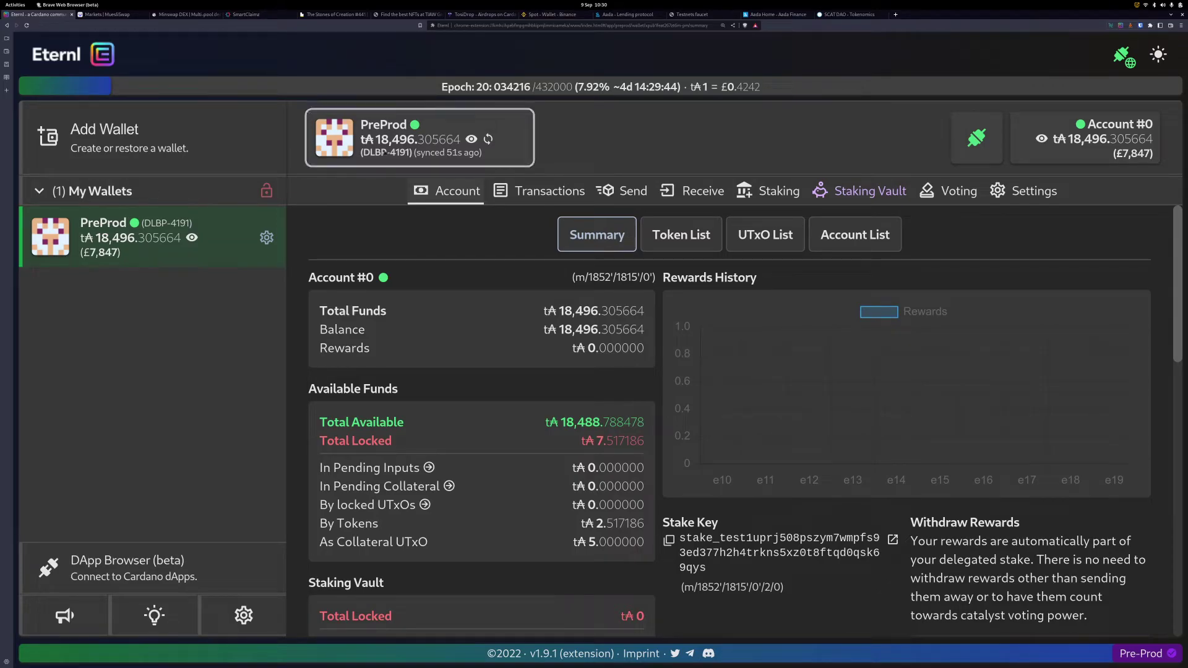
{"action": "left_click", "coordinate": [627, 15]}
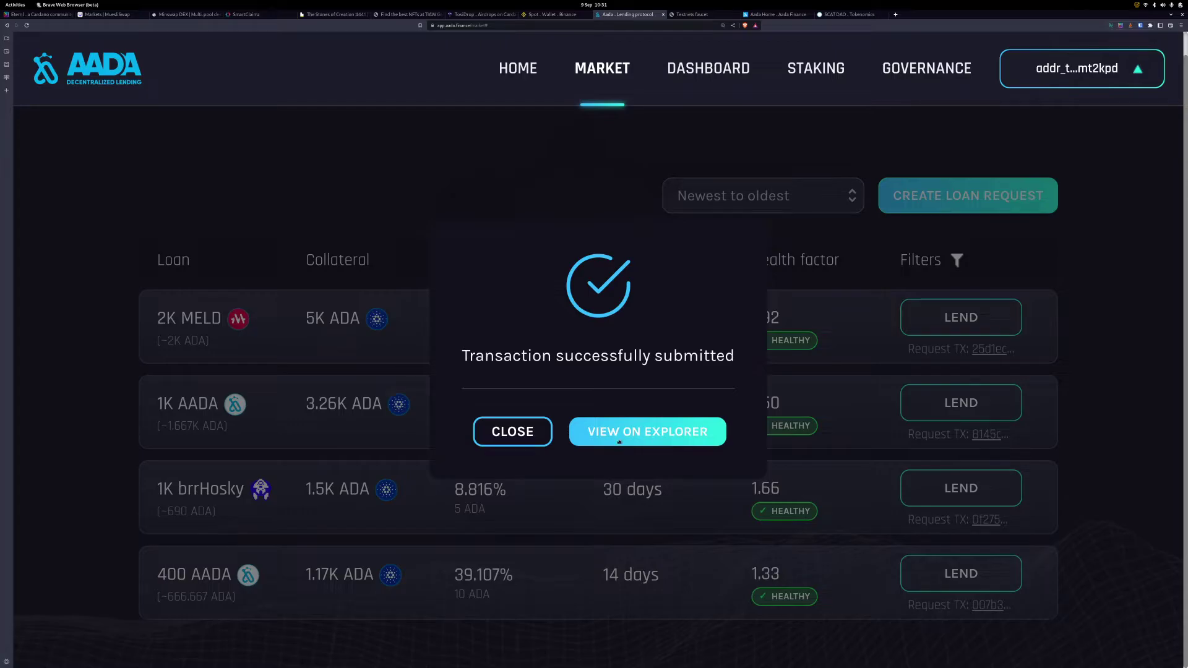
{"action": "left_click", "coordinate": [657, 433]}
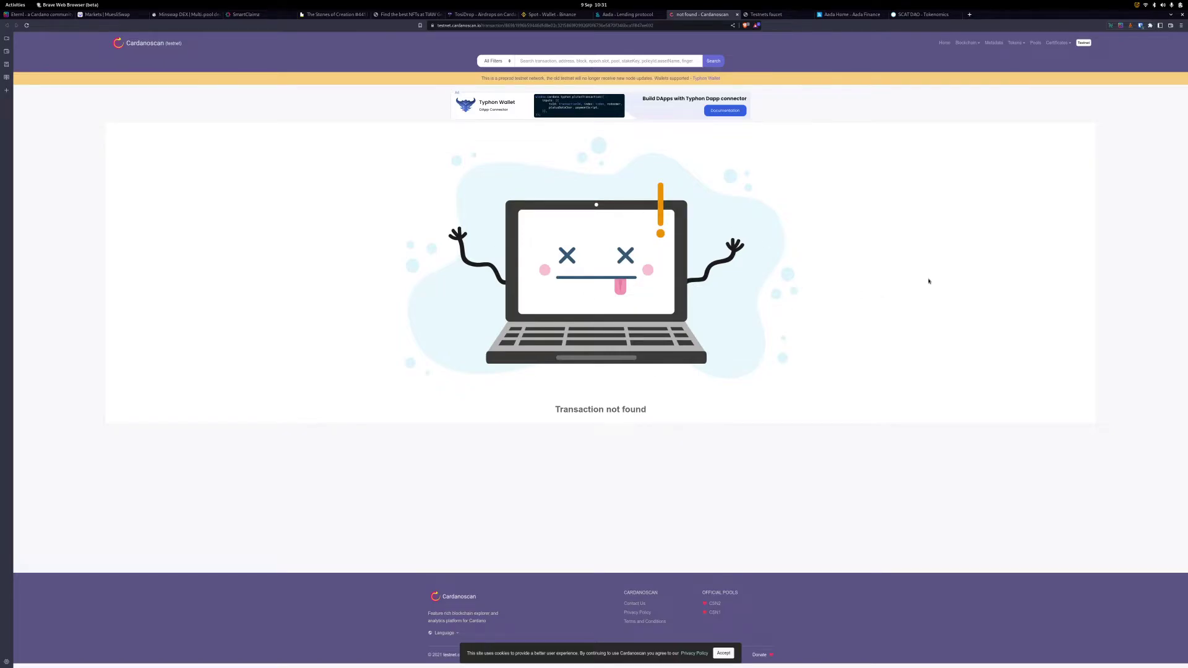
Step: Enlarge the Cardanoscan page to 175%, accepting its cookie notice, and reload the transaction page
{"action": "key", "text": "ctrl+plus"}
{"action": "key", "text": "ctrl+plus"}
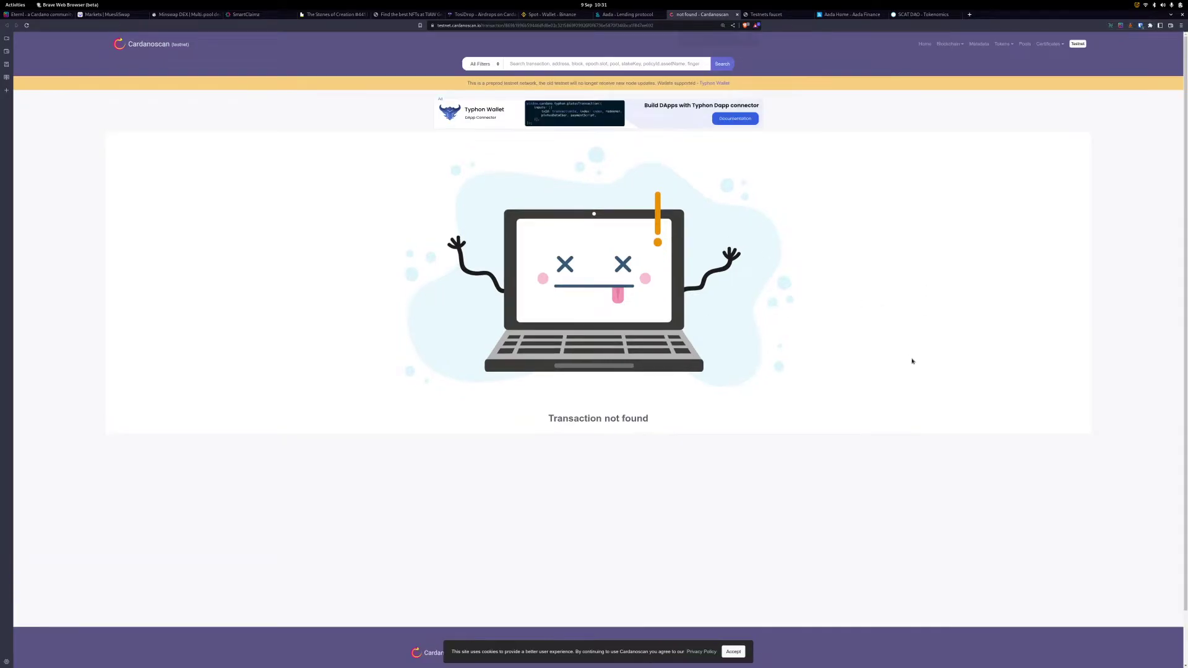
{"action": "key", "text": "ctrl+plus"}
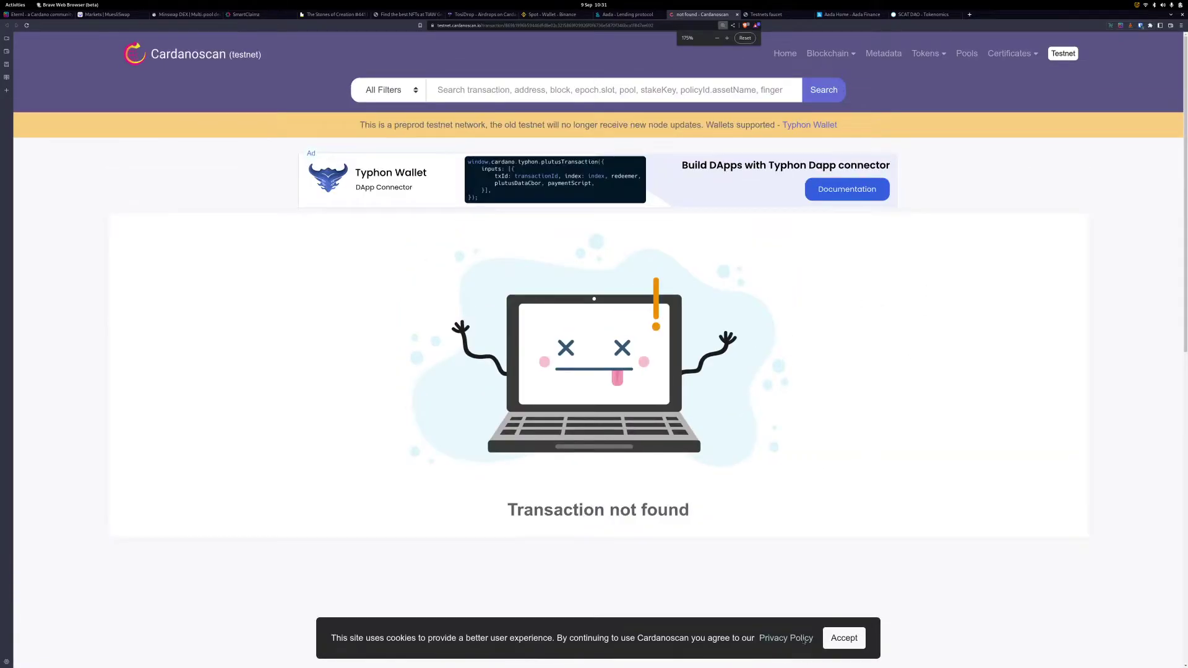
{"action": "left_click", "coordinate": [843, 638]}
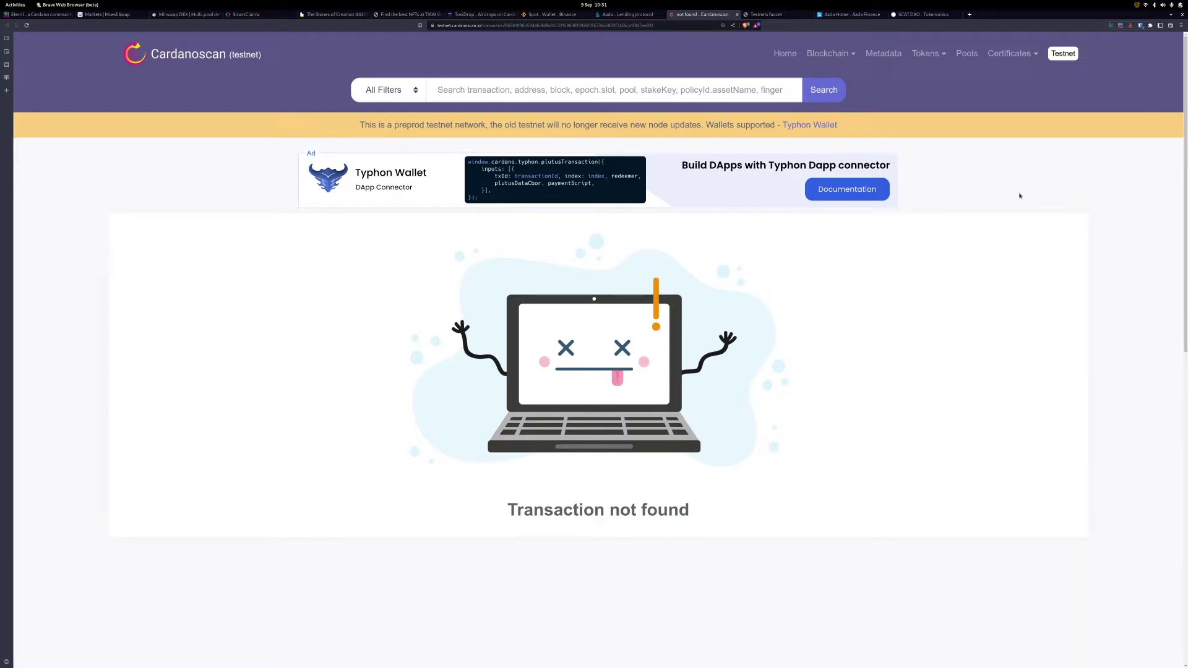
{"action": "key", "text": "F5"}
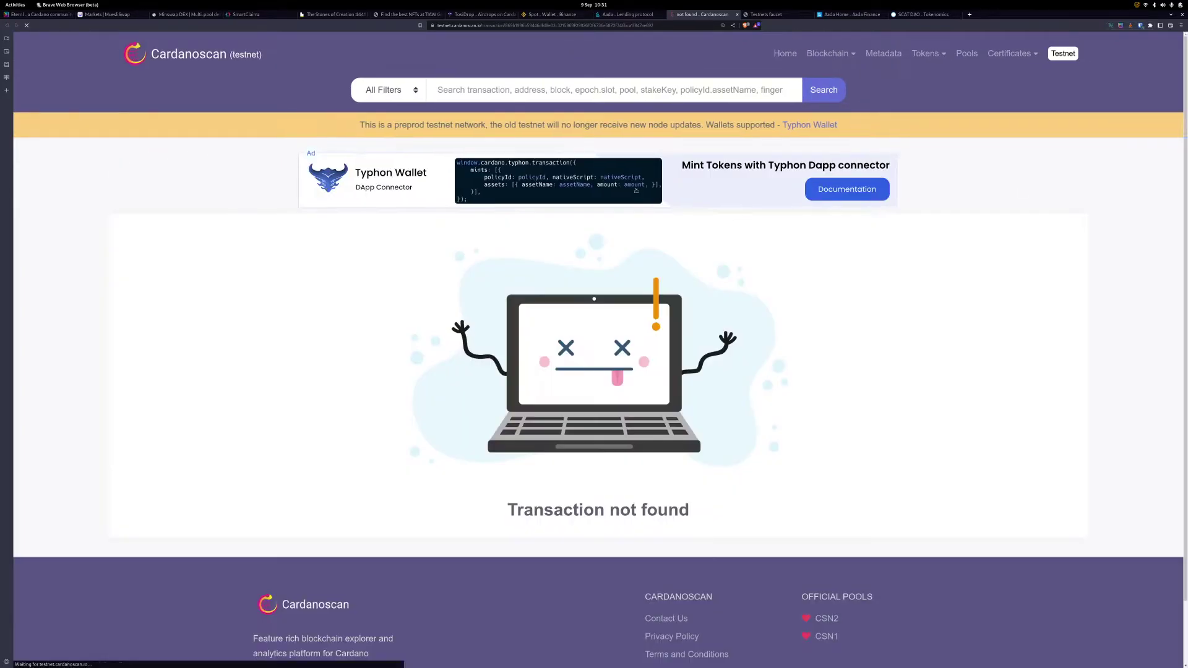
Step: Return to the Aada market, close the submission notice and check the new 50 LQ request's loan amount and health rating
{"action": "left_click", "coordinate": [616, 15]}
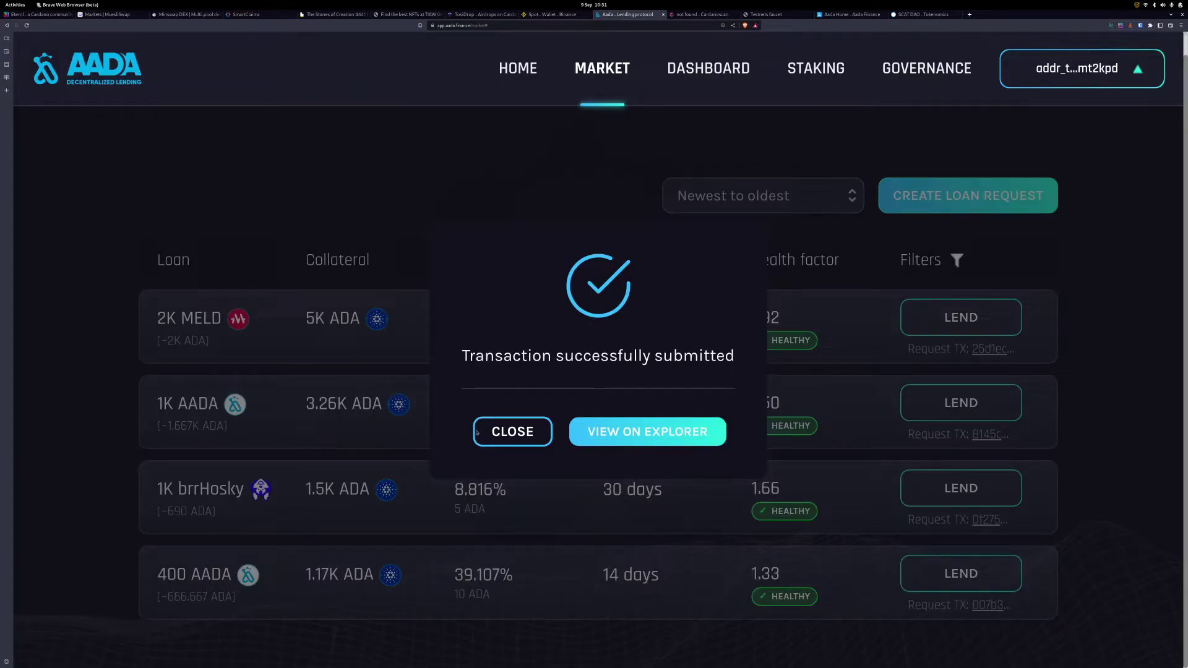
{"action": "left_click", "coordinate": [513, 432]}
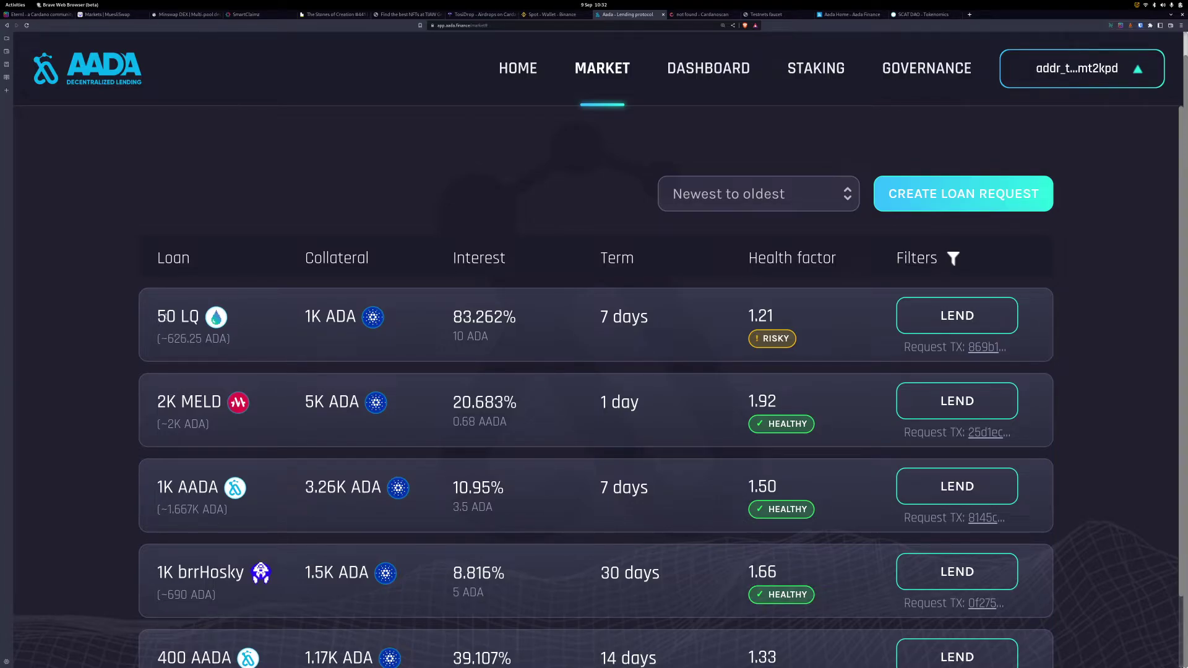
{"action": "double_click", "coordinate": [166, 317]}
{"action": "mouse_move", "coordinate": [768, 336]}
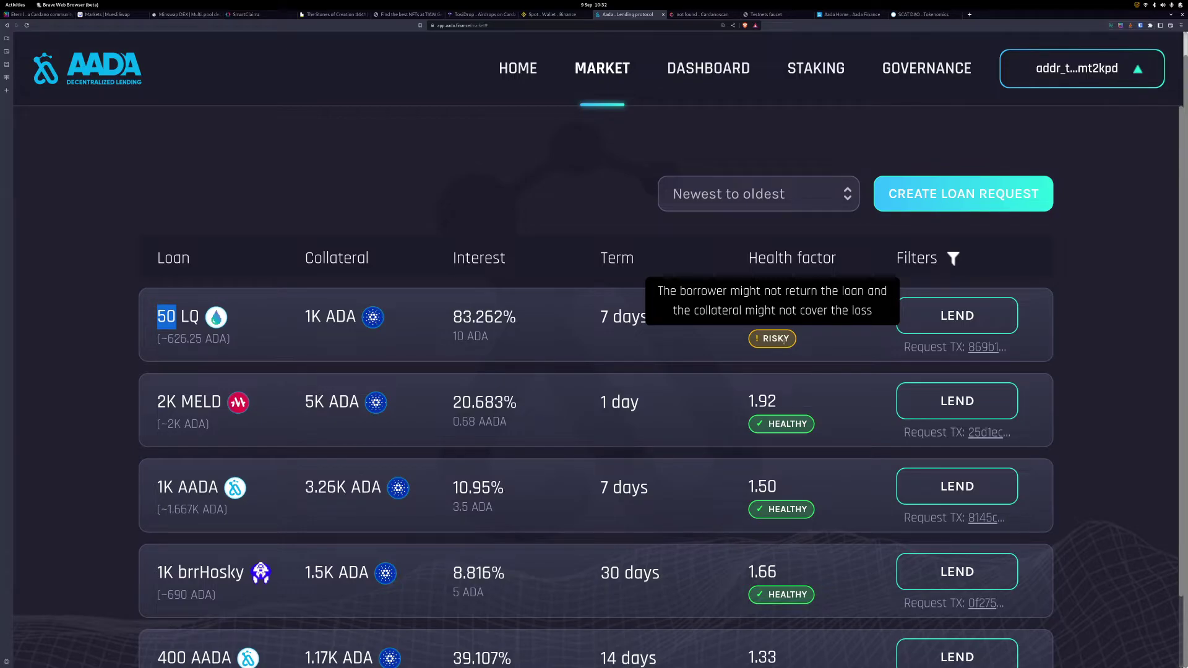
Step: Open the lend confirmation for the 50 LQ request and review its term, interest and collateral
{"action": "left_click", "coordinate": [574, 341]}
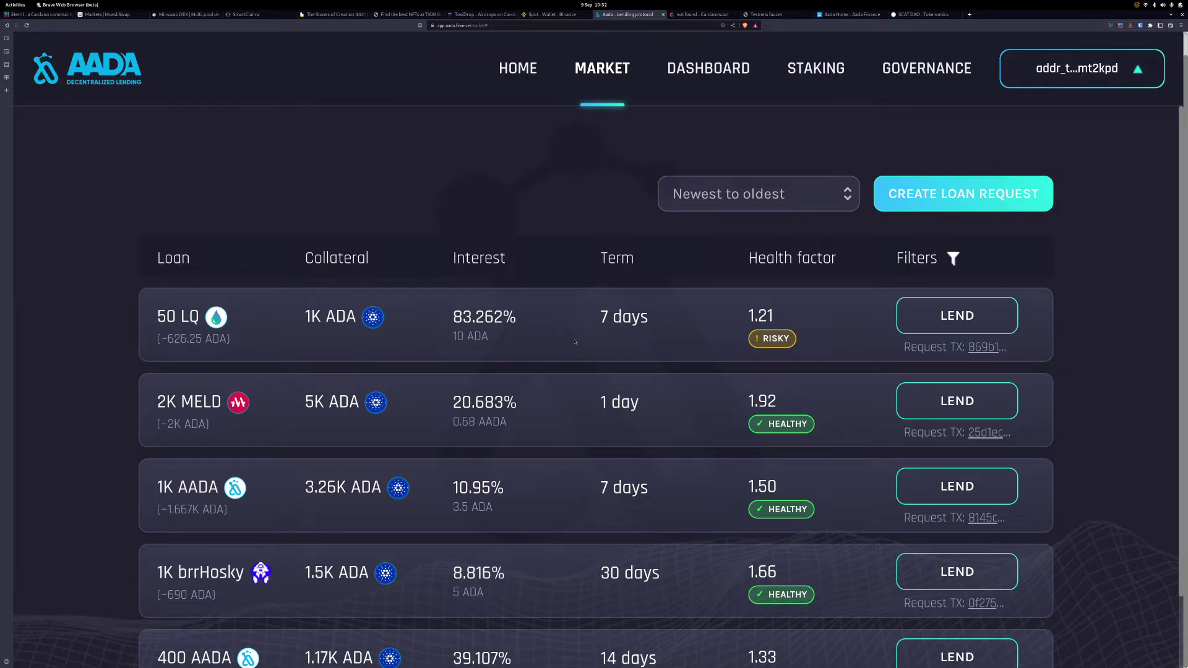
{"action": "scroll", "coordinate": [574, 342], "scroll_direction": "down", "scroll_amount": 1}
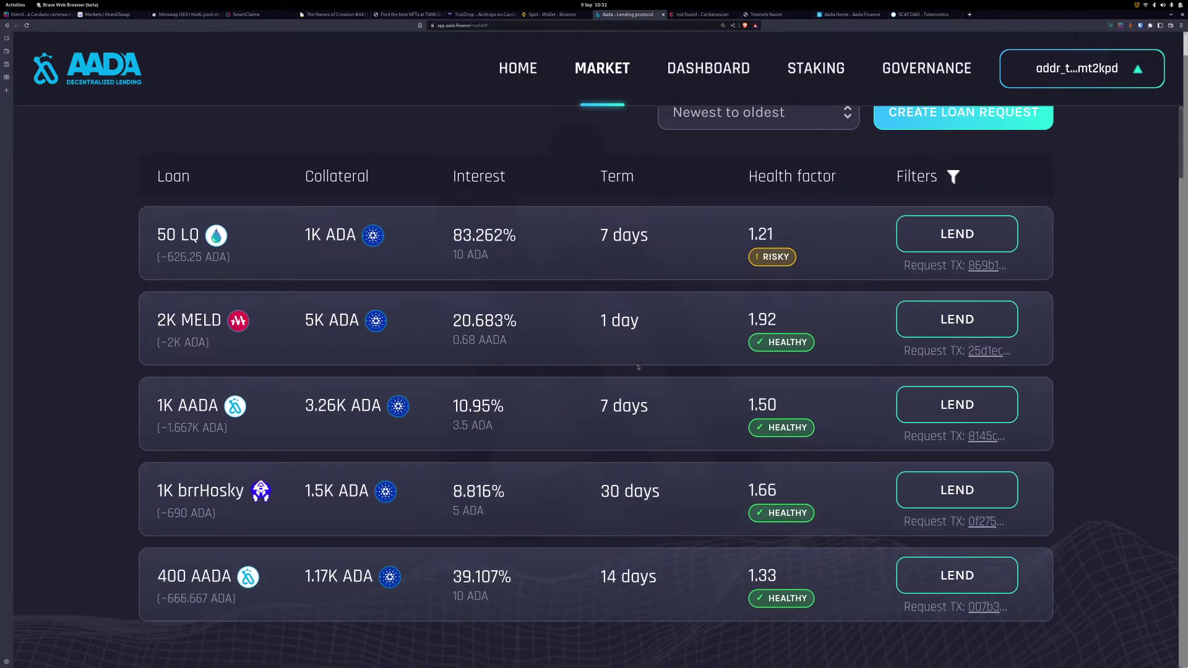
{"action": "scroll", "coordinate": [638, 367], "scroll_direction": "up", "scroll_amount": 1}
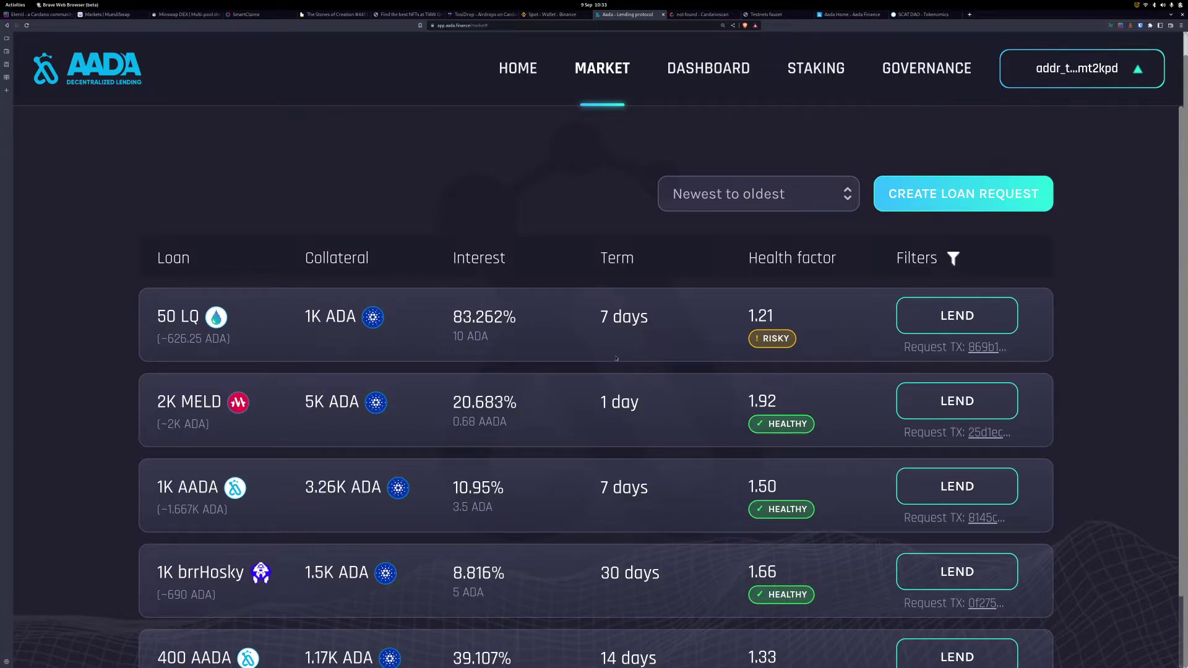
{"action": "left_click", "coordinate": [965, 315]}
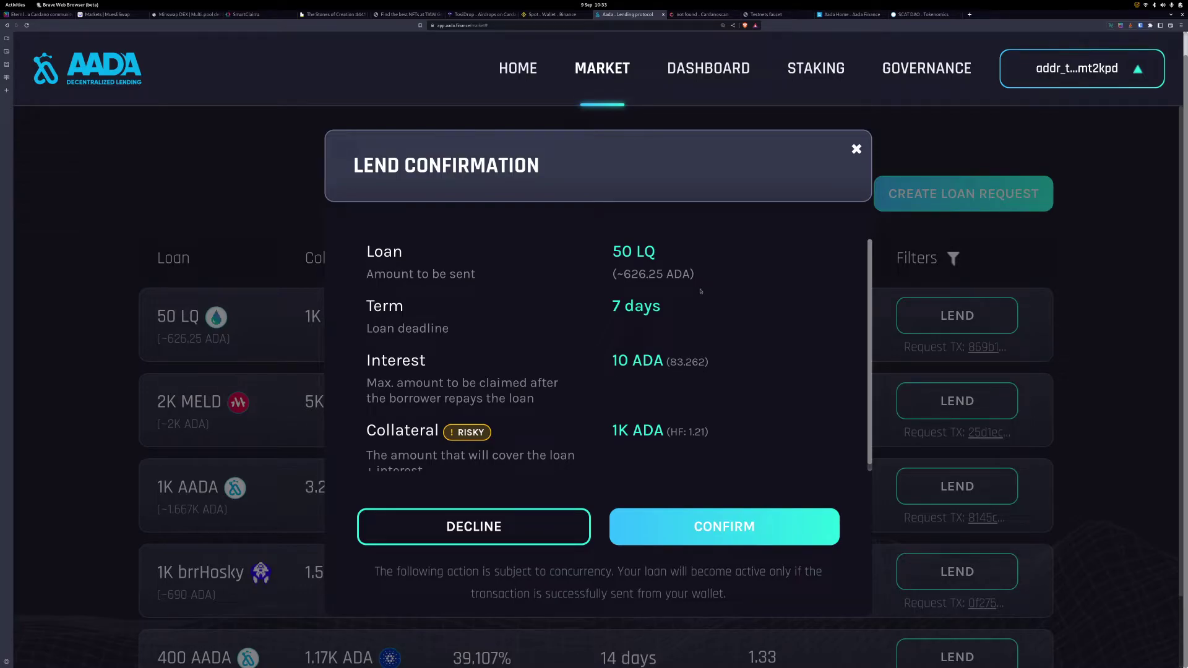
{"action": "scroll", "coordinate": [870, 258], "scroll_direction": "down", "scroll_amount": 1}
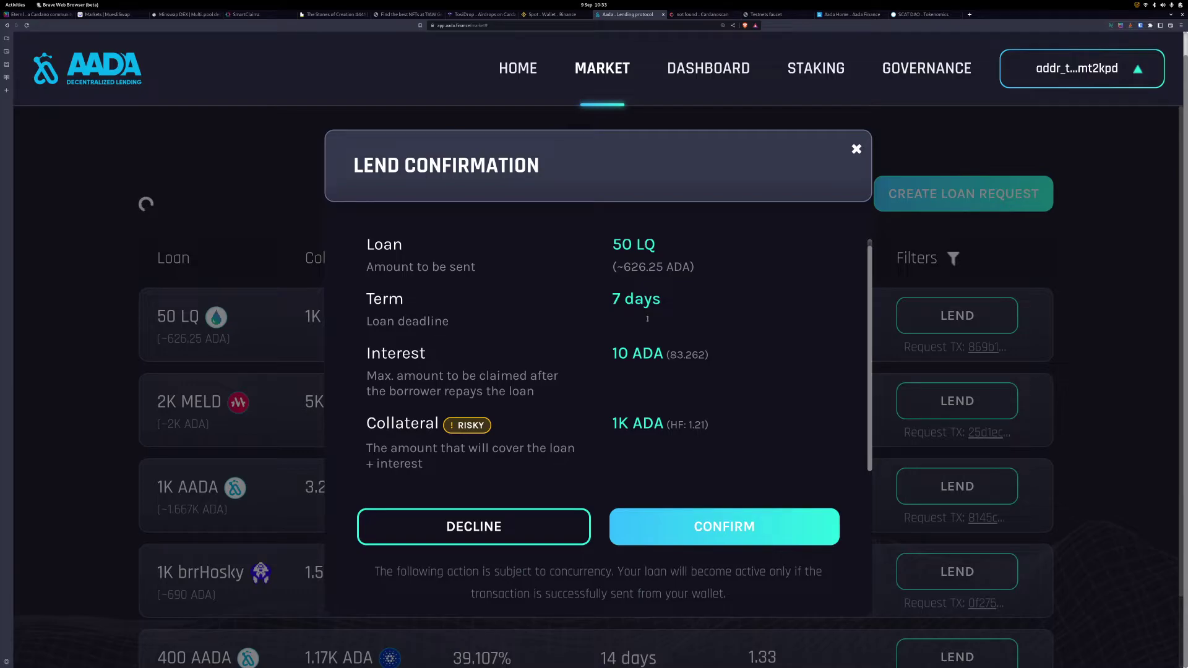
{"action": "left_click_drag", "start_coordinate": [618, 299], "coordinate": [644, 299]}
{"action": "left_click", "coordinate": [629, 367]}
{"action": "double_click", "coordinate": [614, 425]}
{"action": "left_click", "coordinate": [623, 254]}
Step: Go back to the Cardanoscan transaction page and examine the transaction's details, input addresses and output addresses
{"action": "left_click", "coordinate": [699, 13]}
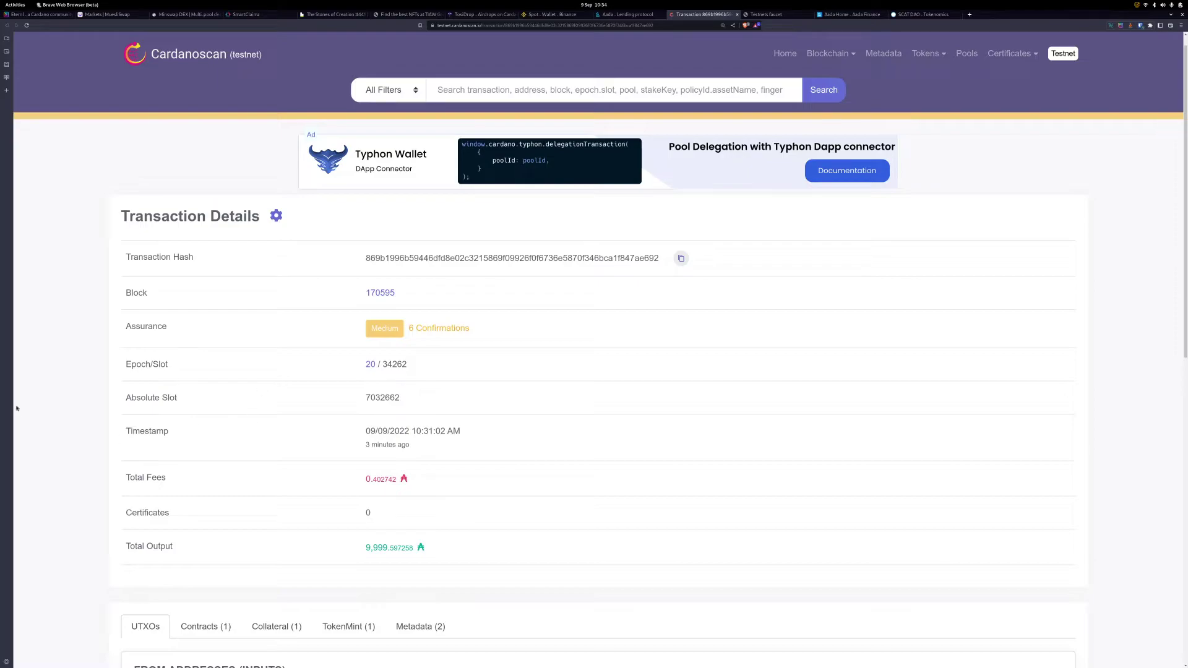
{"action": "scroll", "coordinate": [23, 402], "scroll_direction": "down", "scroll_amount": 2}
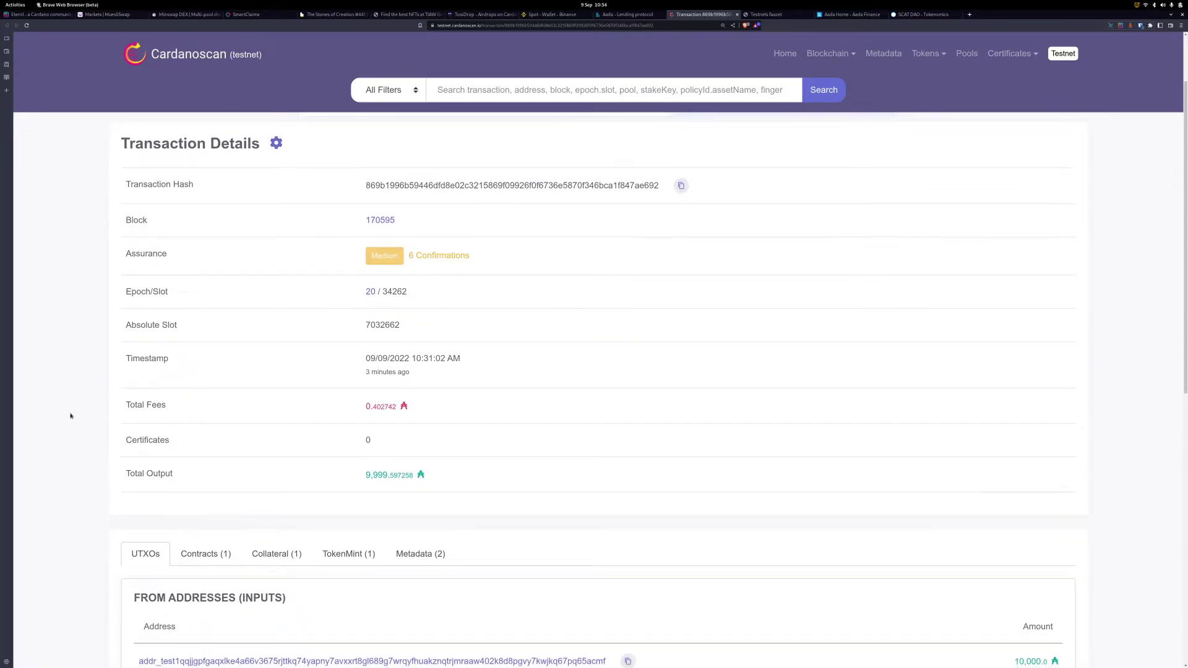
{"action": "scroll", "coordinate": [81, 451], "scroll_direction": "down", "scroll_amount": 3}
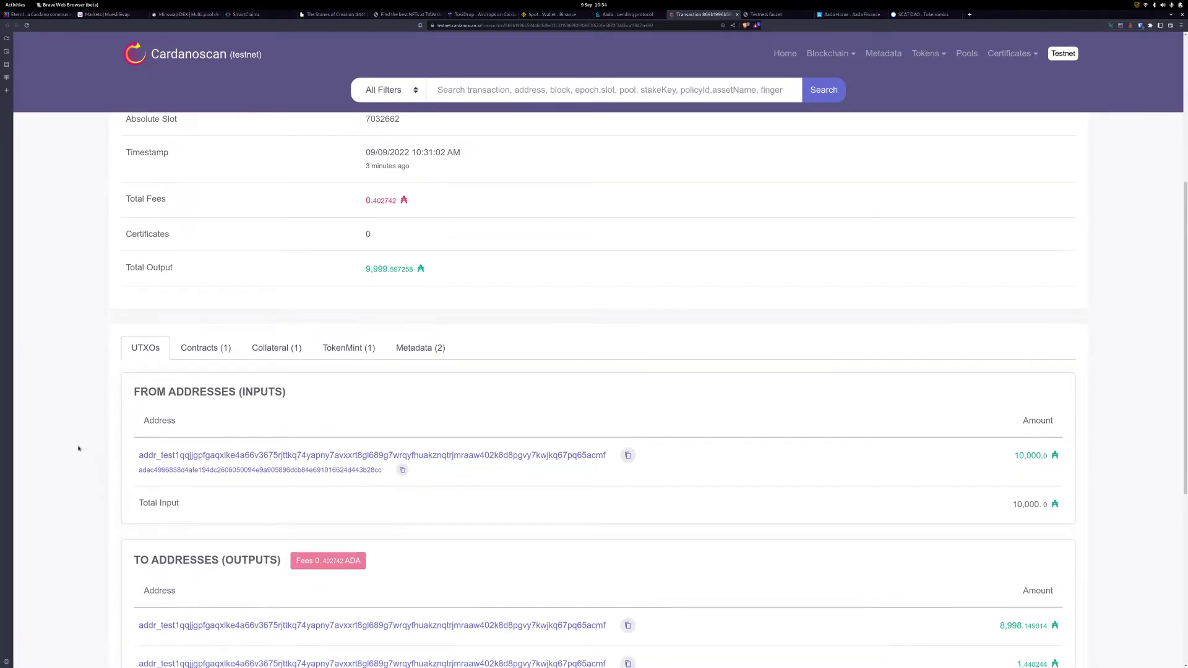
{"action": "scroll", "coordinate": [336, 446], "scroll_direction": "down", "scroll_amount": 1}
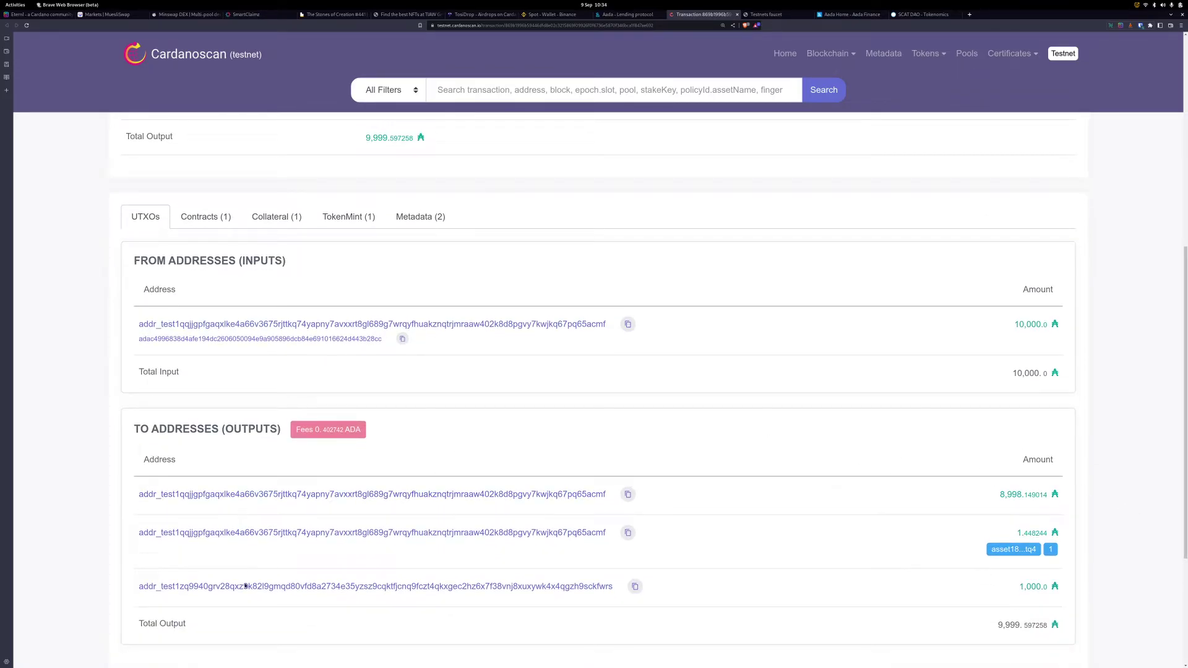
{"action": "scroll", "coordinate": [1075, 520], "scroll_direction": "down", "scroll_amount": 1}
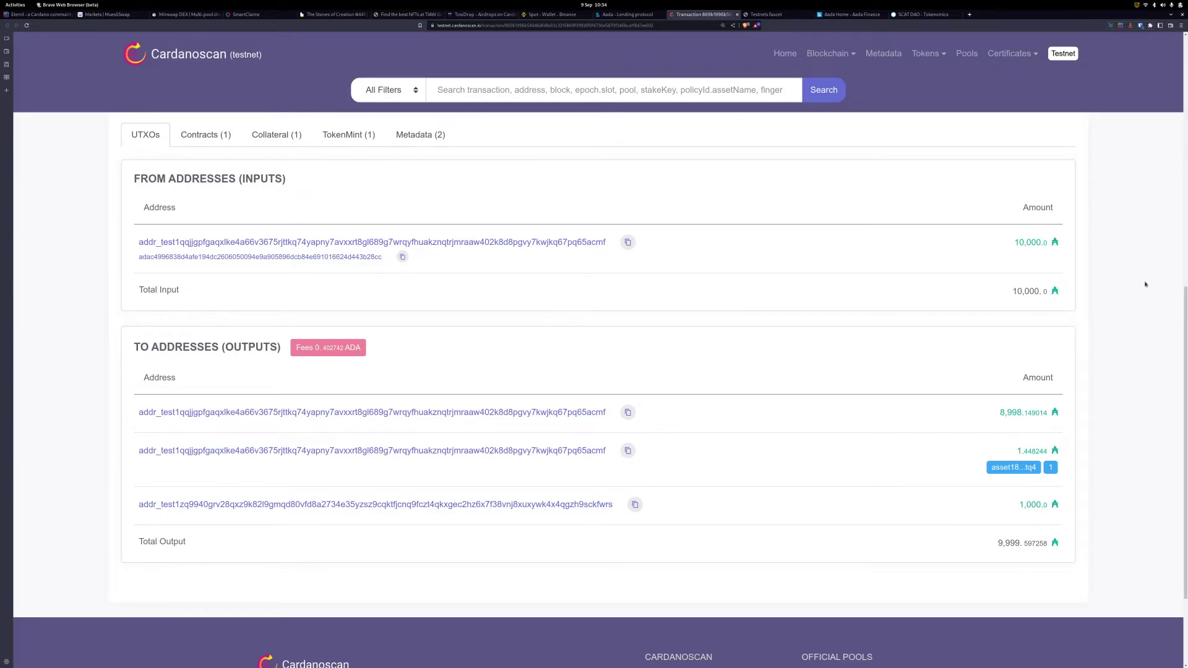
{"action": "scroll", "coordinate": [1146, 284], "scroll_direction": "up", "scroll_amount": 3}
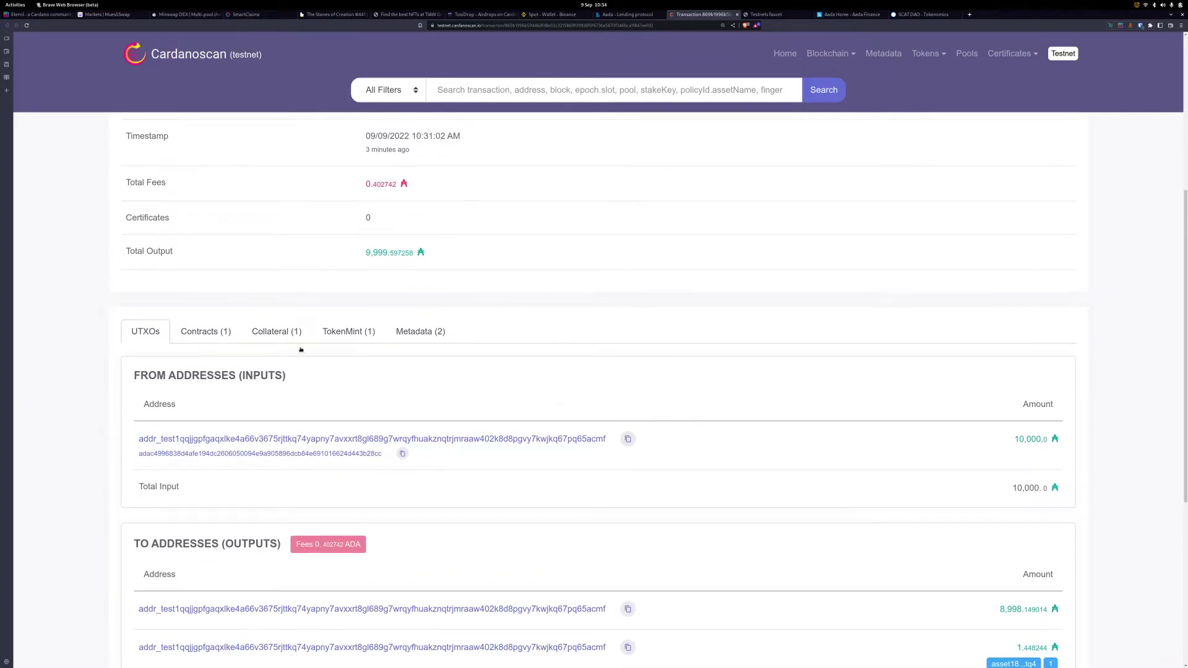
Step: Examine the transaction's contract redeemer and bytecode, with a brief look at its collateral entry in between
{"action": "left_click", "coordinate": [206, 333]}
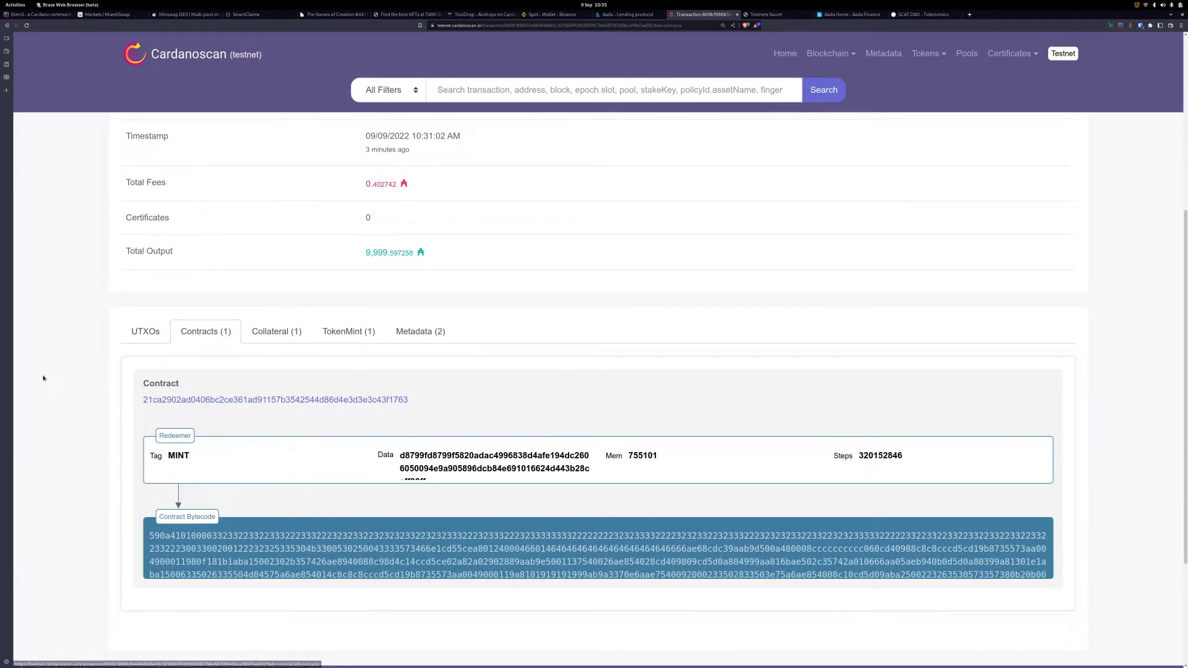
{"action": "scroll", "coordinate": [43, 378], "scroll_direction": "down", "scroll_amount": 1}
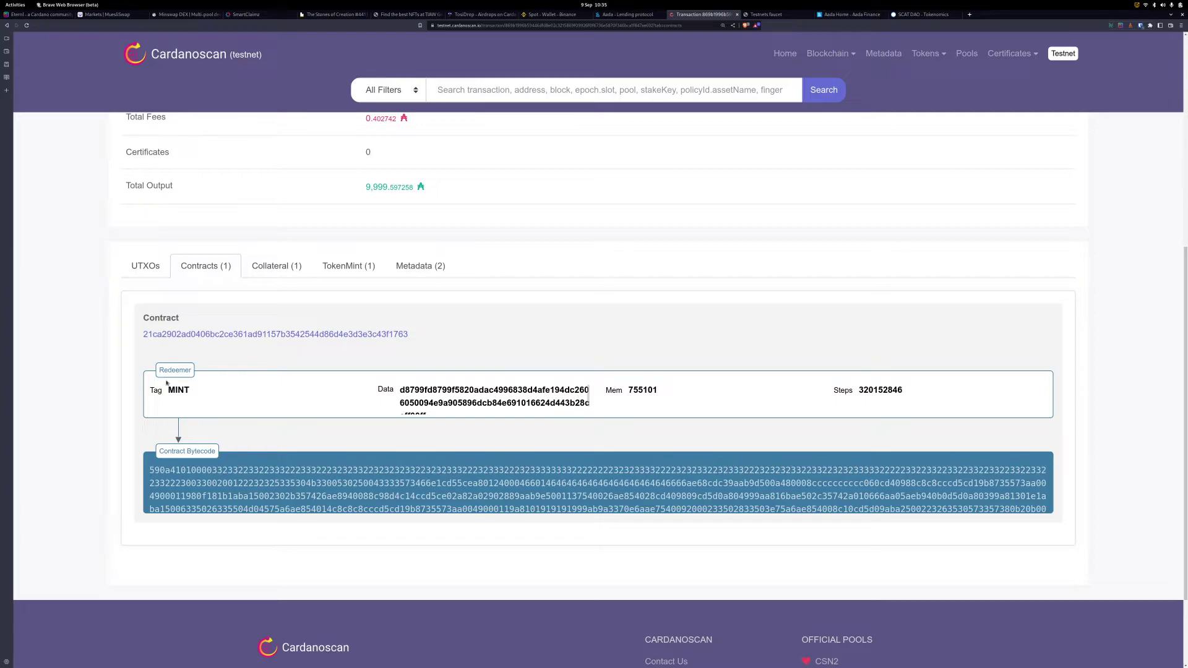
{"action": "scroll", "coordinate": [167, 384], "scroll_direction": "down", "scroll_amount": 1}
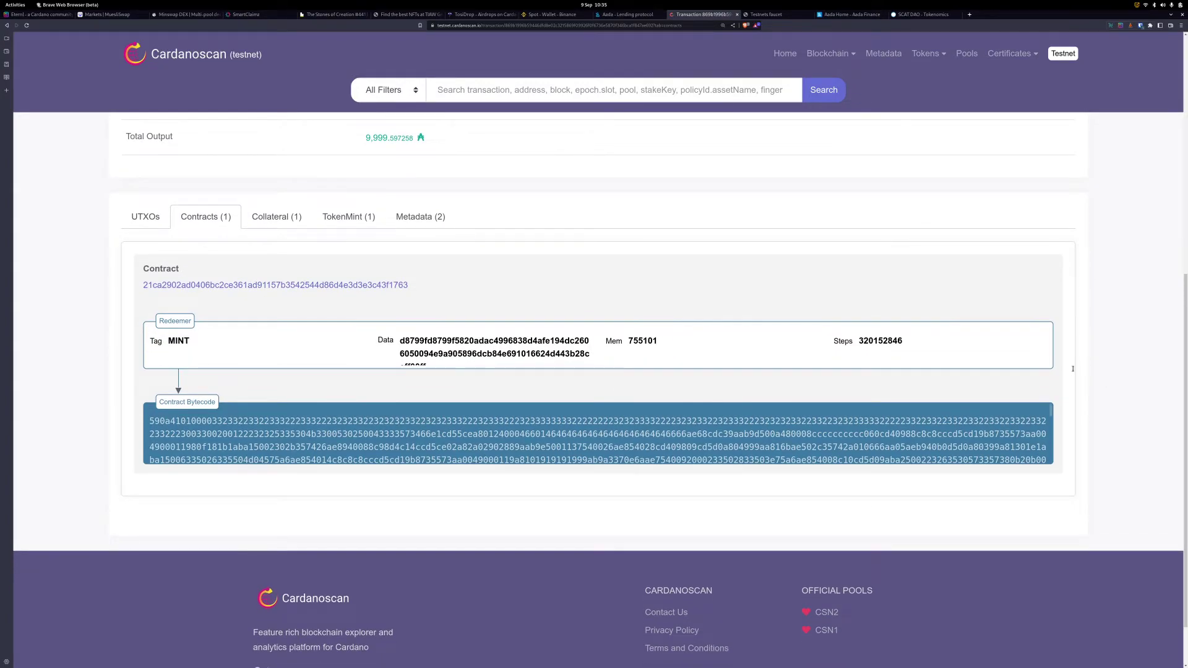
{"action": "left_click_drag", "start_coordinate": [1052, 414], "coordinate": [1062, 466]}
{"action": "scroll", "coordinate": [680, 433], "scroll_direction": "up", "scroll_amount": 5}
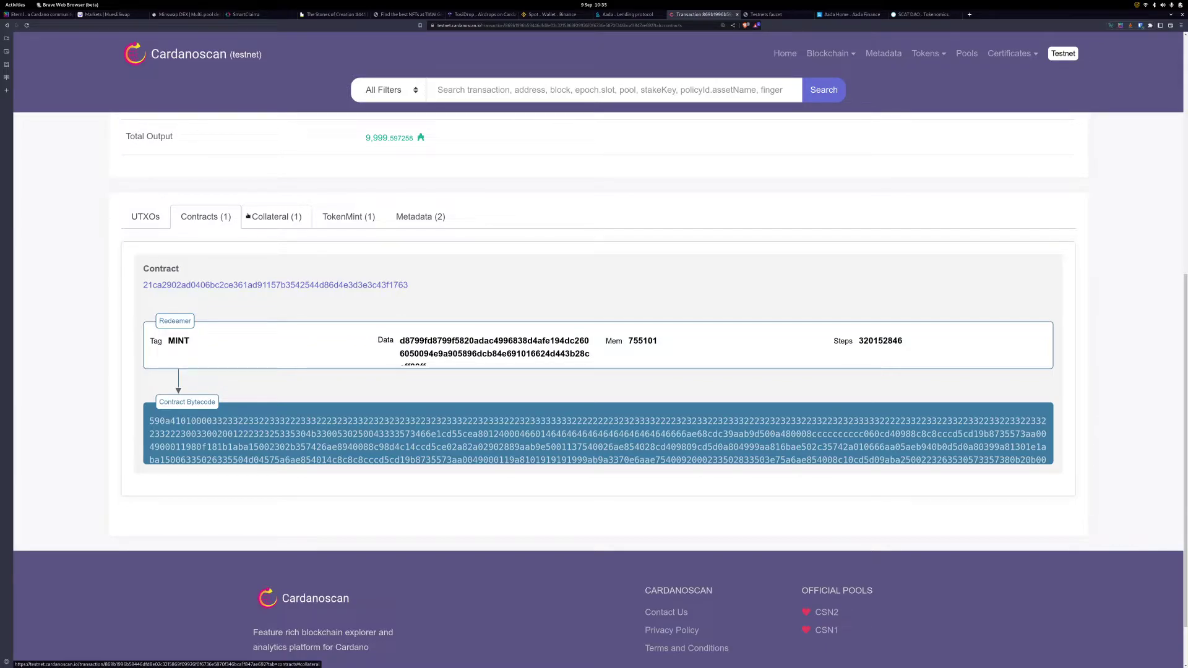
{"action": "left_click", "coordinate": [292, 217]}
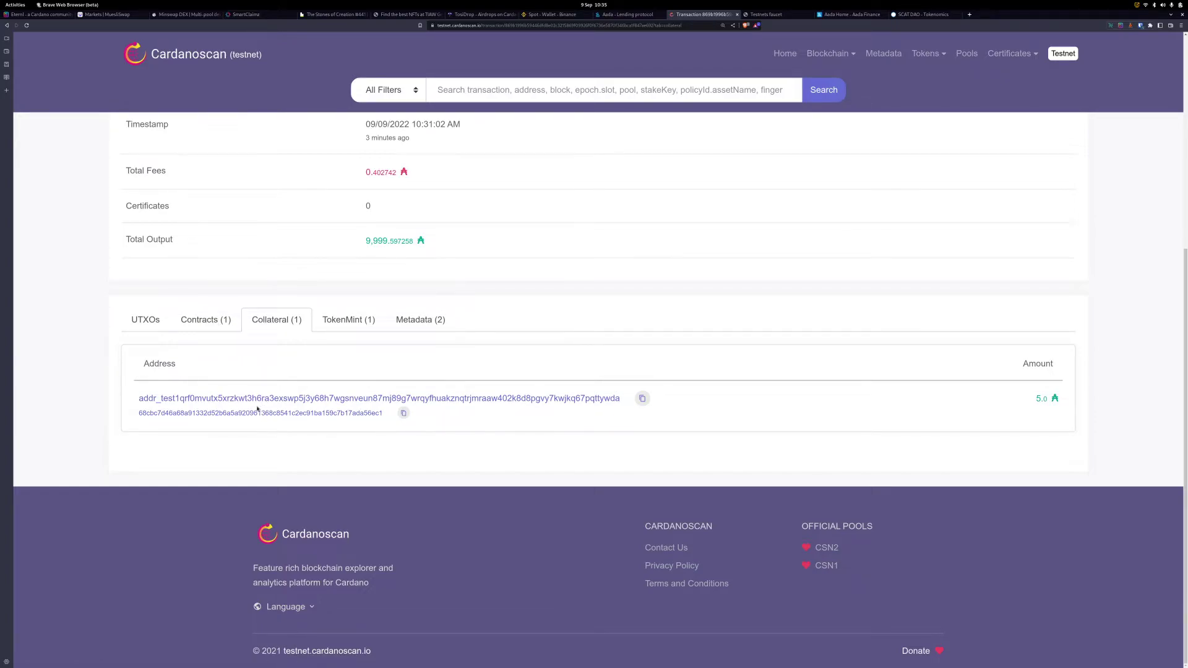
{"action": "left_click", "coordinate": [204, 319]}
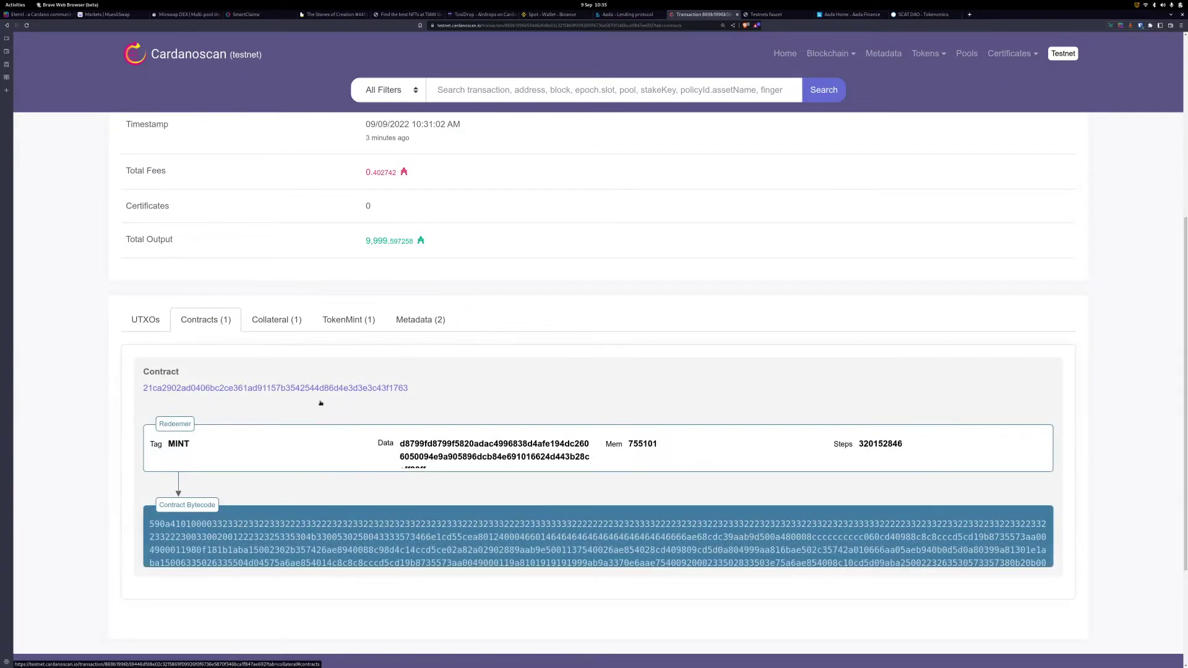
Step: Open the contract's policy page, look through its asset holders, and return to the transaction's contract details
{"action": "left_click", "coordinate": [172, 388]}
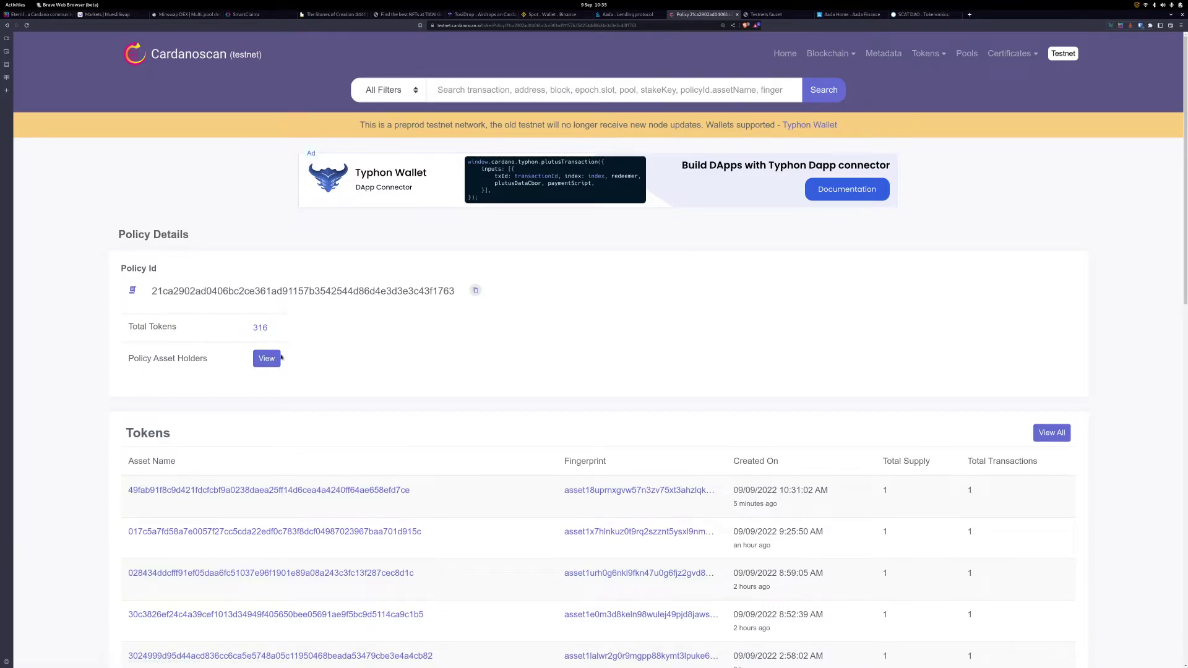
{"action": "left_click", "coordinate": [266, 358]}
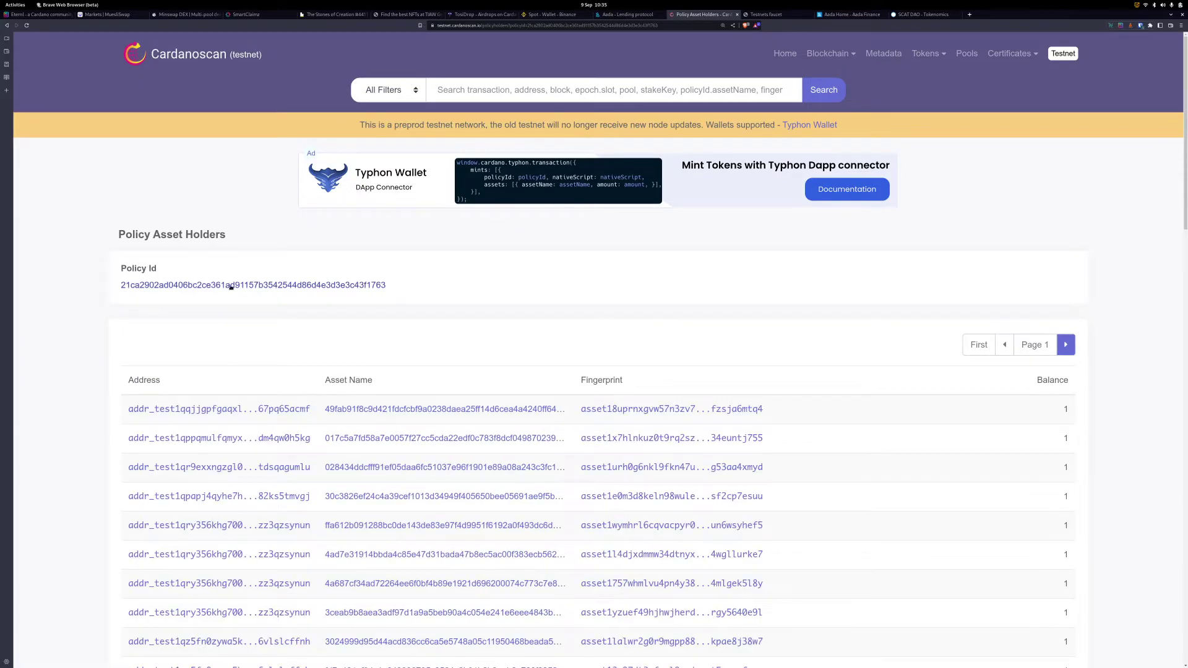
{"action": "scroll", "coordinate": [396, 297], "scroll_direction": "down", "scroll_amount": 5}
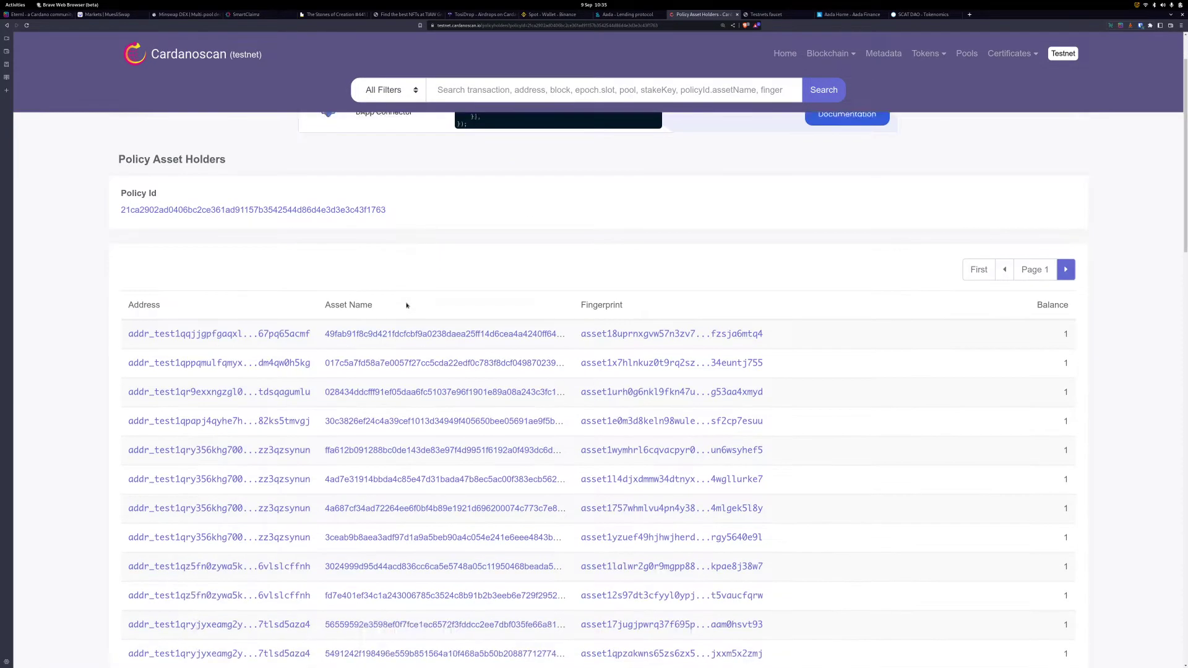
{"action": "scroll", "coordinate": [313, 316], "scroll_direction": "up", "scroll_amount": 5}
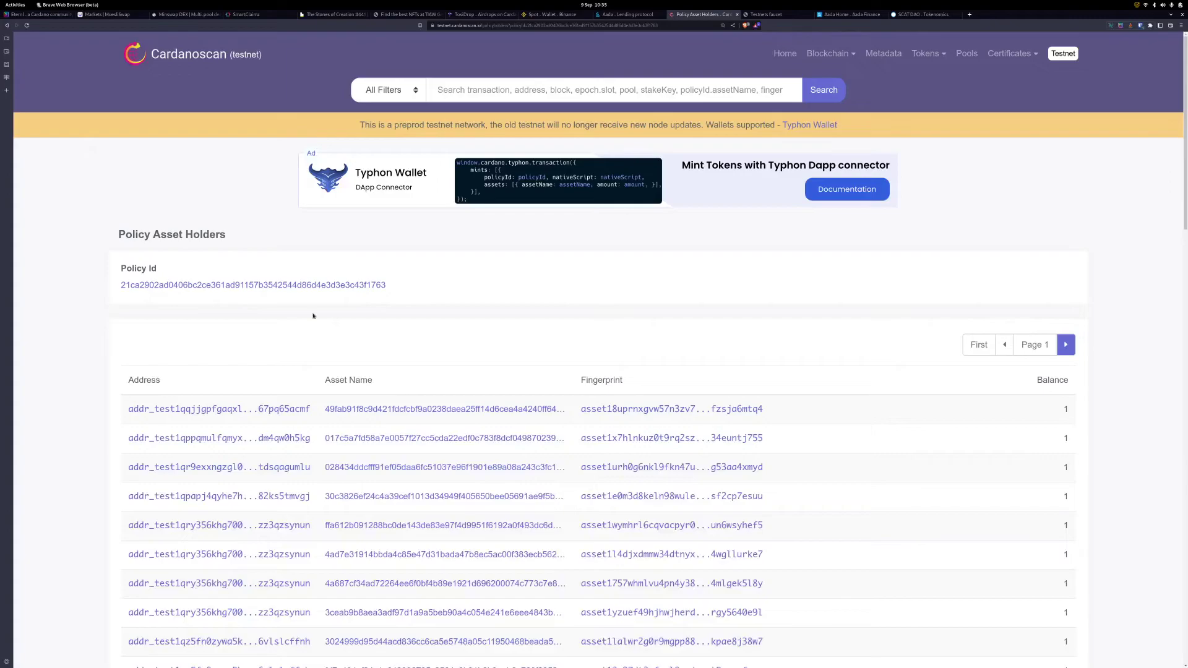
{"action": "right_click", "coordinate": [241, 221]}
{"action": "left_click", "coordinate": [195, 216]}
{"action": "key", "text": "ctrl+r"}
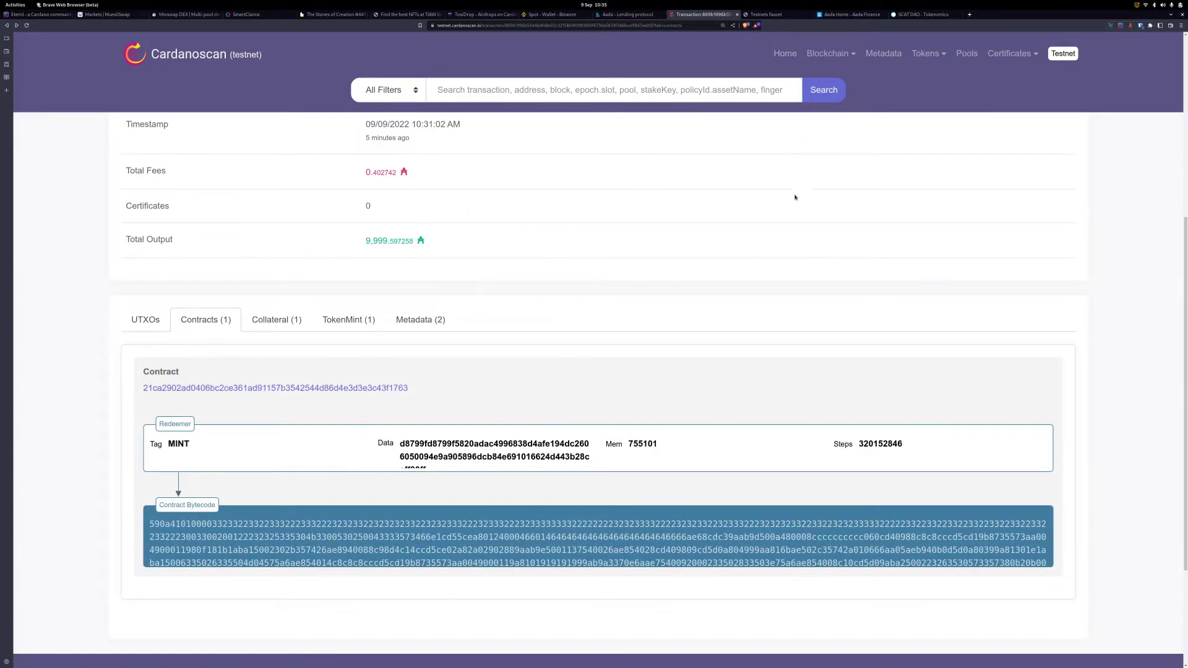
Step: Examine the transaction's collateral, minted token and metadata, and check its confirmations
{"action": "left_click", "coordinate": [273, 327]}
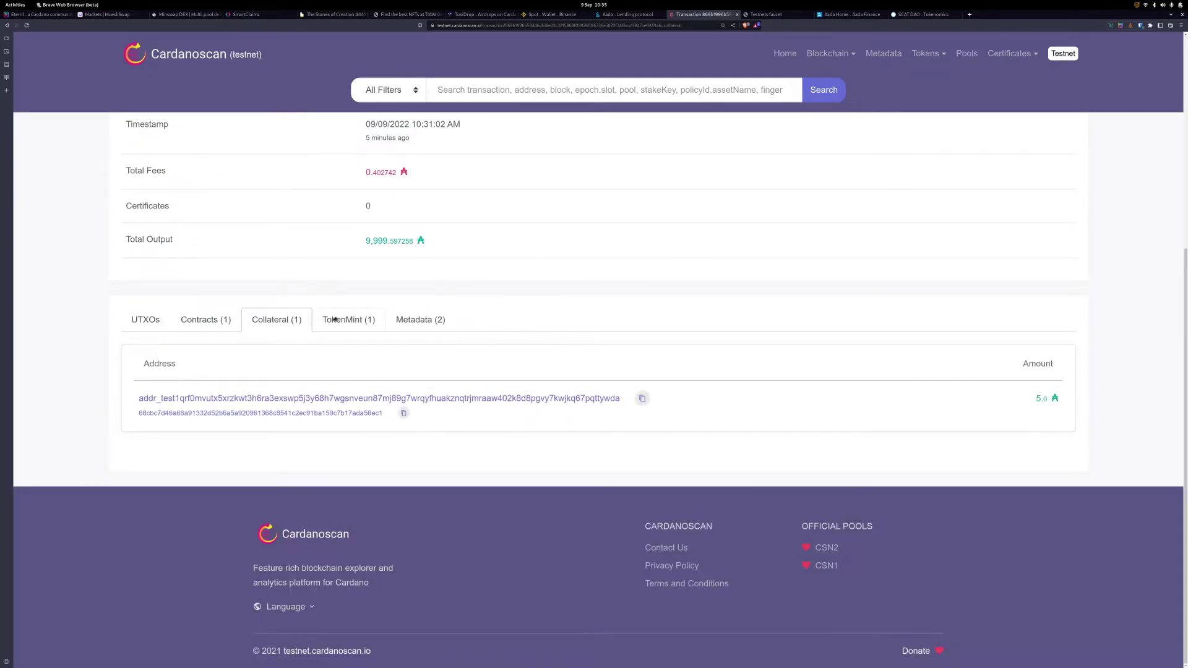
{"action": "left_click", "coordinate": [338, 319]}
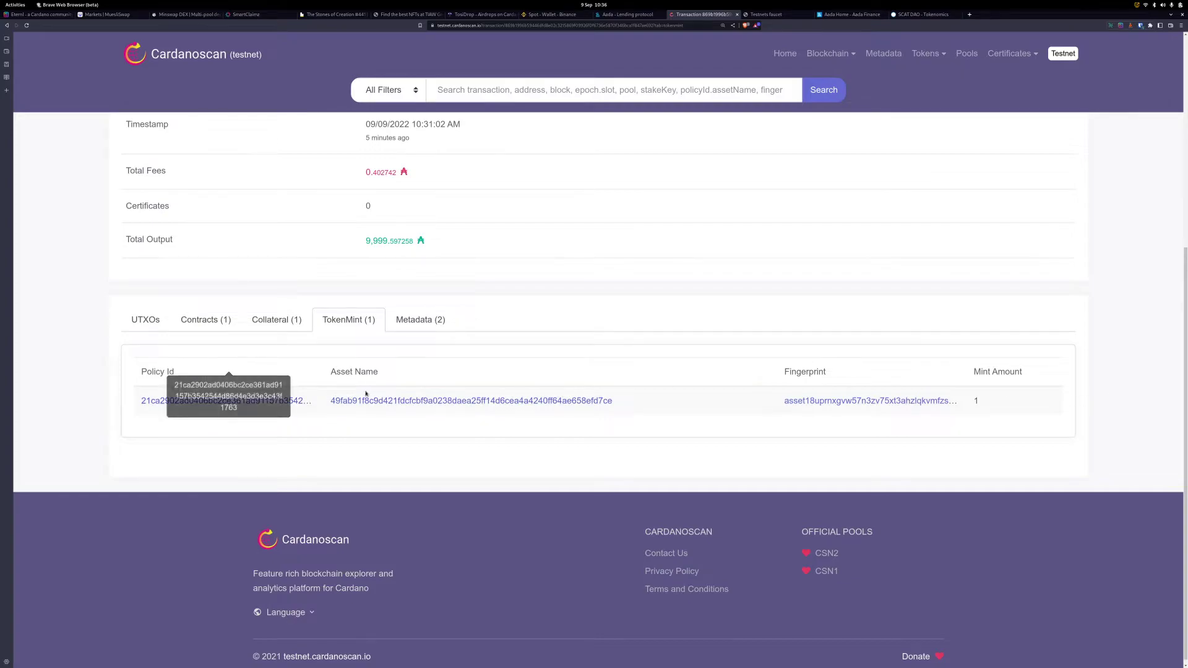
{"action": "left_click", "coordinate": [391, 317]}
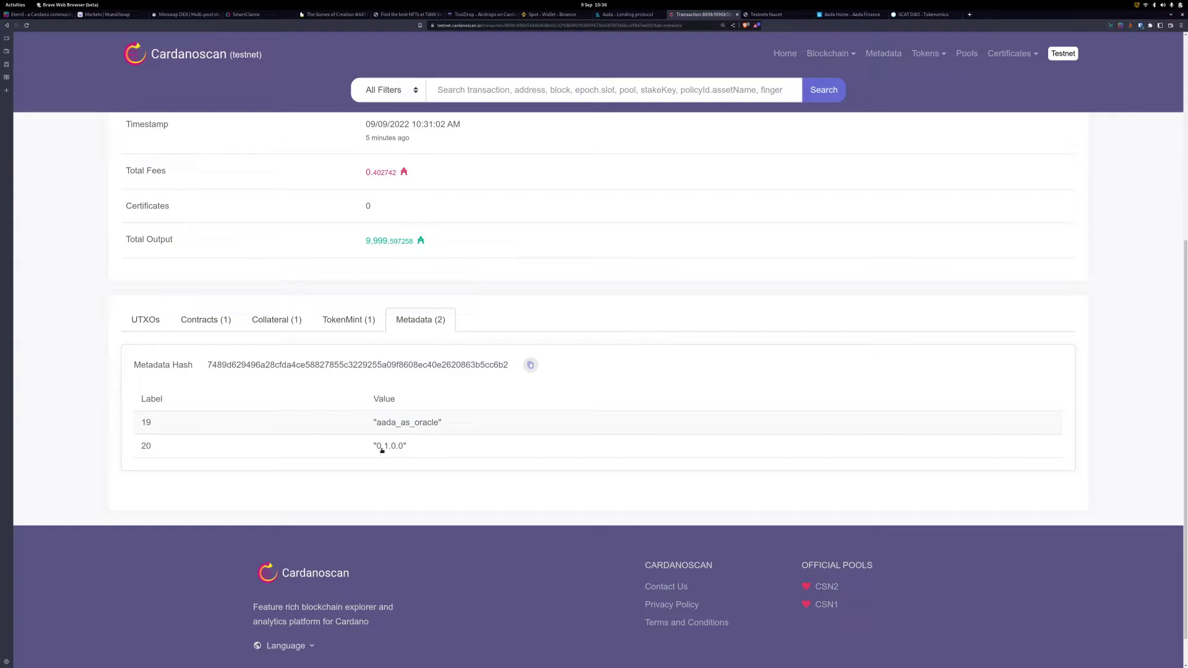
{"action": "scroll", "coordinate": [417, 445], "scroll_direction": "up", "scroll_amount": 1}
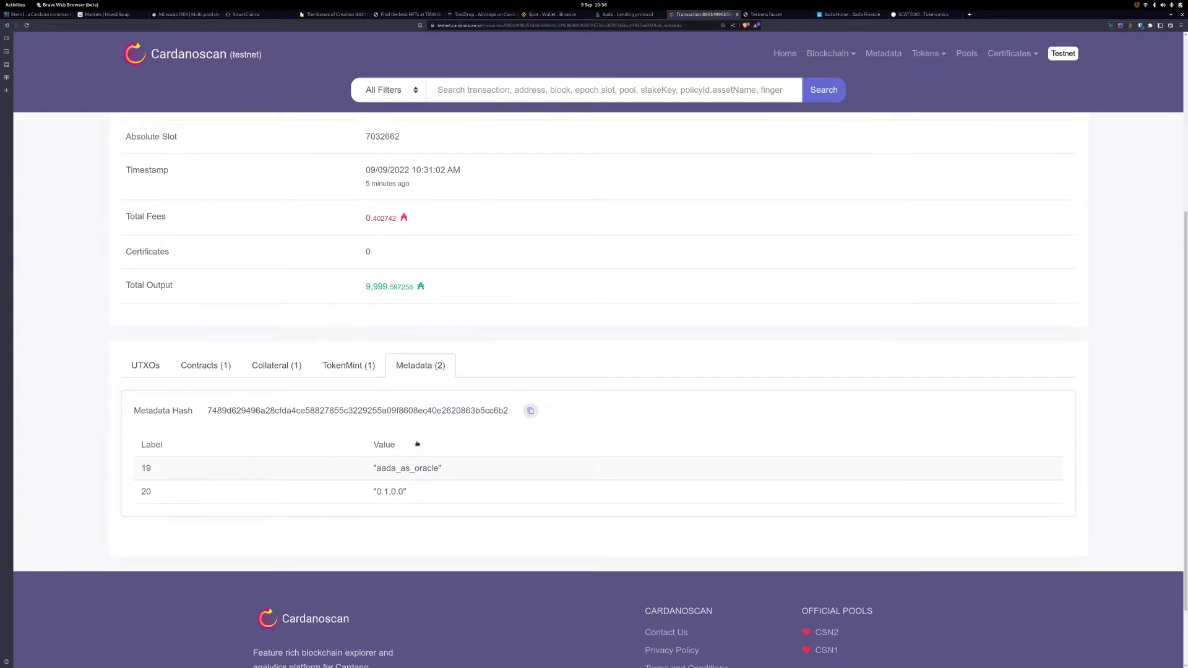
{"action": "scroll", "coordinate": [497, 275], "scroll_direction": "up", "scroll_amount": 5}
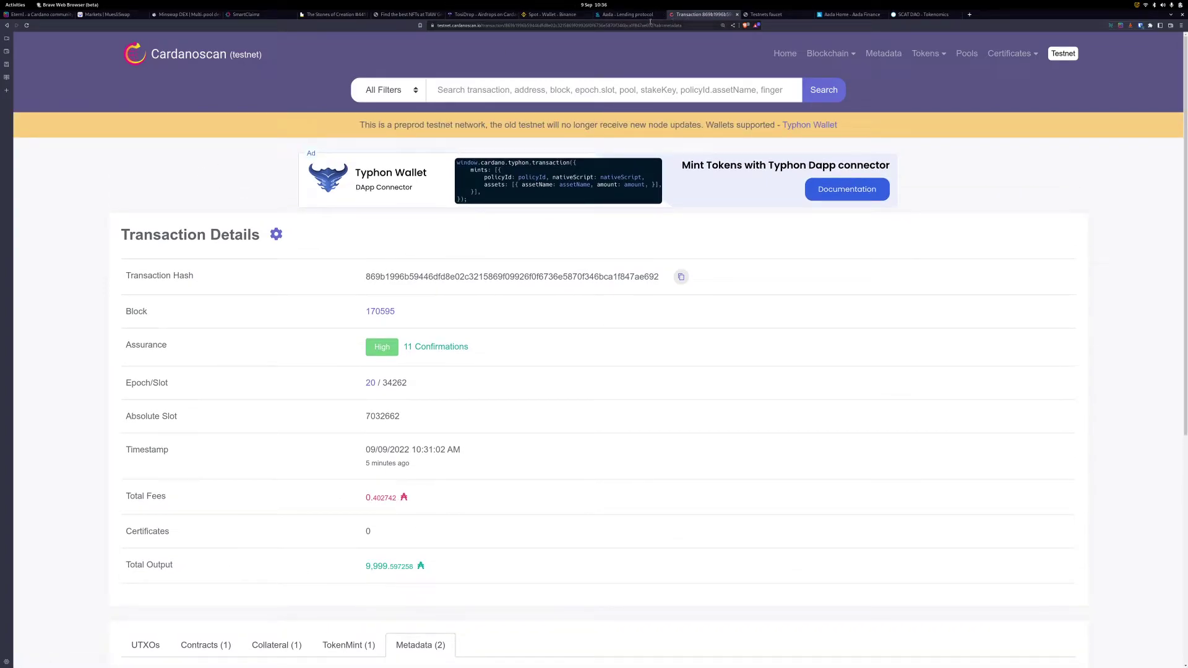
Step: Return to the Aada market and confirm lending on the 50 LQ request
{"action": "left_click", "coordinate": [637, 15]}
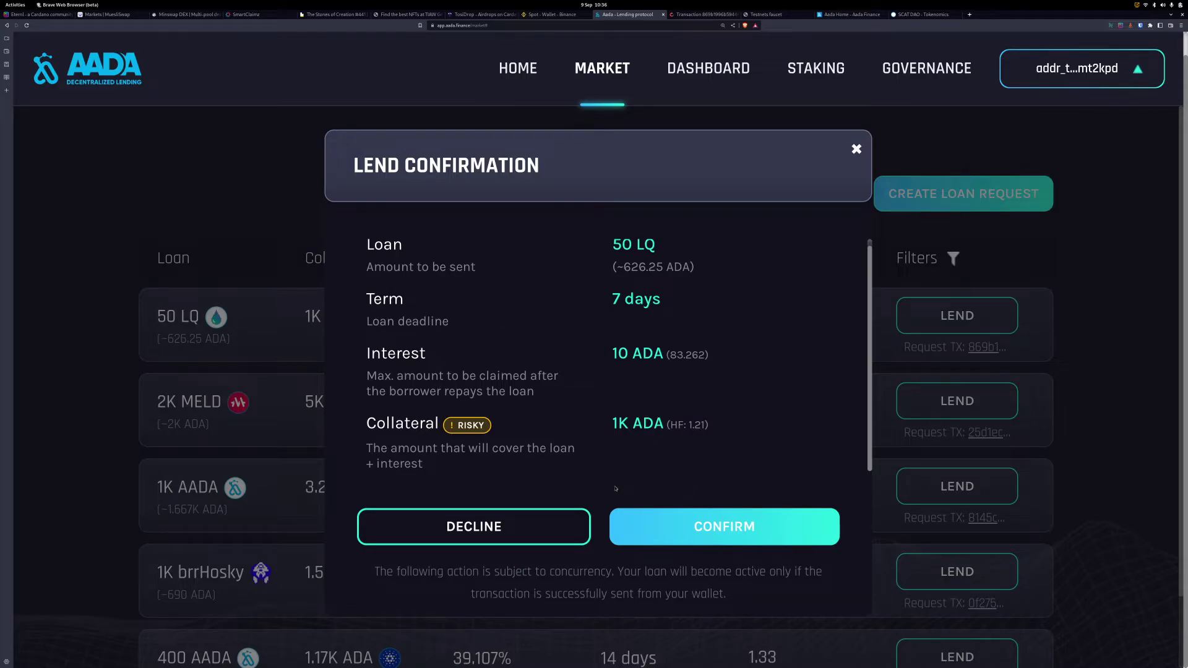
{"action": "left_click", "coordinate": [723, 532]}
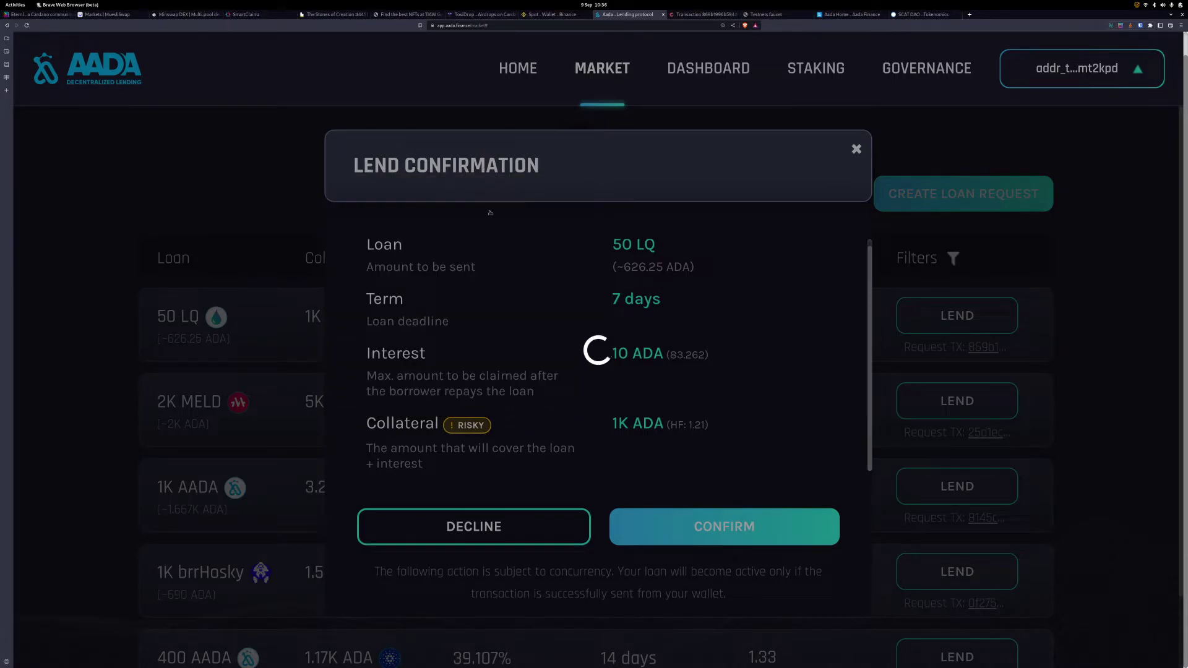
Step: Switch to Discord, change the shared stream to the Eternl signing window, and maximize that window at its spending password field
{"action": "key", "text": "alt+Tab"}
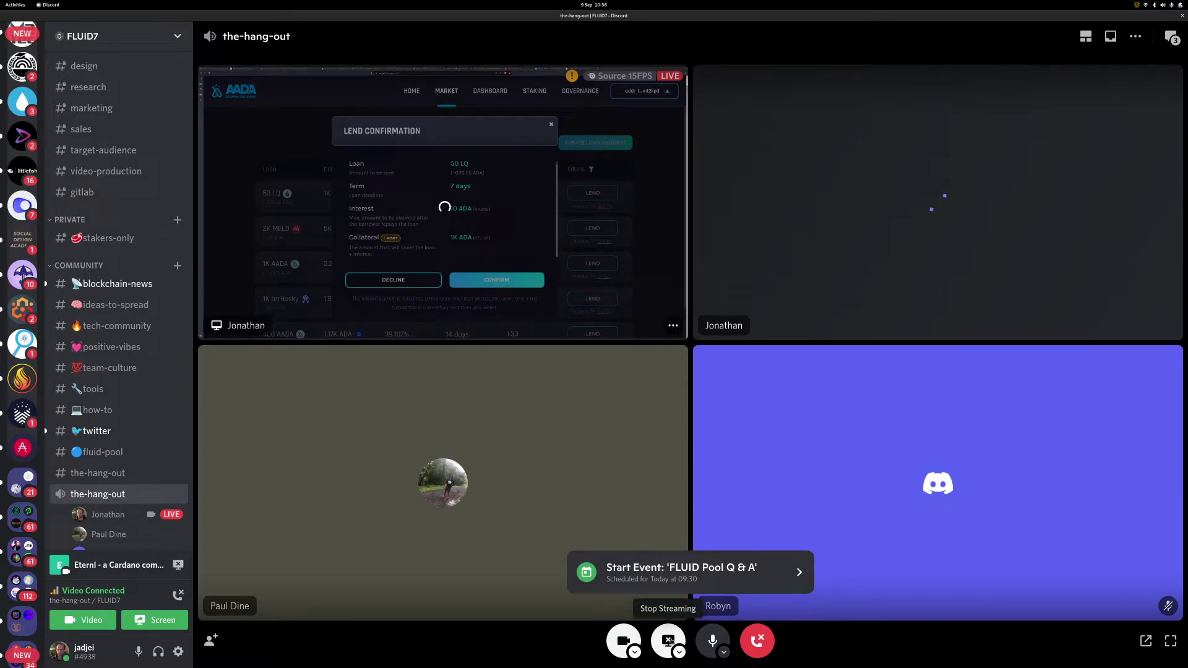
{"action": "left_click", "coordinate": [680, 651]}
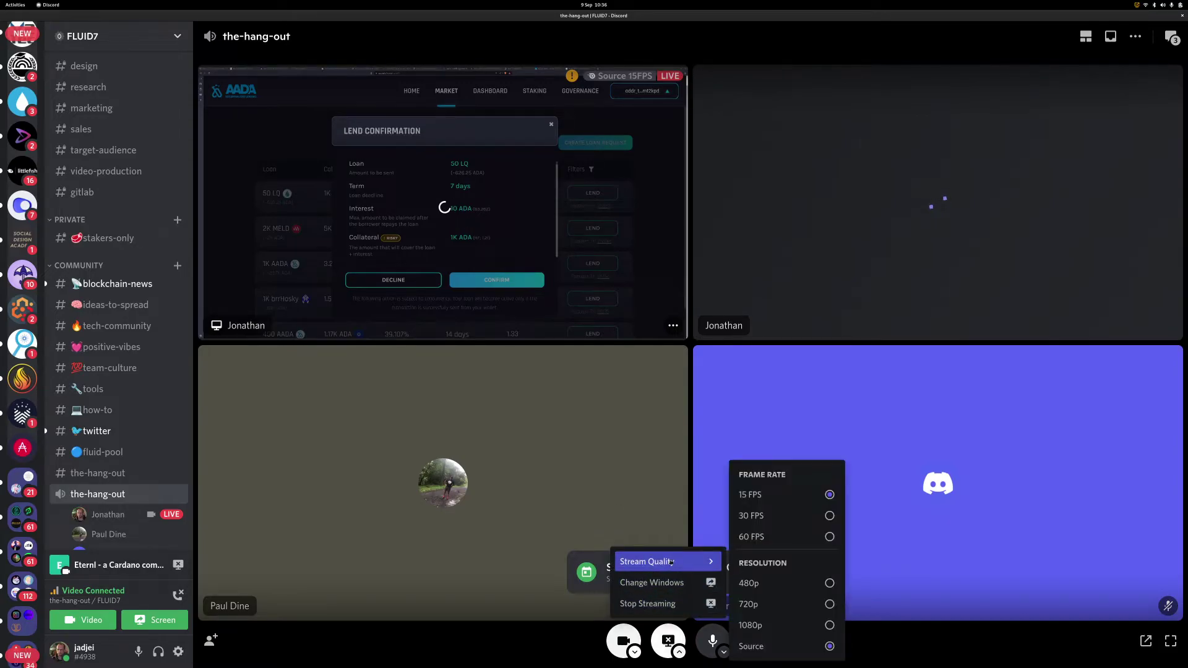
{"action": "left_click", "coordinate": [689, 582]}
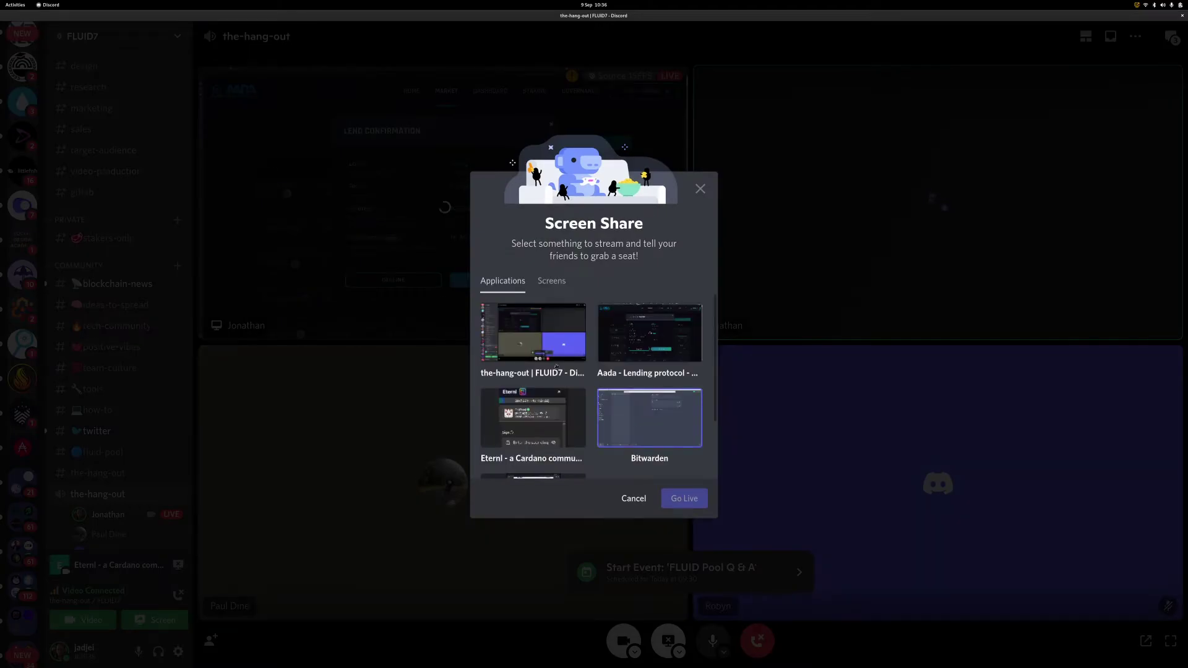
{"action": "left_click", "coordinate": [533, 420]}
{"action": "left_click", "coordinate": [673, 493]}
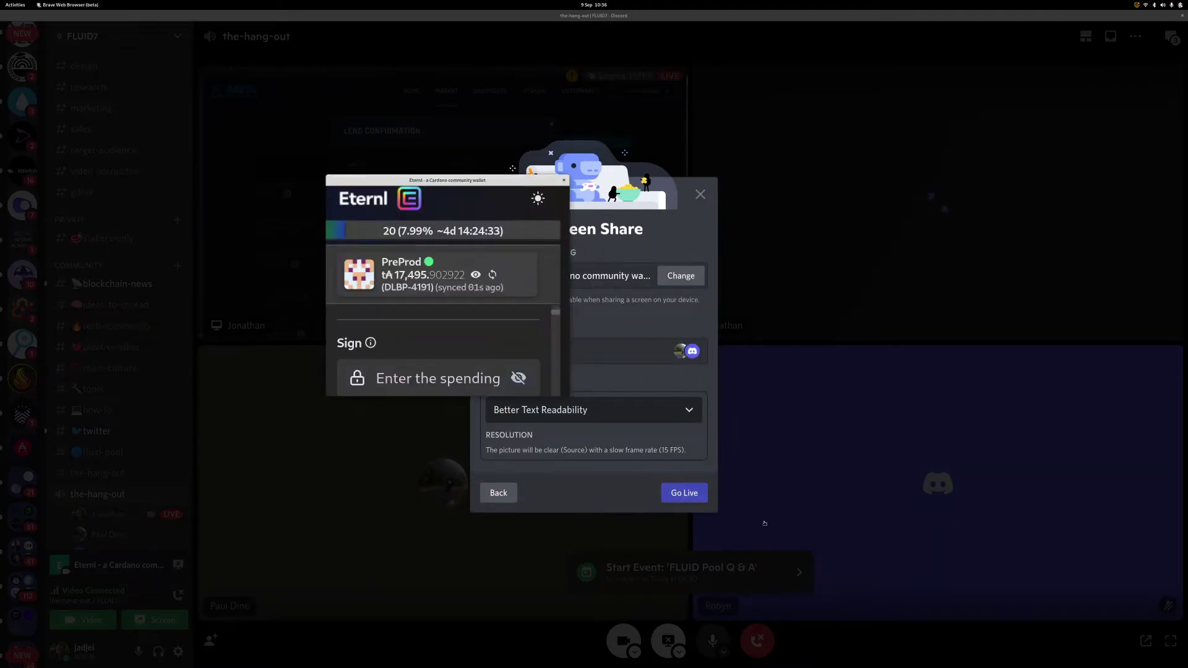
{"action": "double_click", "coordinate": [485, 181]}
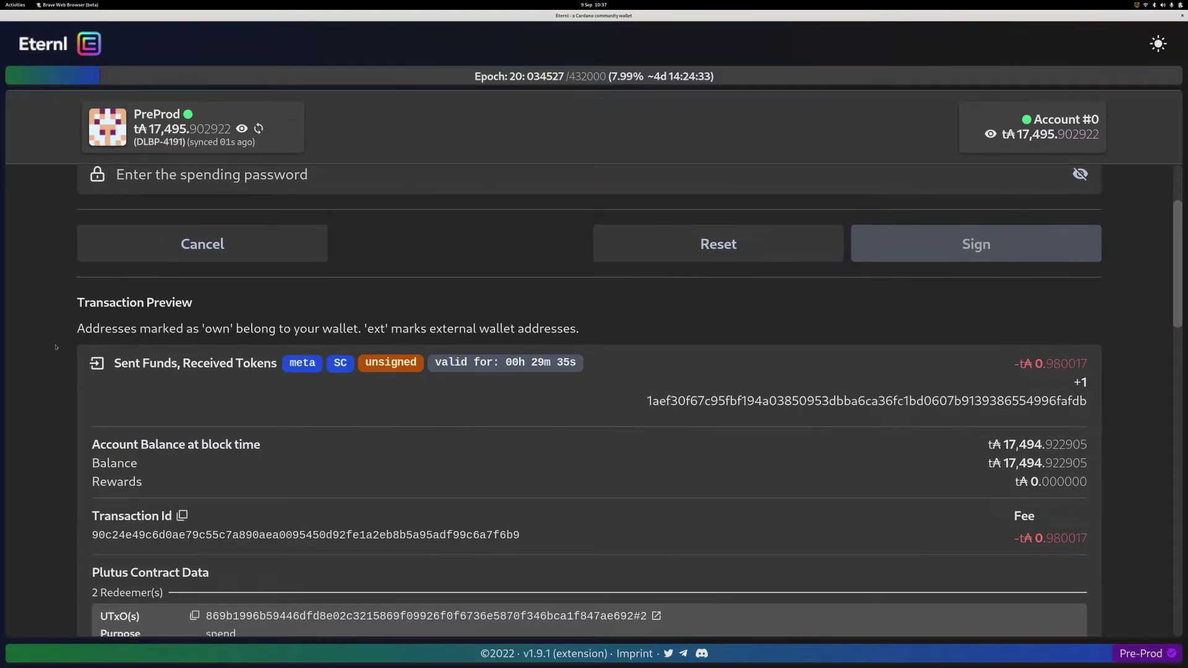
{"action": "scroll", "coordinate": [56, 347], "scroll_direction": "up", "scroll_amount": 2}
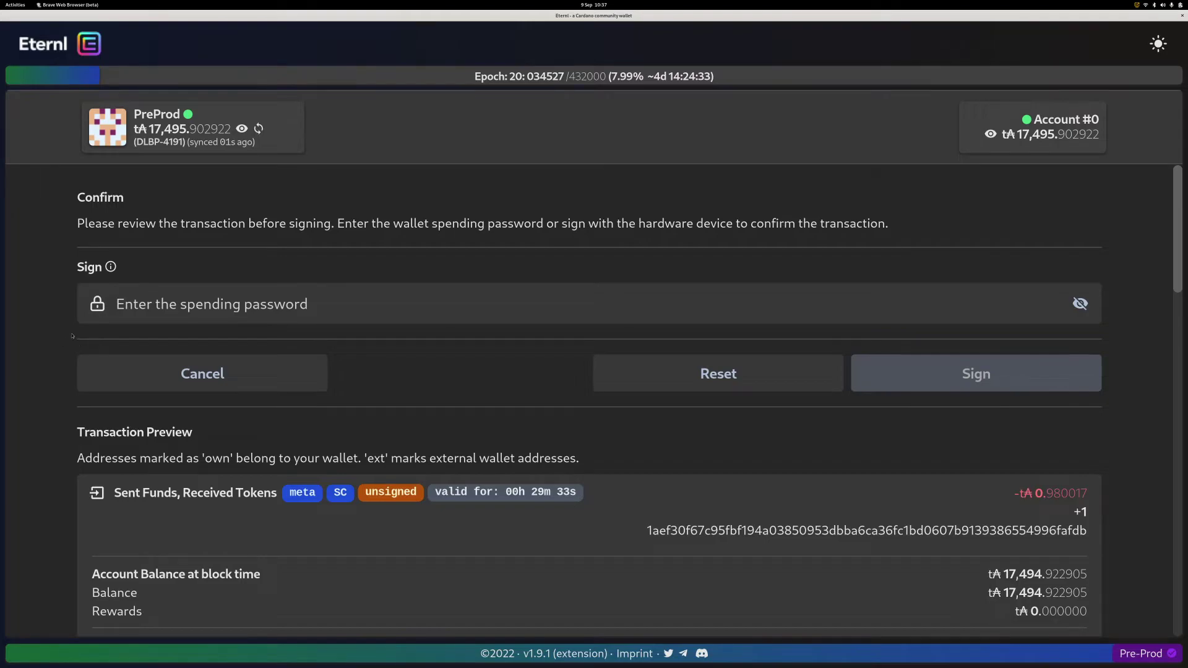
Step: Review the unsigned lend transaction's fee, Plutus contract data, metadata, minted token, and UTxO inputs and outputs
{"action": "scroll", "coordinate": [53, 373], "scroll_direction": "down", "scroll_amount": 3}
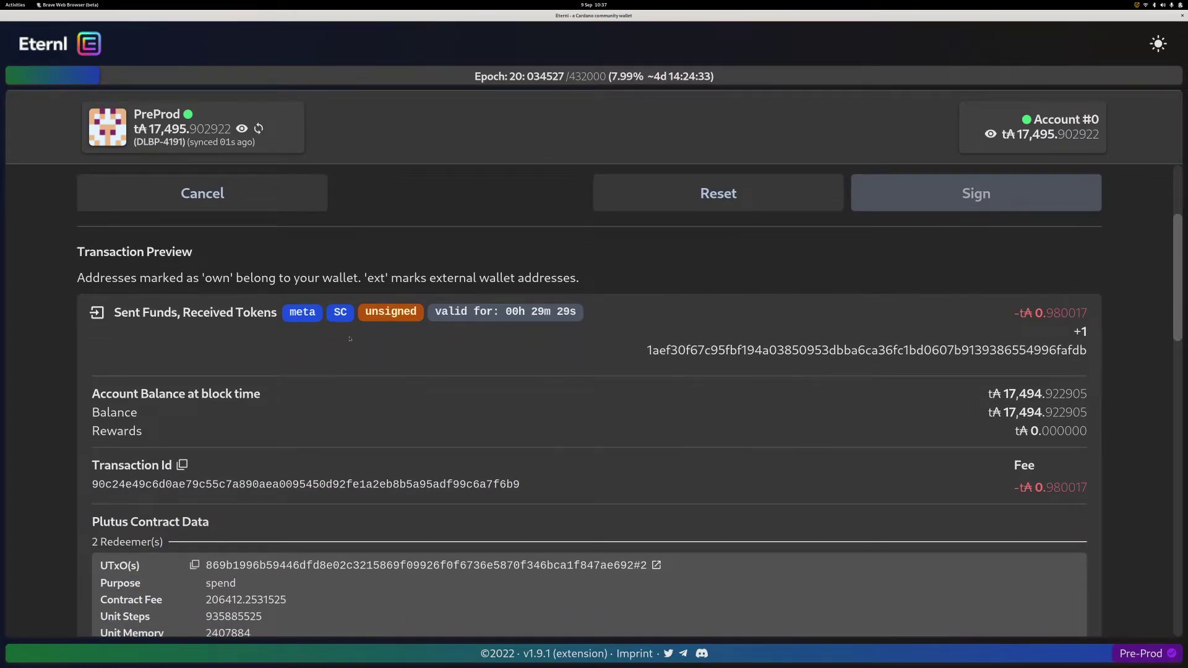
{"action": "scroll", "coordinate": [214, 369], "scroll_direction": "down", "scroll_amount": 1}
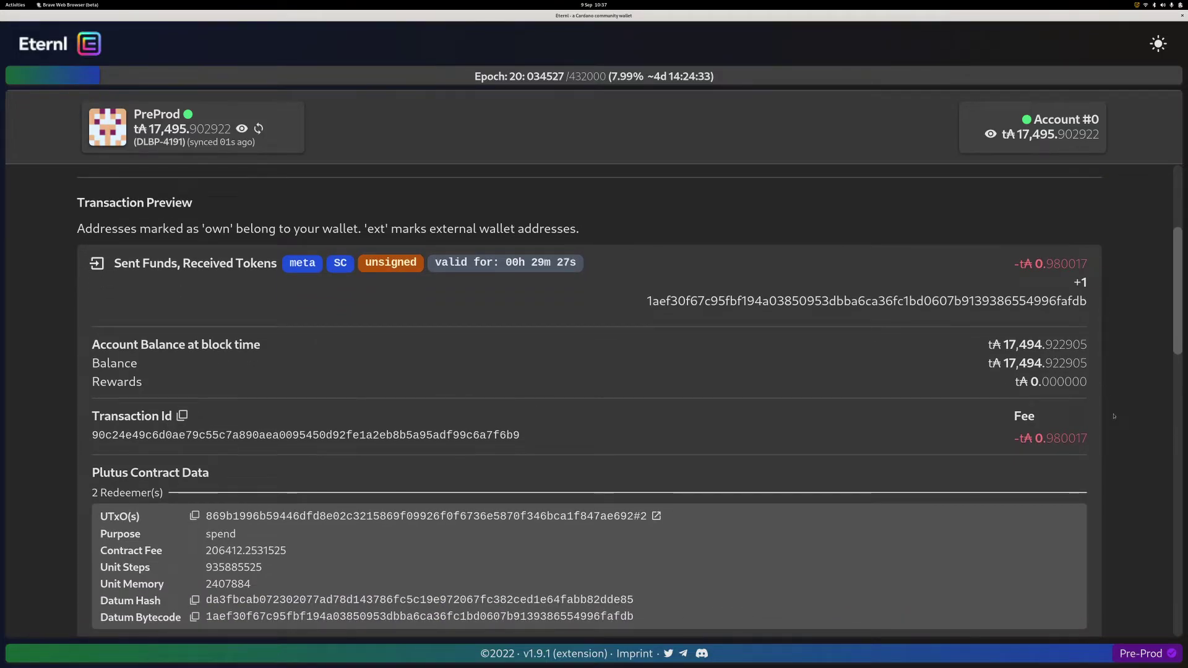
{"action": "scroll", "coordinate": [1056, 367], "scroll_direction": "down", "scroll_amount": 7}
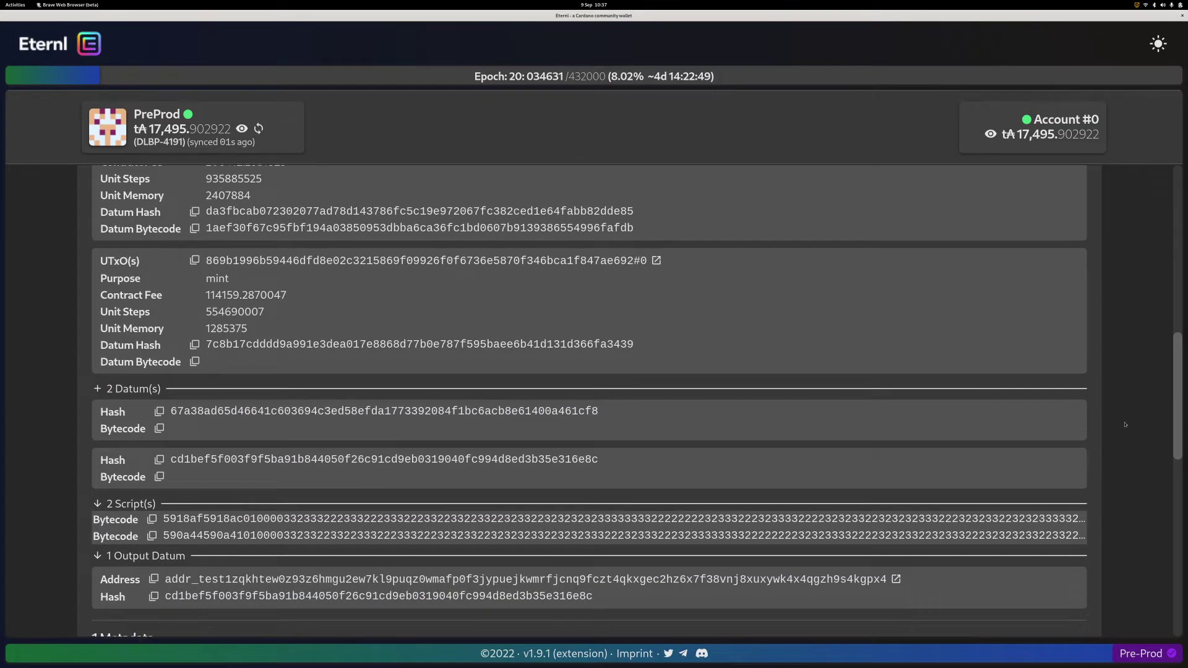
{"action": "scroll", "coordinate": [1123, 421], "scroll_direction": "up", "scroll_amount": 3}
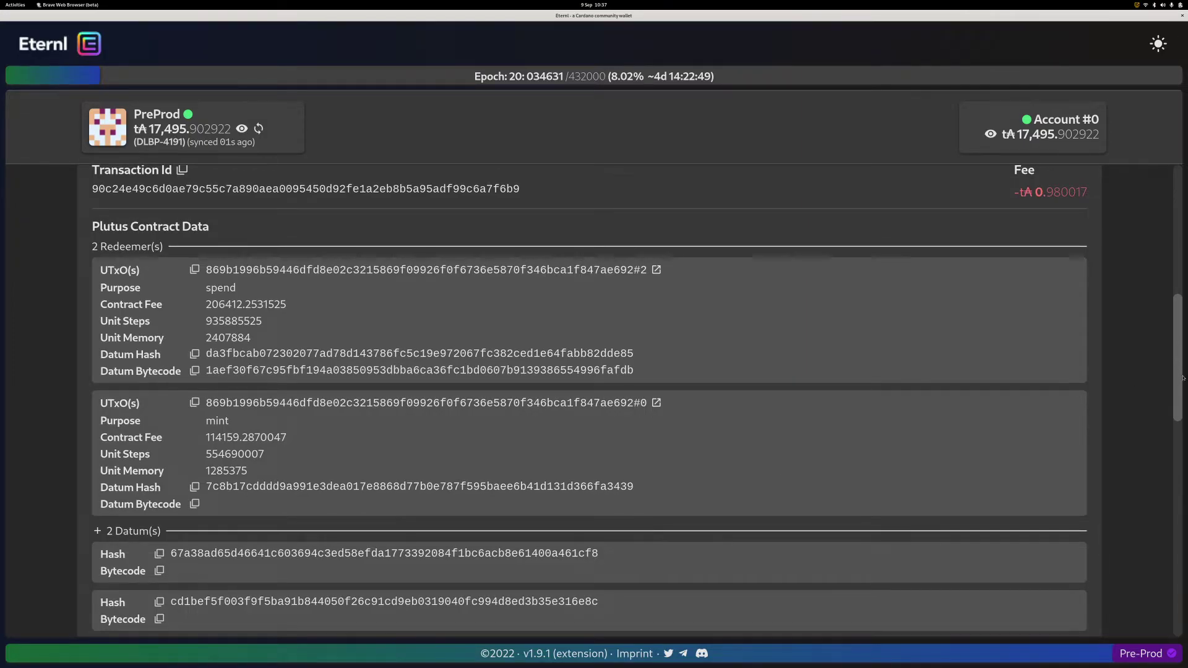
{"action": "scroll", "coordinate": [1180, 376], "scroll_direction": "down", "scroll_amount": 3}
{"action": "left_click_drag", "start_coordinate": [1179, 377], "coordinate": [1185, 415]}
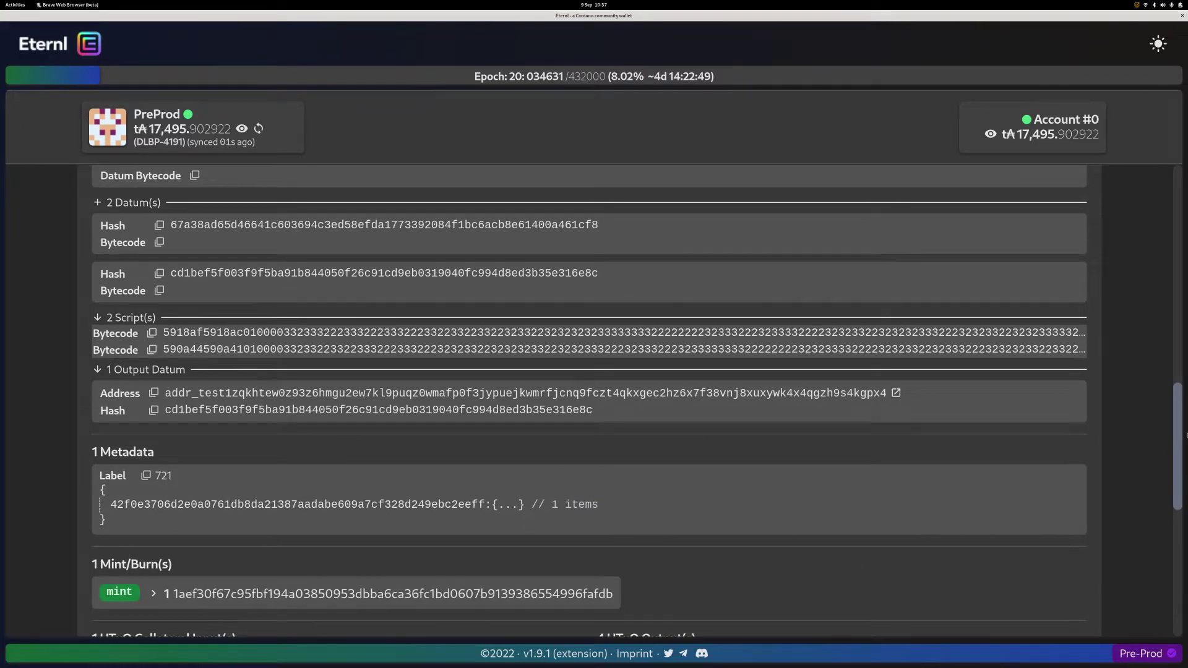
{"action": "left_click_drag", "start_coordinate": [1186, 435], "coordinate": [1185, 440]}
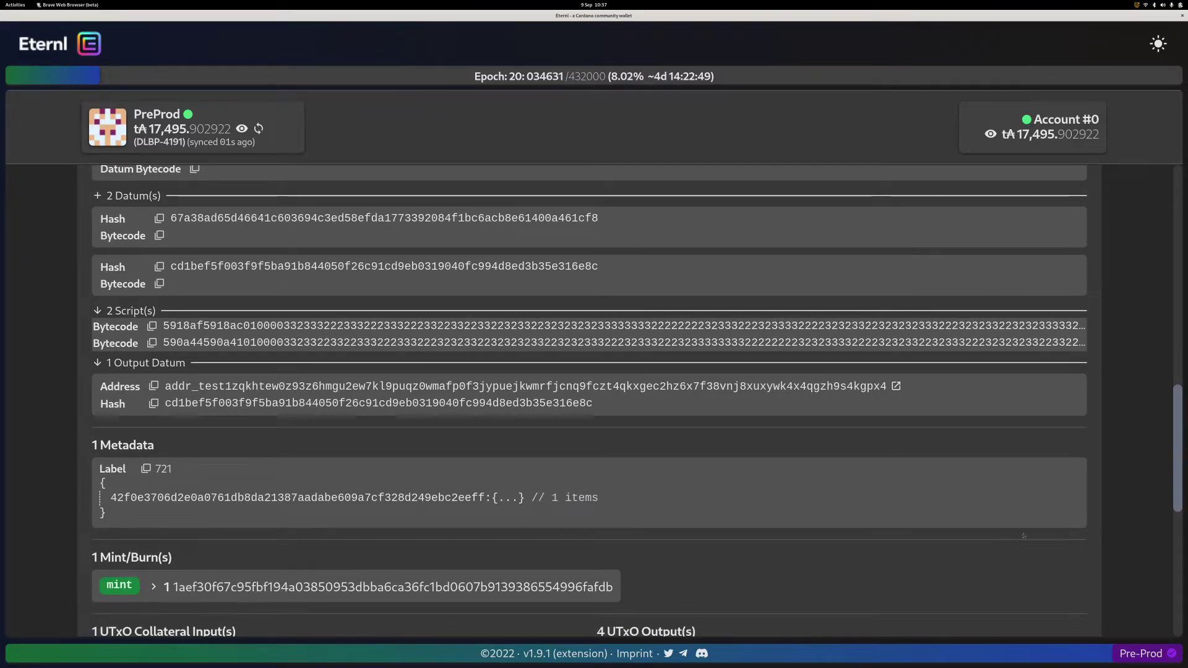
{"action": "scroll", "coordinate": [1186, 543], "scroll_direction": "down", "scroll_amount": 5}
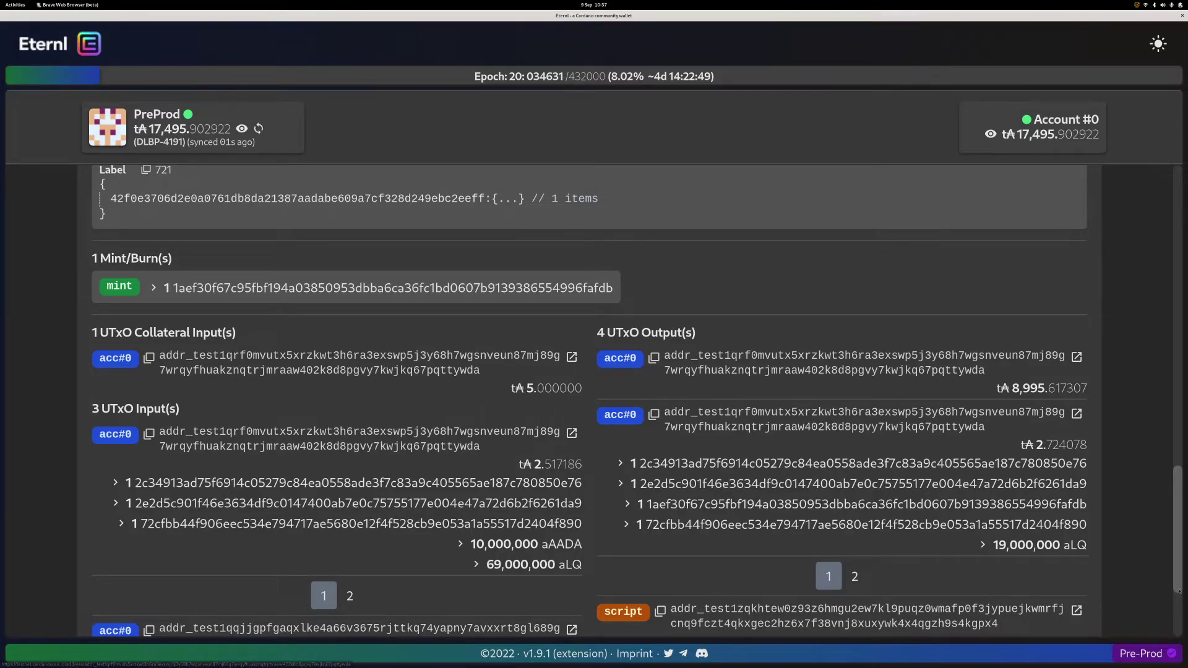
{"action": "scroll", "coordinate": [1180, 591], "scroll_direction": "down", "scroll_amount": 3}
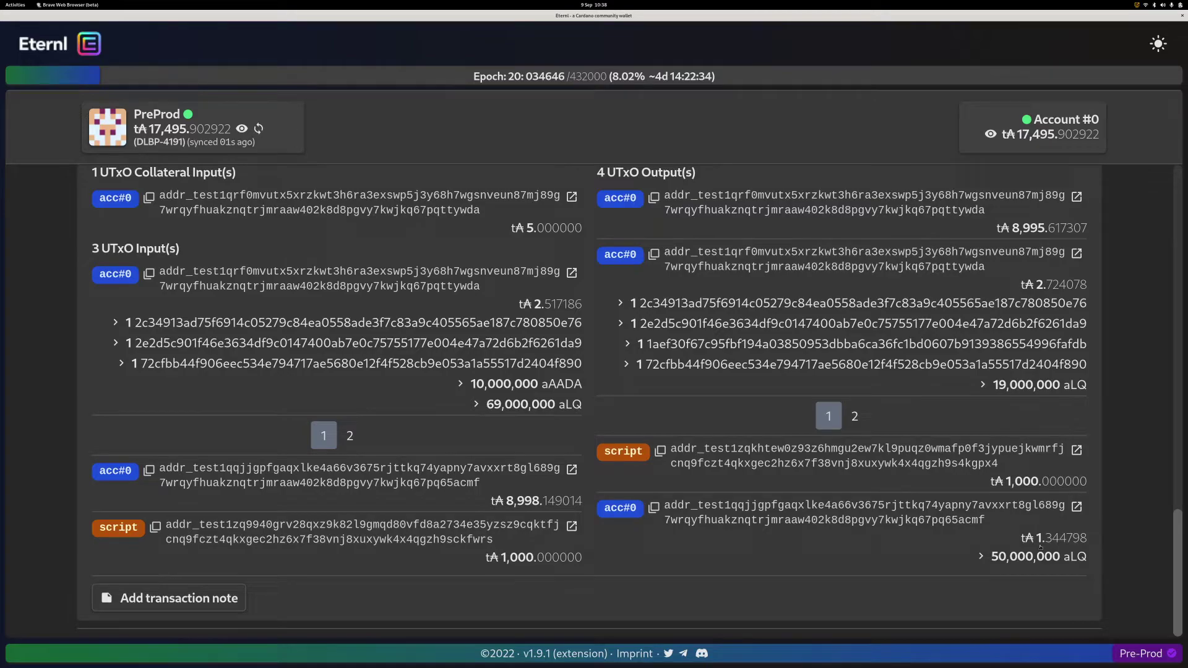
{"action": "scroll", "coordinate": [1040, 547], "scroll_direction": "up", "scroll_amount": 3}
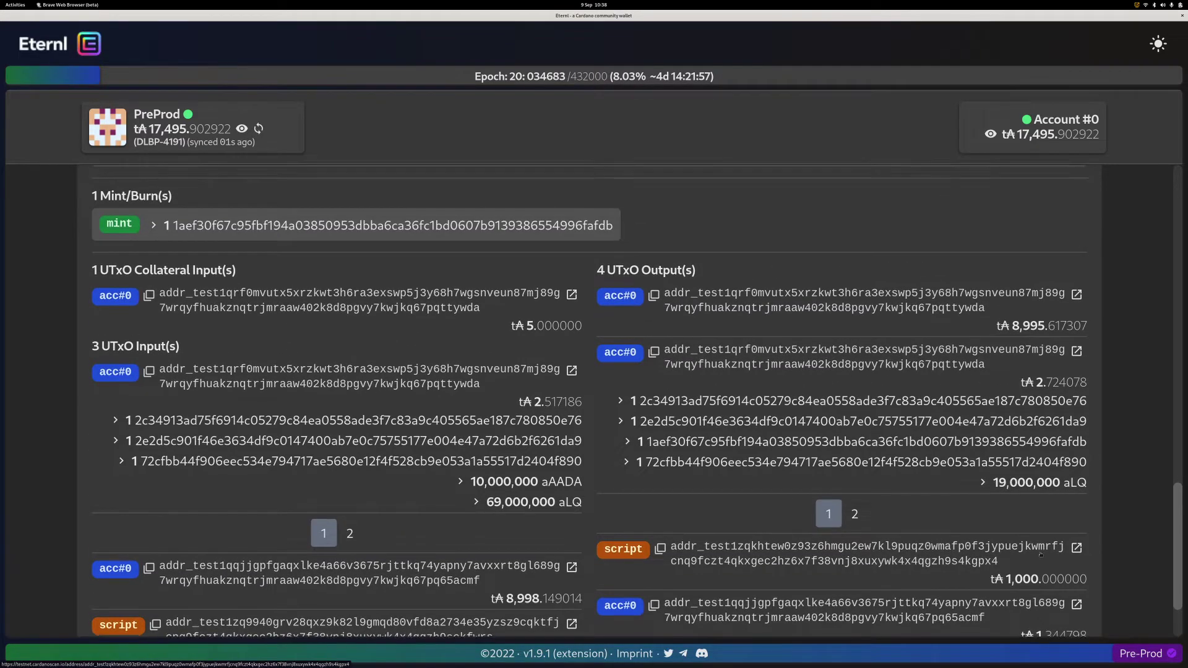
{"action": "scroll", "coordinate": [1031, 587], "scroll_direction": "down", "scroll_amount": 2}
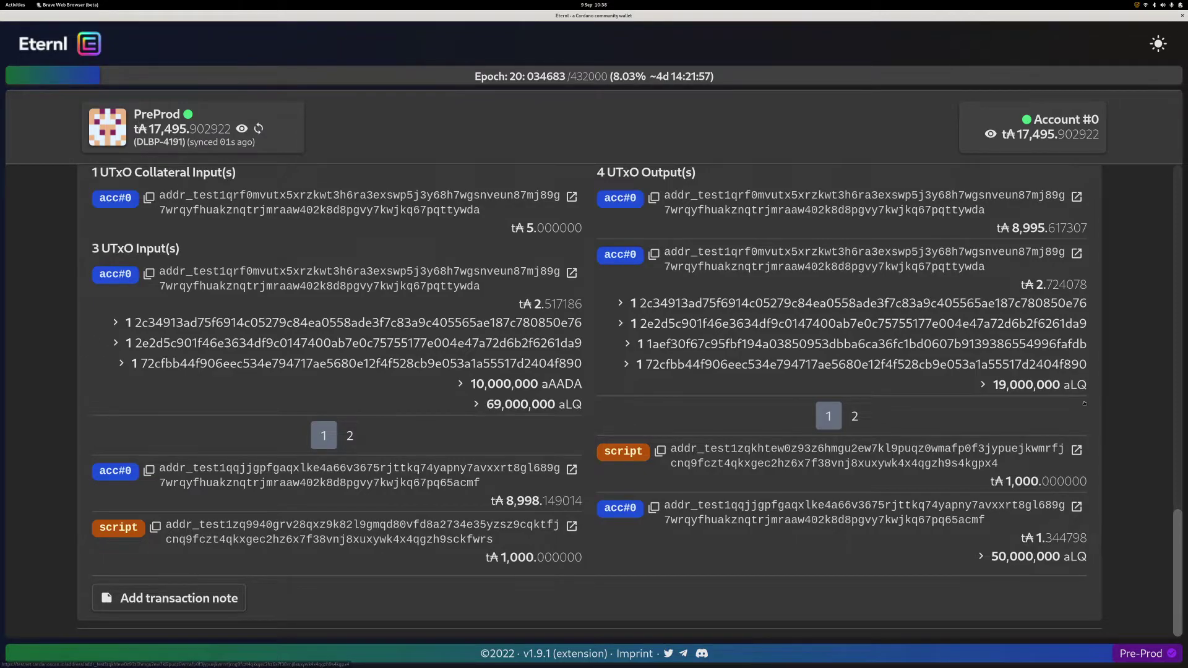
Step: Fetch the wallet spending password from Bitwarden, enter it in Eternl's spending password field, and sign the lend transaction
{"action": "scroll", "coordinate": [1154, 194], "scroll_direction": "up", "scroll_amount": 20}
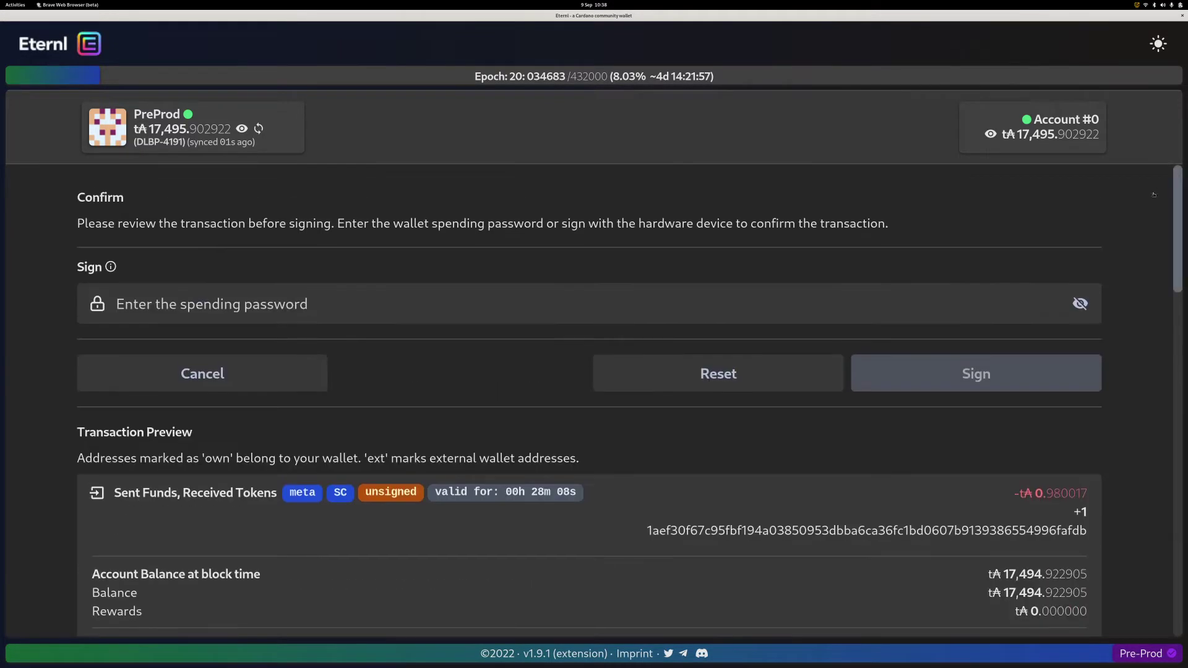
{"action": "left_click", "coordinate": [313, 295]}
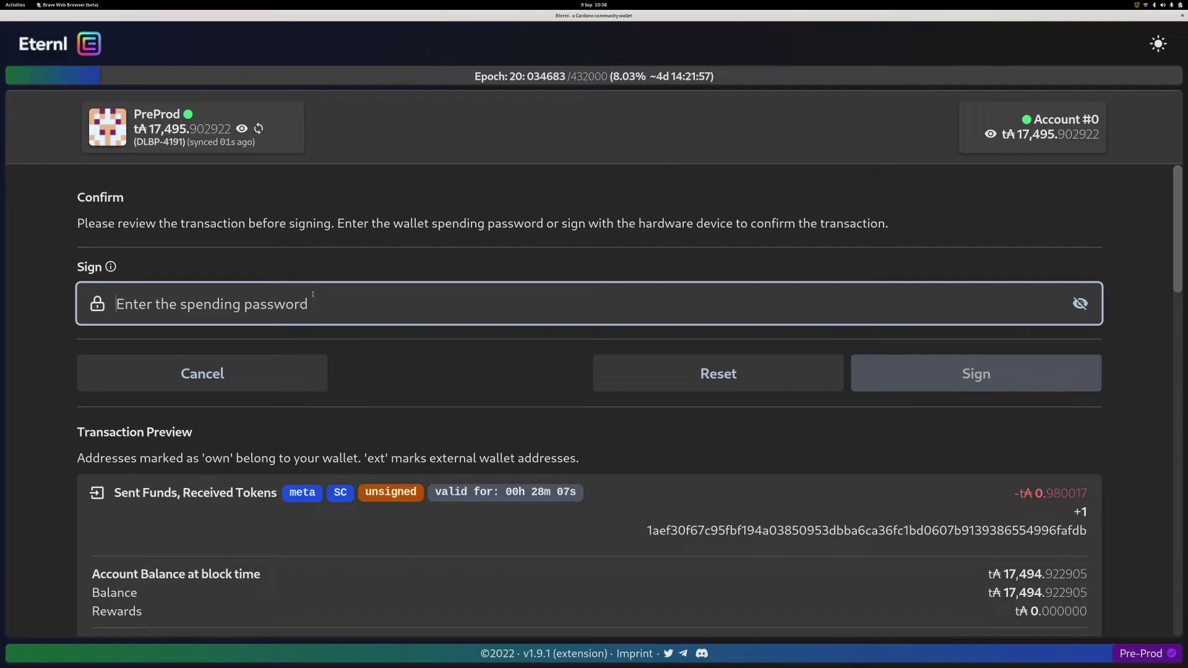
{"action": "key", "text": "alt+Tab"}
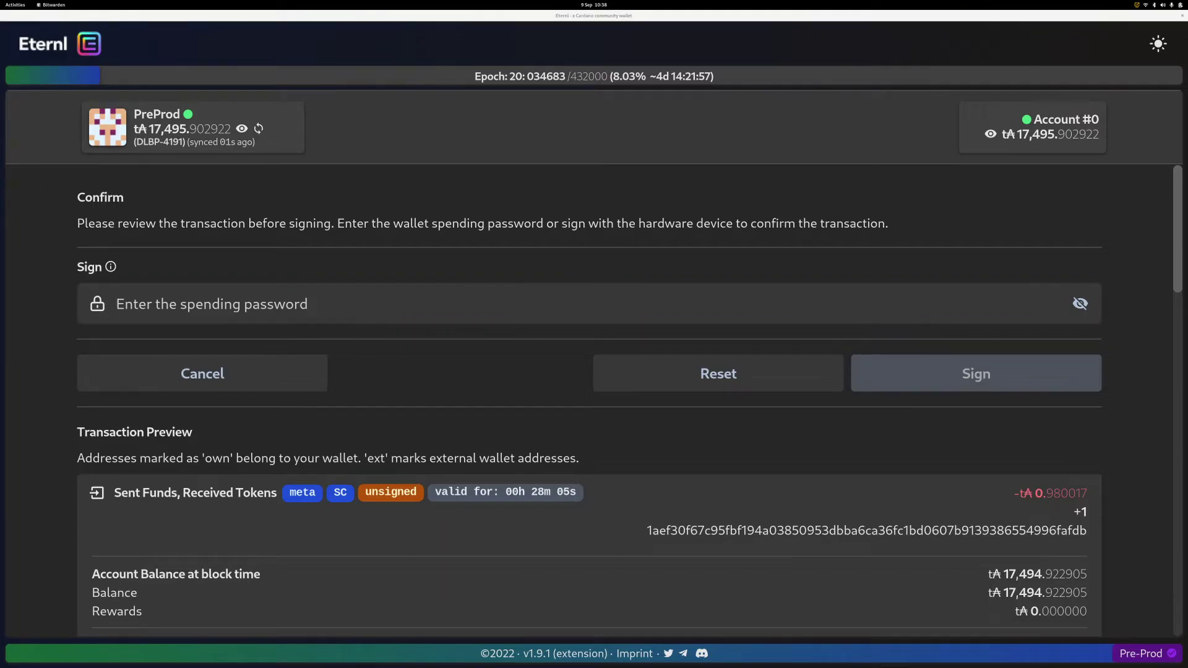
{"action": "key", "text": "alt+Tab"}
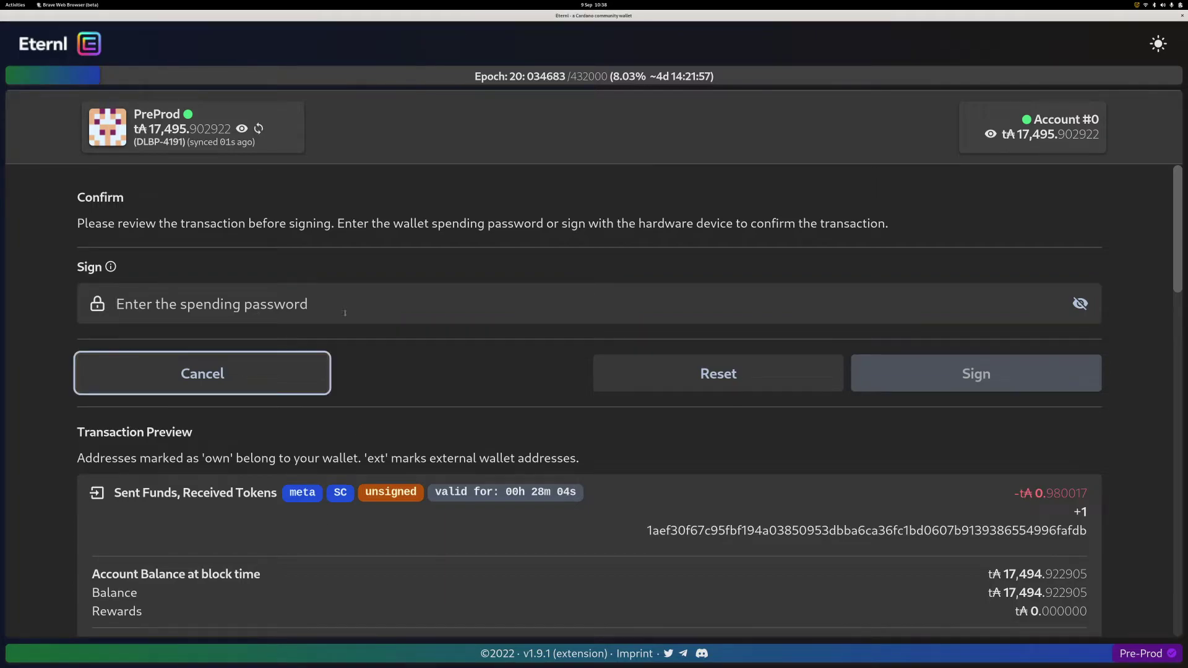
{"action": "left_click", "coordinate": [344, 303]}
{"action": "key", "text": "ctrl+v"}
{"action": "left_click", "coordinate": [934, 385]}
Step: Switch to Discord and start streaming the Aada - Lending protocol window to the-hang-out with Better Text Readability quality
{"action": "key", "text": "alt+Tab"}
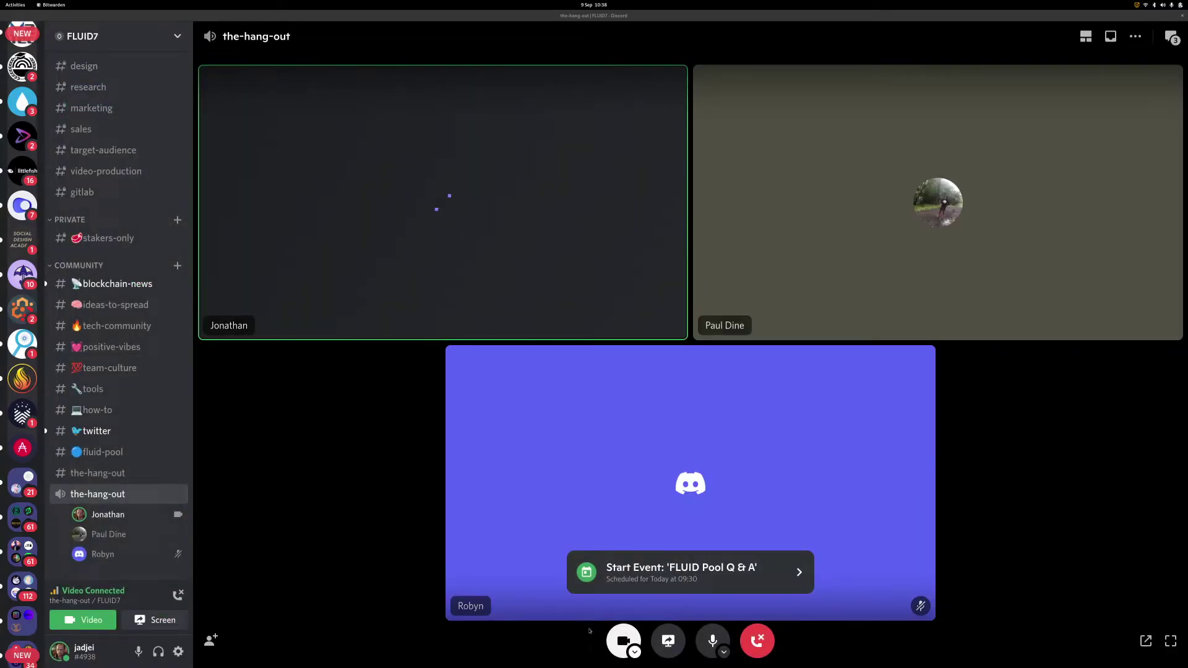
{"action": "left_click", "coordinate": [668, 641]}
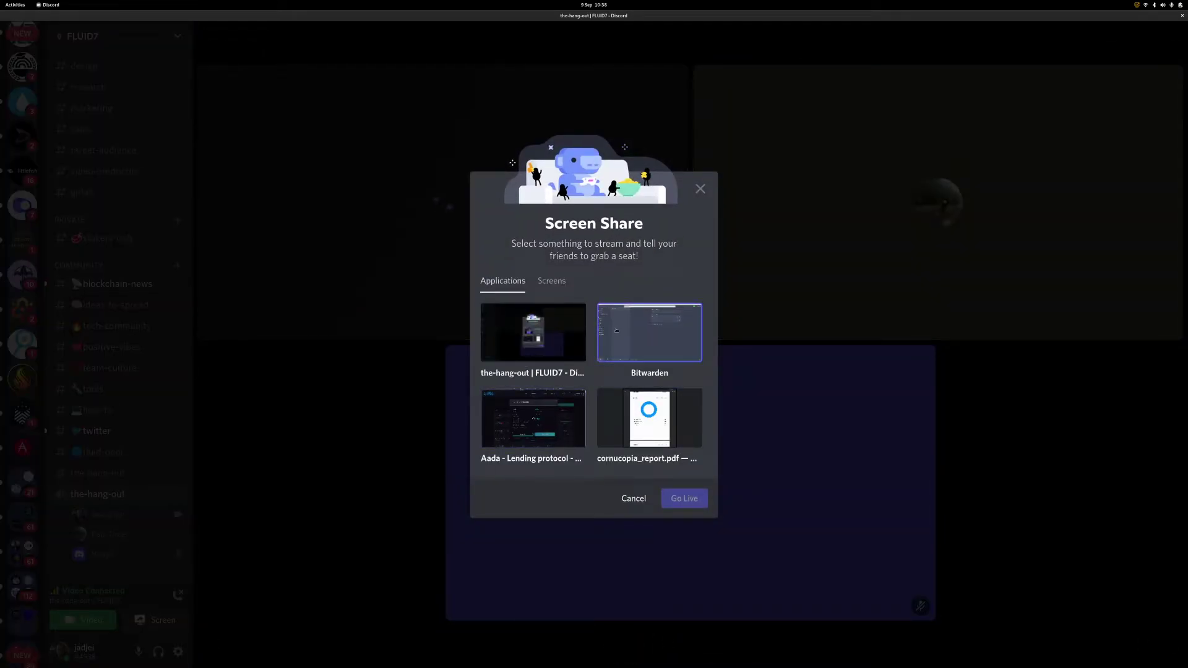
{"action": "left_click", "coordinate": [544, 404]}
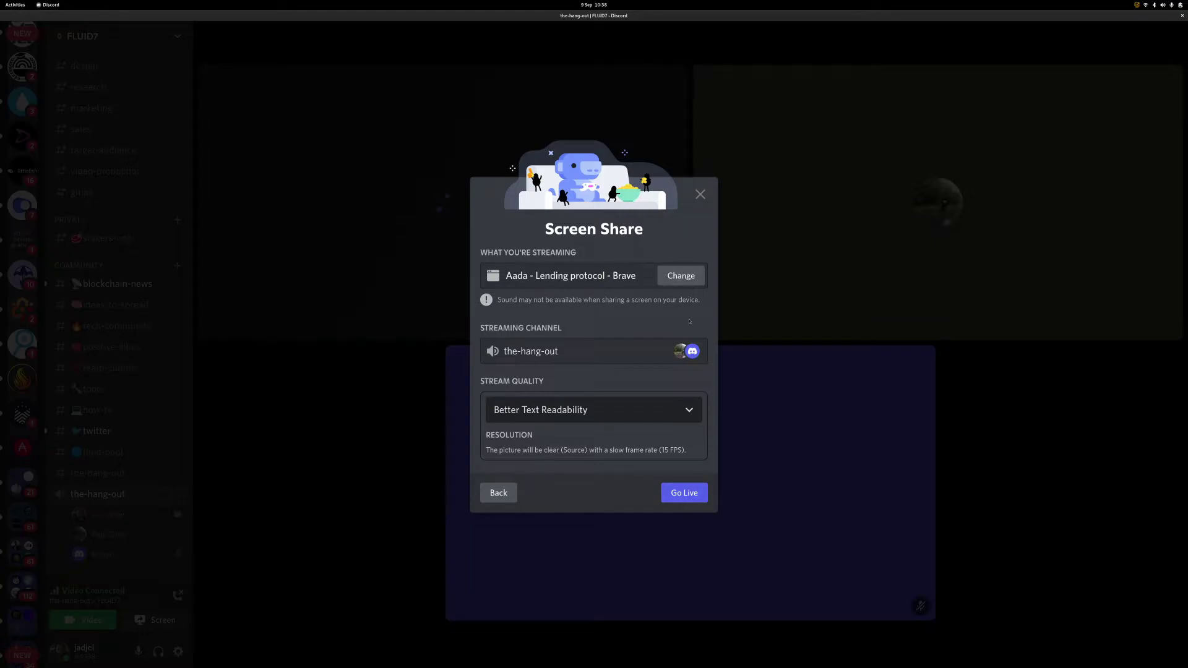
{"action": "left_click", "coordinate": [682, 494]}
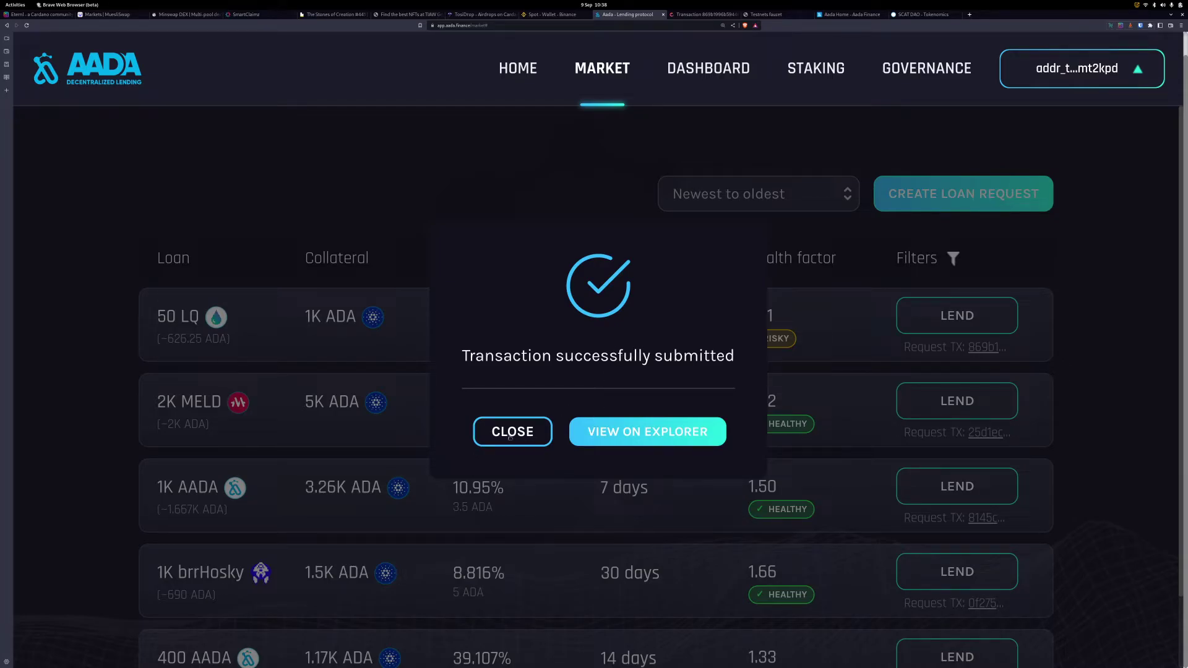
Step: View the submitted lend transaction on the explorer, return to the Aada market, and close the submission notice
{"action": "left_click", "coordinate": [634, 430]}
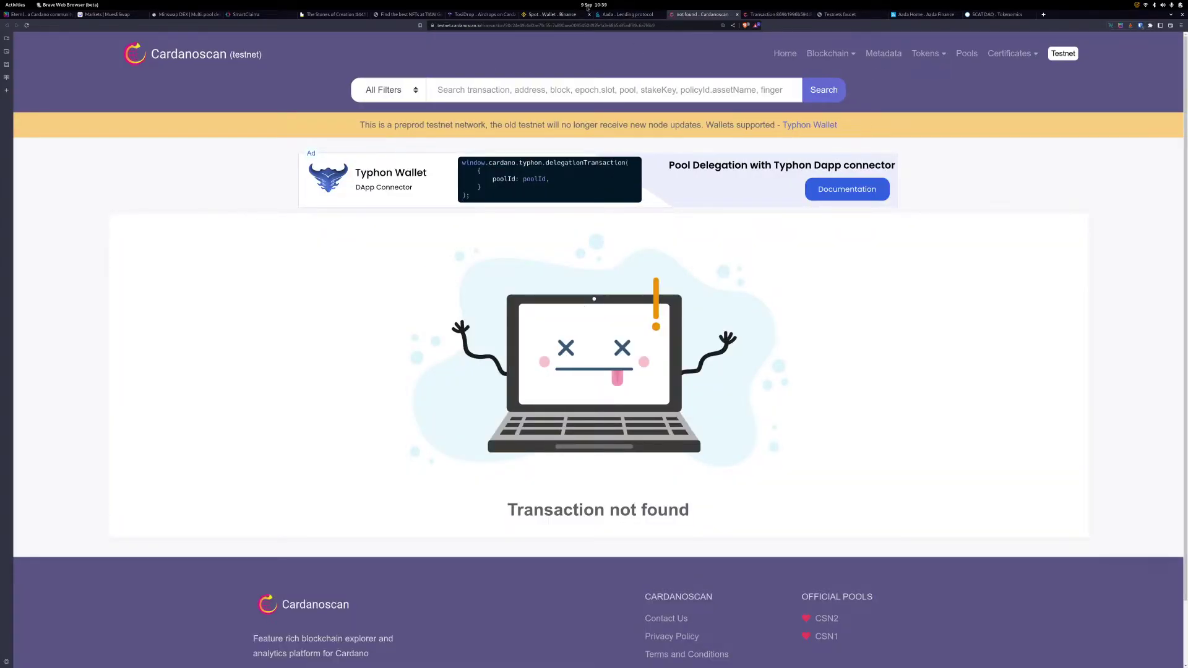
{"action": "left_click", "coordinate": [626, 14]}
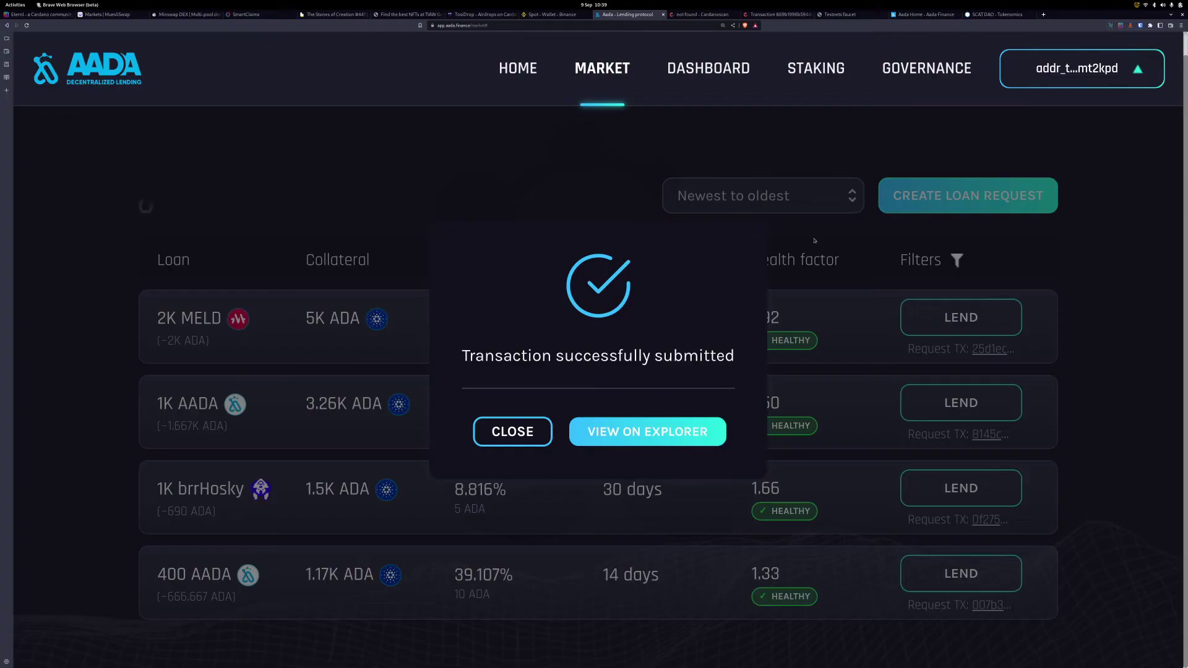
{"action": "left_click", "coordinate": [513, 432]}
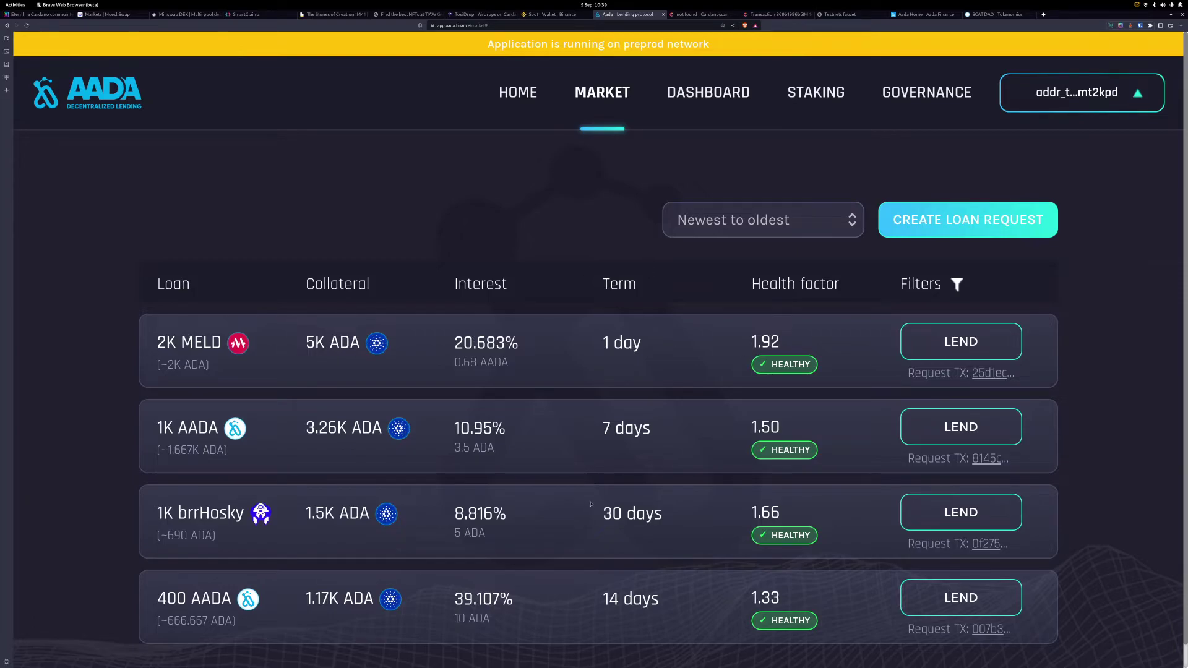
Step: Open the Aada dashboard and check its pending transactions, loans, debts and liquidated debts
{"action": "left_click", "coordinate": [708, 92]}
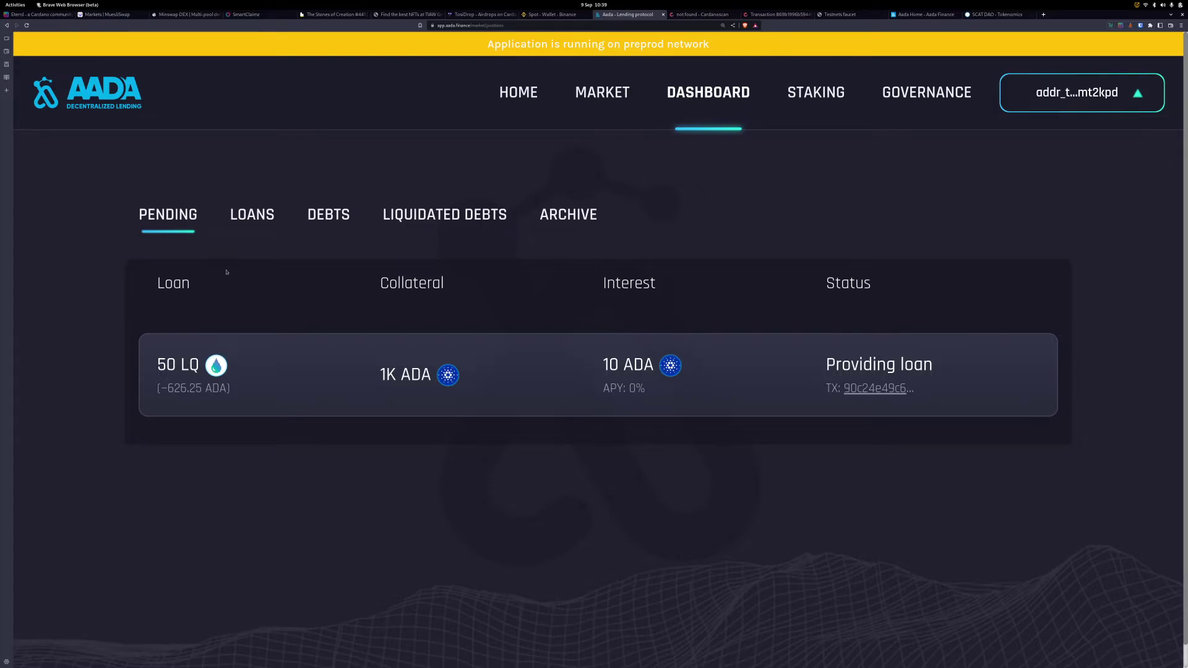
{"action": "left_click", "coordinate": [252, 215]}
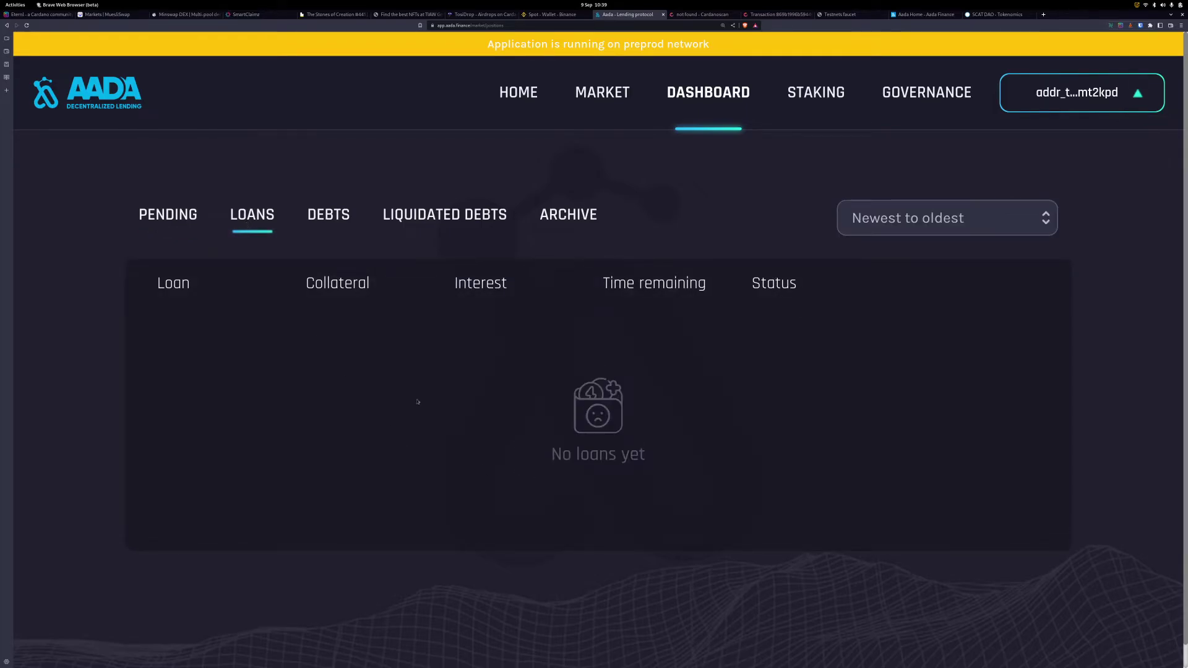
{"action": "left_click", "coordinate": [304, 216]}
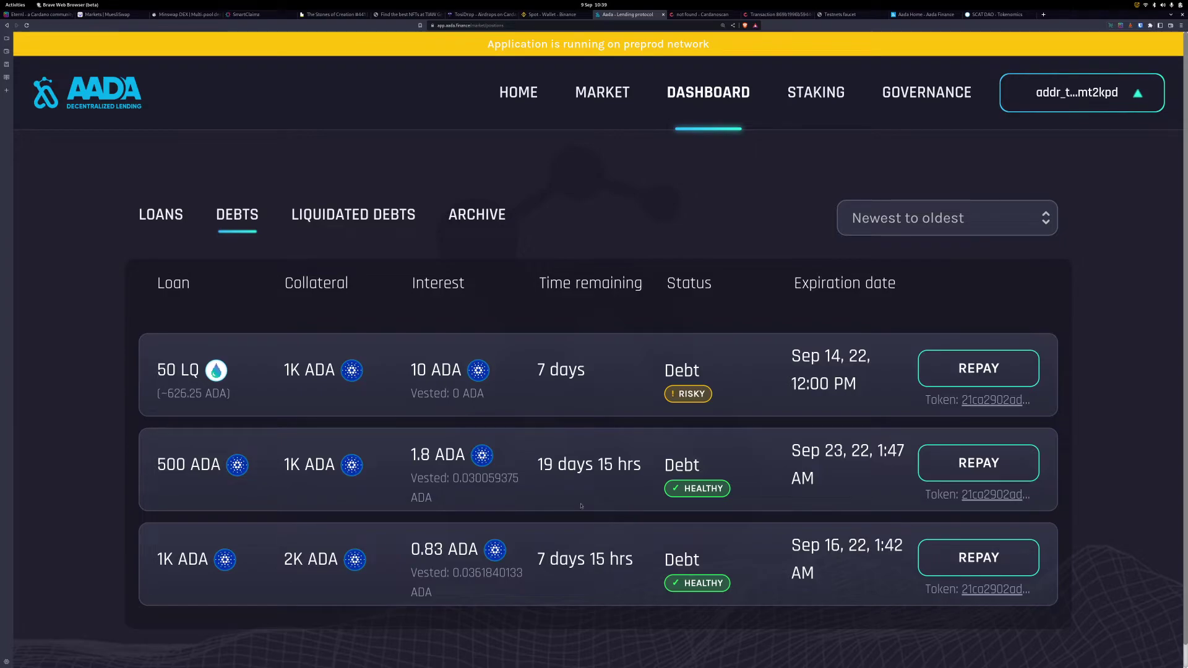
{"action": "scroll", "coordinate": [581, 506], "scroll_direction": "down", "scroll_amount": 1}
{"action": "scroll", "coordinate": [471, 396], "scroll_direction": "up", "scroll_amount": 1}
{"action": "left_click", "coordinate": [353, 214]}
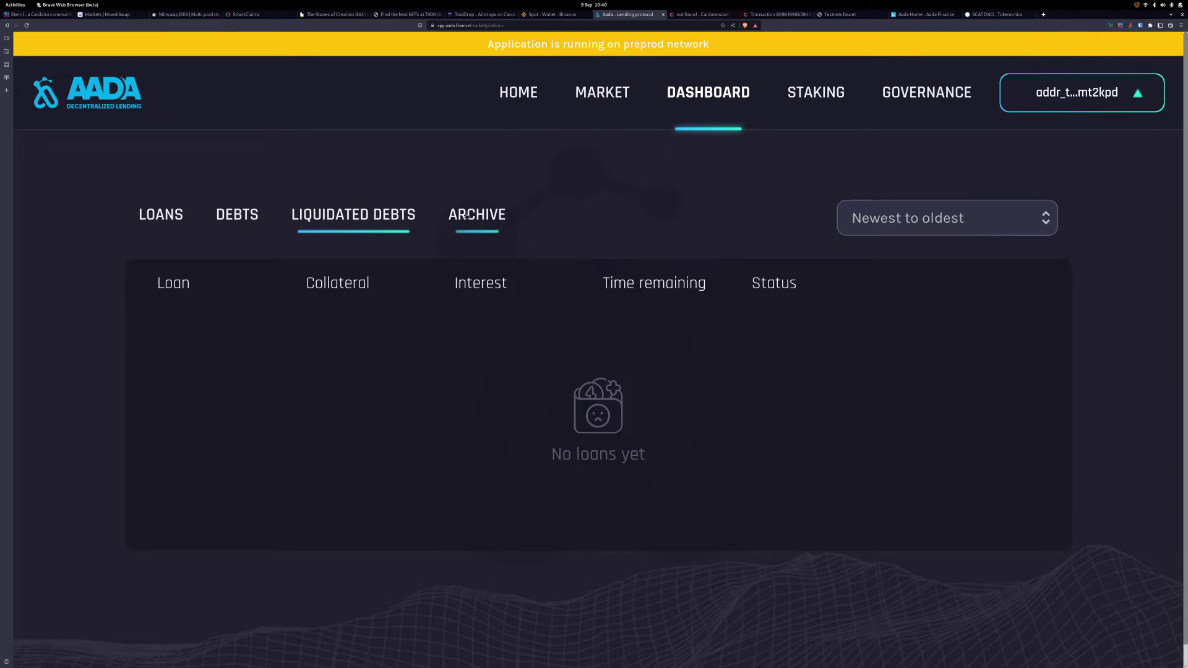
Step: Look through the dashboard's archive of past loan events
{"action": "left_click", "coordinate": [477, 215]}
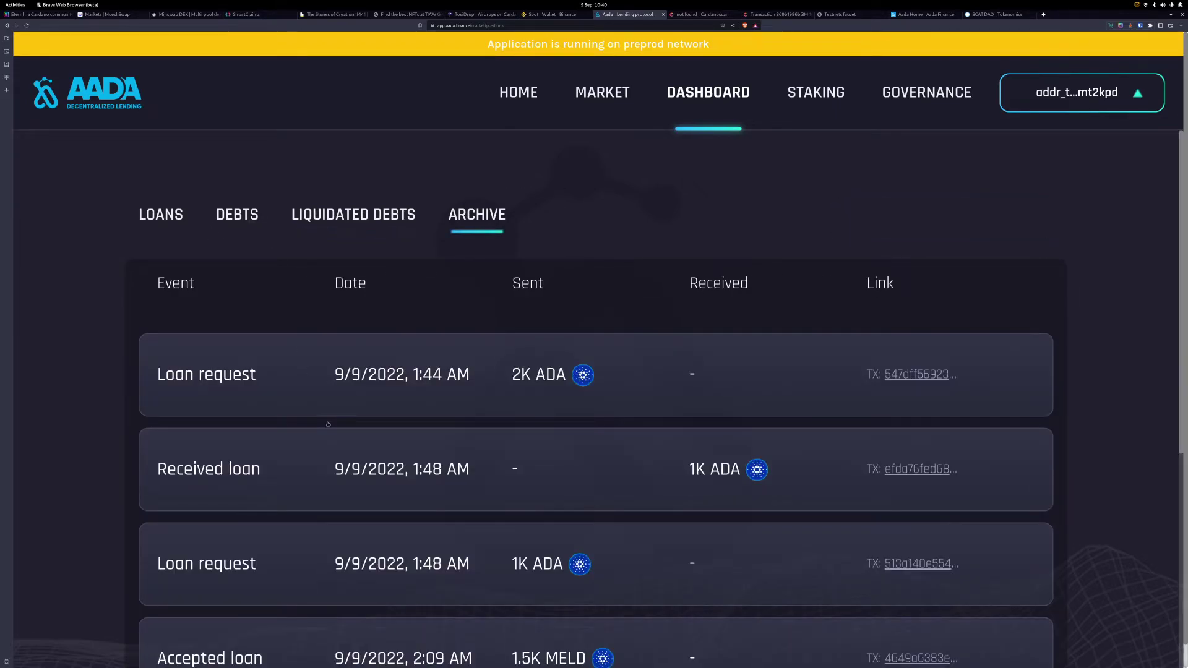
{"action": "scroll", "coordinate": [328, 424], "scroll_direction": "down", "scroll_amount": 1}
{"action": "scroll", "coordinate": [537, 404], "scroll_direction": "down", "scroll_amount": 1}
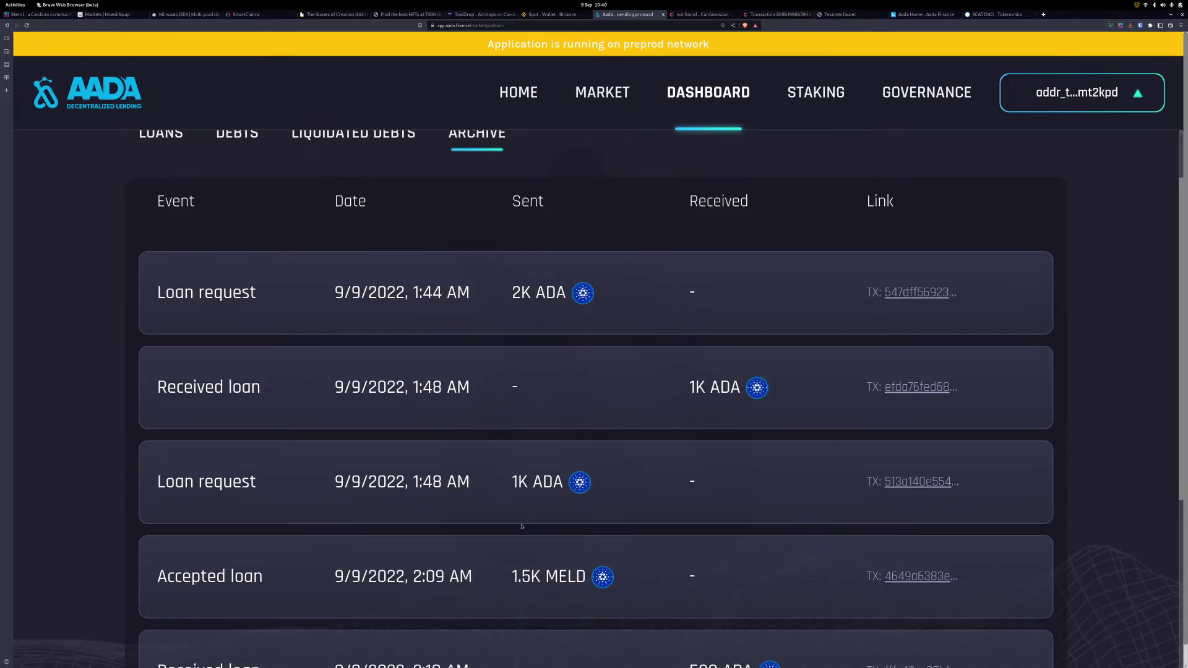
{"action": "scroll", "coordinate": [744, 574], "scroll_direction": "down", "scroll_amount": 5}
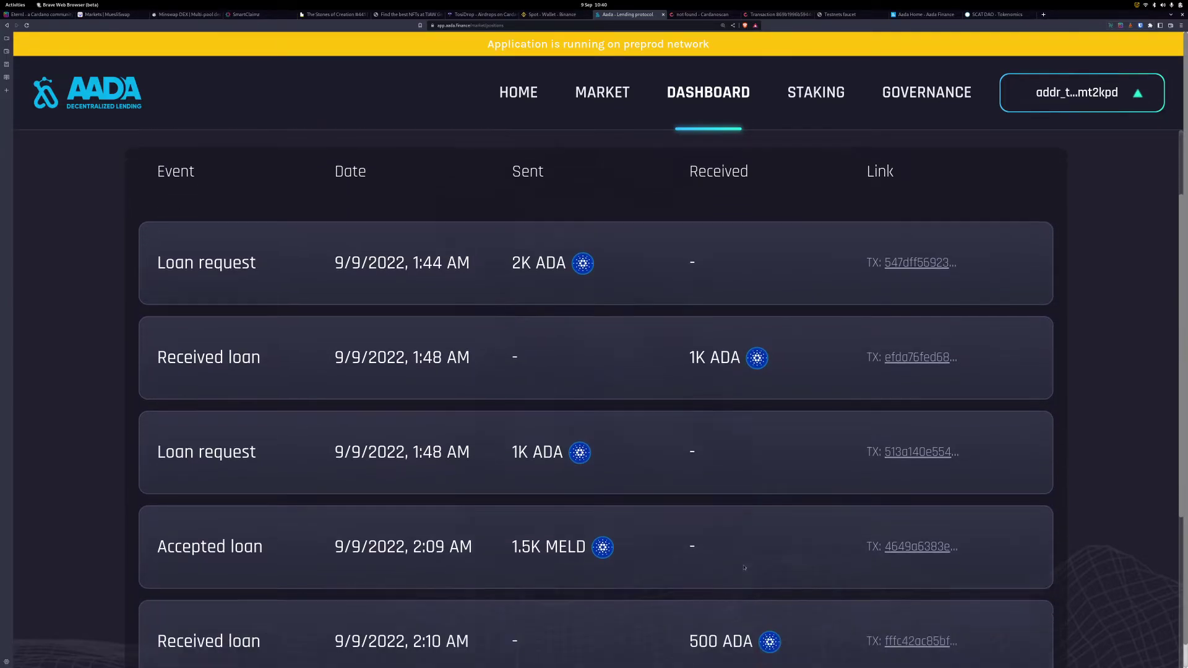
{"action": "scroll", "coordinate": [744, 575], "scroll_direction": "up", "scroll_amount": 7}
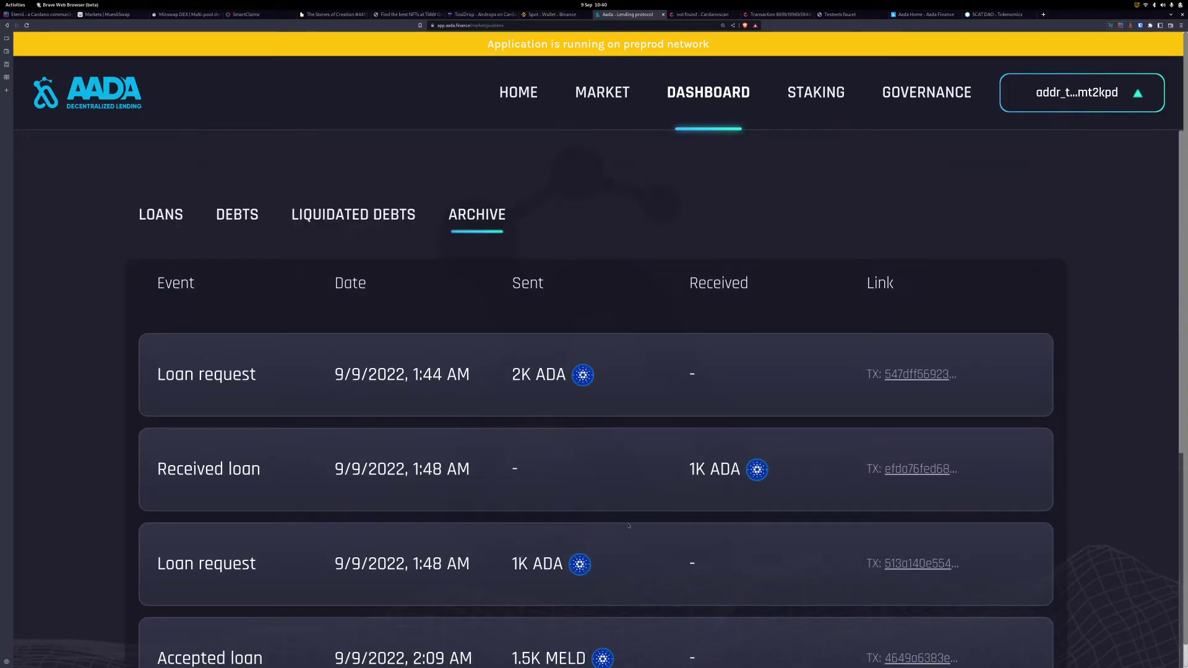
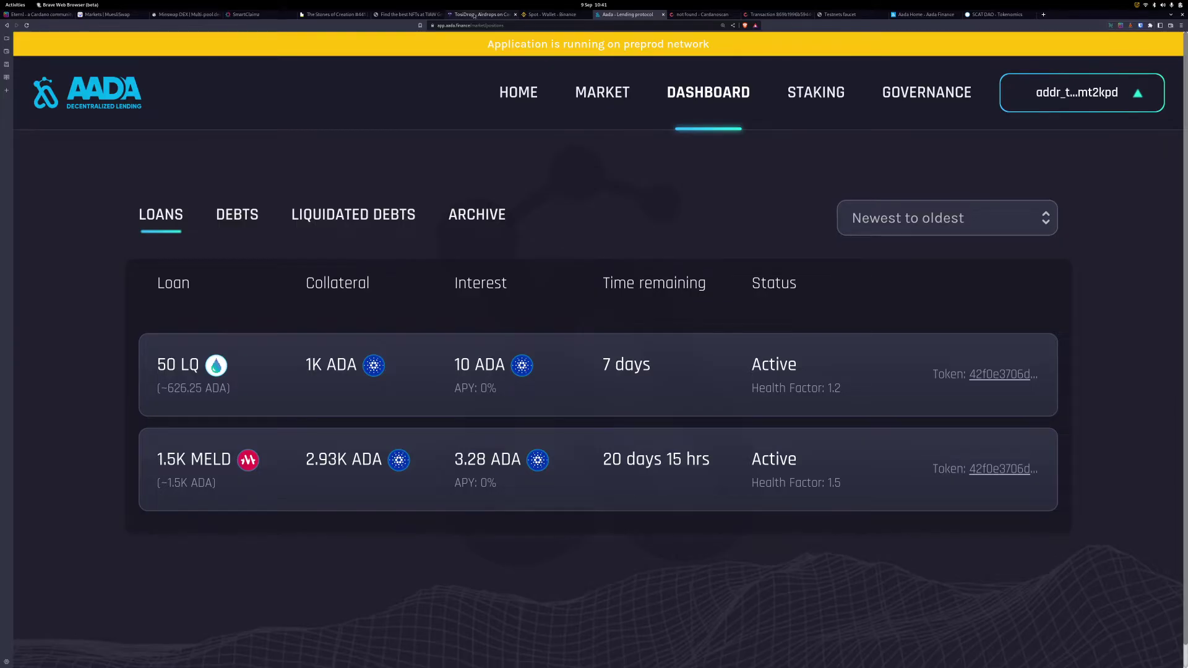
Step: Open coinmarketcap.com in a new browser tab and reduce the page zoom to 300%
{"action": "key", "text": "ctrl+t"}
{"action": "type", "text": "coinm"}
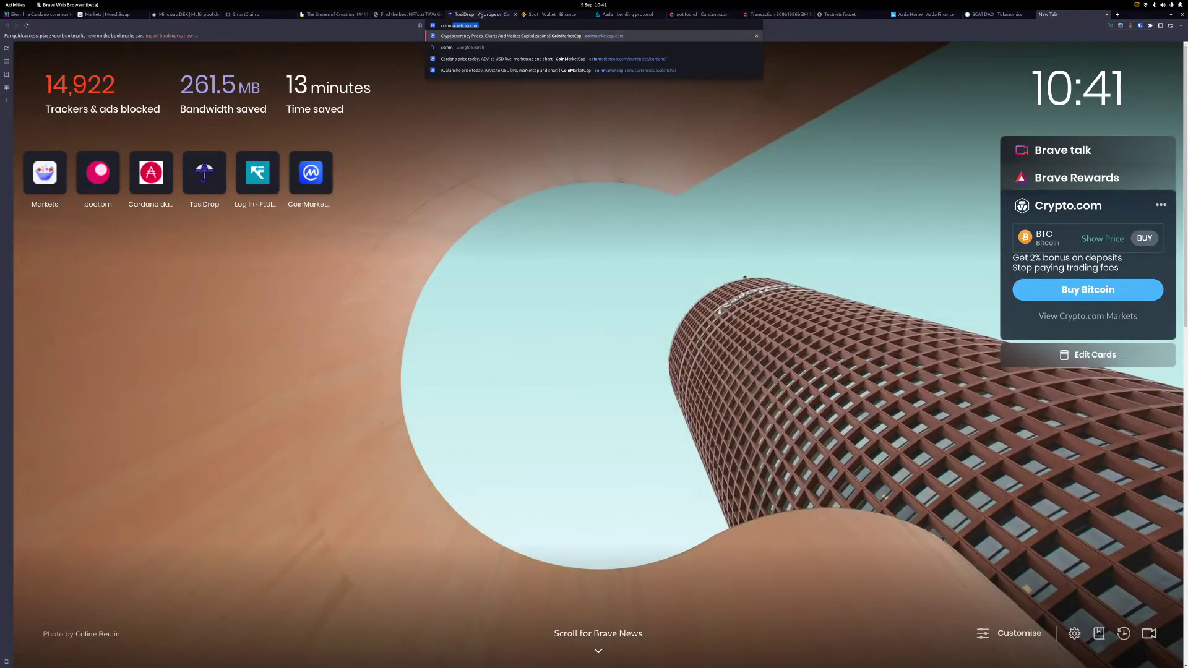
{"action": "key", "text": "Return"}
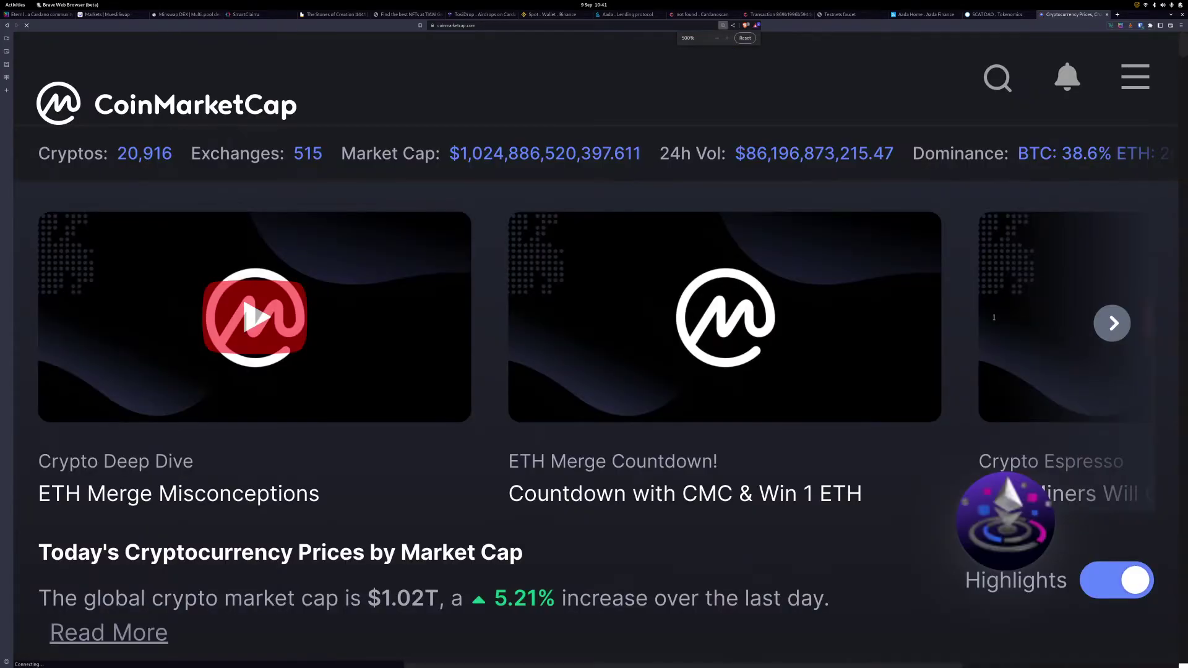
{"action": "key", "text": "ctrl+minus"}
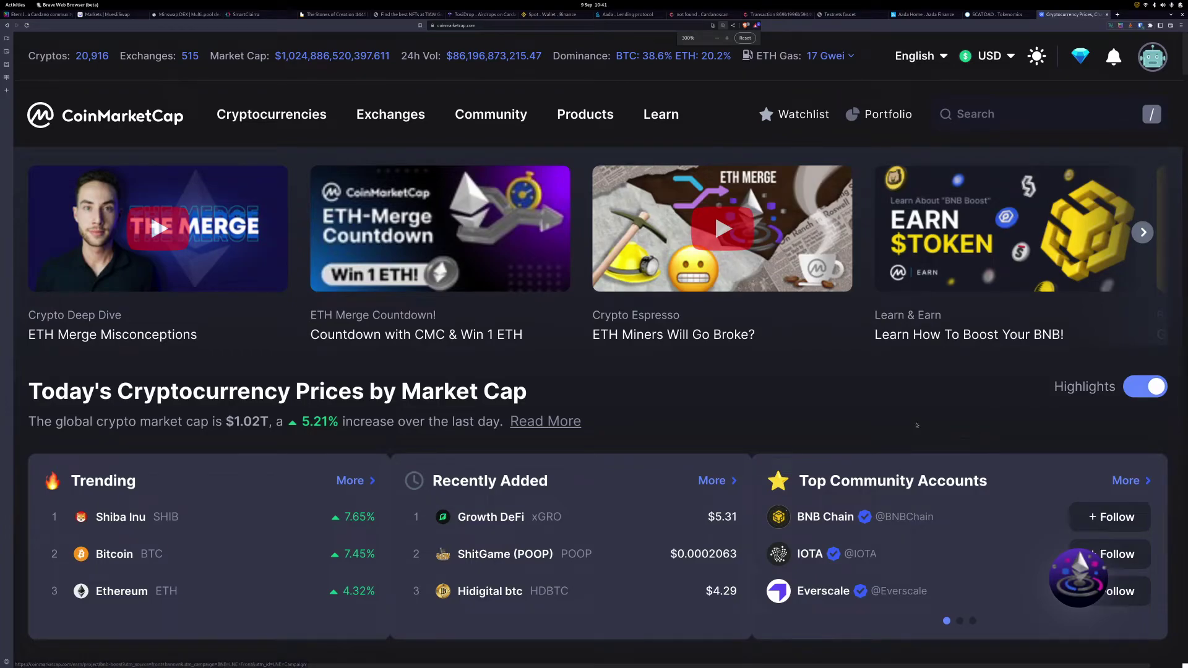
Step: Search CoinMarketCap for aave and open the Aave coin page
{"action": "mouse_move", "coordinate": [1099, 91]}
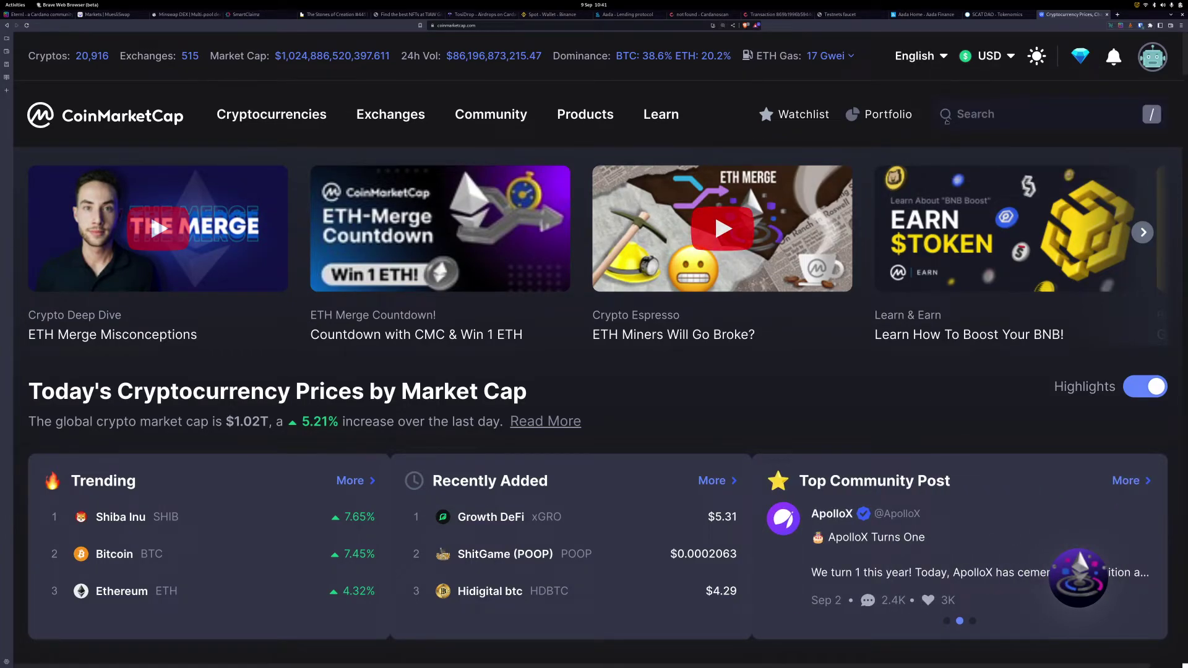
{"action": "left_click", "coordinate": [979, 112]}
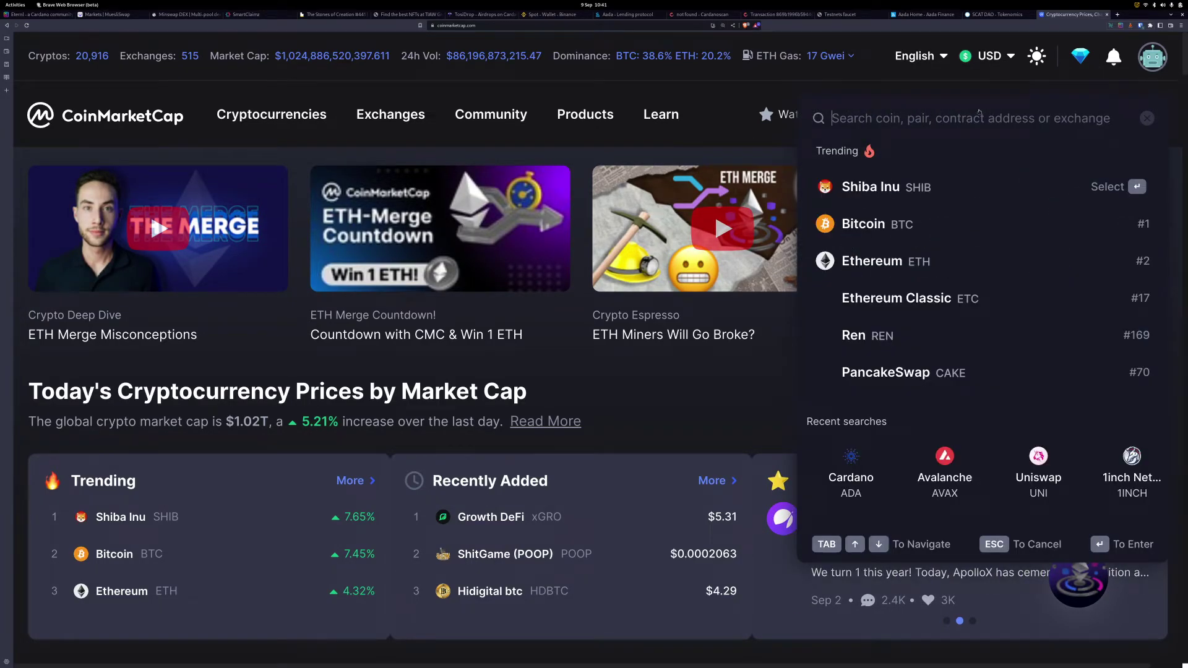
{"action": "type", "text": "aave"}
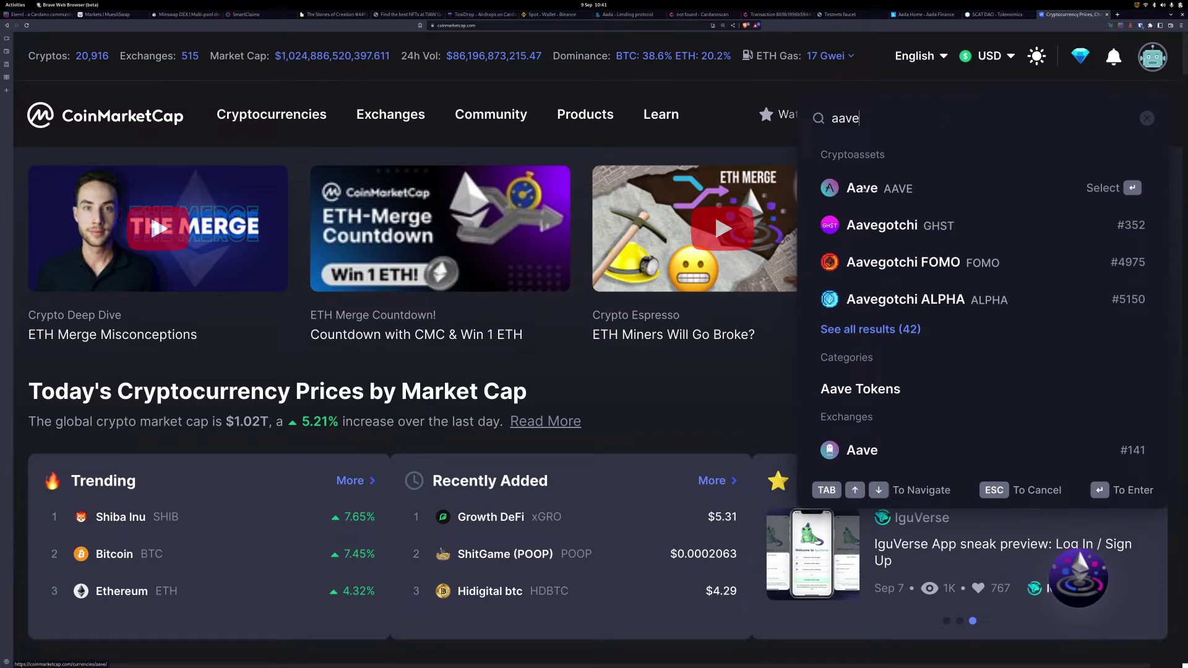
{"action": "left_click", "coordinate": [863, 188]}
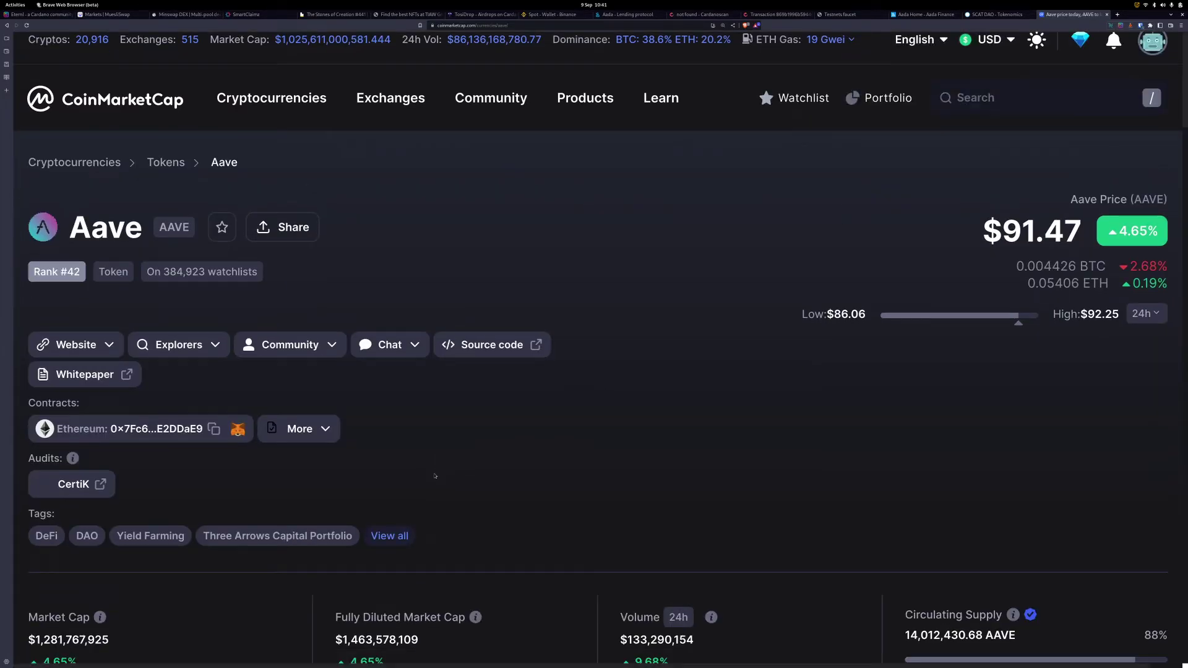
Step: Examine Aave's market cap, fully diluted market cap, total value locked, volume, supply figures and USD price chart
{"action": "scroll", "coordinate": [464, 476], "scroll_direction": "down", "scroll_amount": 3}
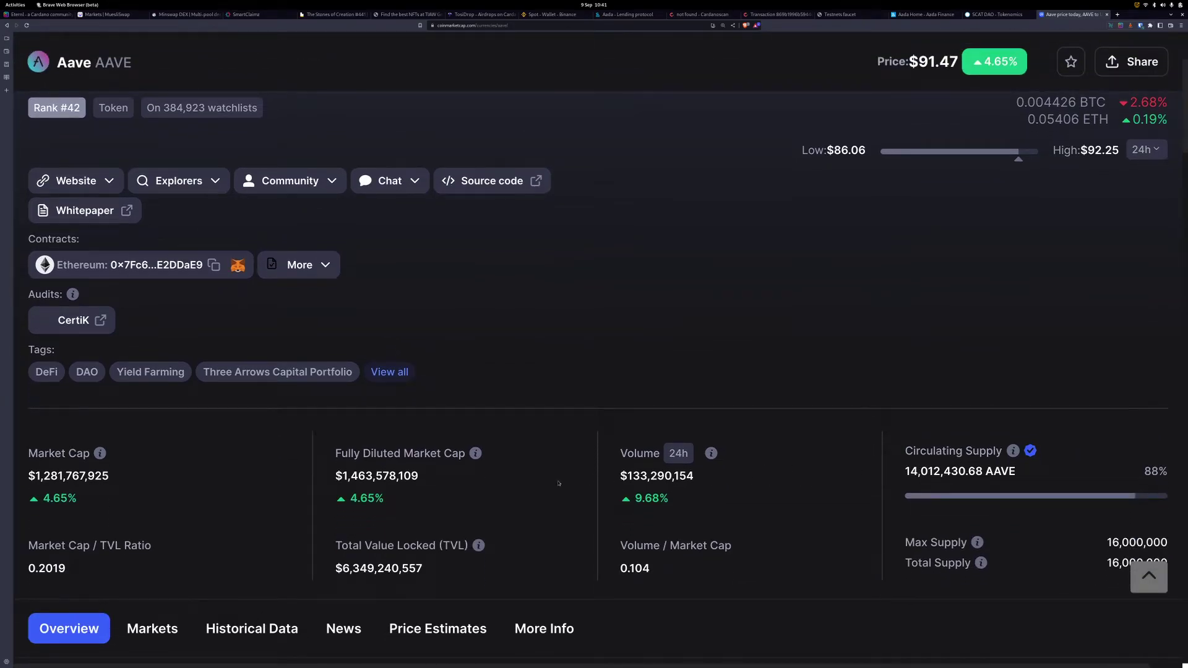
{"action": "scroll", "coordinate": [558, 483], "scroll_direction": "down", "scroll_amount": 1}
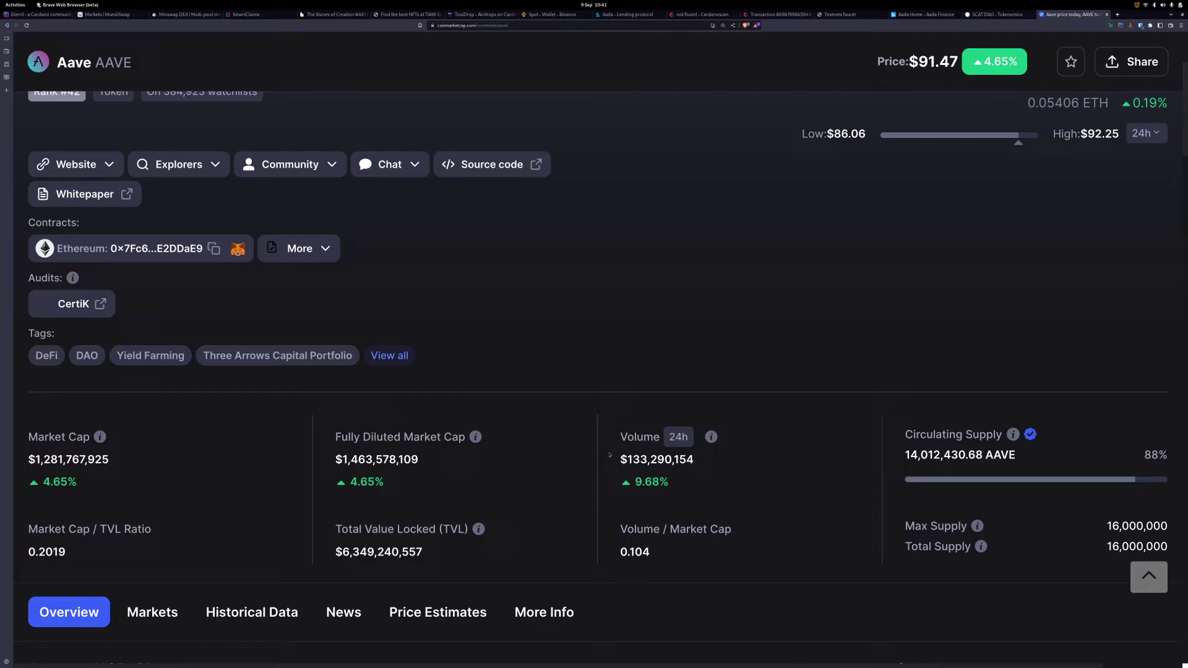
{"action": "scroll", "coordinate": [487, 348], "scroll_direction": "down", "scroll_amount": 1}
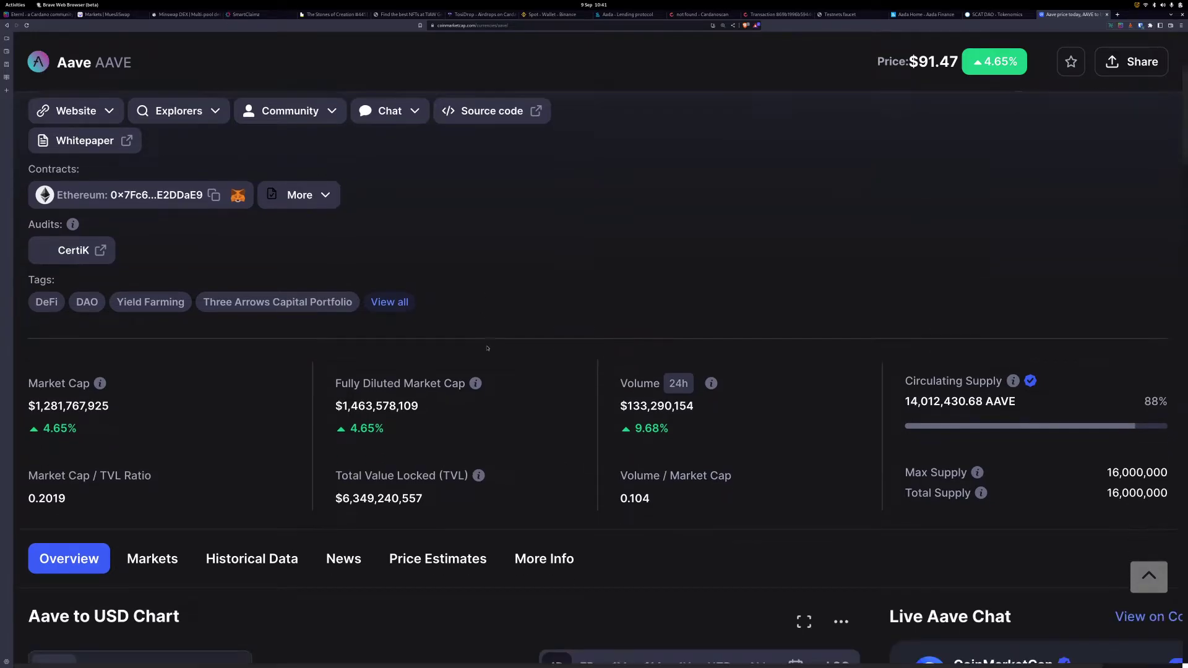
{"action": "scroll", "coordinate": [557, 365], "scroll_direction": "up", "scroll_amount": 2}
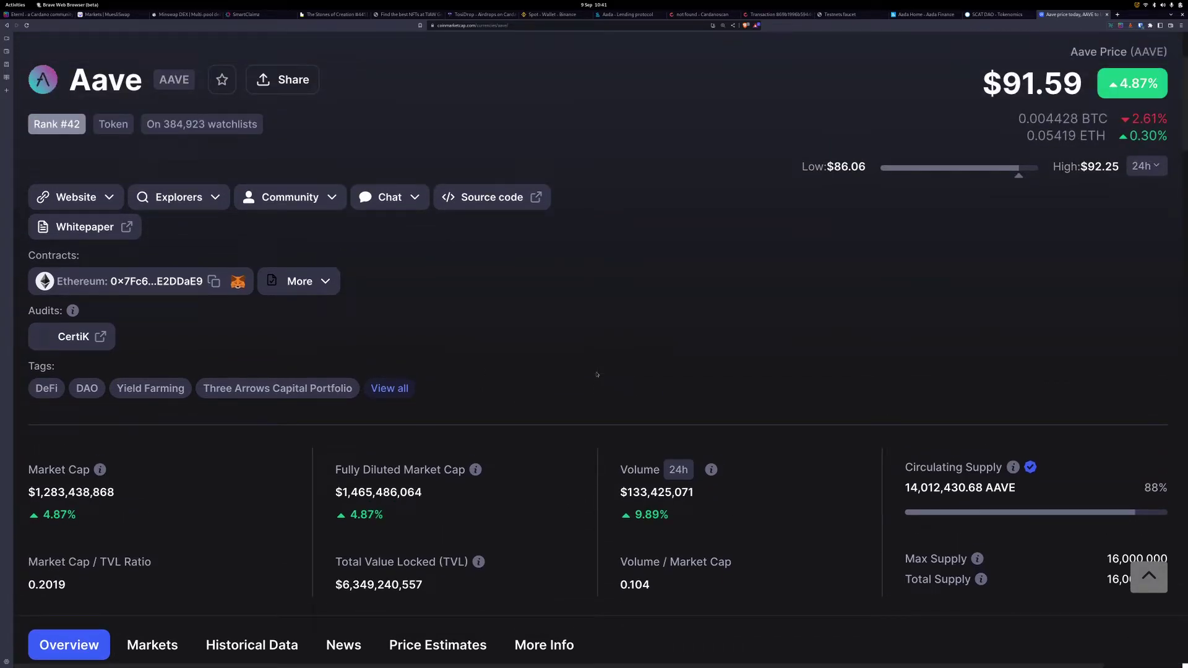
{"action": "scroll", "coordinate": [597, 375], "scroll_direction": "down", "scroll_amount": 4}
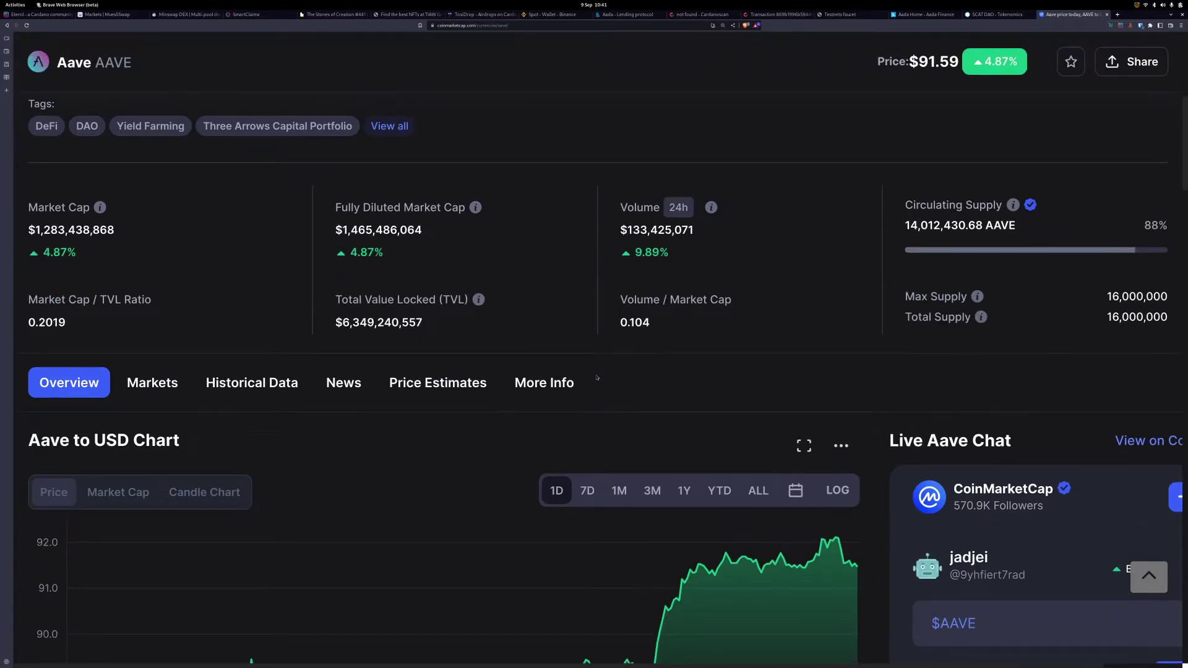
{"action": "scroll", "coordinate": [712, 426], "scroll_direction": "down", "scroll_amount": 2}
{"action": "mouse_move", "coordinate": [852, 435]}
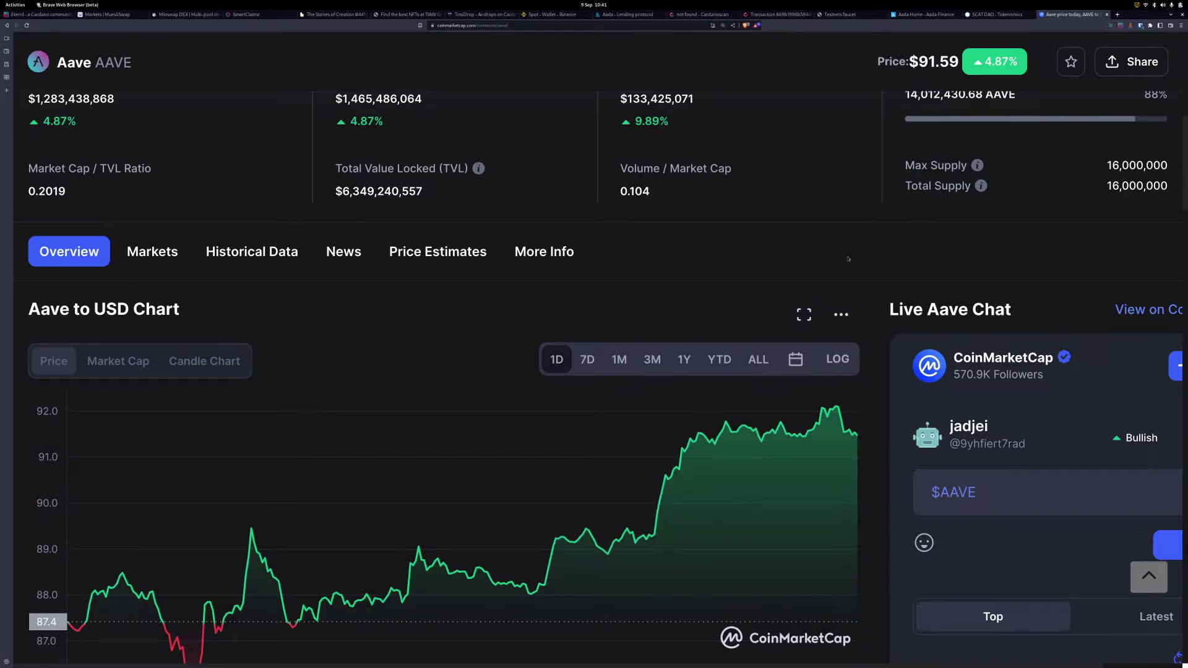
{"action": "scroll", "coordinate": [1101, 240], "scroll_direction": "up", "scroll_amount": 1}
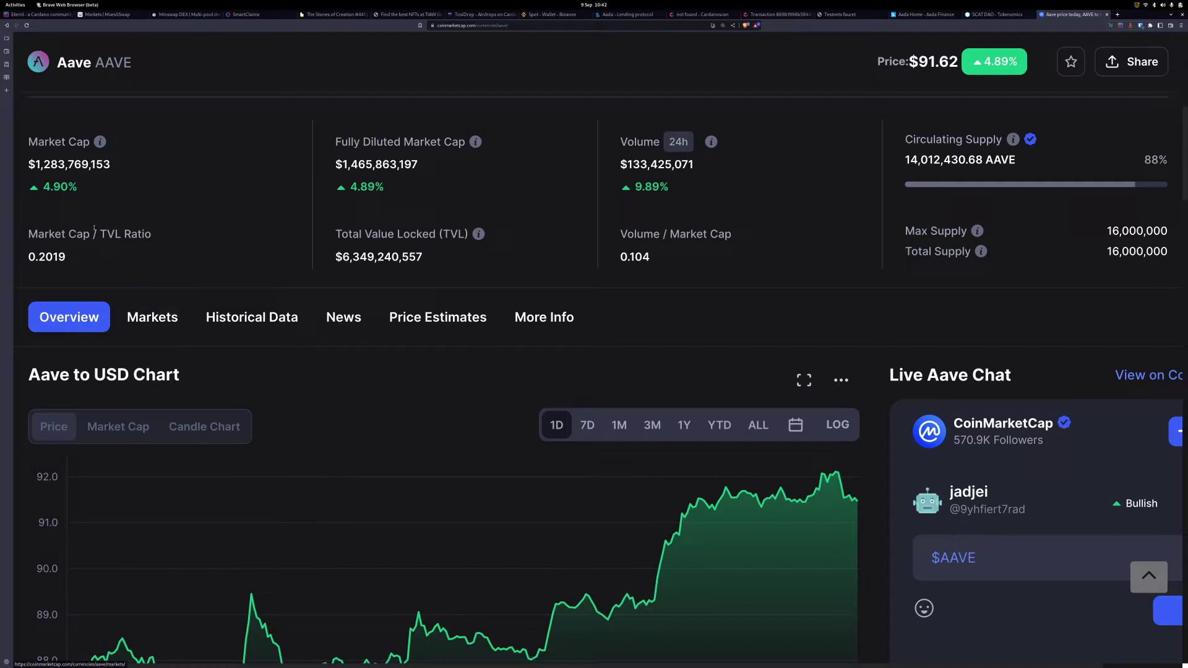
{"action": "scroll", "coordinate": [628, 441], "scroll_direction": "down", "scroll_amount": 1}
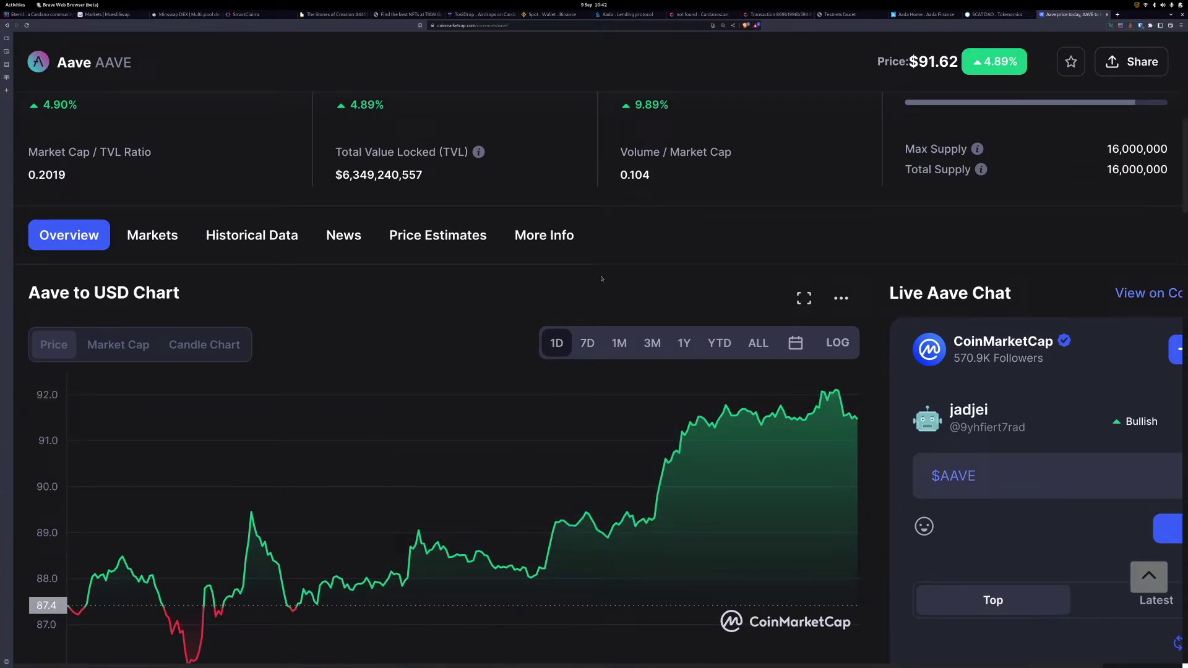
{"action": "scroll", "coordinate": [752, 295], "scroll_direction": "up", "scroll_amount": 1}
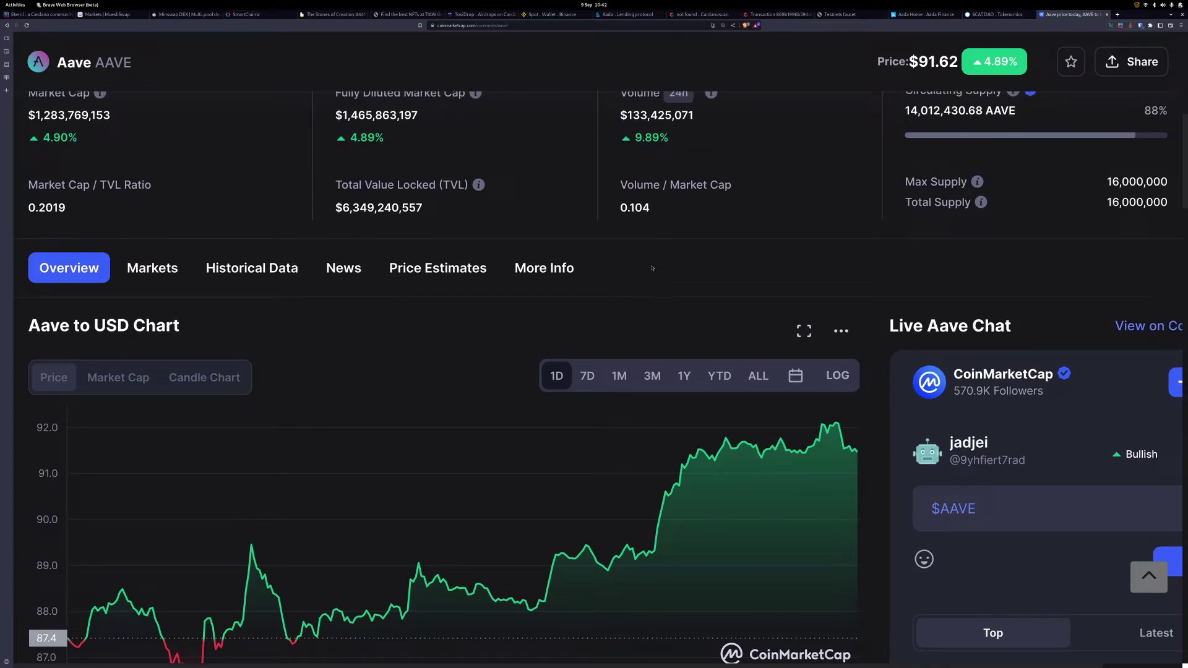
{"action": "scroll", "coordinate": [704, 312], "scroll_direction": "up", "scroll_amount": 1}
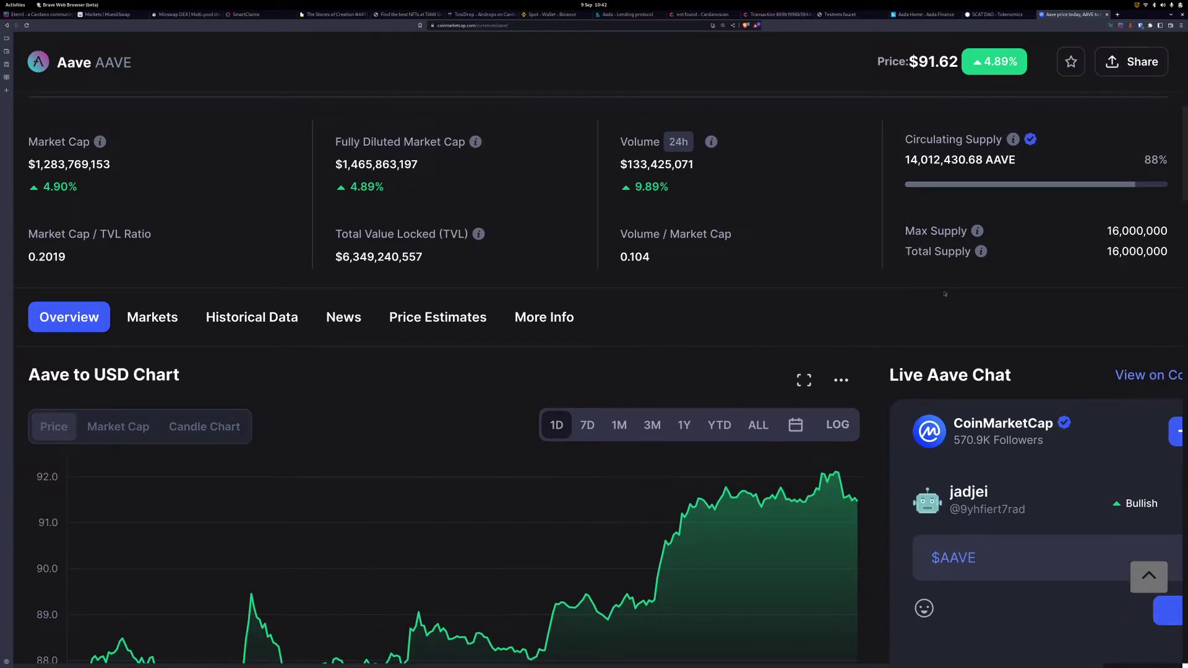
Step: Search CoinMarketCap for aada and open the Aada Finance coin page
{"action": "scroll", "coordinate": [1003, 117], "scroll_direction": "up", "scroll_amount": 8}
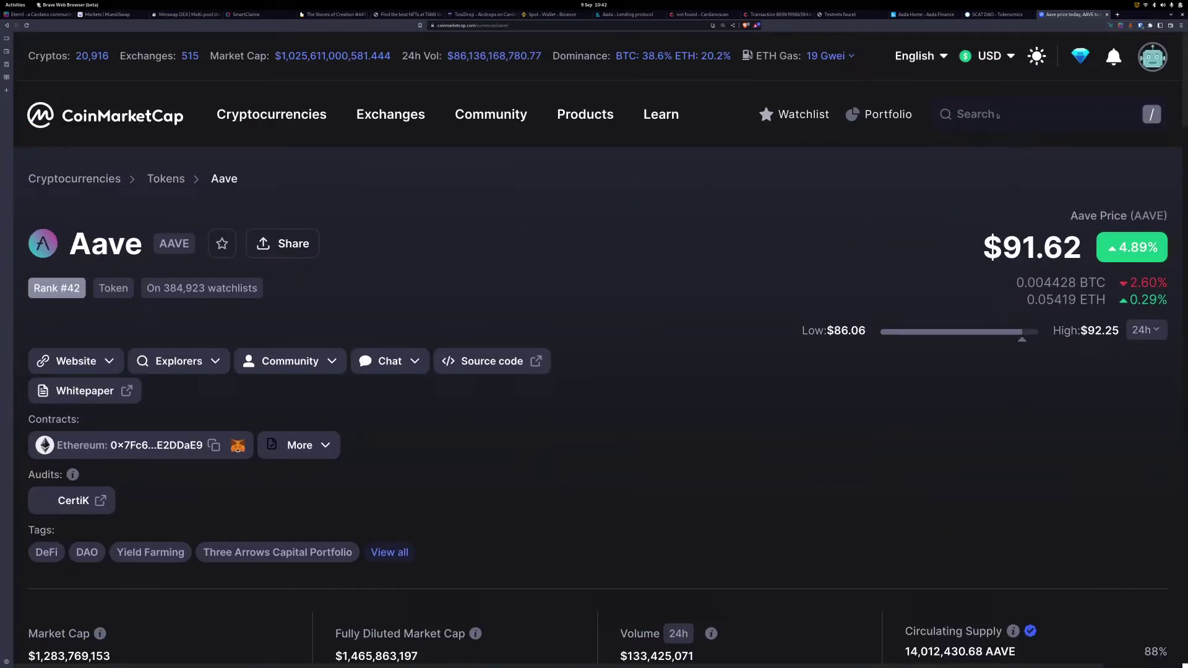
{"action": "left_click", "coordinate": [1014, 117]}
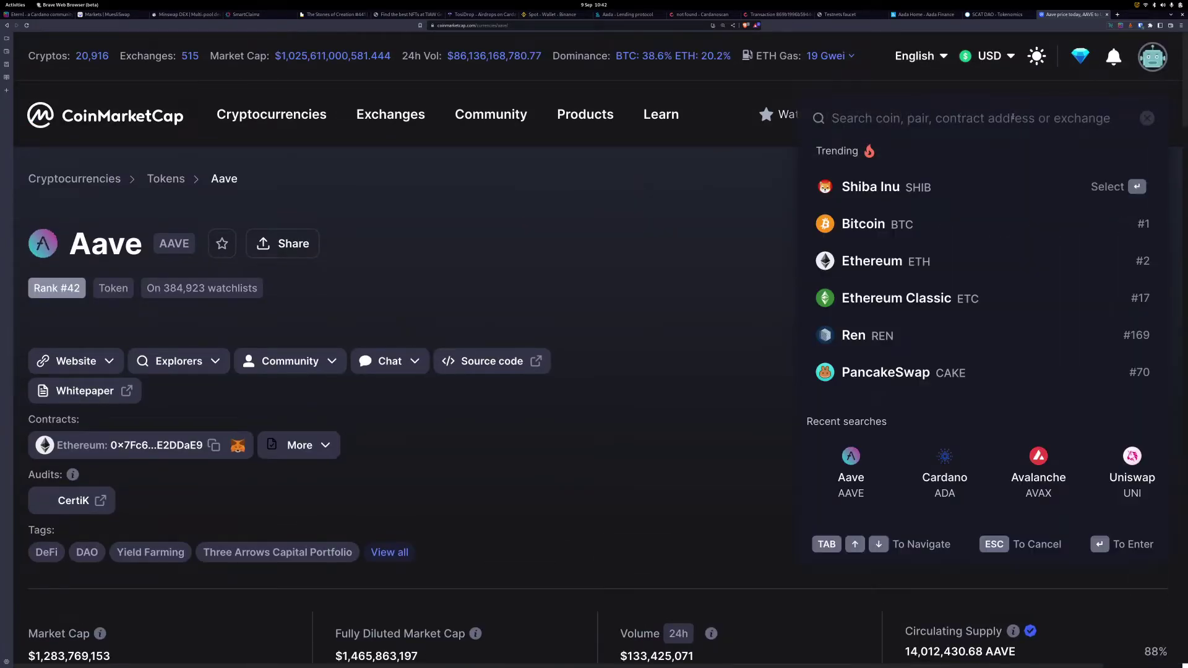
{"action": "type", "text": "aada"}
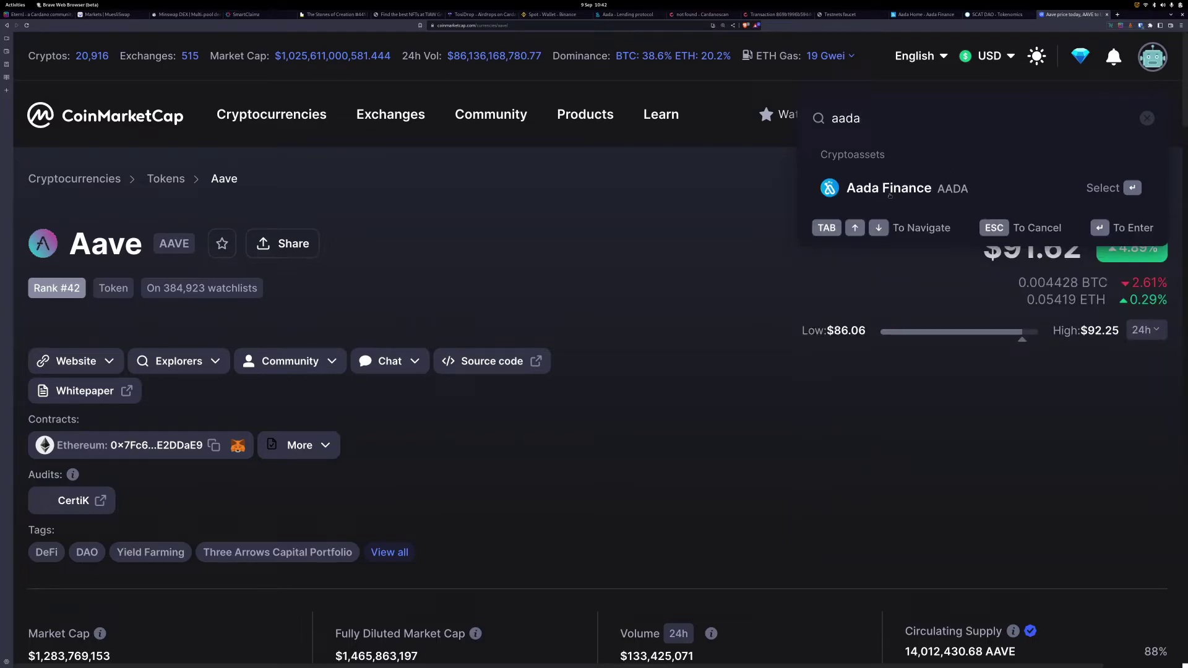
{"action": "left_click", "coordinate": [889, 189]}
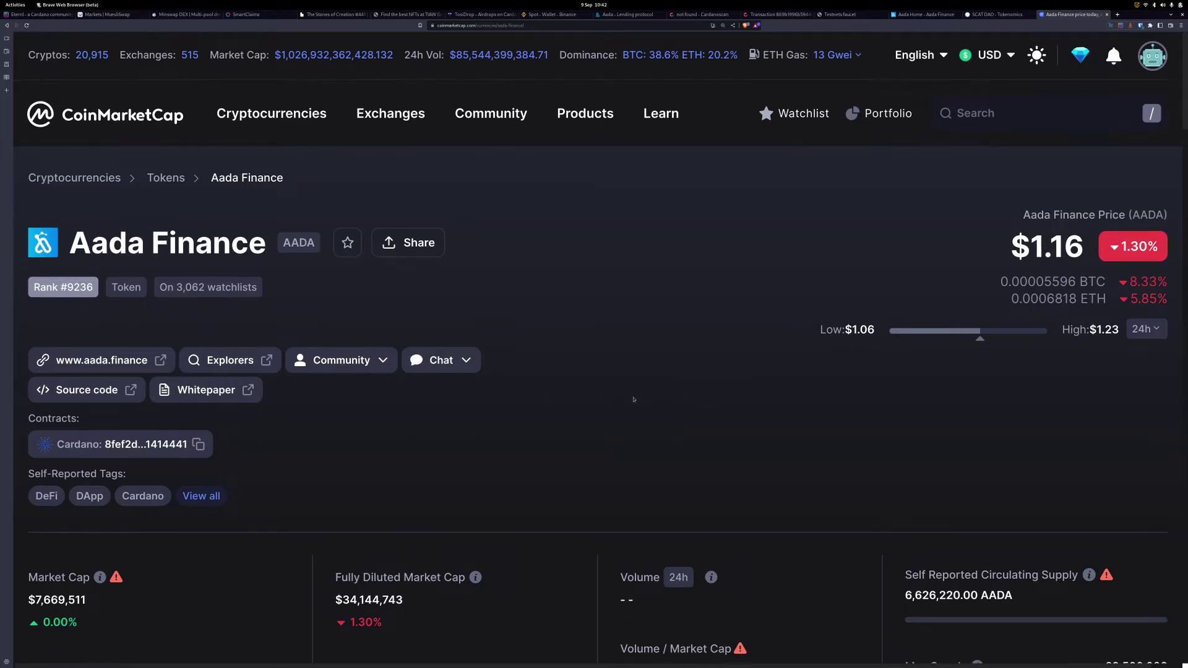
Step: Examine Aada Finance's market cap, fully diluted market cap, supply figures and USD price chart
{"action": "scroll", "coordinate": [634, 399], "scroll_direction": "down", "scroll_amount": 5}
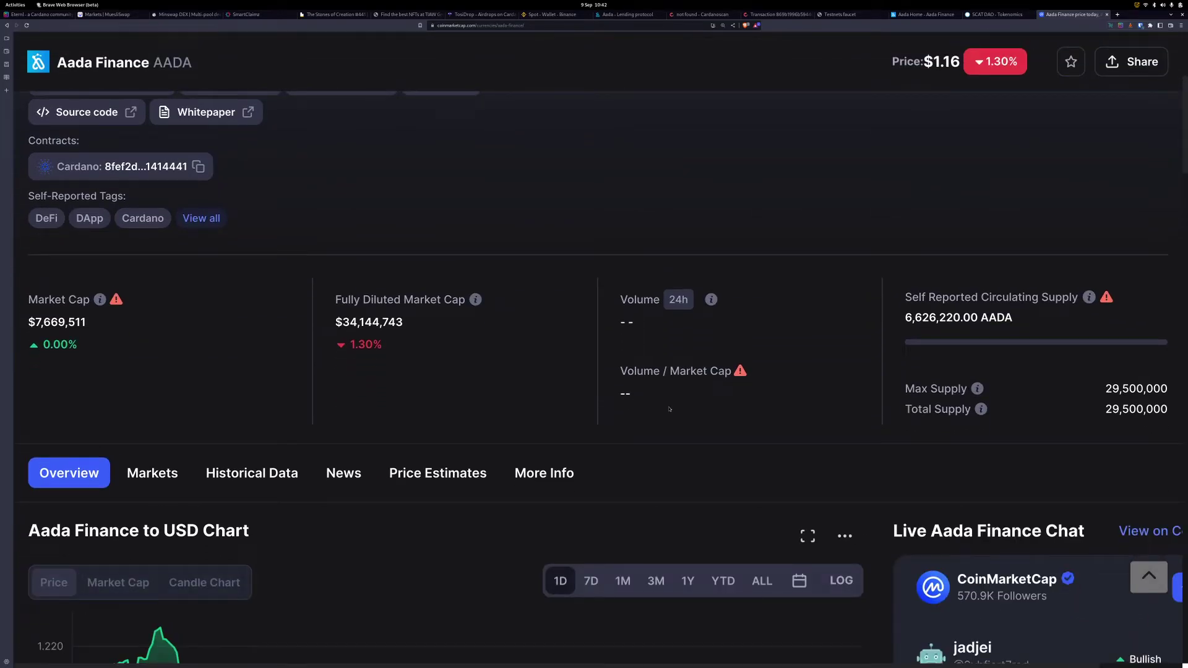
{"action": "scroll", "coordinate": [669, 409], "scroll_direction": "down", "scroll_amount": 1}
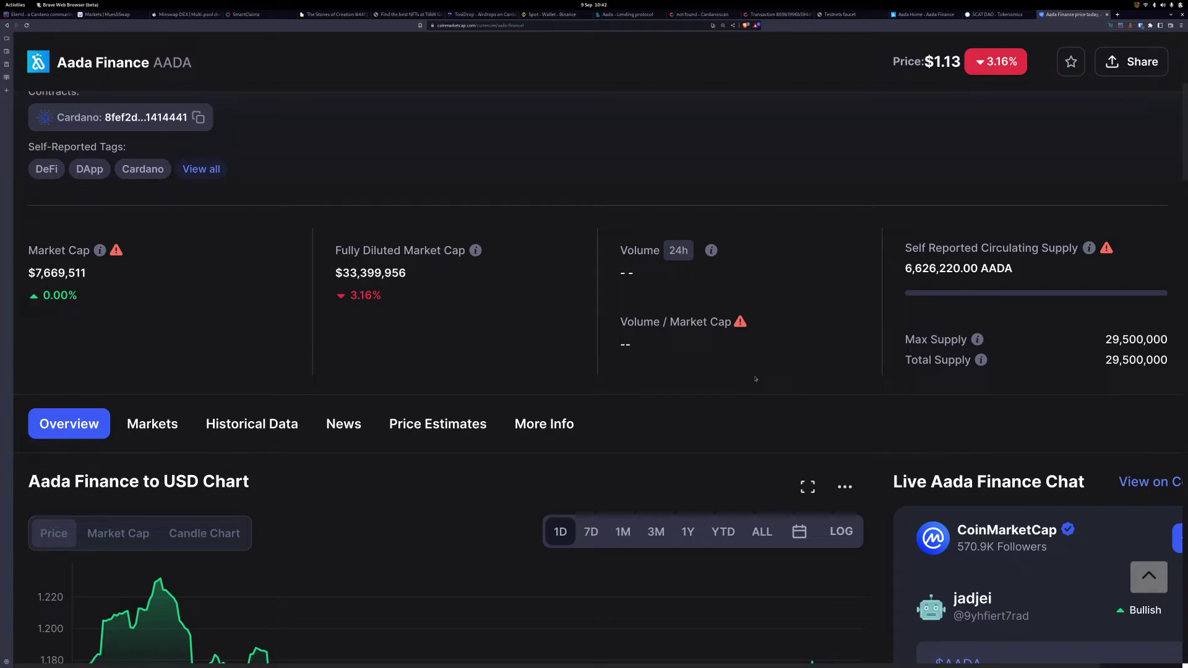
{"action": "scroll", "coordinate": [673, 449], "scroll_direction": "down", "scroll_amount": 3}
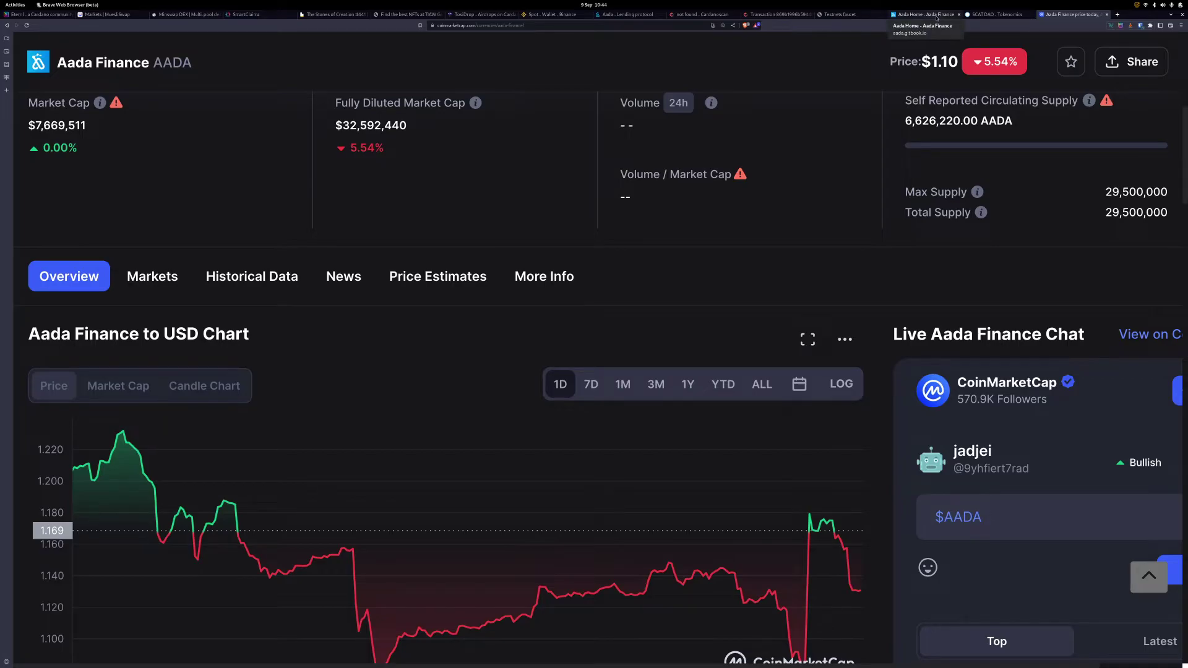
Step: Return to the Aada lending dashboard, shorten its address to aada.finance to load the project website, and enlarge the page
{"action": "left_click", "coordinate": [622, 15]}
{"action": "scroll", "coordinate": [1052, 219], "scroll_direction": "down", "scroll_amount": 1}
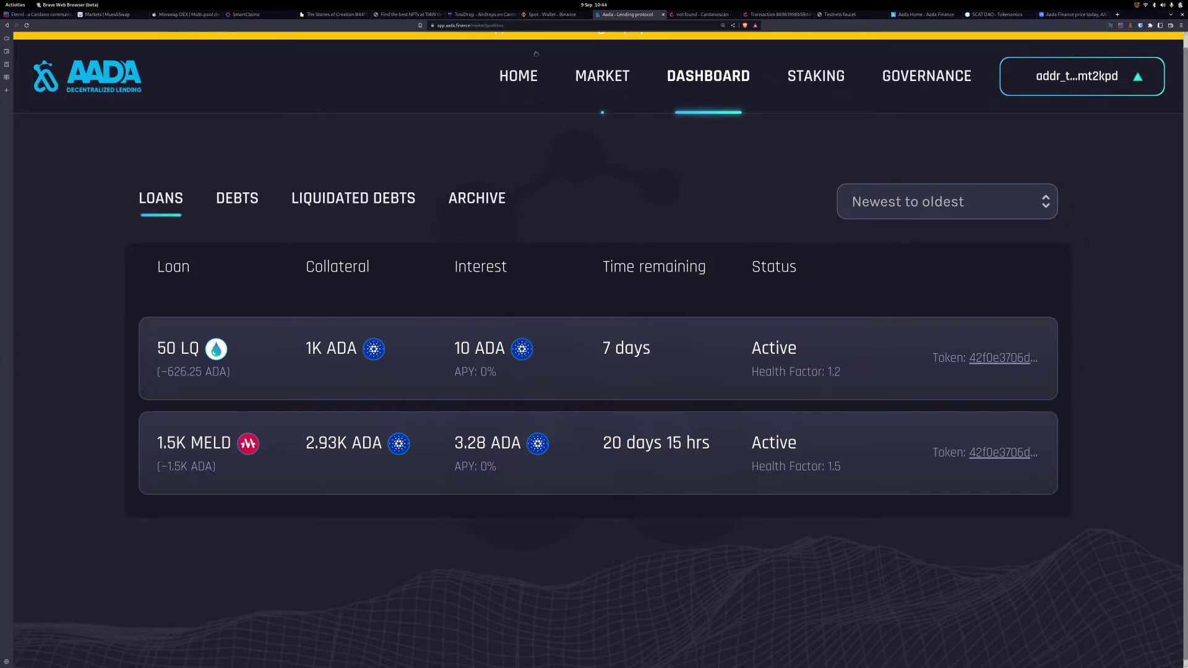
{"action": "scroll", "coordinate": [665, 55], "scroll_direction": "up", "scroll_amount": 1}
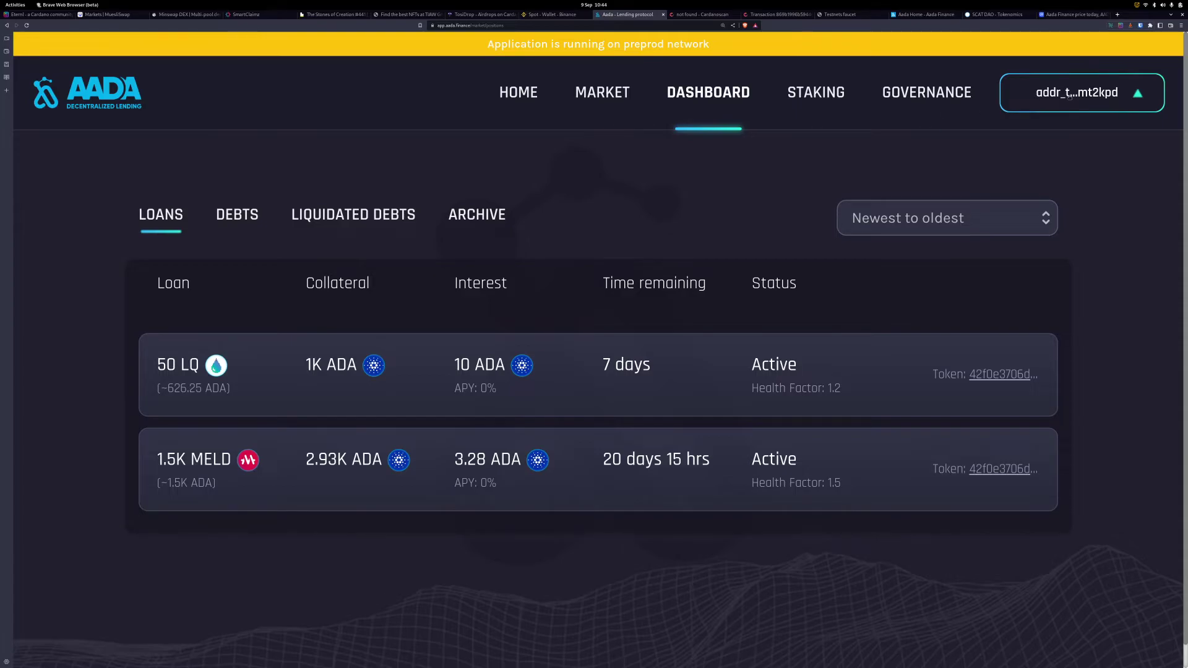
{"action": "left_click", "coordinate": [689, 23]}
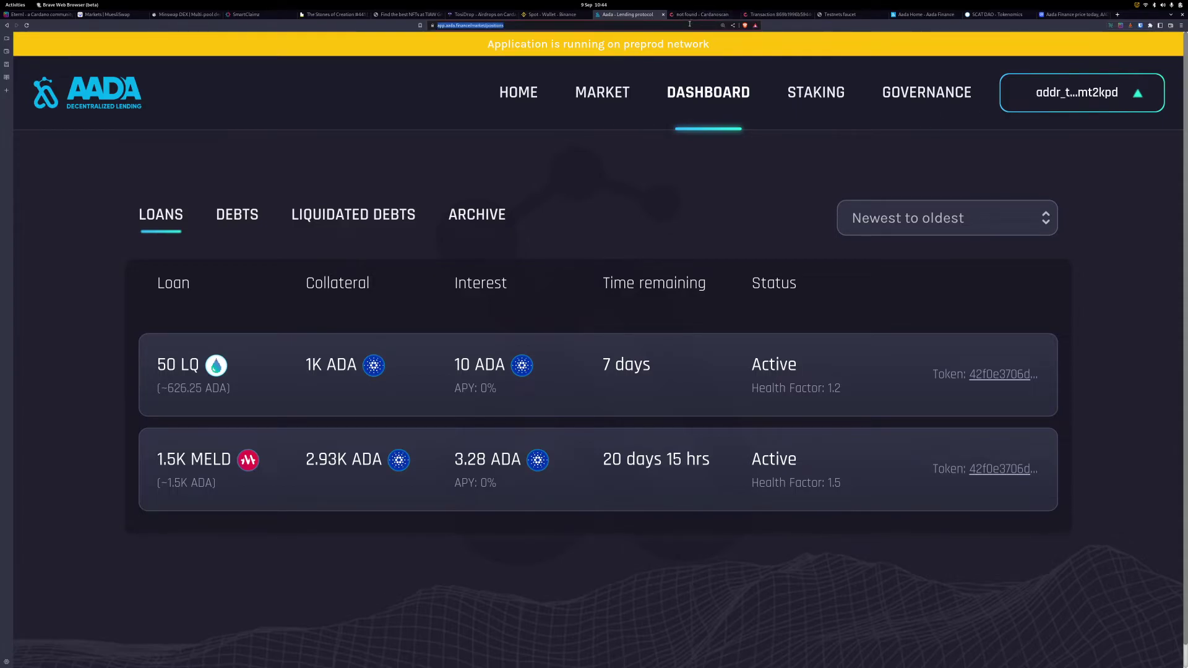
{"action": "key", "text": "Home"}
{"action": "key", "text": "Delete"}
{"action": "key", "text": "Delete"}
{"action": "key", "text": "Delete"}
{"action": "key", "text": "Delete"}
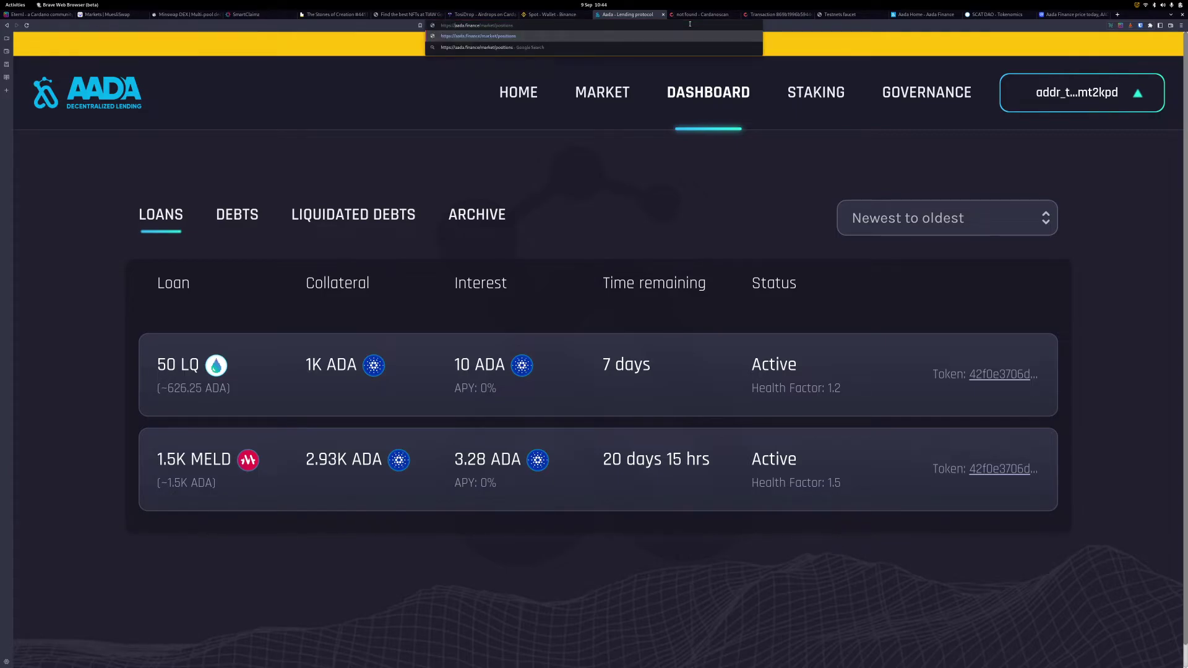
{"action": "key", "text": "shift+End"}
{"action": "key", "text": "Delete"}
{"action": "key", "text": "Return"}
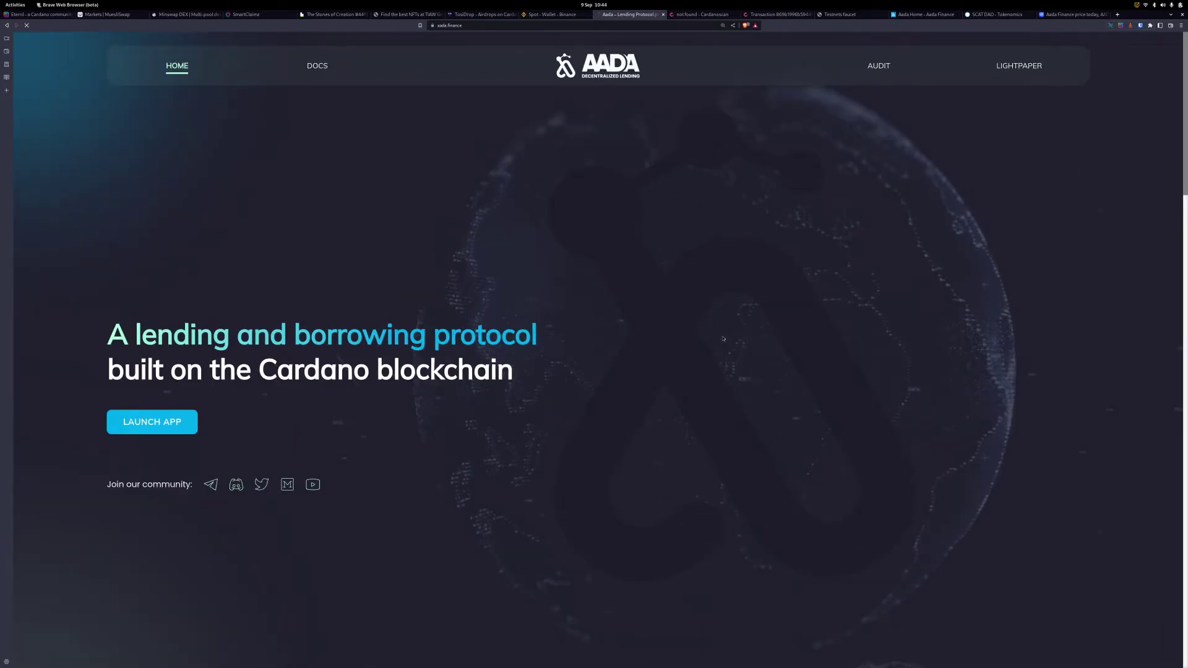
{"action": "key", "text": "ctrl+plus"}
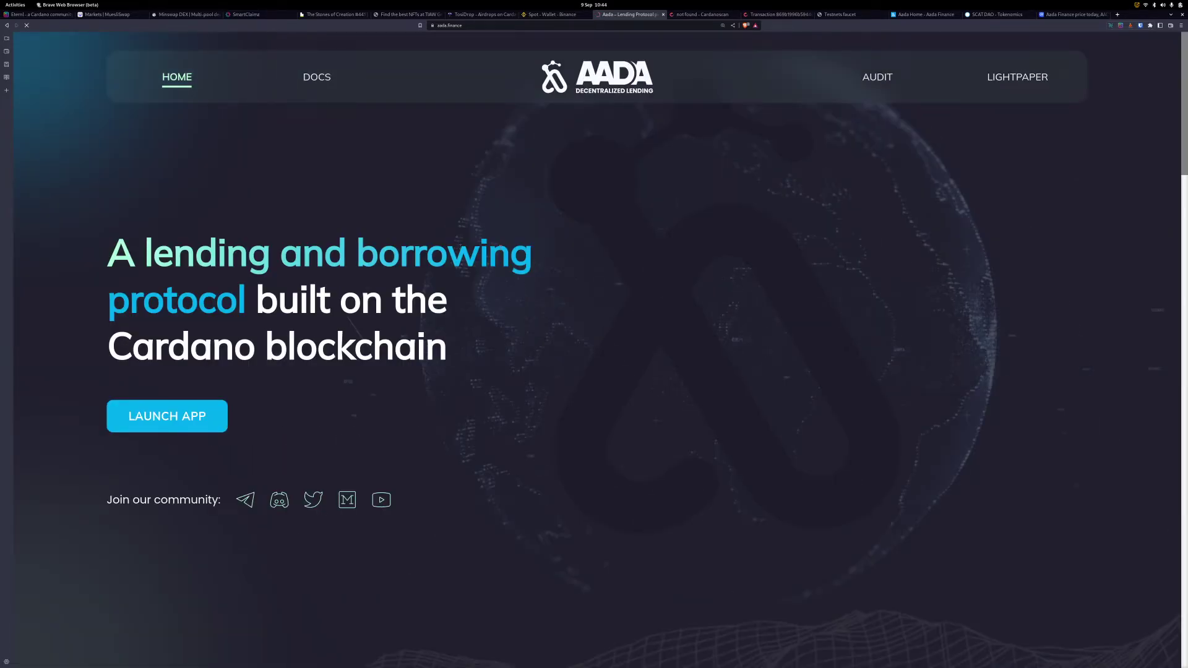
Step: Look over the Aada website's introduction and use cases, and open its Lightpaper
{"action": "scroll", "coordinate": [472, 325], "scroll_direction": "down", "scroll_amount": 5}
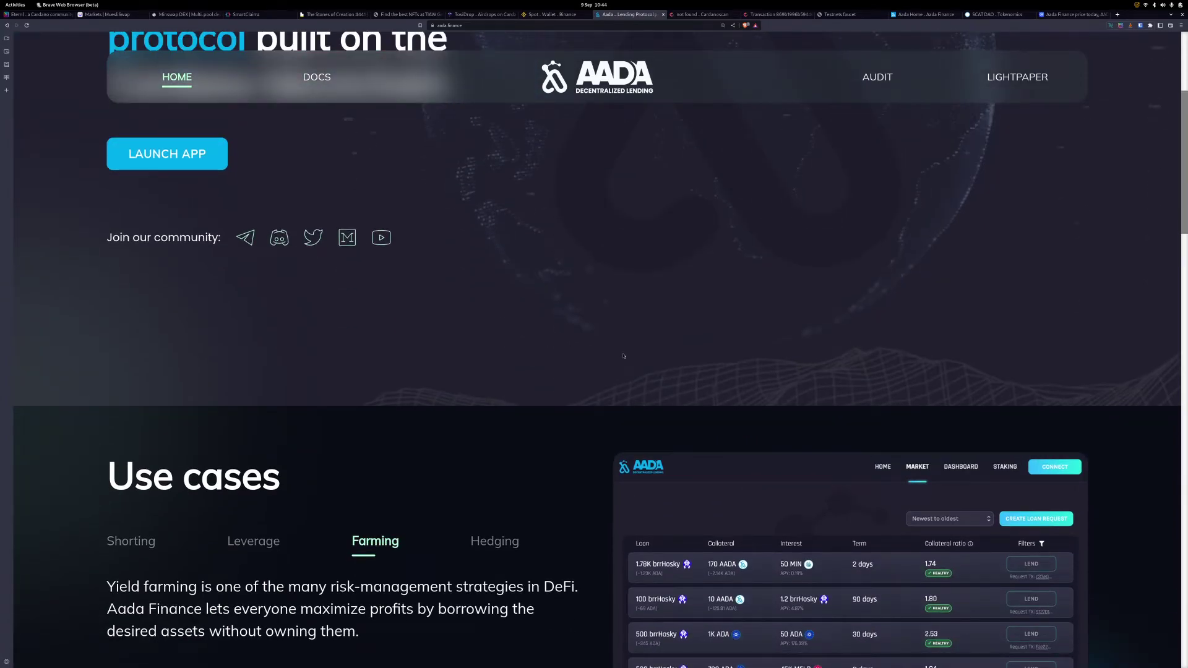
{"action": "scroll", "coordinate": [623, 355], "scroll_direction": "up", "scroll_amount": 5}
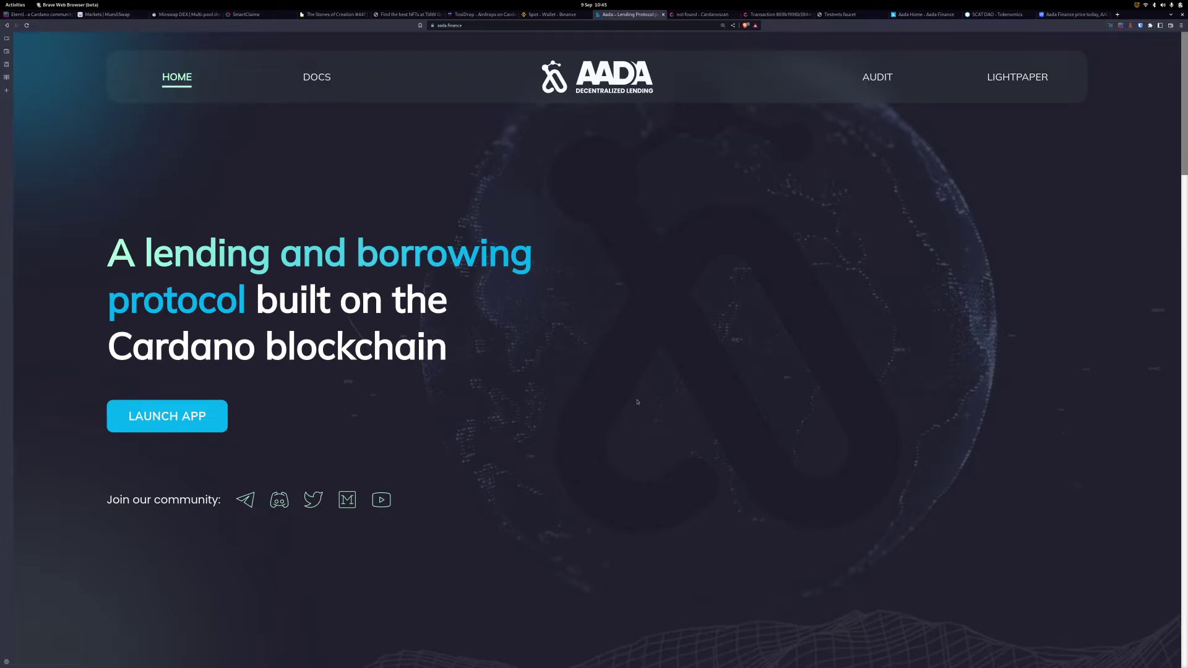
{"action": "scroll", "coordinate": [1005, 124], "scroll_direction": "down", "scroll_amount": 1}
{"action": "left_click", "coordinate": [1018, 77]}
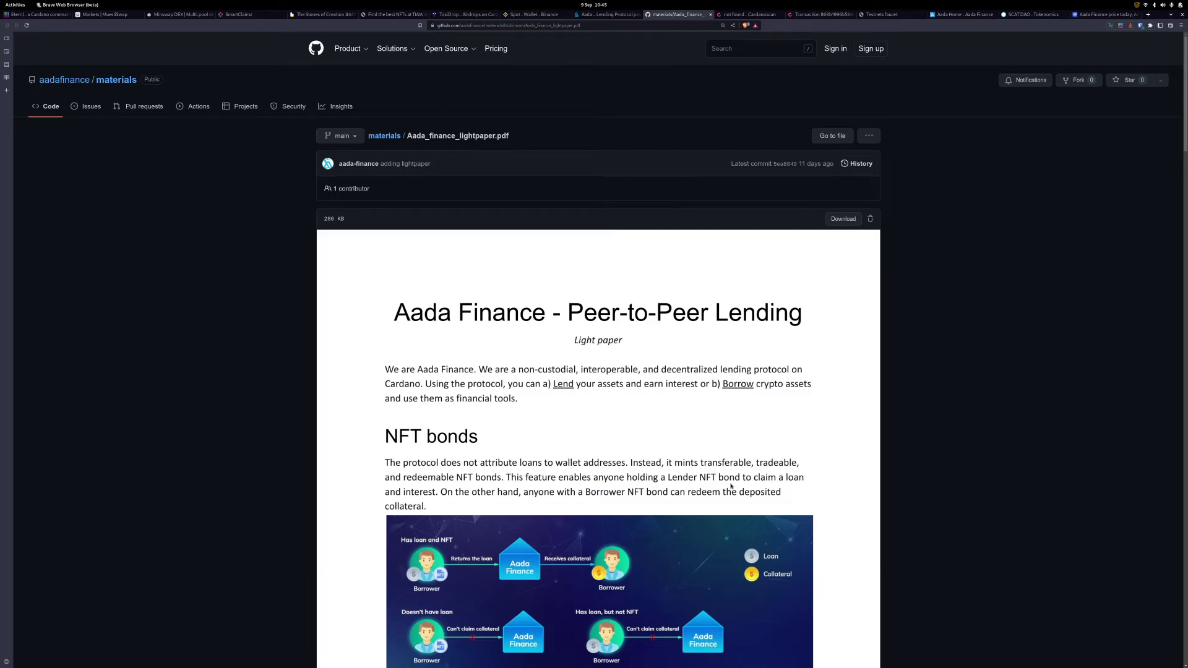
Step: Read the lightpaper's sections on NFT bonds, how V1 works and protocol safety, including the workflow diagrams
{"action": "scroll", "coordinate": [730, 487], "scroll_direction": "down", "scroll_amount": 4}
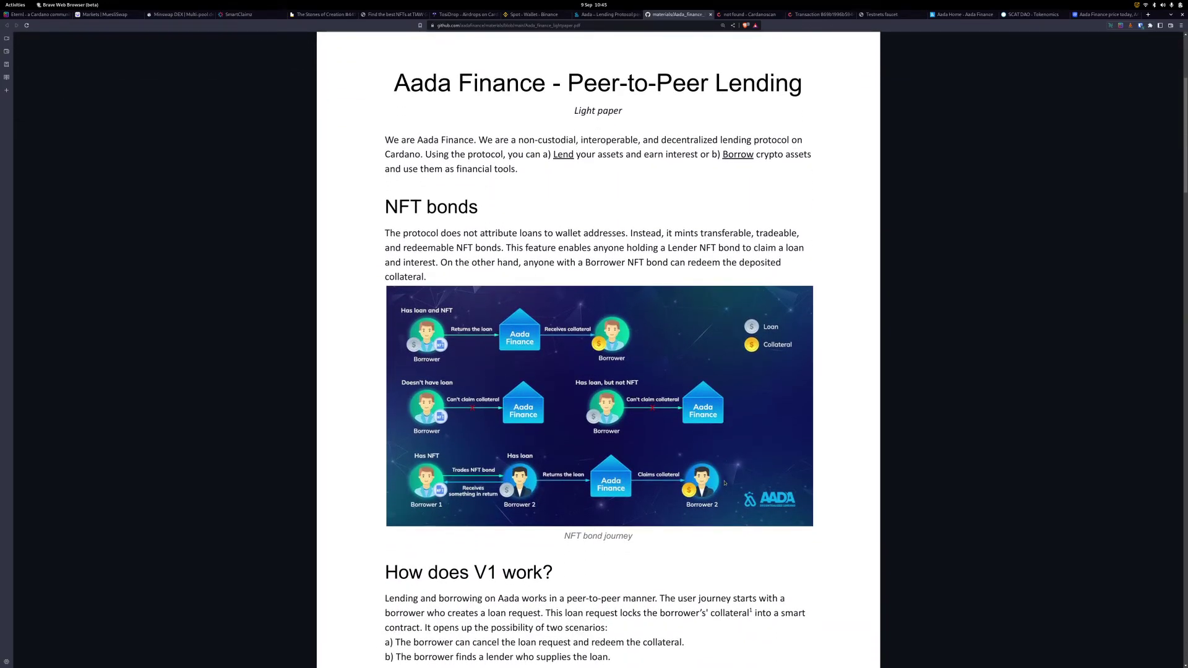
{"action": "scroll", "coordinate": [725, 484], "scroll_direction": "down", "scroll_amount": 1}
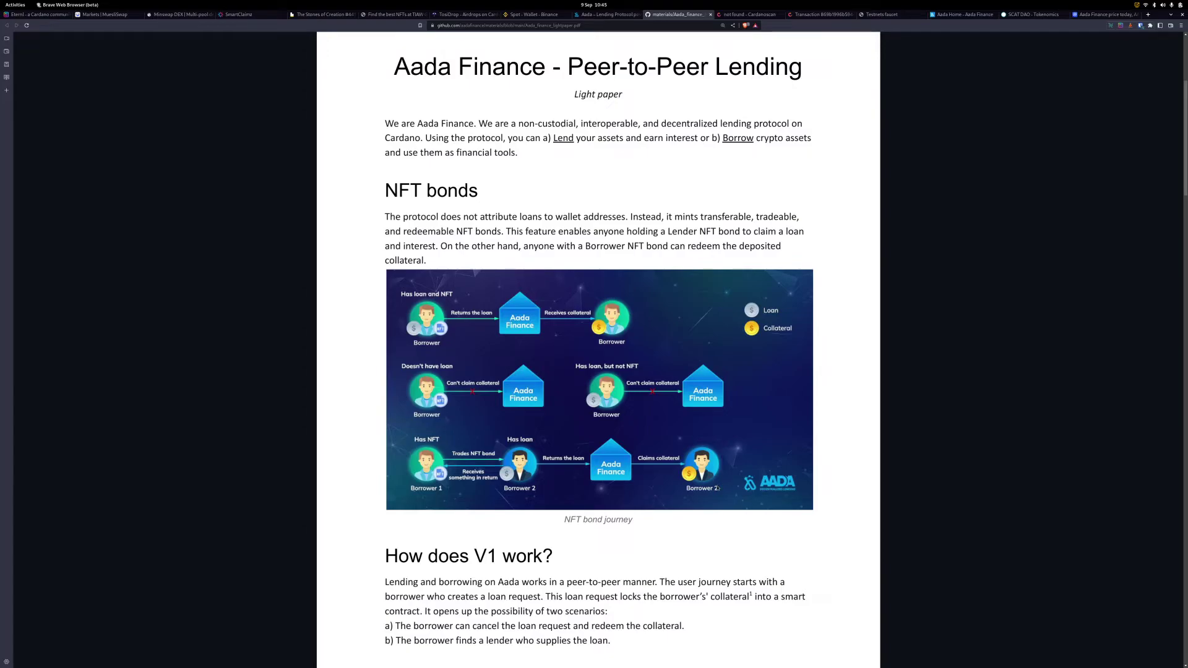
{"action": "scroll", "coordinate": [706, 480], "scroll_direction": "down", "scroll_amount": 4}
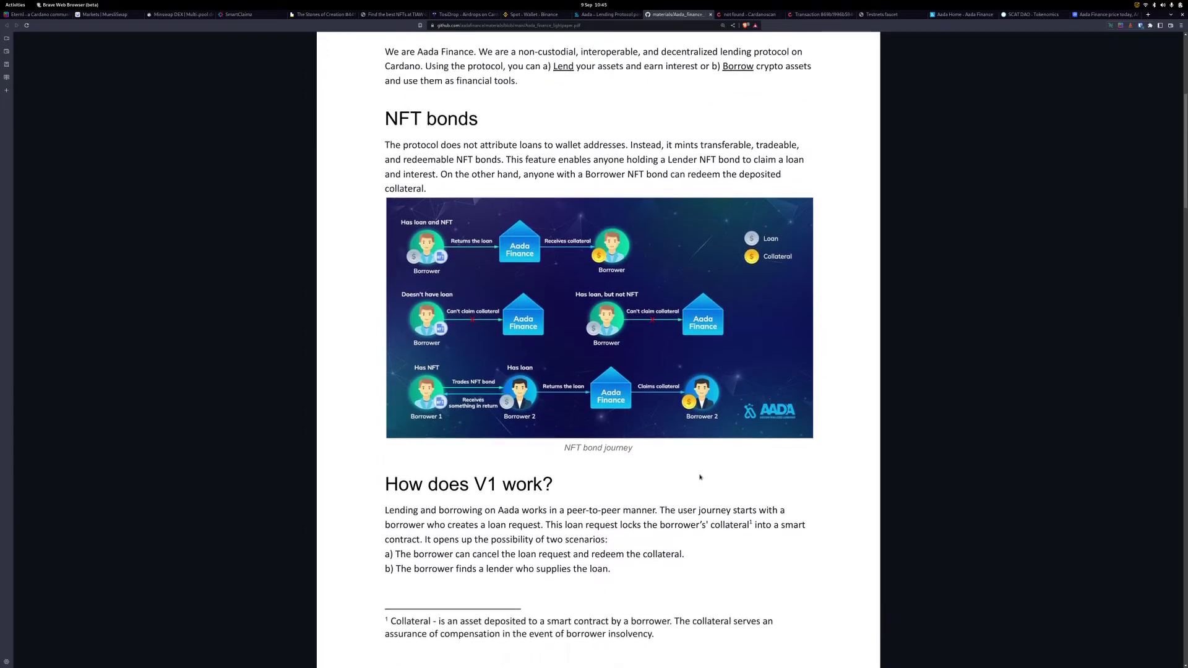
{"action": "scroll", "coordinate": [693, 473], "scroll_direction": "down", "scroll_amount": 5}
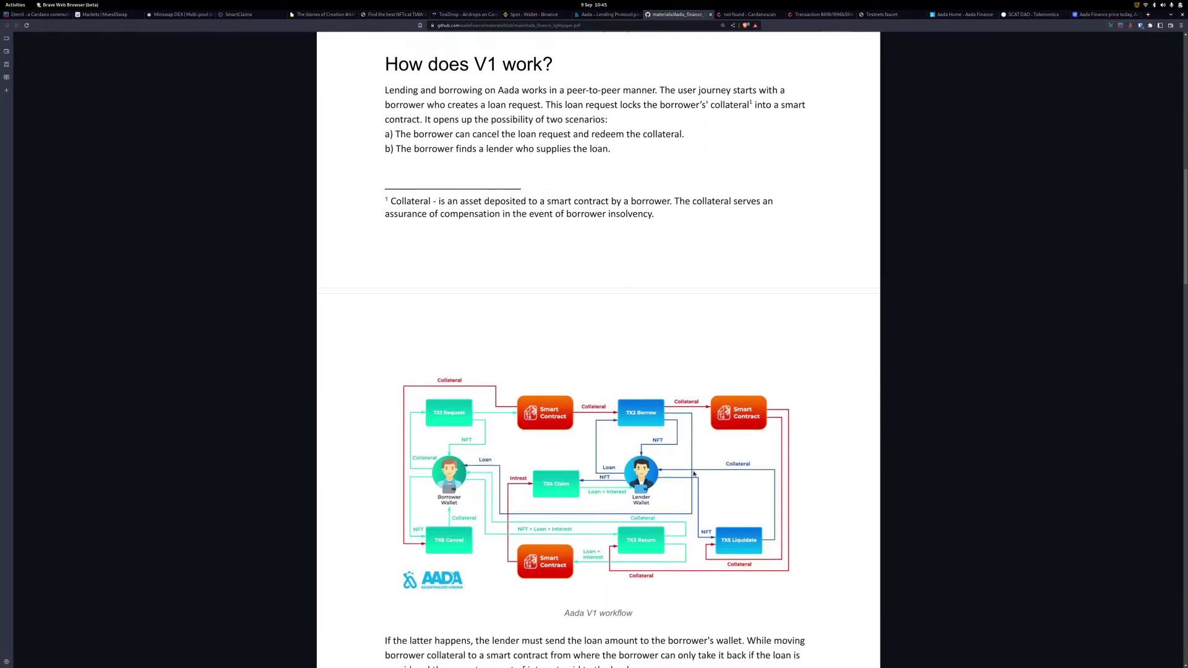
{"action": "scroll", "coordinate": [694, 473], "scroll_direction": "down", "scroll_amount": 2}
{"action": "scroll", "coordinate": [694, 473], "scroll_direction": "down", "scroll_amount": 1}
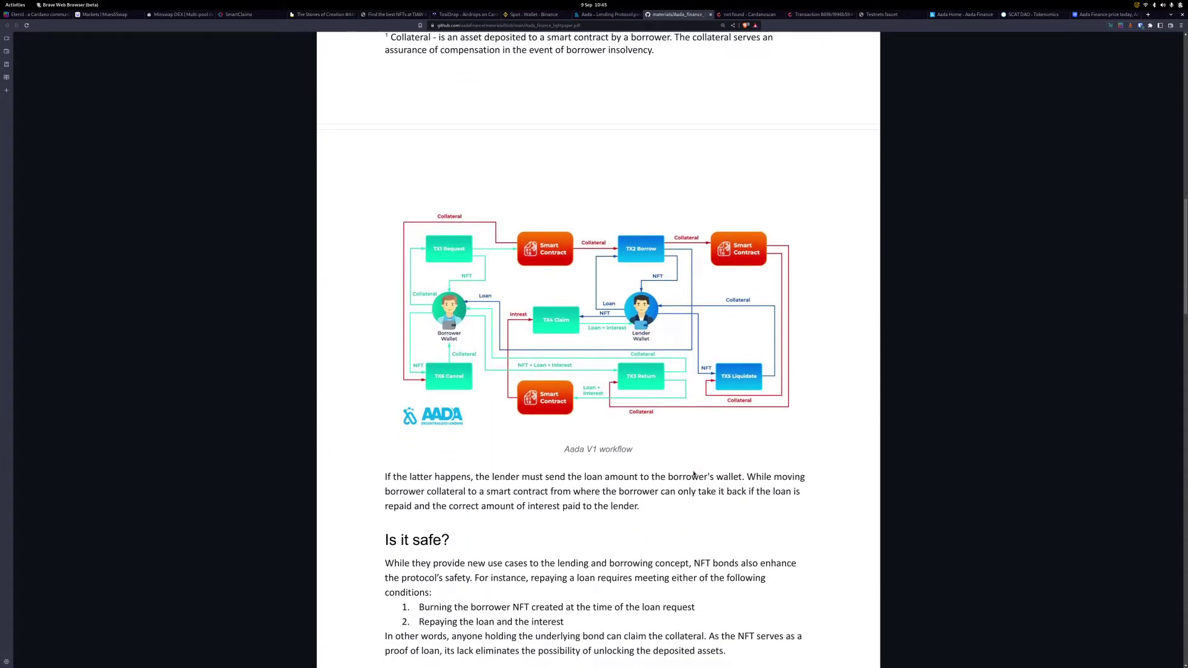